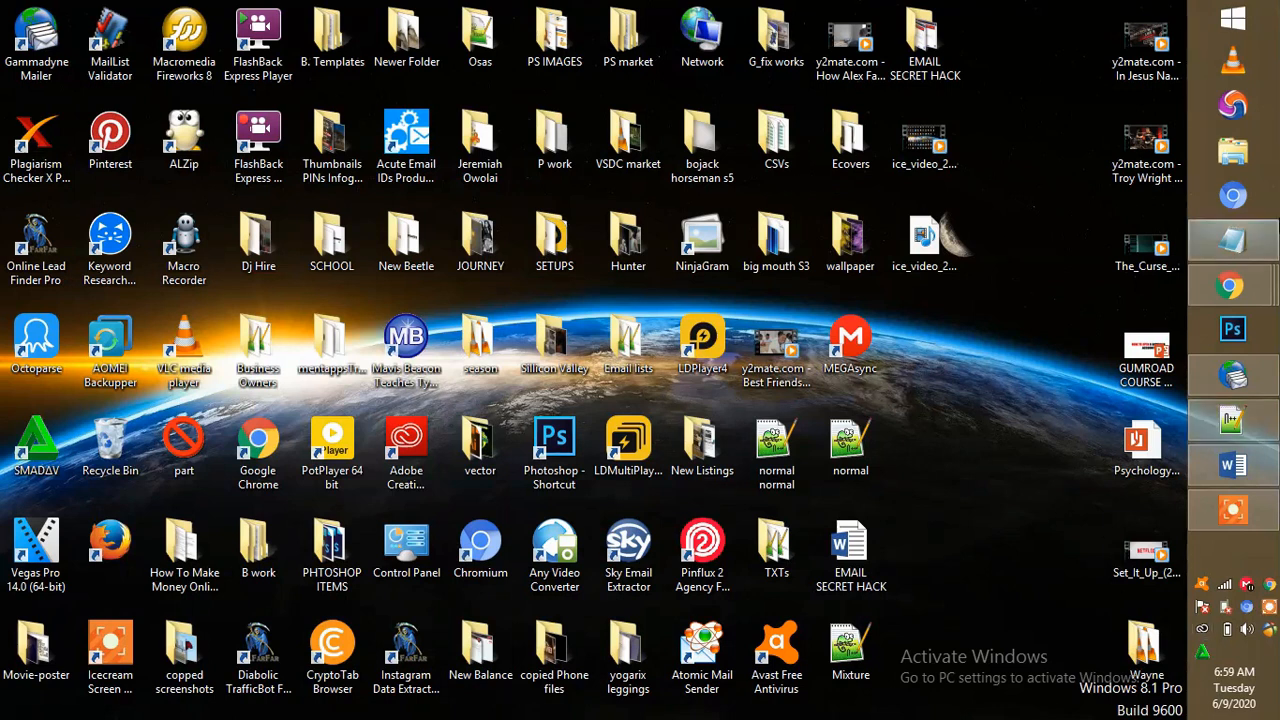
- Bring back the Notepad note and highlight the Contact@ and admin@ prefixes
left_click(1232, 240)
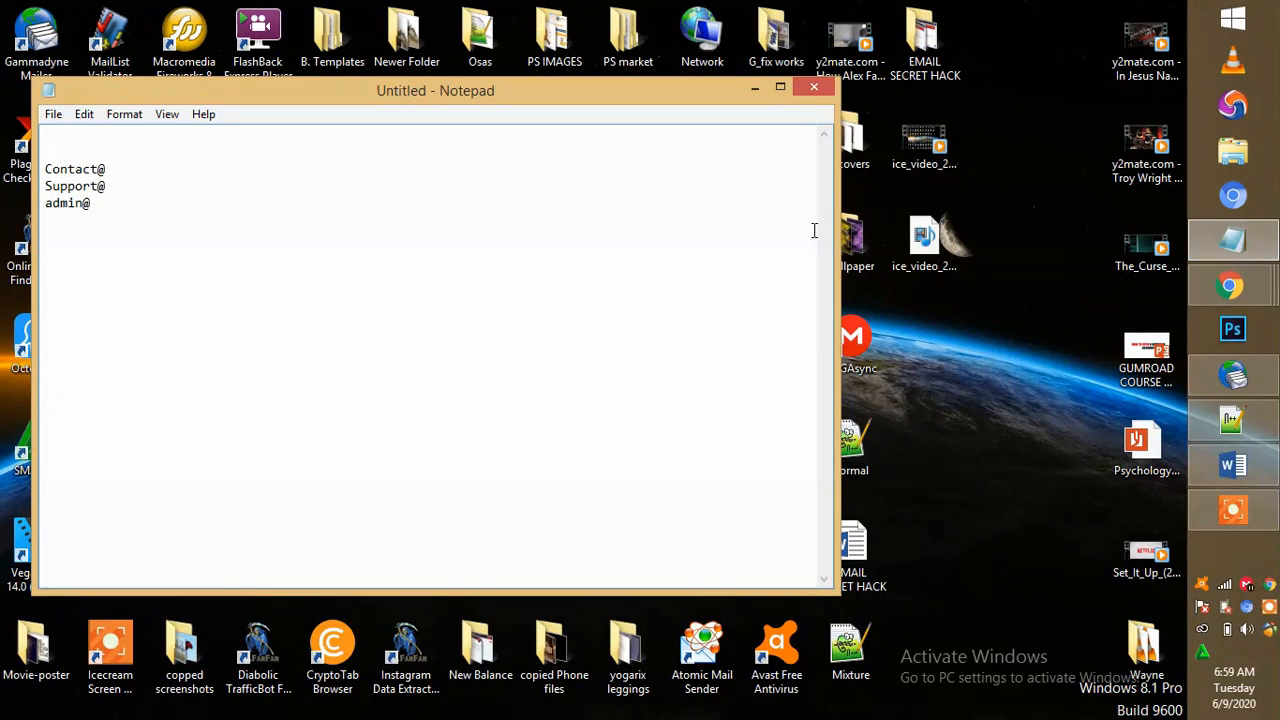
mouse_move(45, 169)
left_mouse_down()
mouse_move(106, 169)
mouse_move(32, 187)
left_mouse_up()
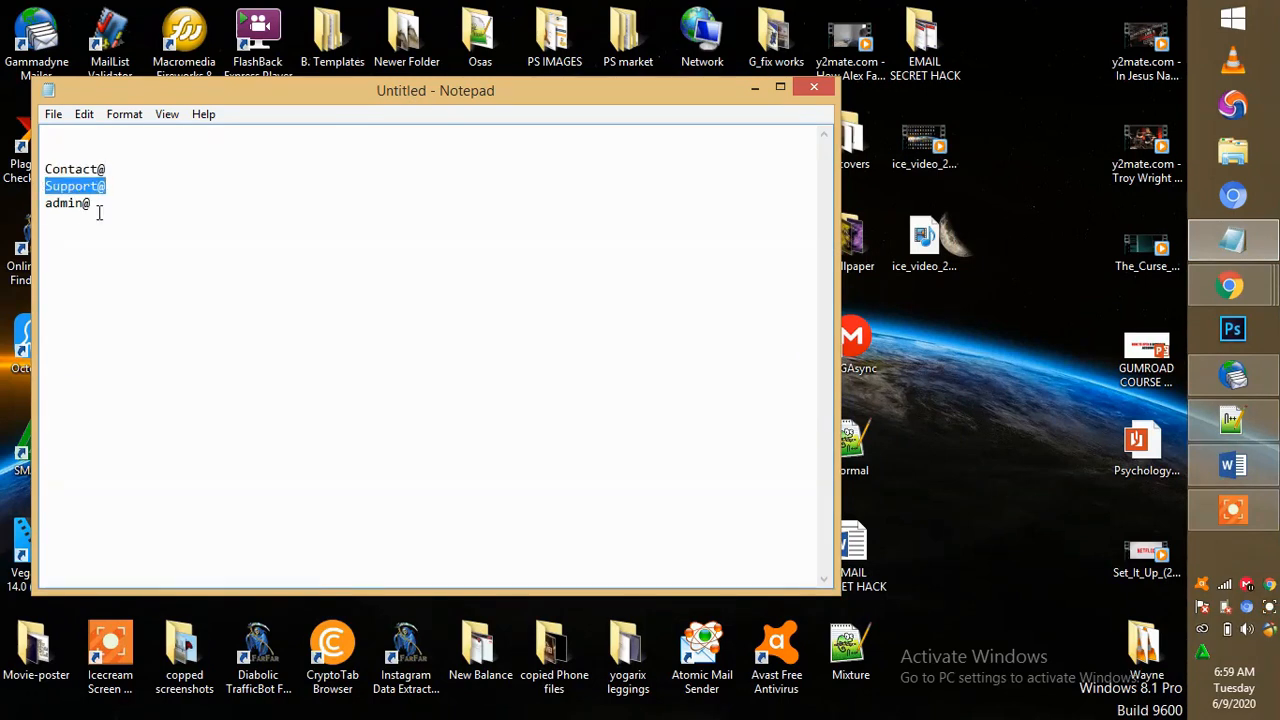
left_click_drag(99, 213, 36, 208)
left_click(102, 205)
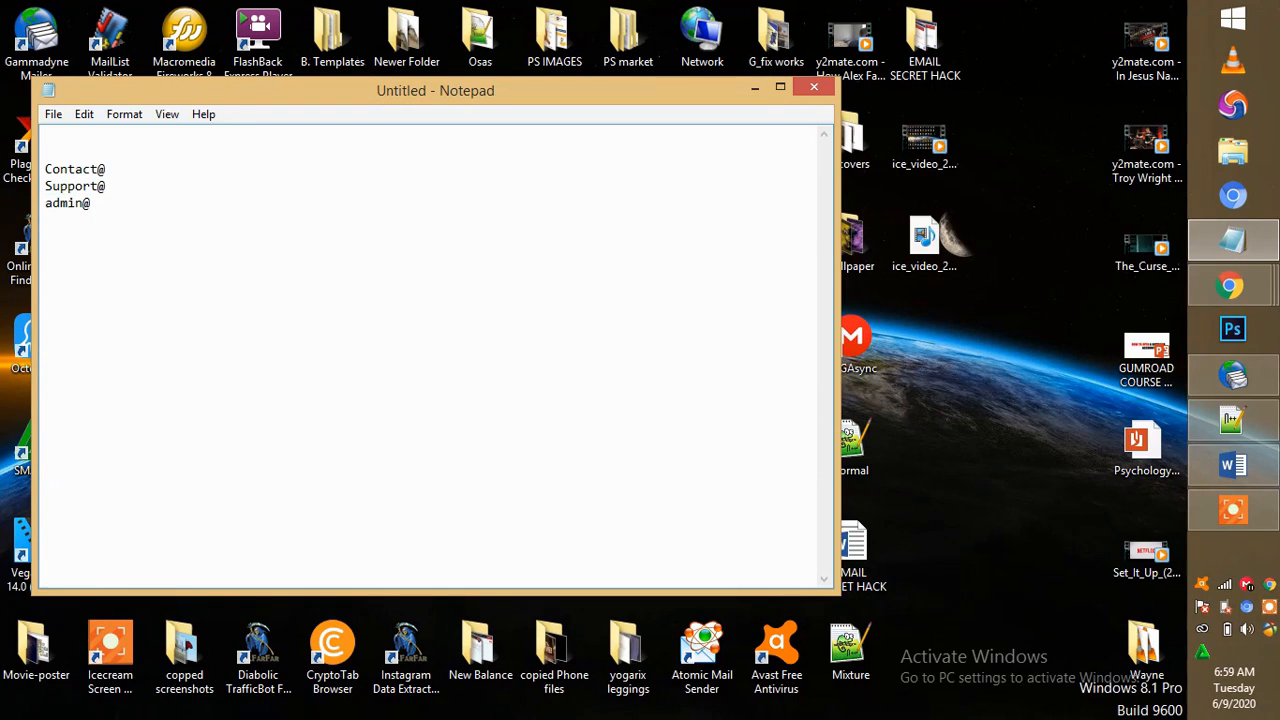
key("Return")
key("Return")
type("yourna")
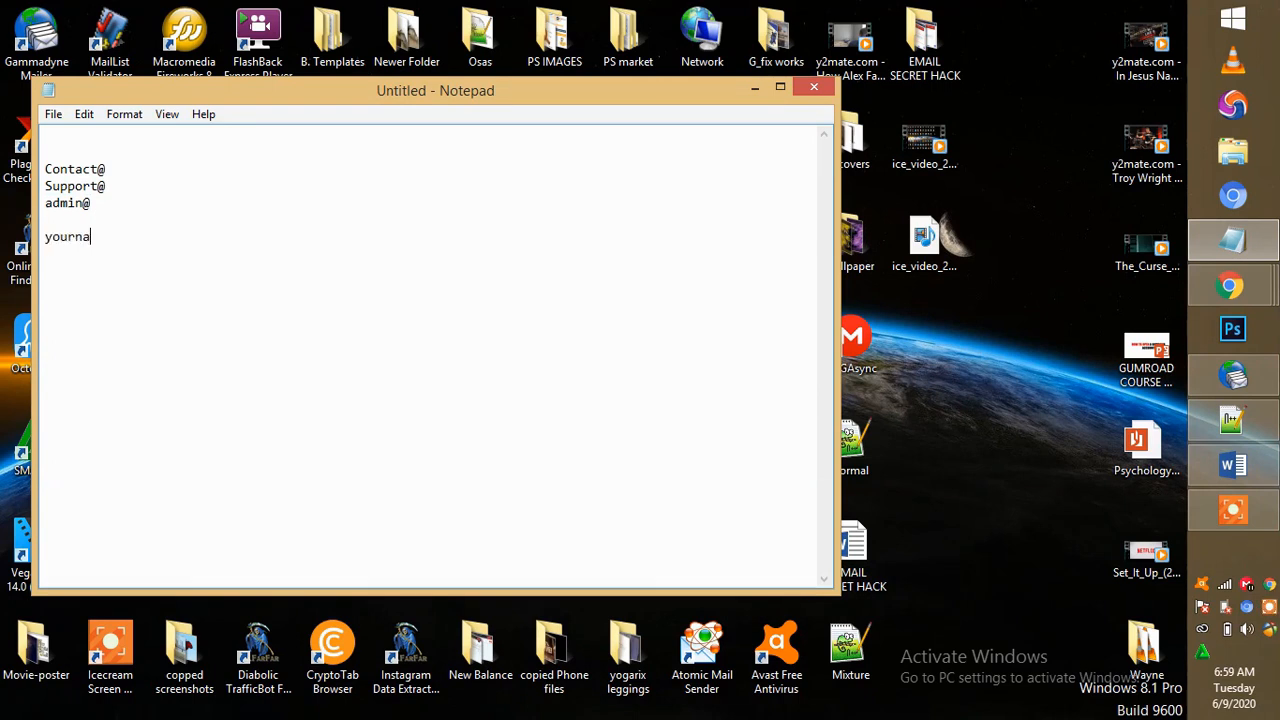
type("me@gmail.com")
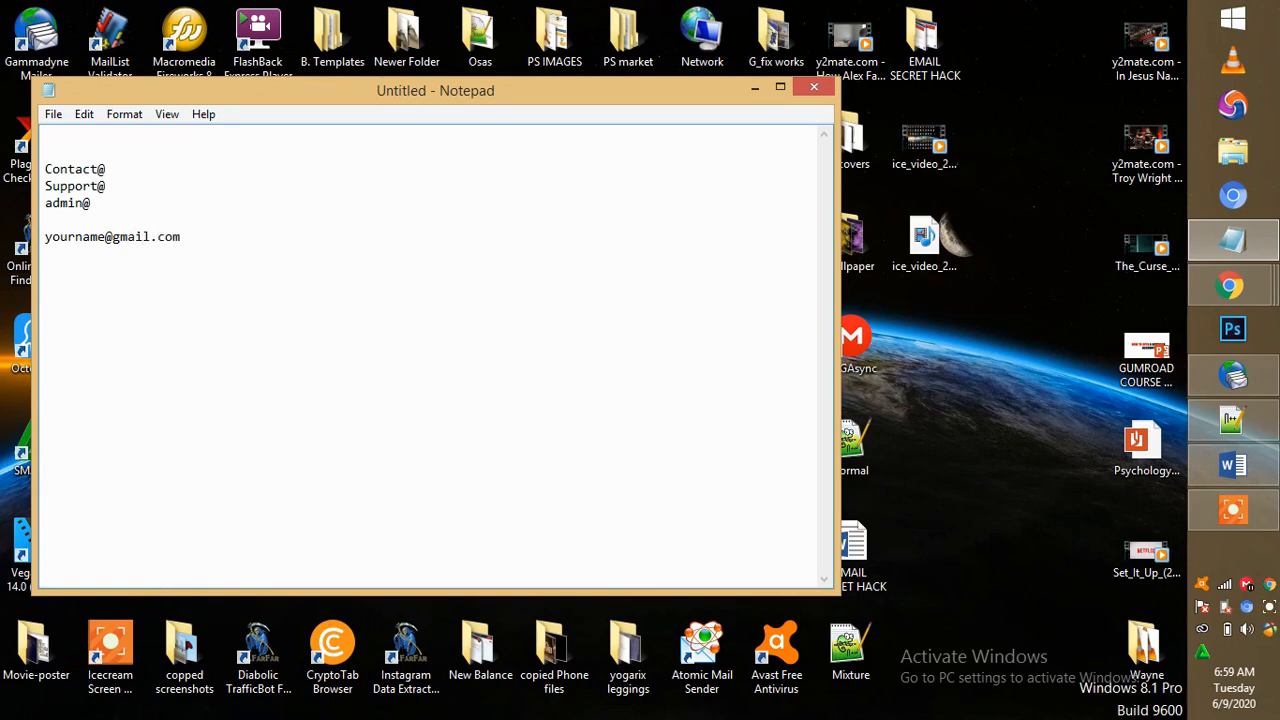
key("Return")
type("yoursurname@yahoo.com")
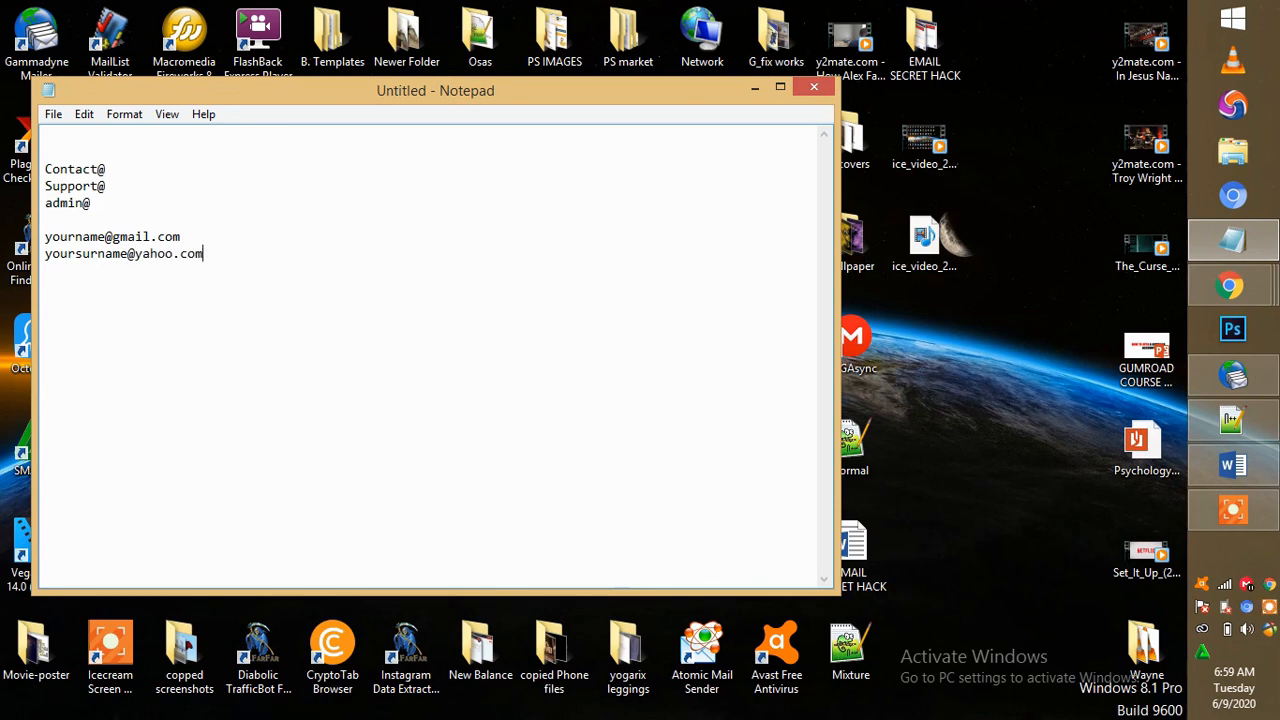
- Highlight the two example addresses, then the three prefixes and Contact@, to point them out
left_click_drag(214, 254, 42, 237)
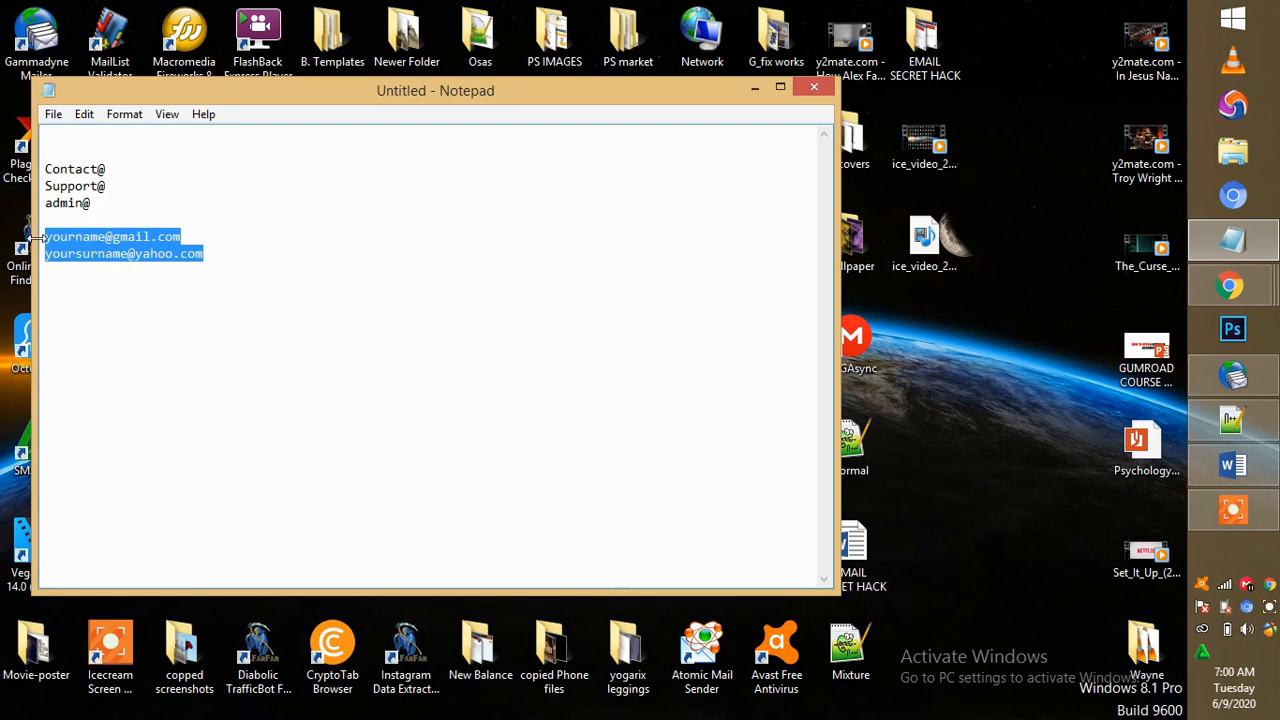
left_click(105, 206)
left_click_drag(92, 204, 44, 168)
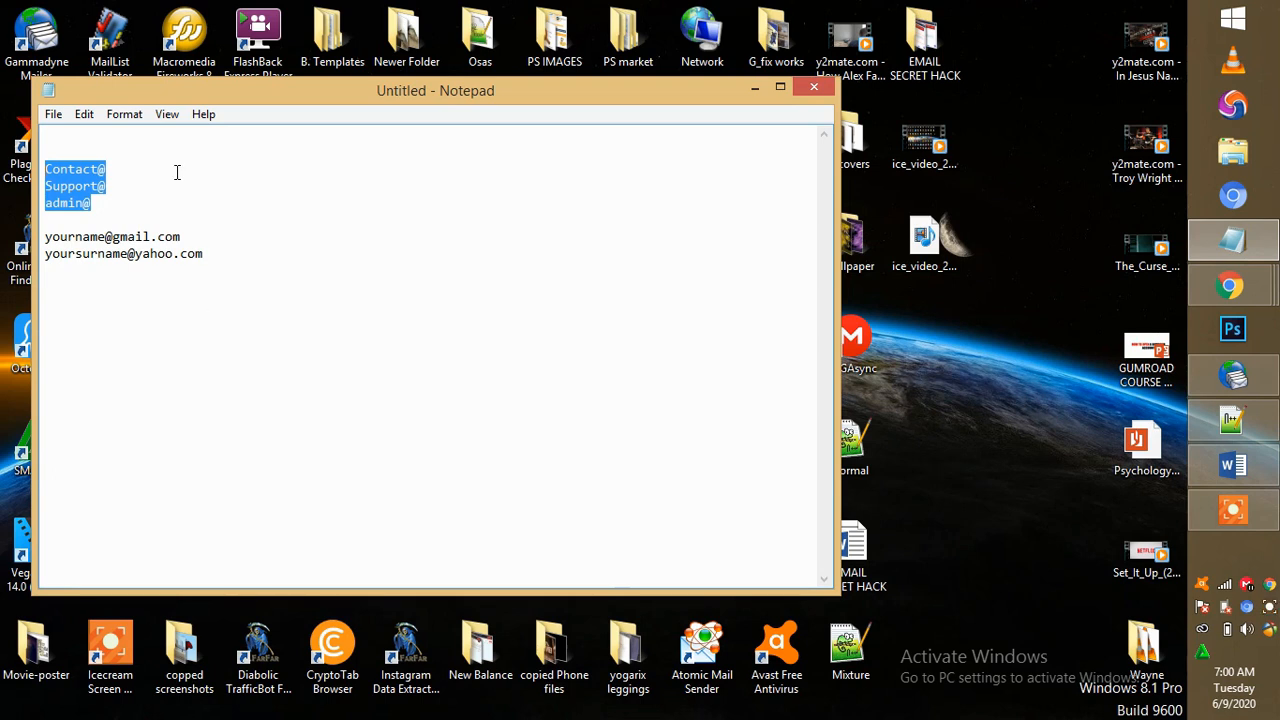
left_click(46, 172)
double_click(46, 172)
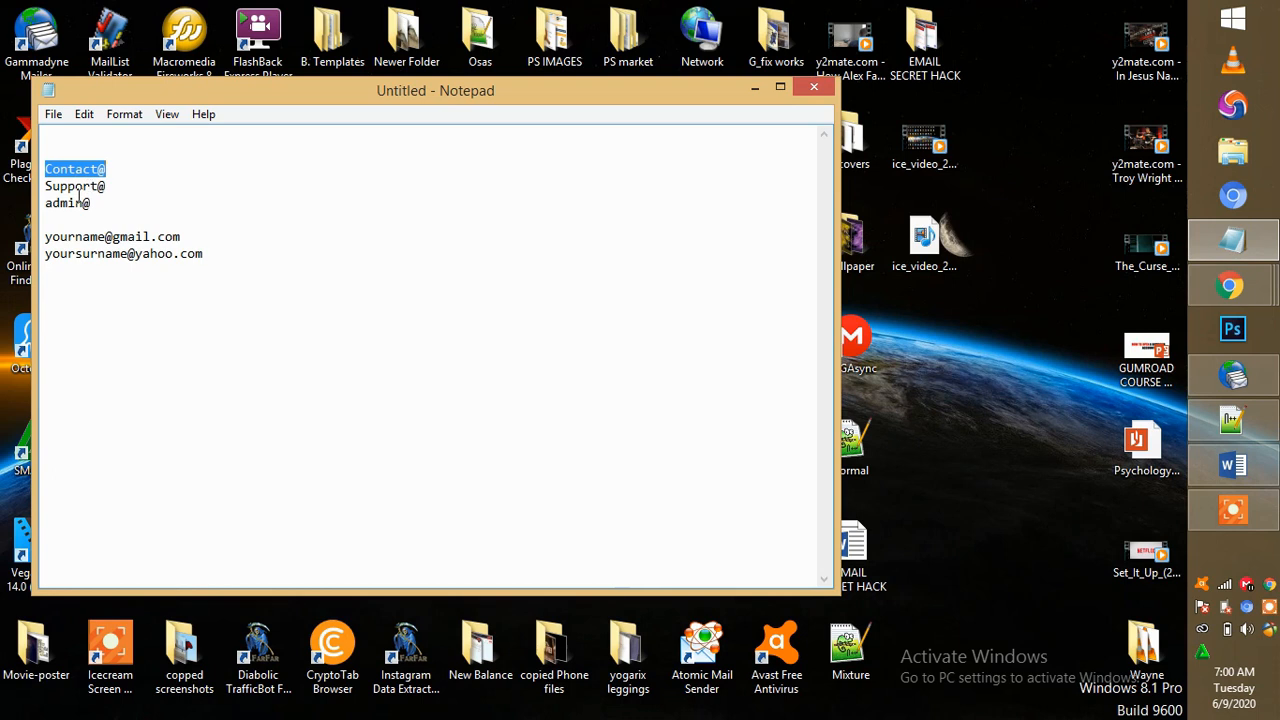
left_click(46, 188)
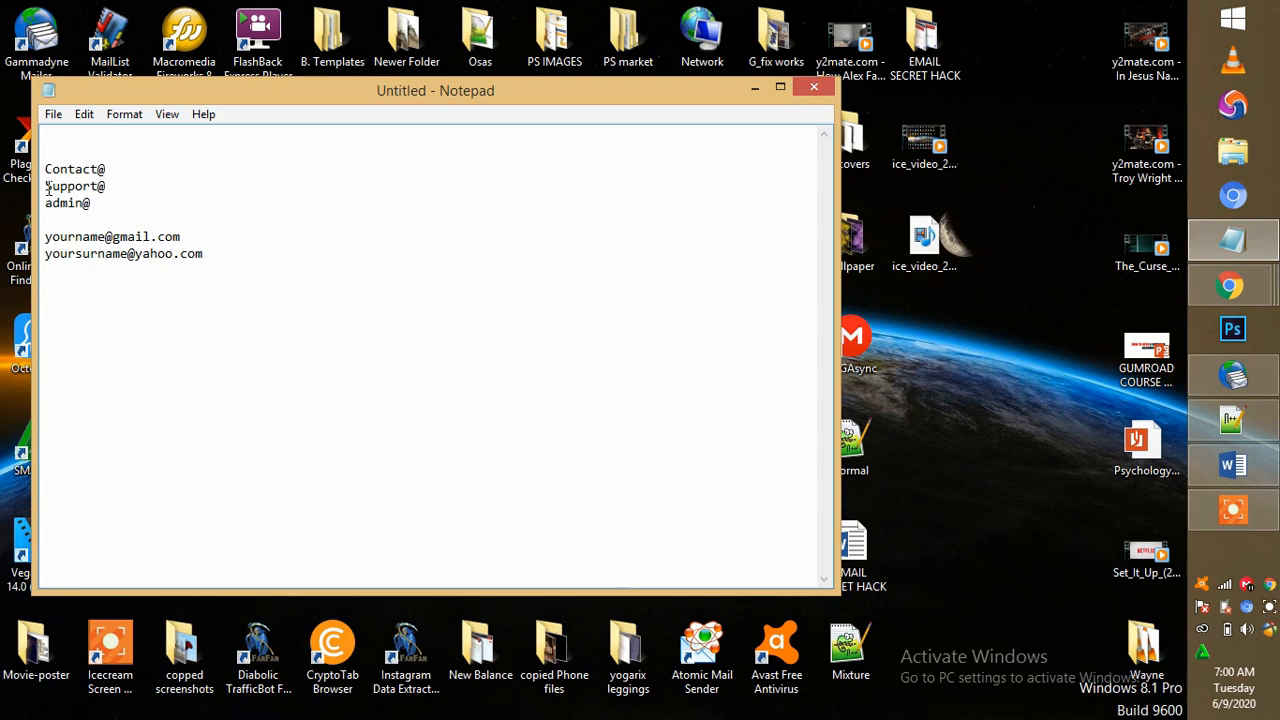
- Add the lines company and self after the Yahoo address
left_click(280, 282)
type("company")
key("Return")
type("self")
- Add .com and .net on separate lines below, then highlight both endings
type(".xs")
key("BackSpace")
key("BackSpace")
type("z")
key("BackSpace")
type("com")
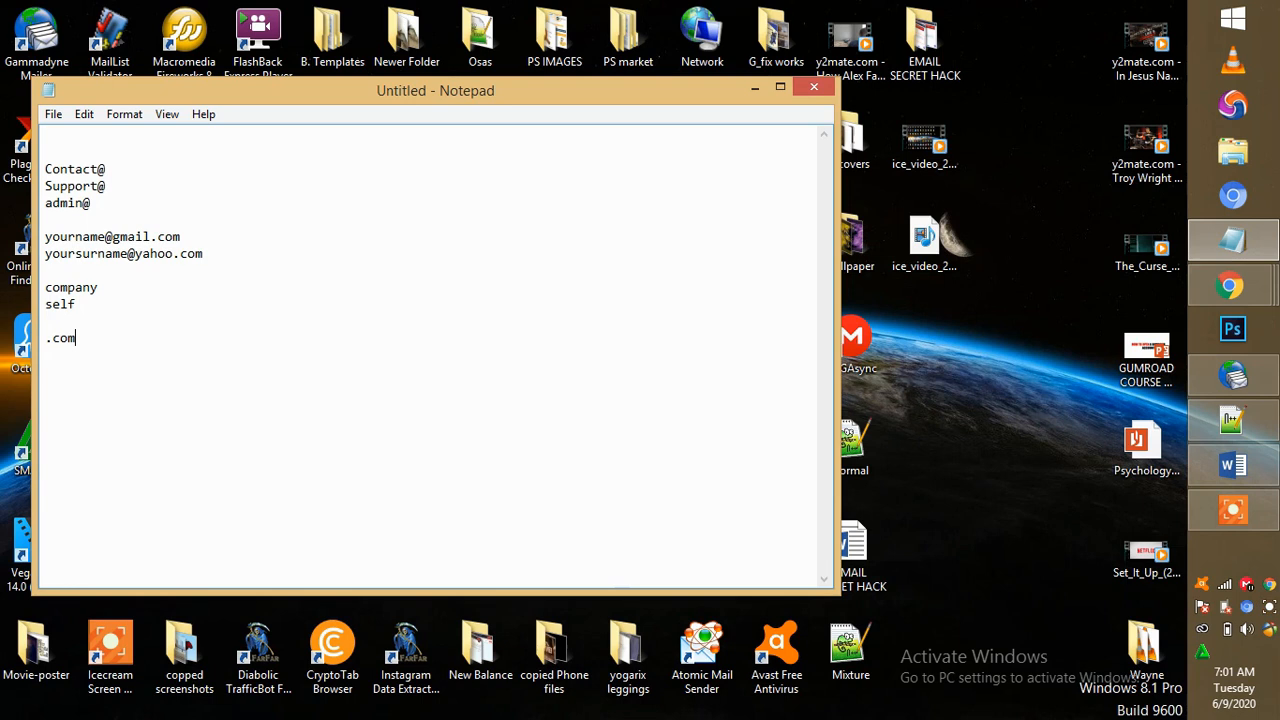
key("Return")
type(".net")
left_click_drag(83, 357, 42, 342)
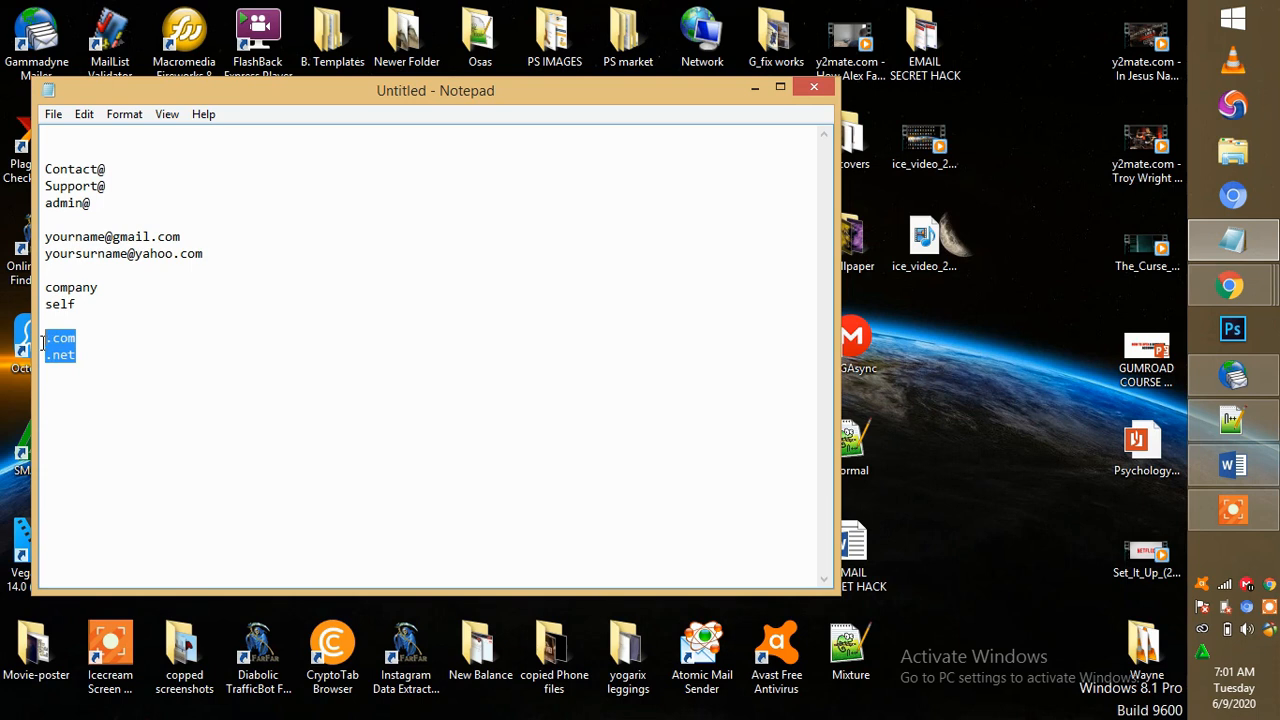
double_click(97, 353)
left_click_drag(89, 360, 44, 338)
- Delete the blank first line above Contact@ and minimize Notepad
left_click(47, 170)
key("BackSpace")
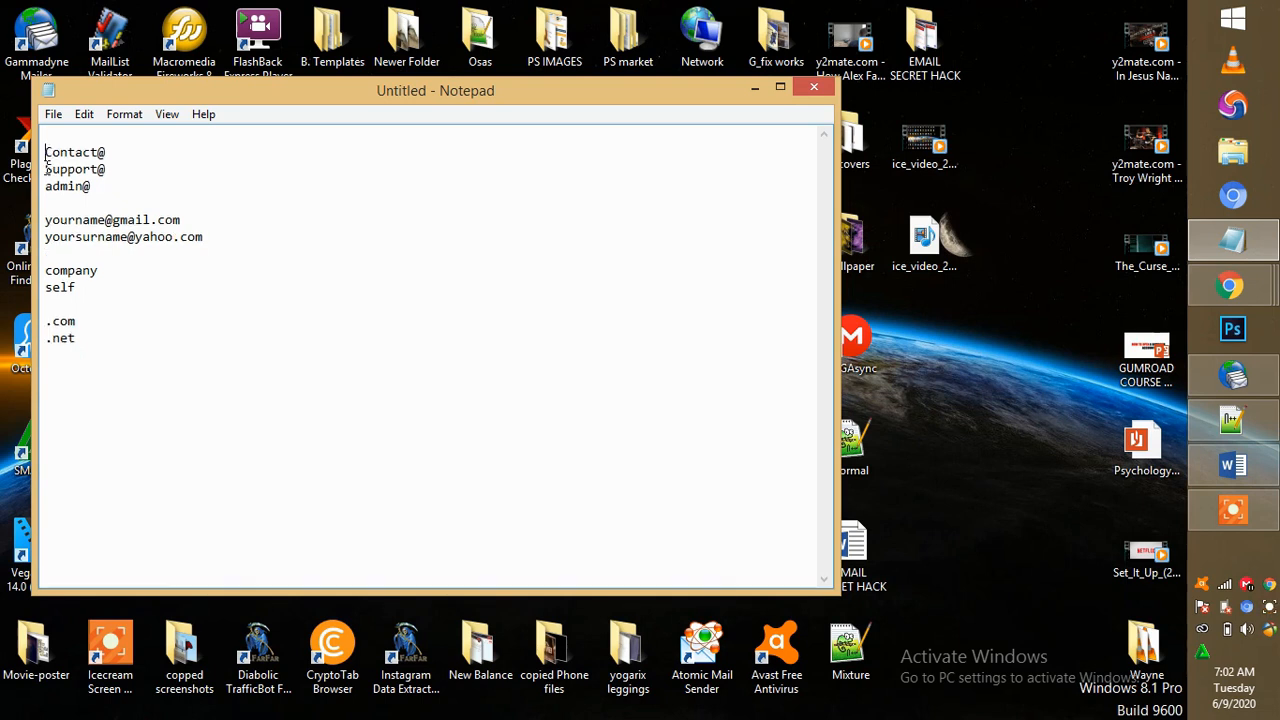
key("BackSpace")
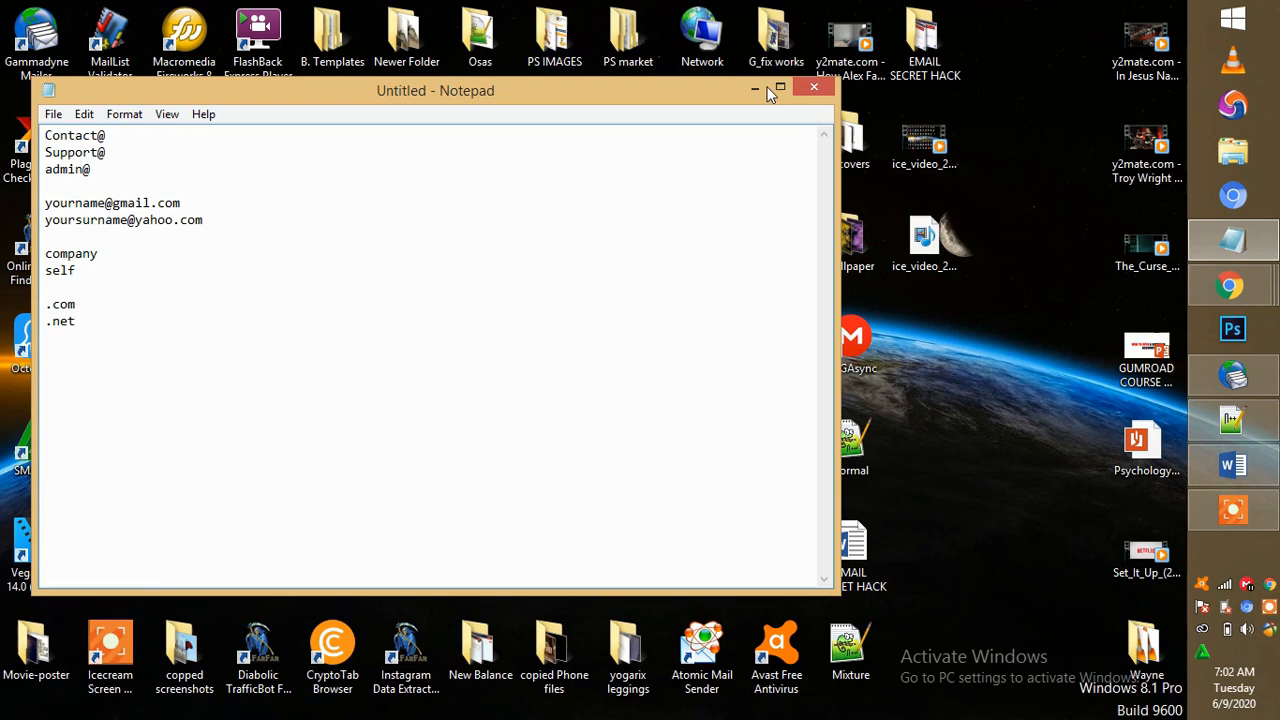
left_click(766, 92)
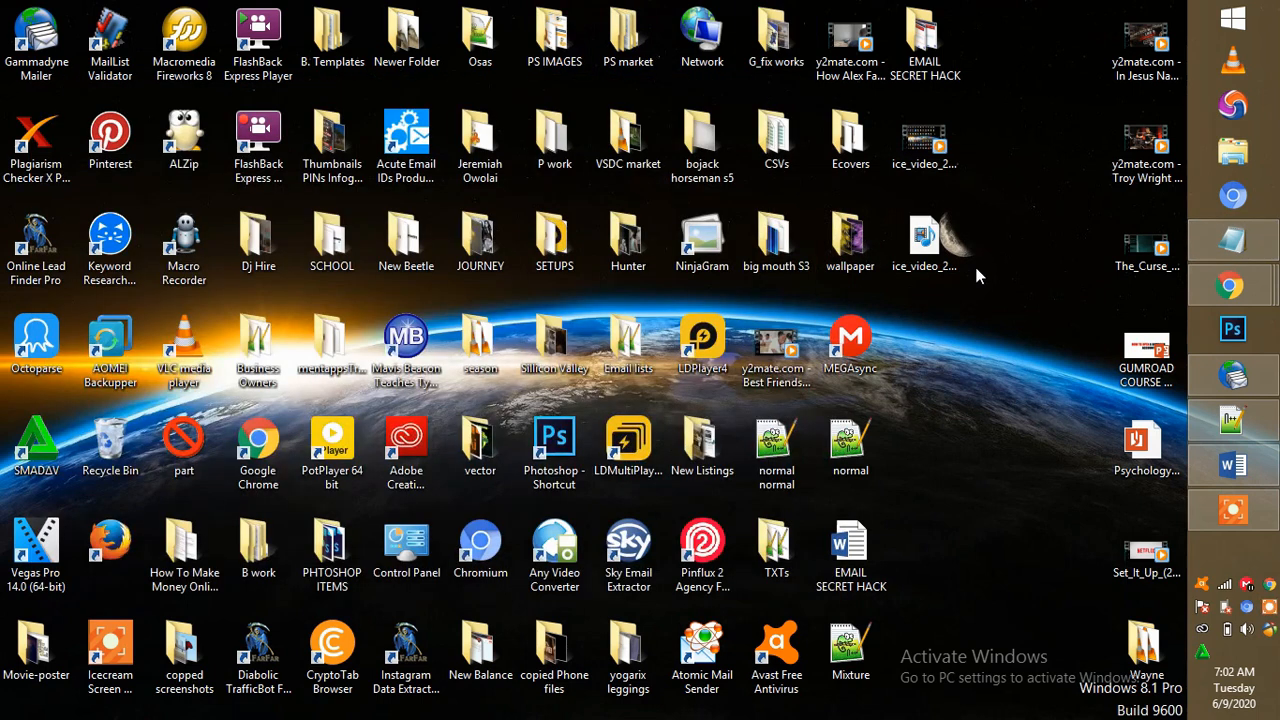
- Check the Hostinger 99 Cent Domains page and its domain name box in Chrome
mouse_move(1230, 286)
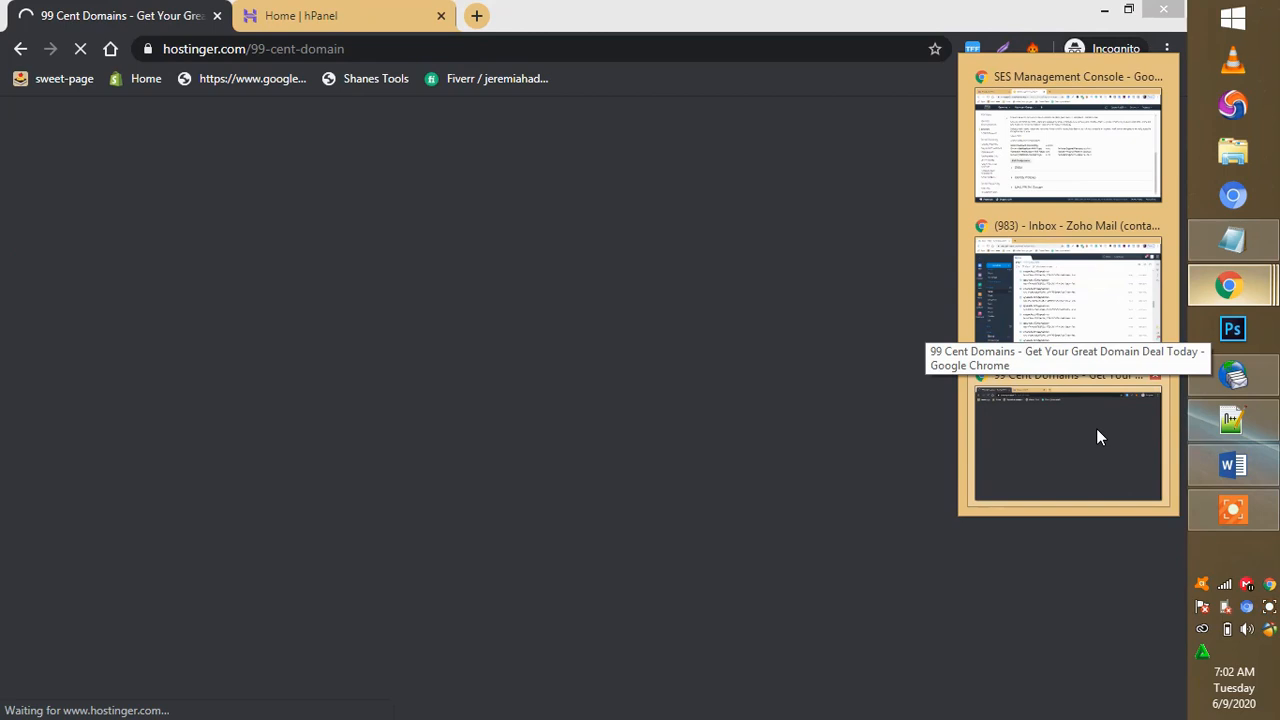
left_click(1097, 431)
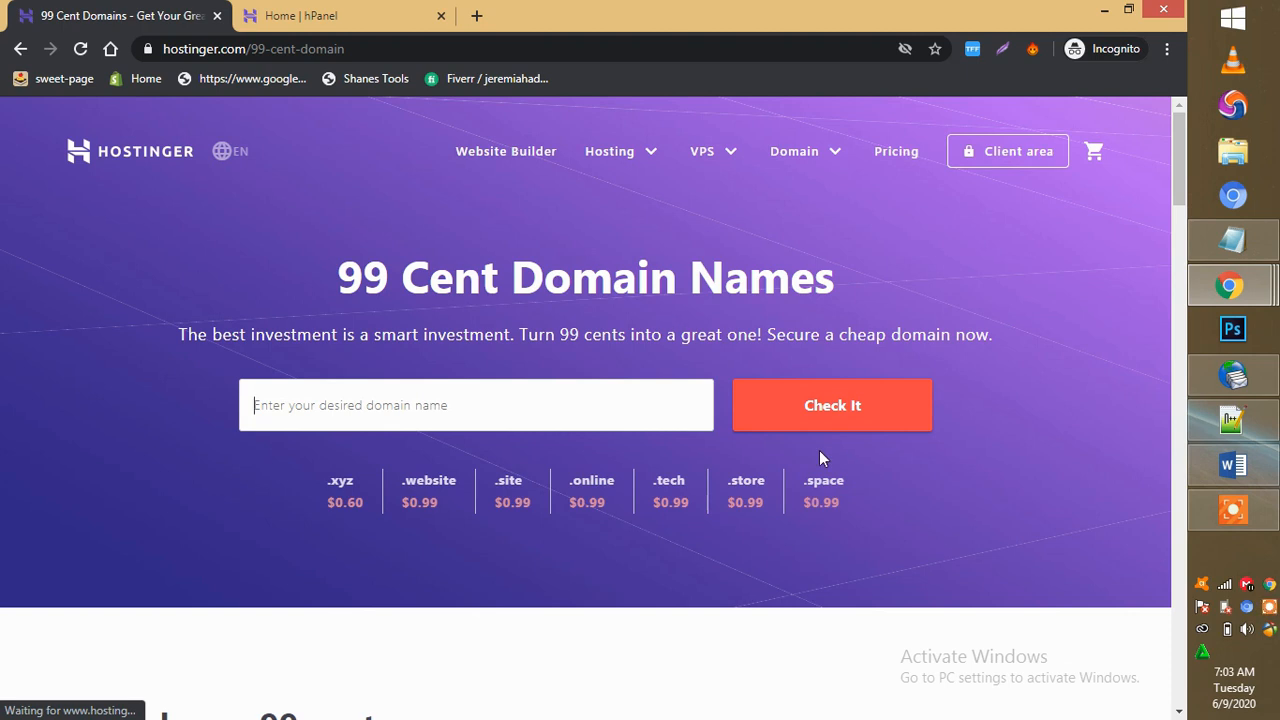
left_click(608, 419)
mouse_move(1171, 169)
left_mouse_down()
mouse_move(1168, 297)
mouse_move(1184, 306)
mouse_move(1179, 170)
left_mouse_up()
- On hPanel Home, select the owned .online domain, collapse Domain, and start a new tab
left_click(338, 27)
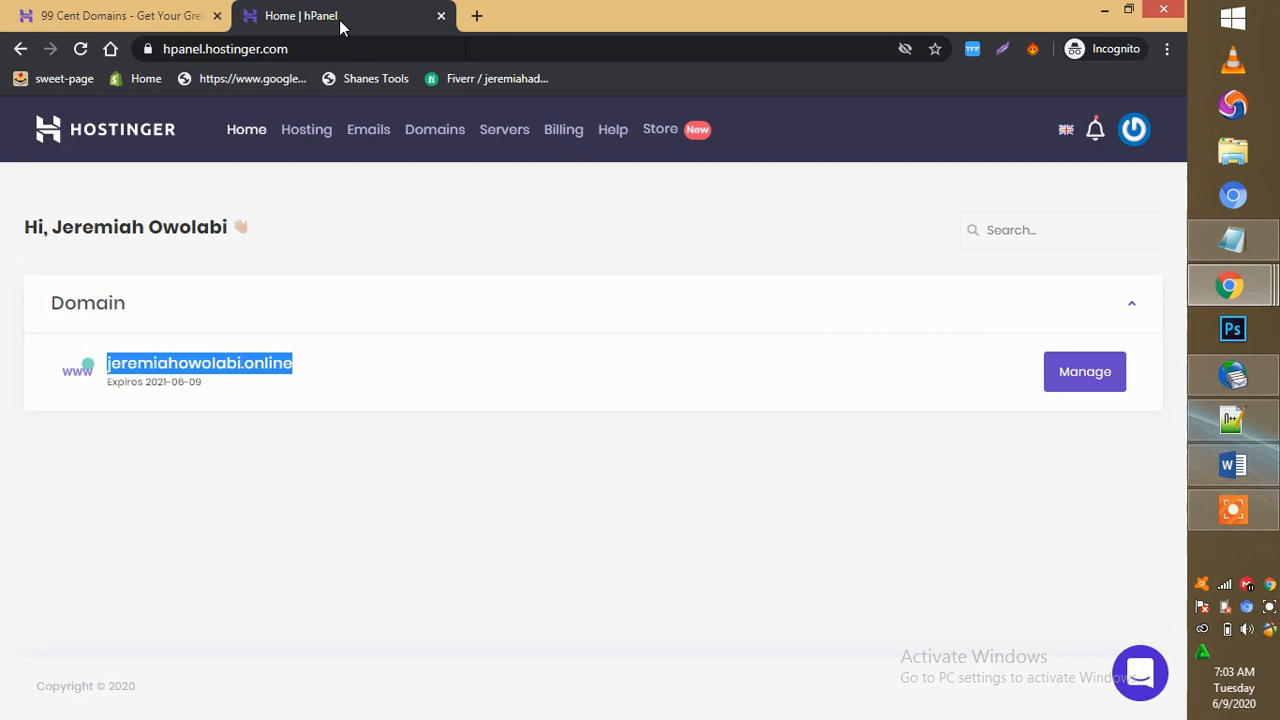
double_click(205, 364)
left_click(360, 306)
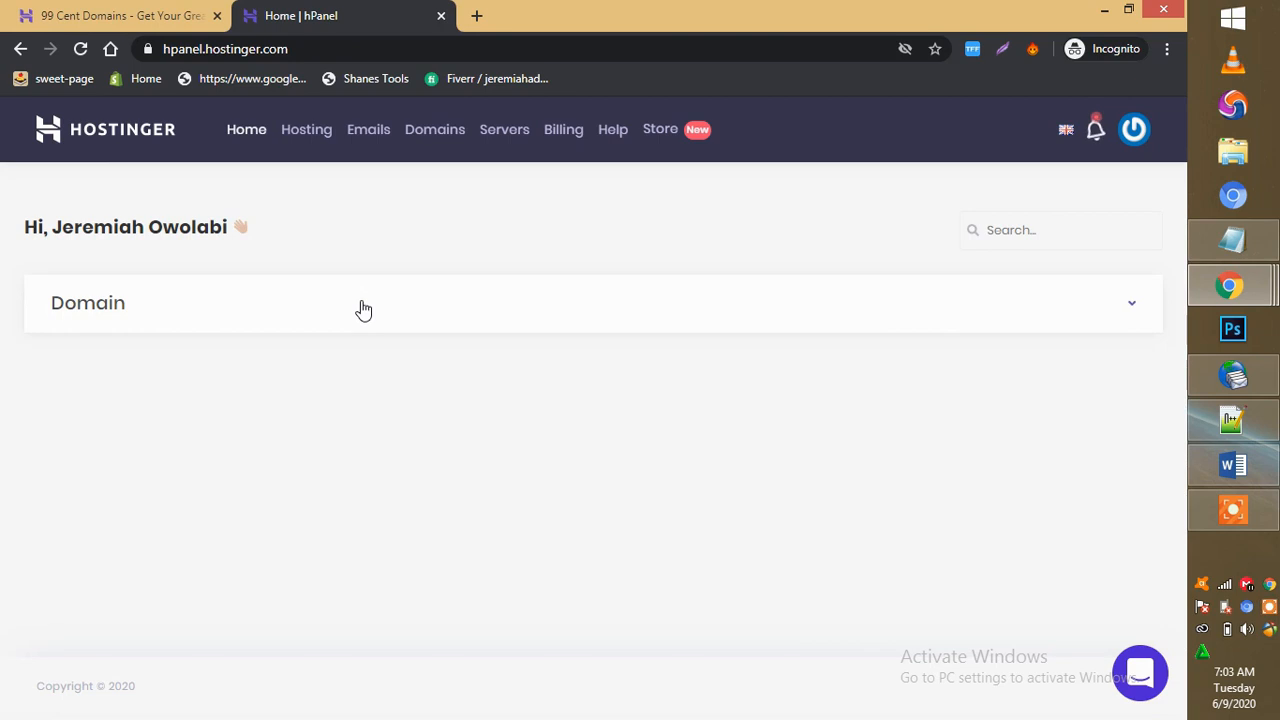
double_click(479, 19)
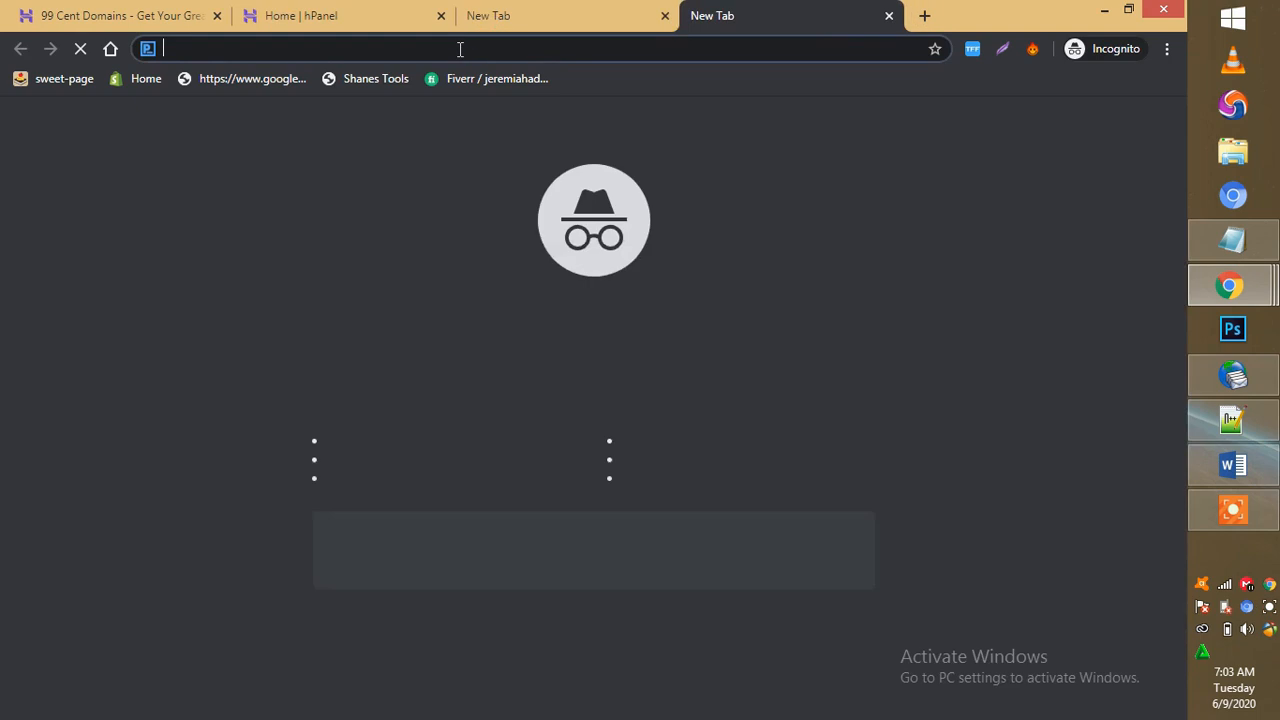
- Go to zohomail.com, close the leftover empty tab, and bring up the Pricing page
type("zohomail.com")
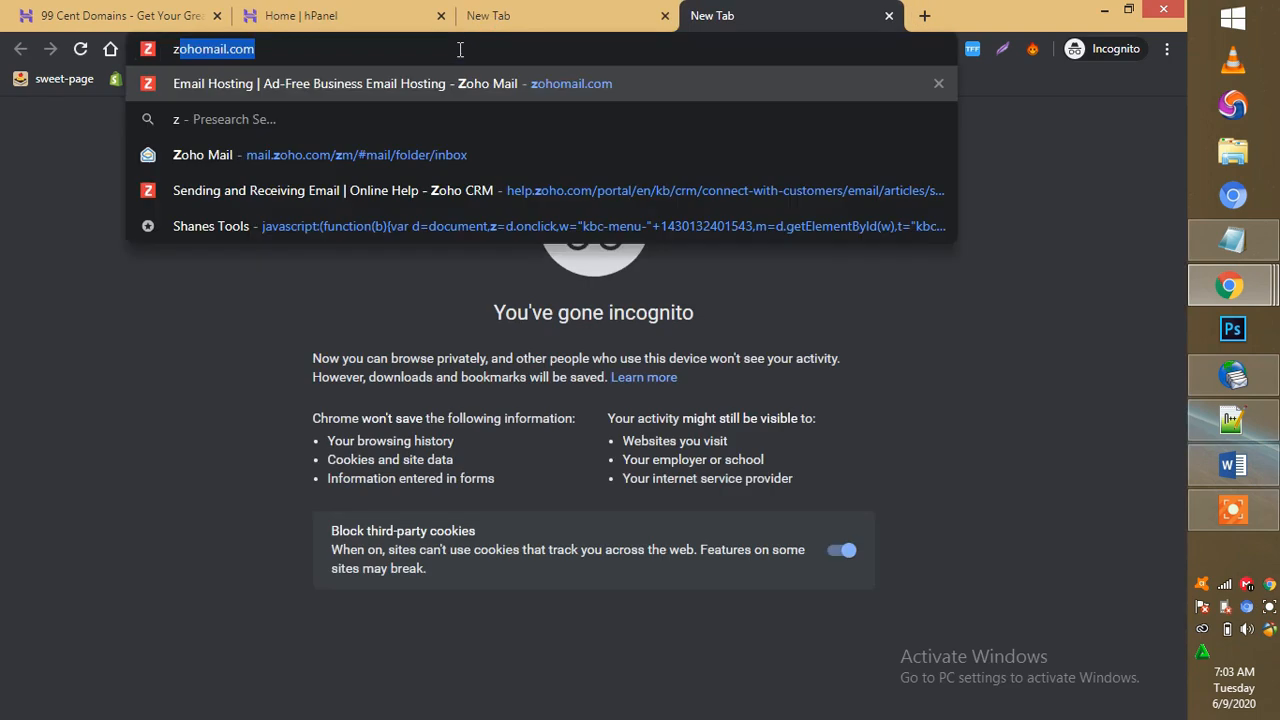
key("Return")
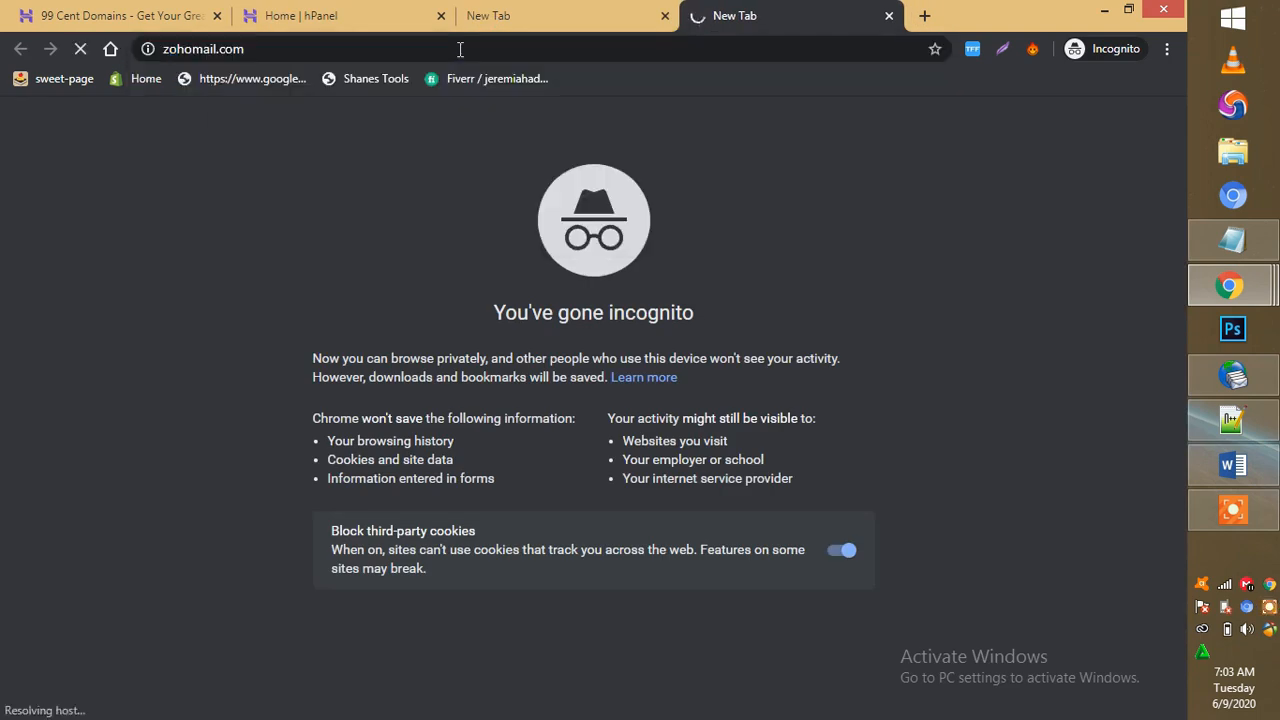
left_click(665, 15)
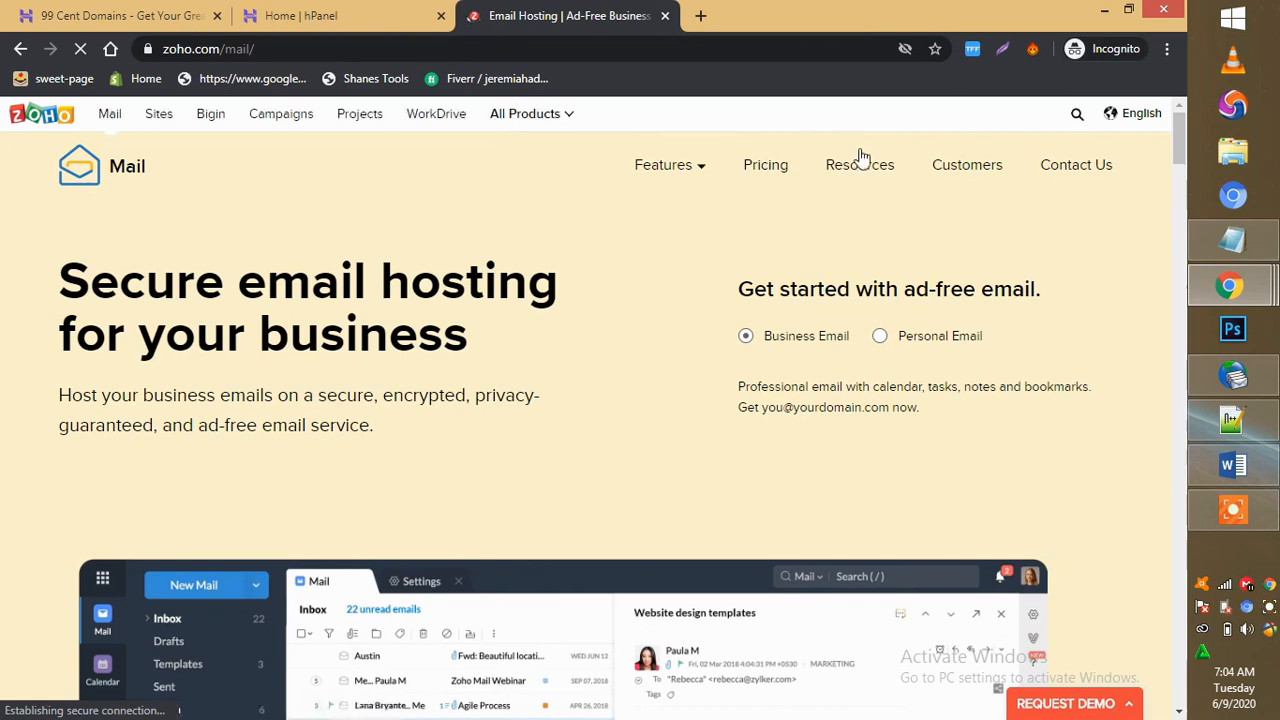
left_click(766, 178)
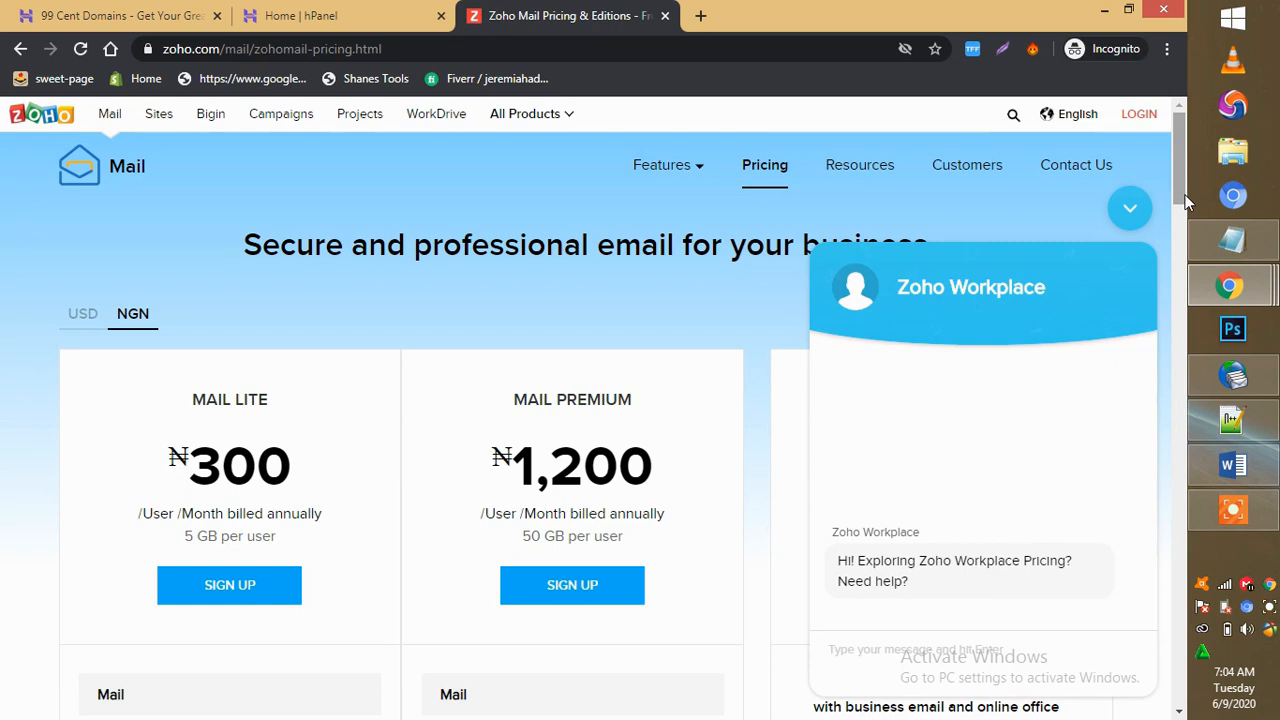
- Start the Forever Free signup, paste the owned .online domain, and add it
scroll(1184, 205, "down", 3)
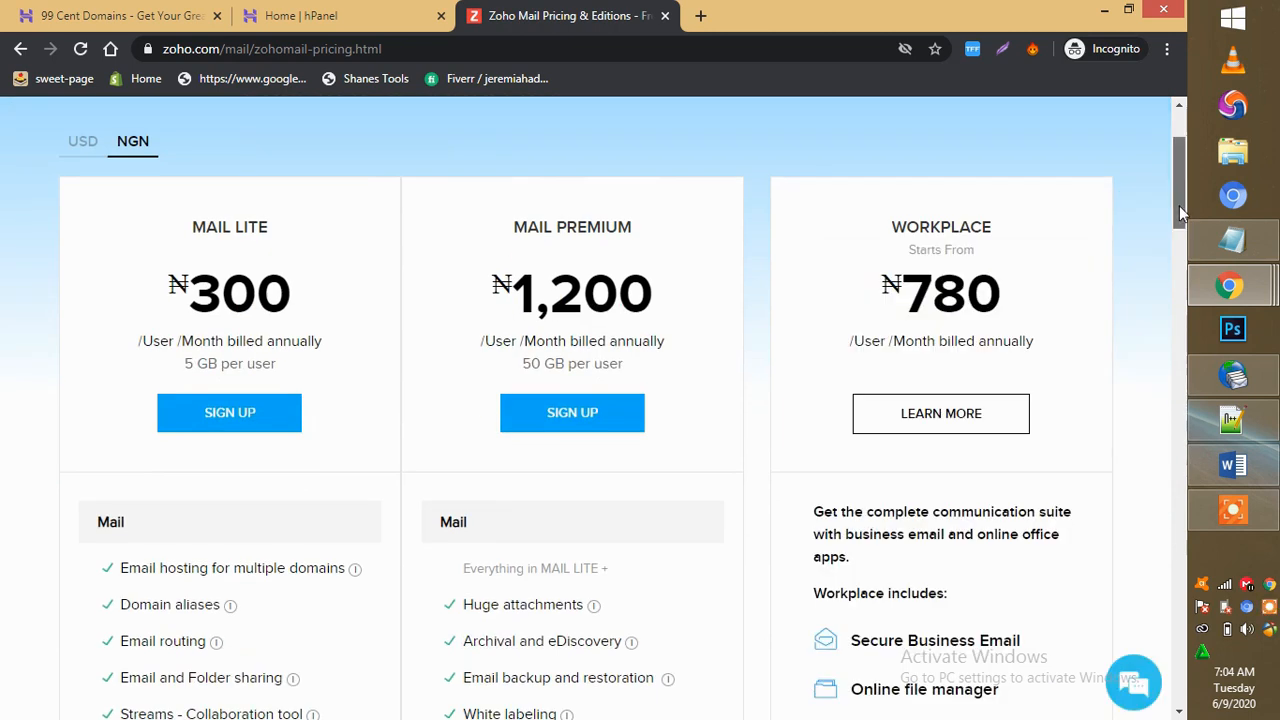
left_click_drag(1179, 205, 1176, 423)
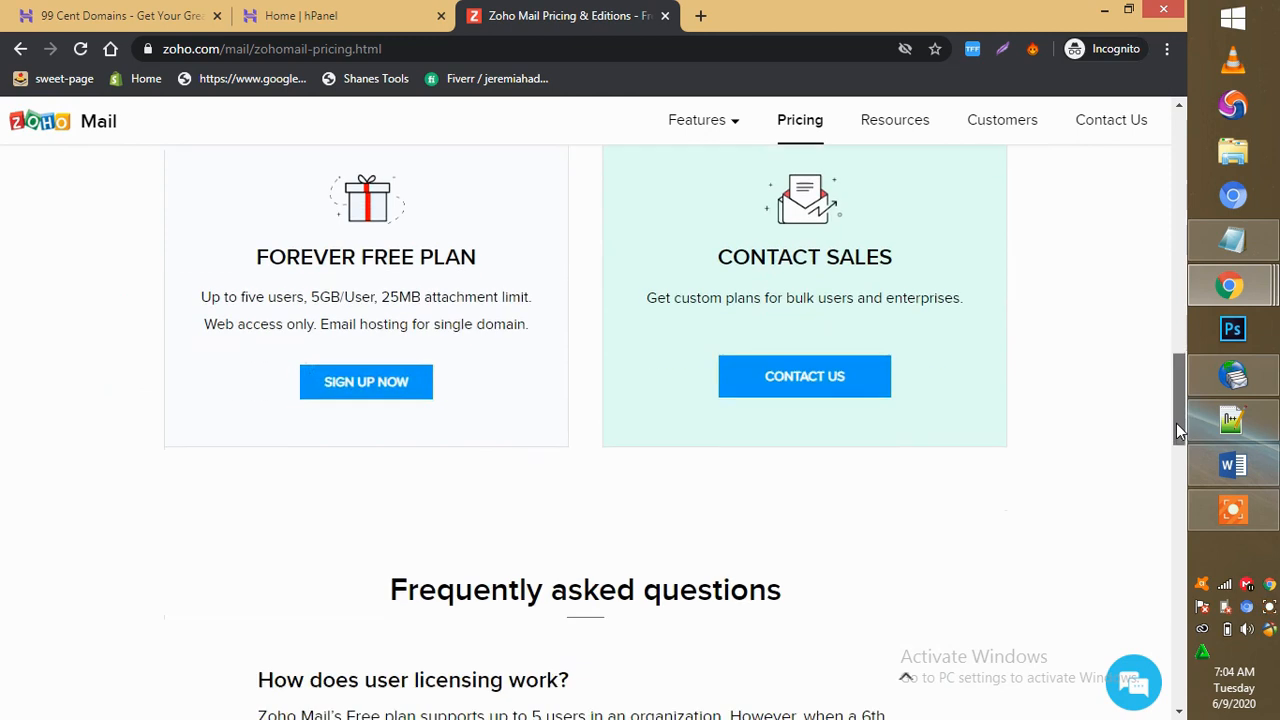
left_click(368, 390)
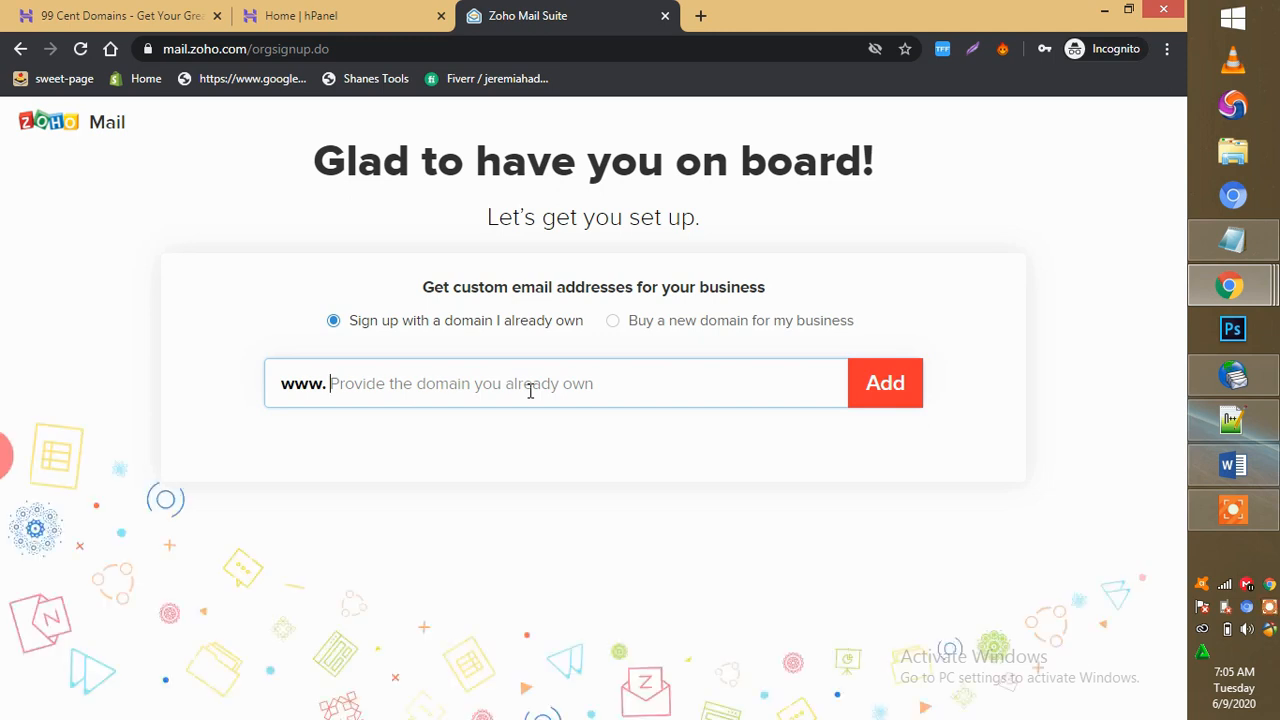
type("jeremiahowolabi.online")
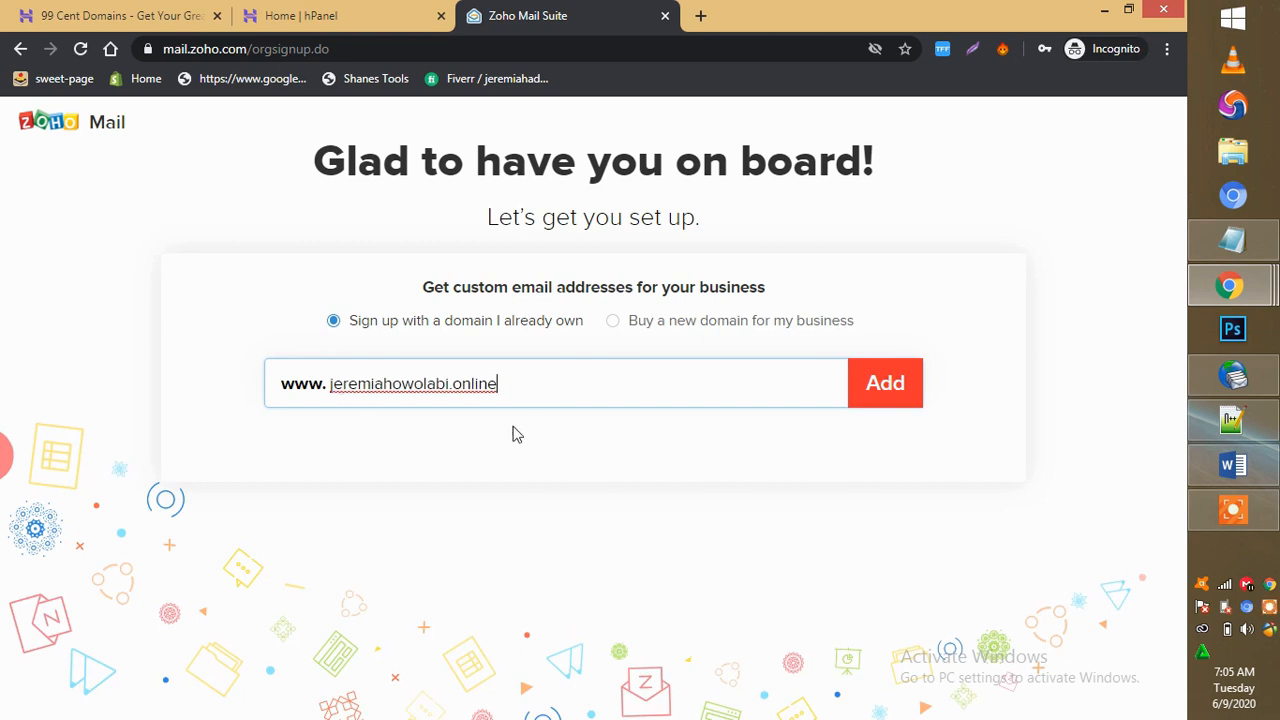
left_click(887, 398)
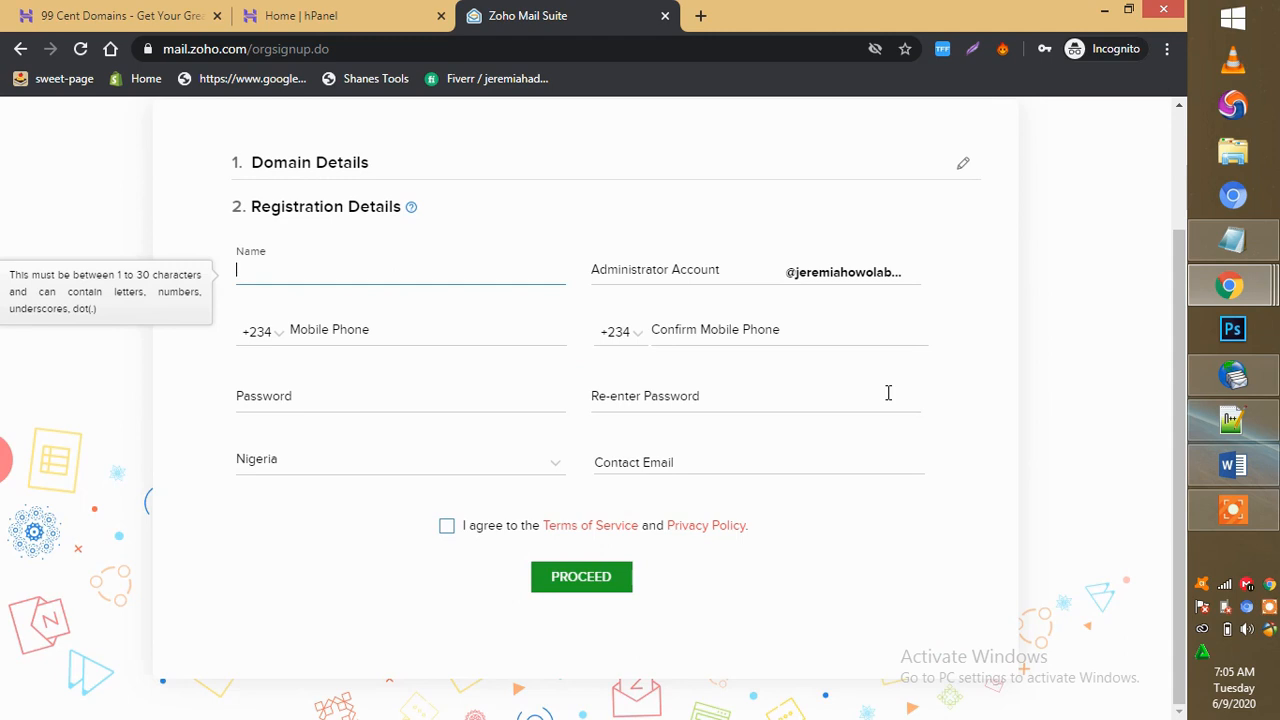
- Enter the full name and administrator account name contact on the Registration Details form
type("Jeremiah Owolabi")
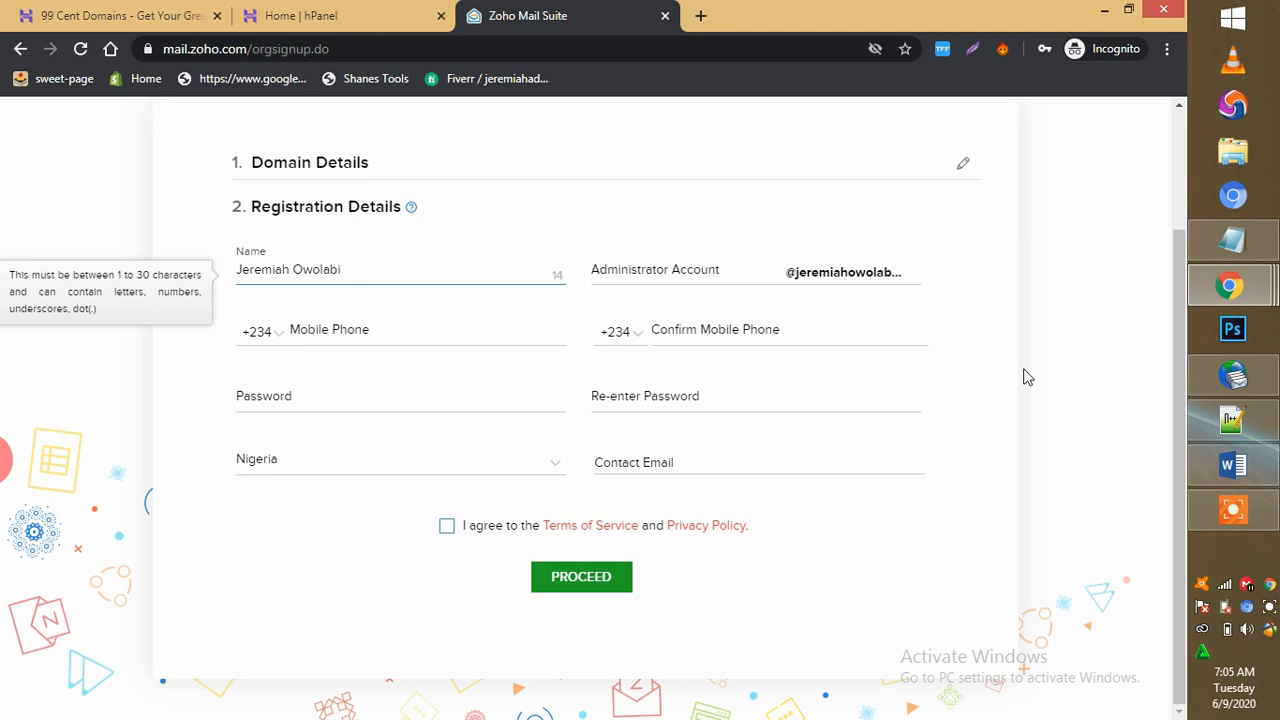
left_click(643, 268)
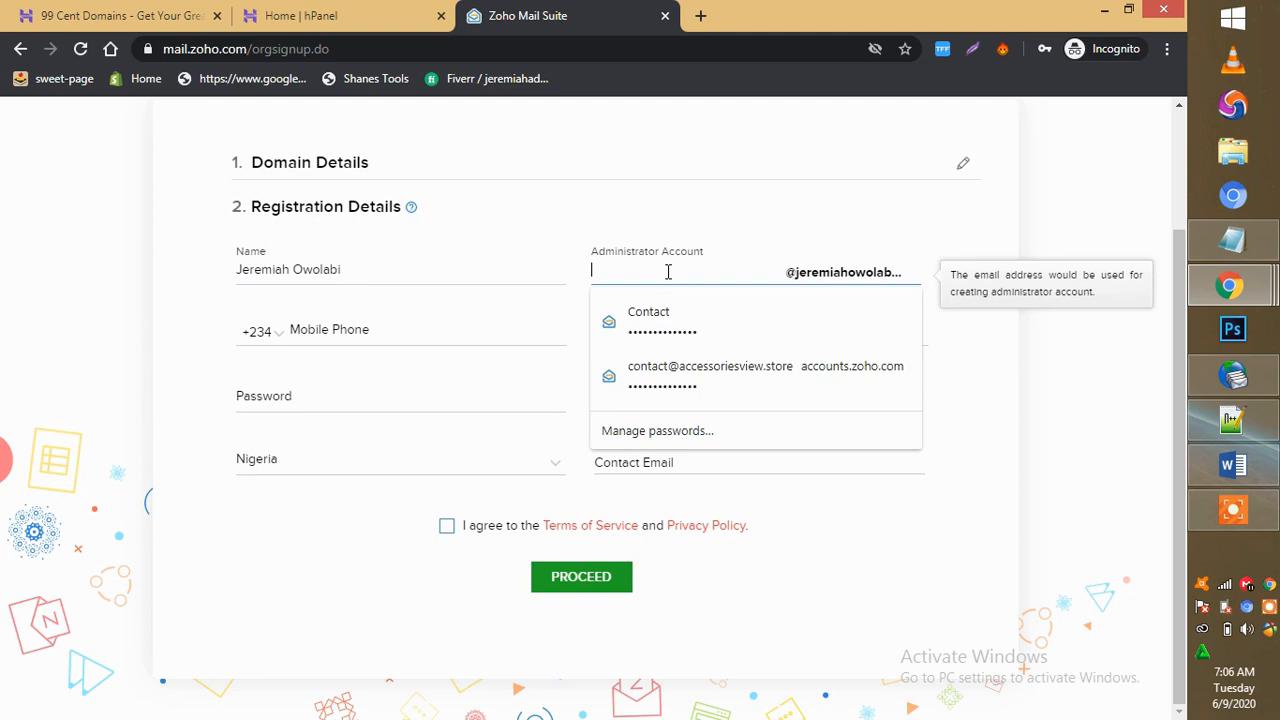
left_click(805, 271)
left_click(763, 271)
left_click(398, 331)
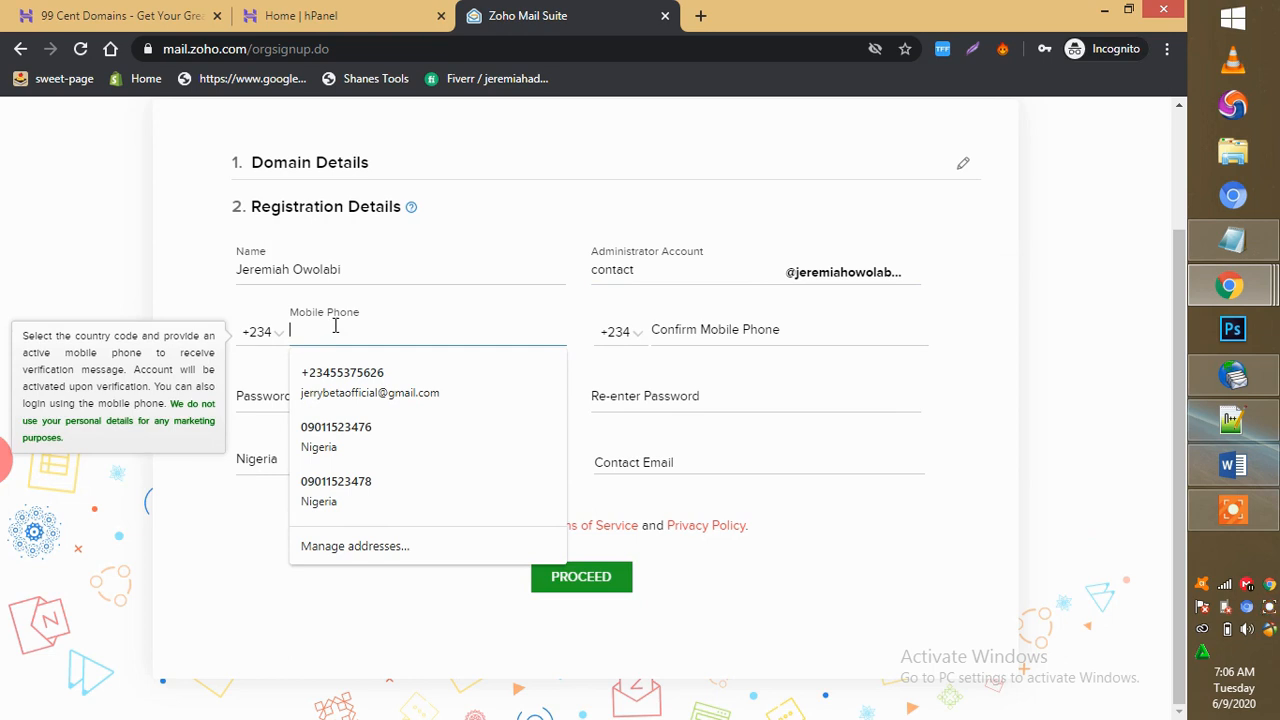
- Enter the mobile phone number and confirm it in the second phone field
type("7")
key("BackSpace")
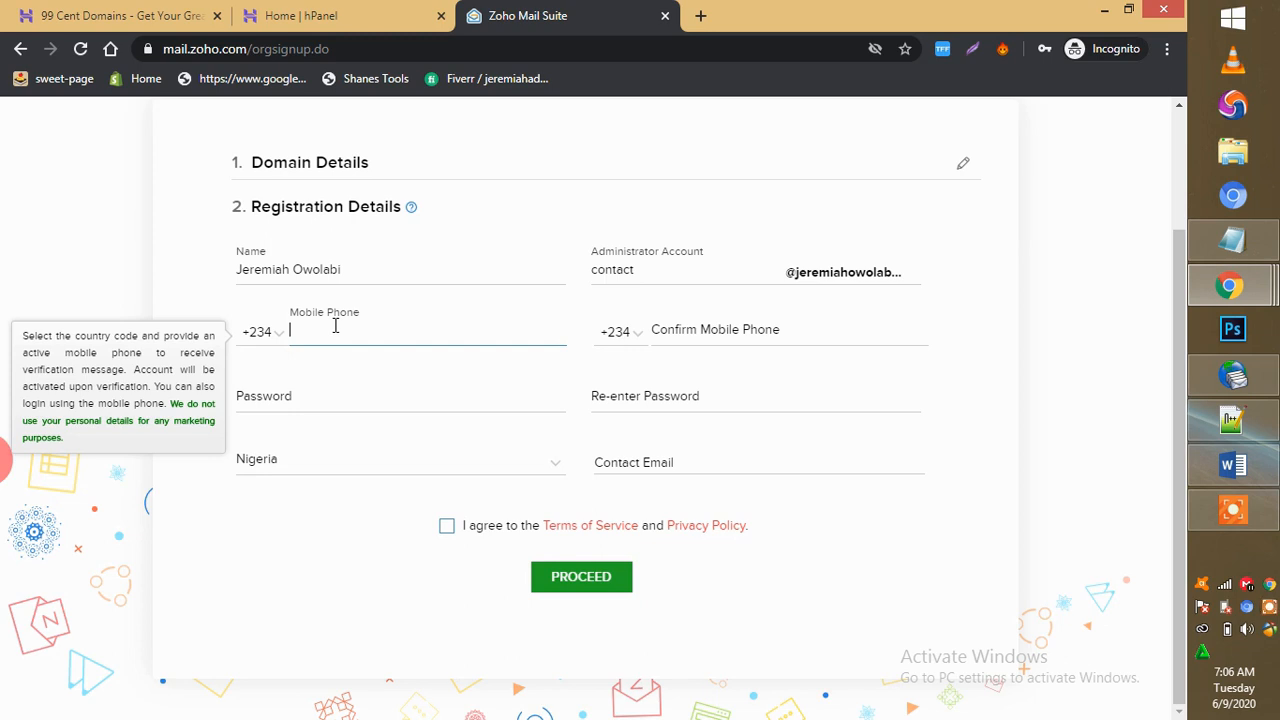
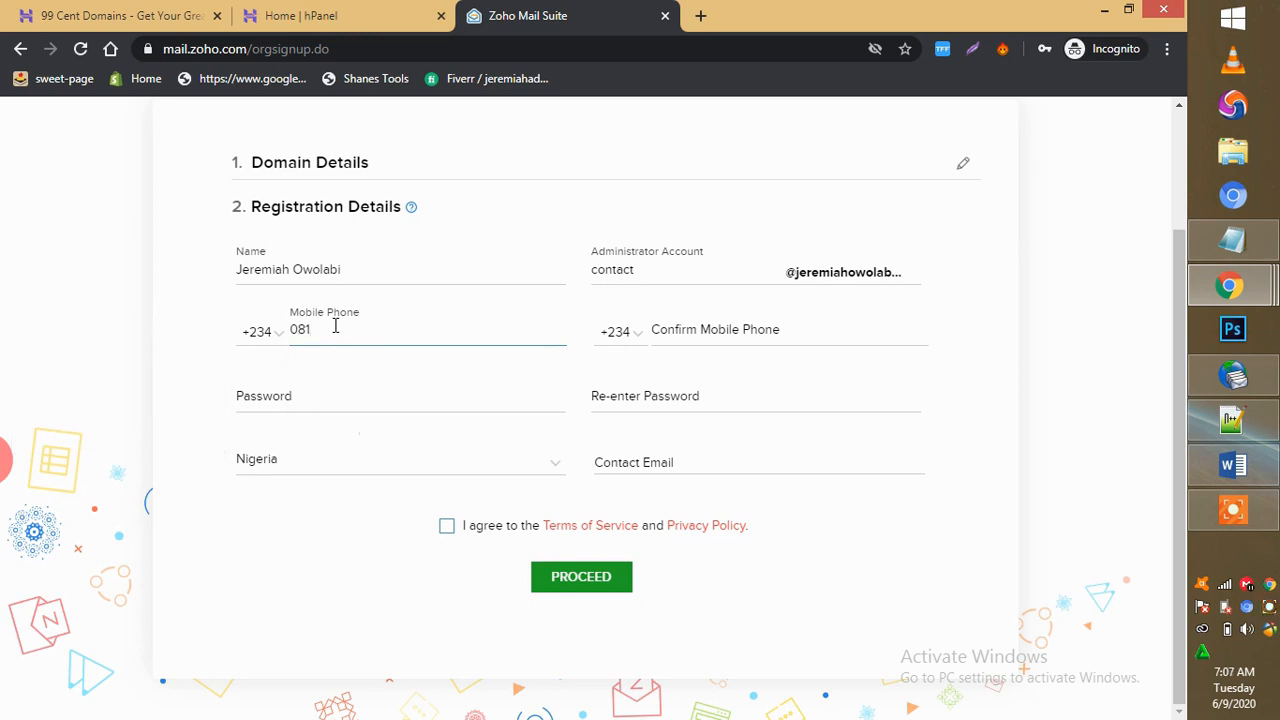
key("Tab")
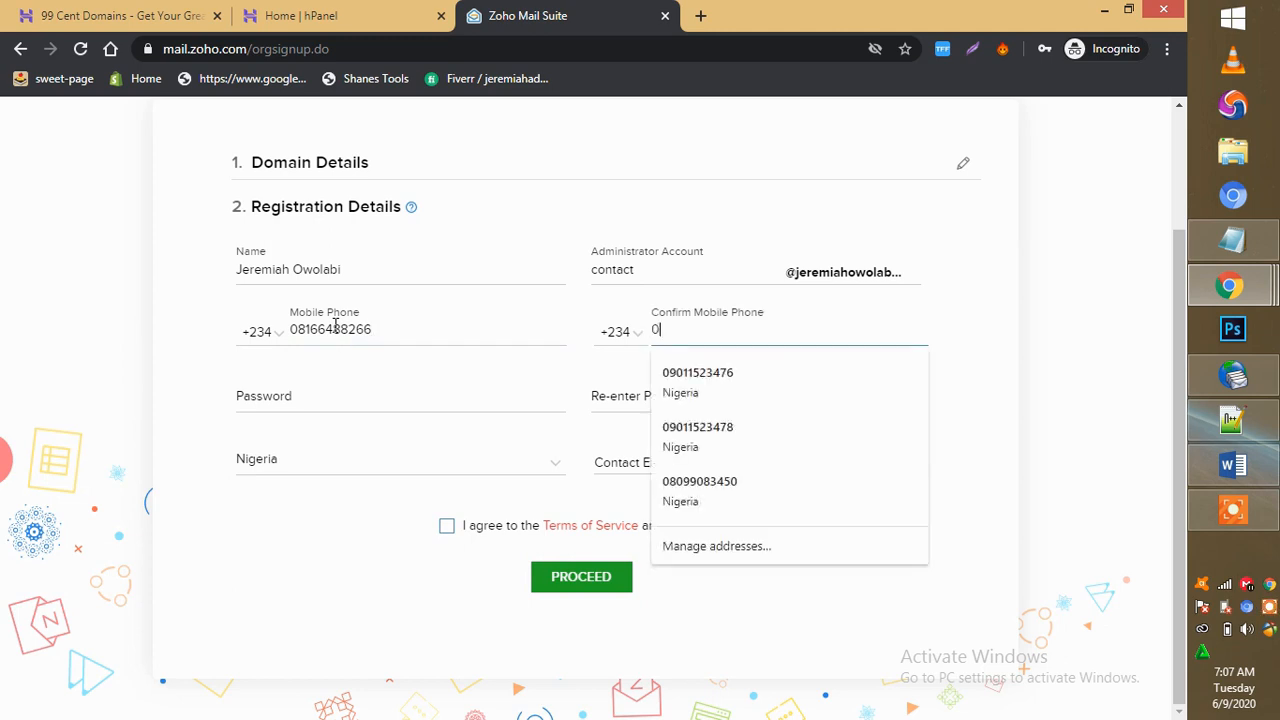
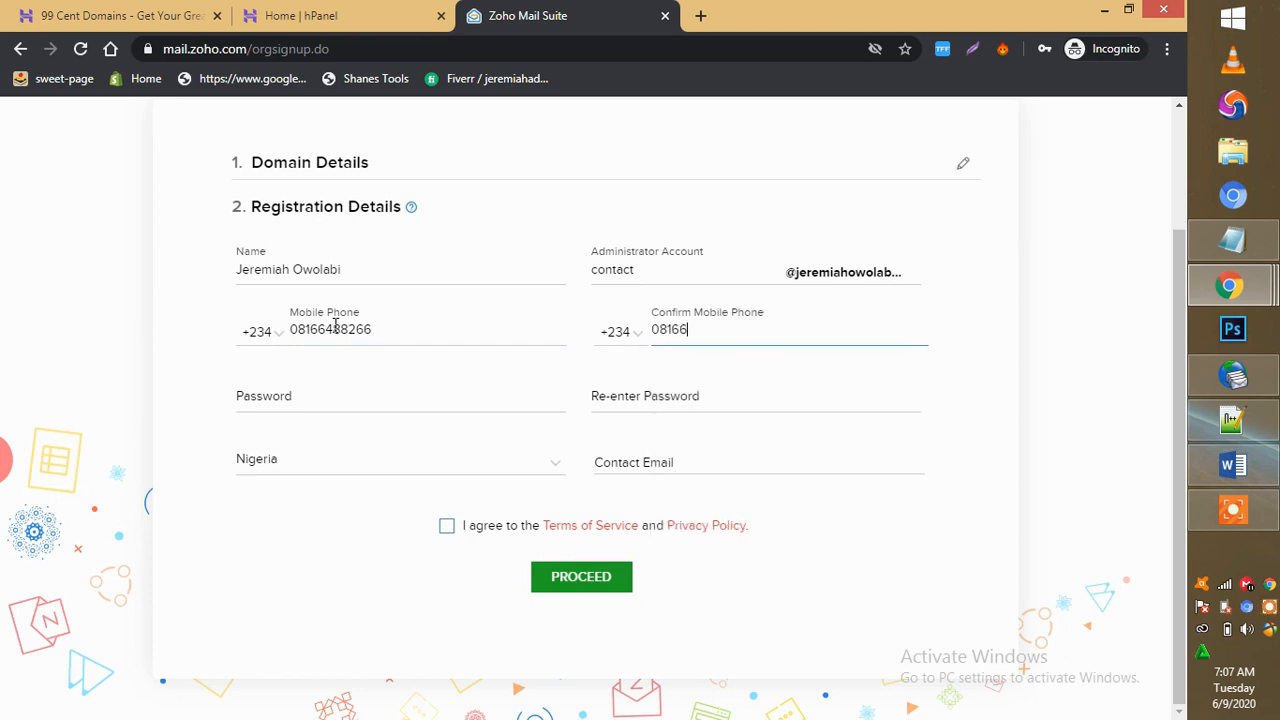
- Type the account password and re-enter it to confirm
left_click(344, 398)
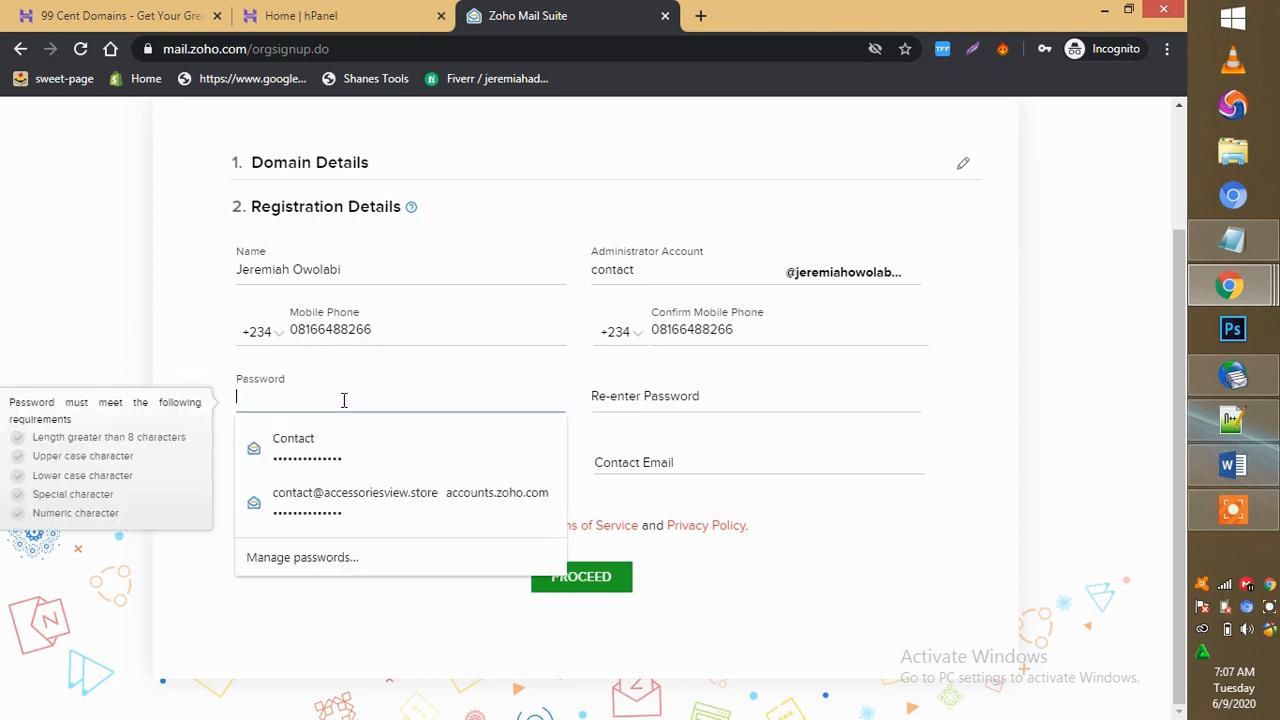
type("••••••")
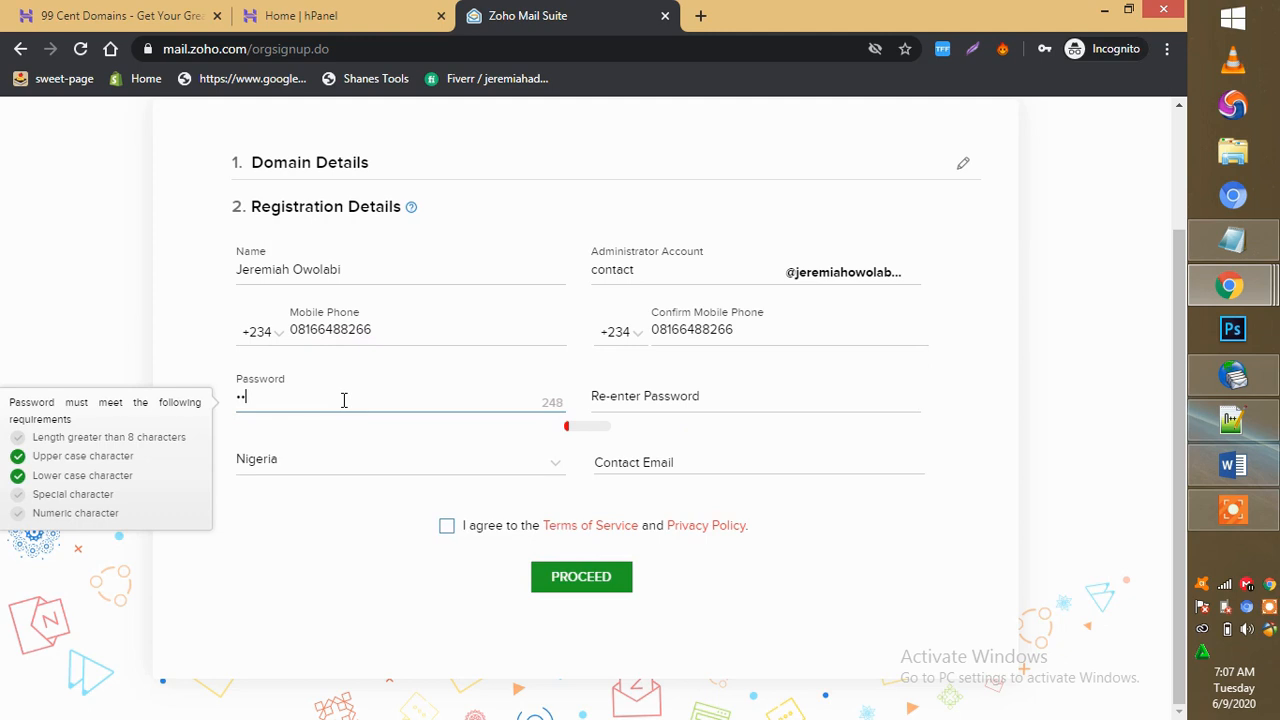
type("•••••••")
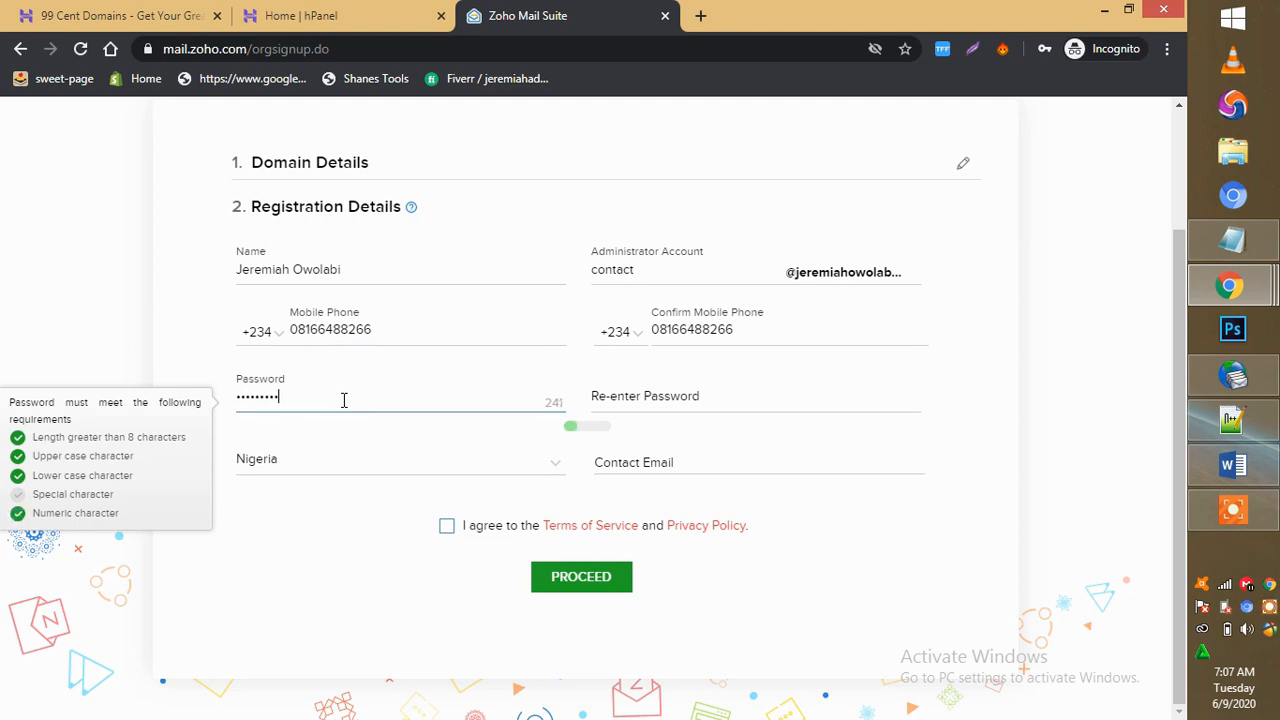
key("Tab")
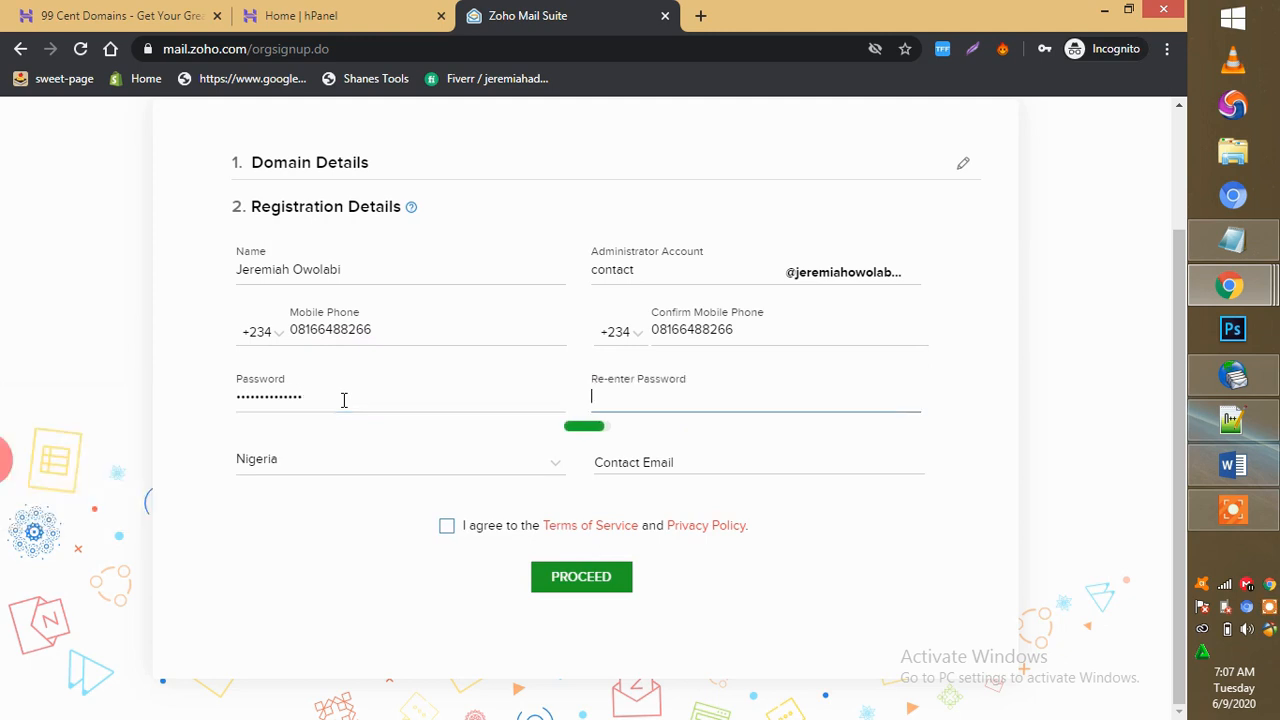
type("•••••••••••••")
key("Tab")
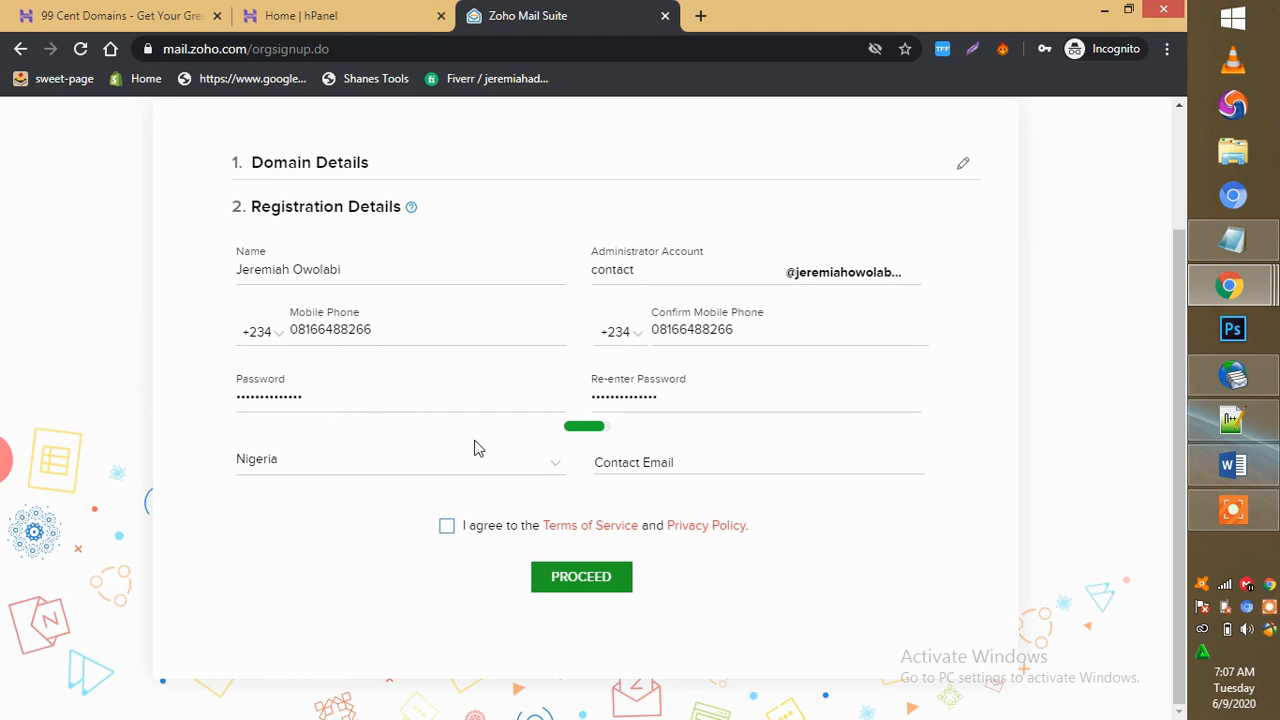
- Fill in the contact e-mail address, accept the terms, and proceed
left_click(664, 466)
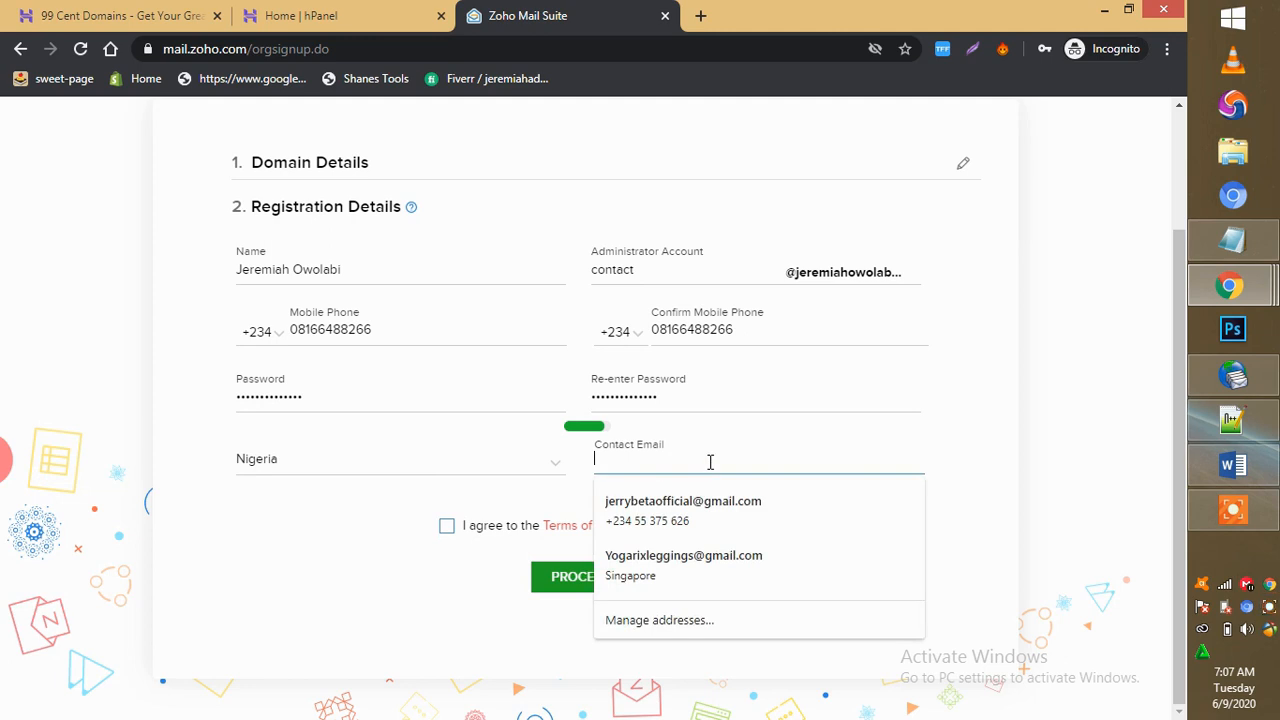
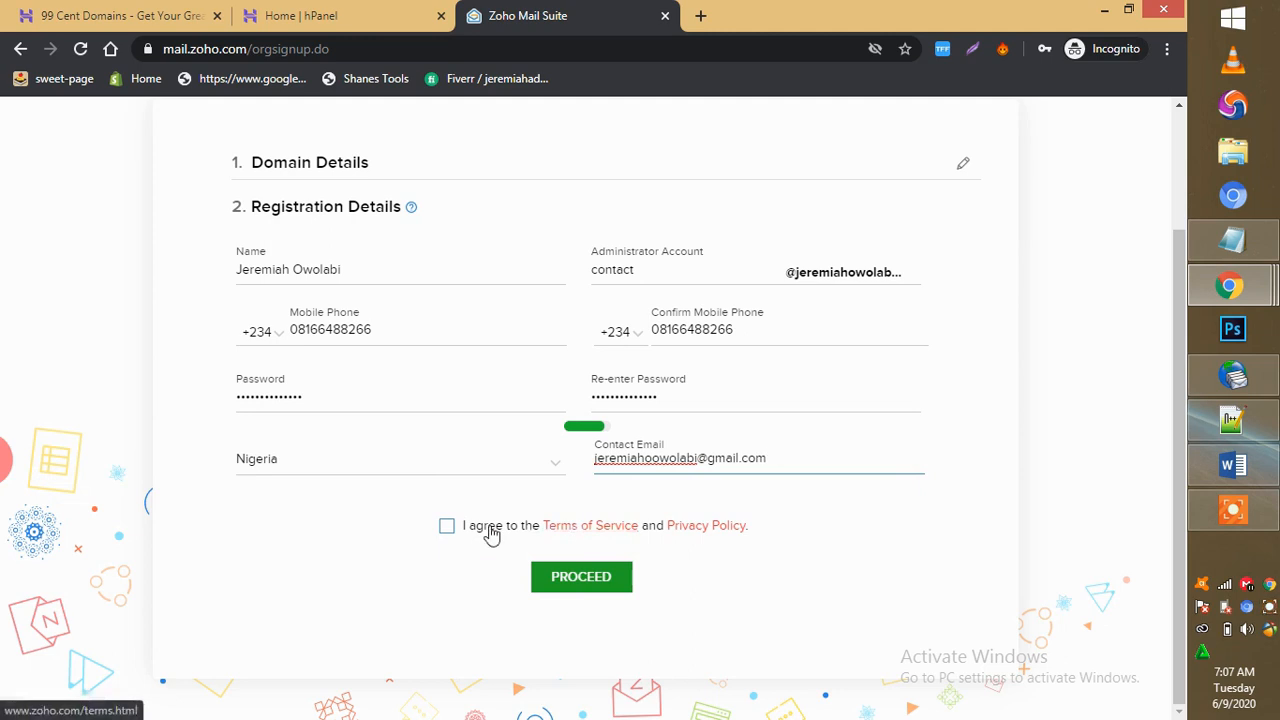
left_click(446, 526)
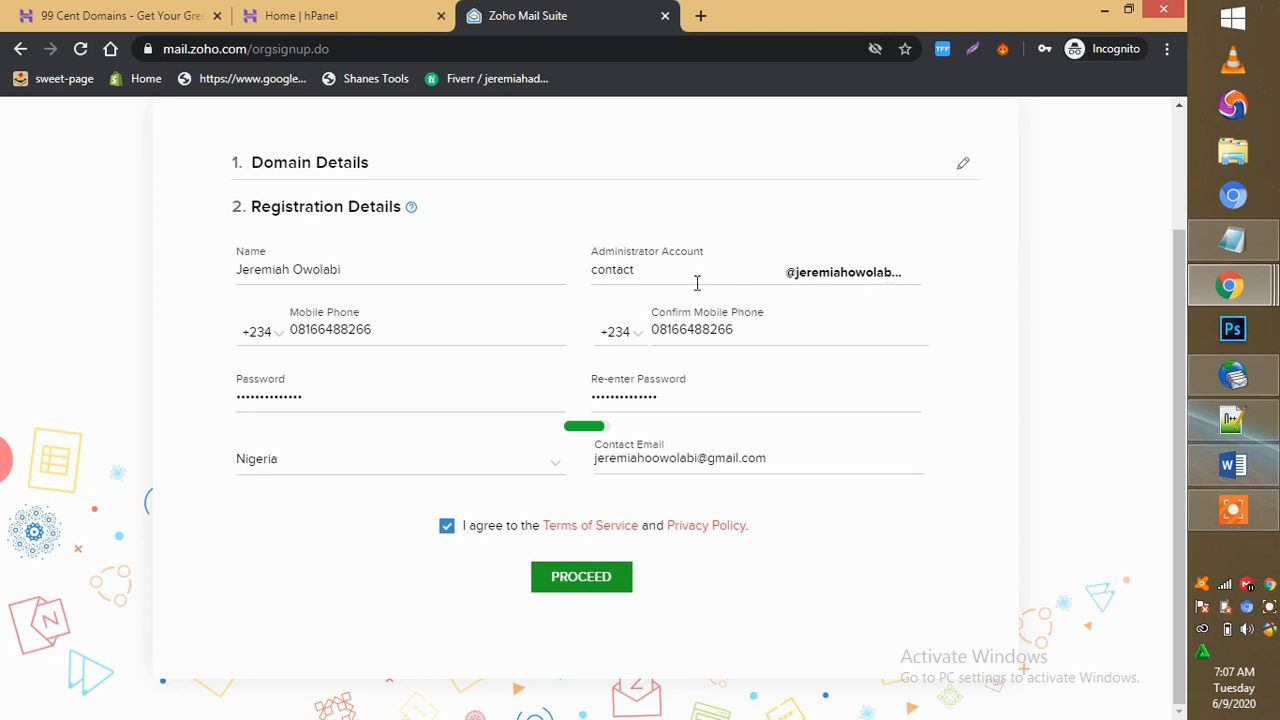
left_click(600, 580)
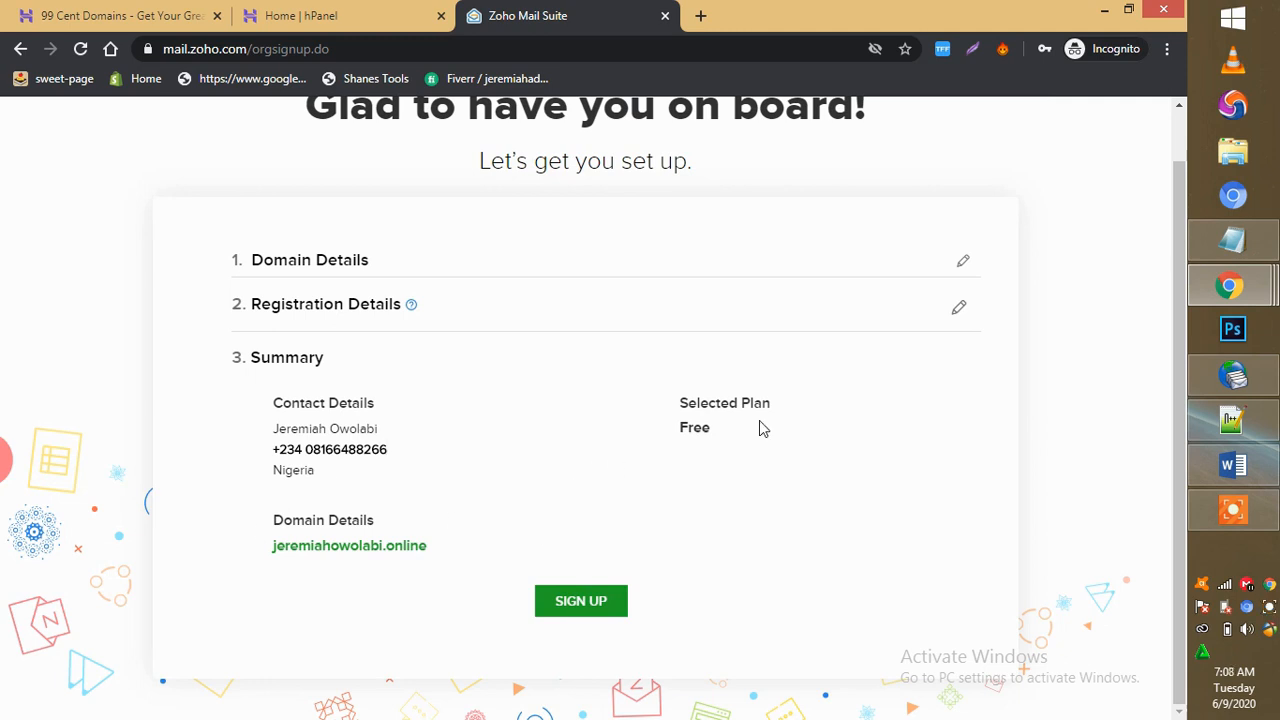
- Confirm the Free plan summary with SIGN UP to create the account
left_click(597, 608)
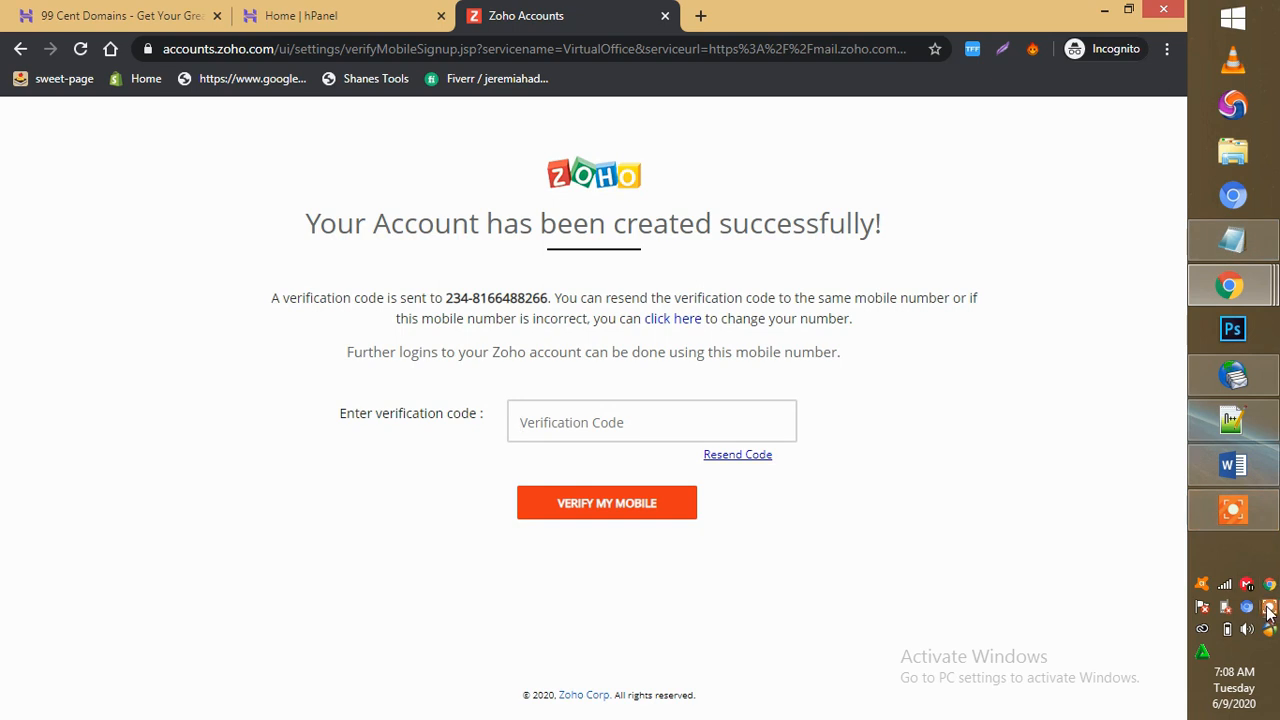
- Enter the SMS verification code and verify the mobile number
left_click(1268, 610)
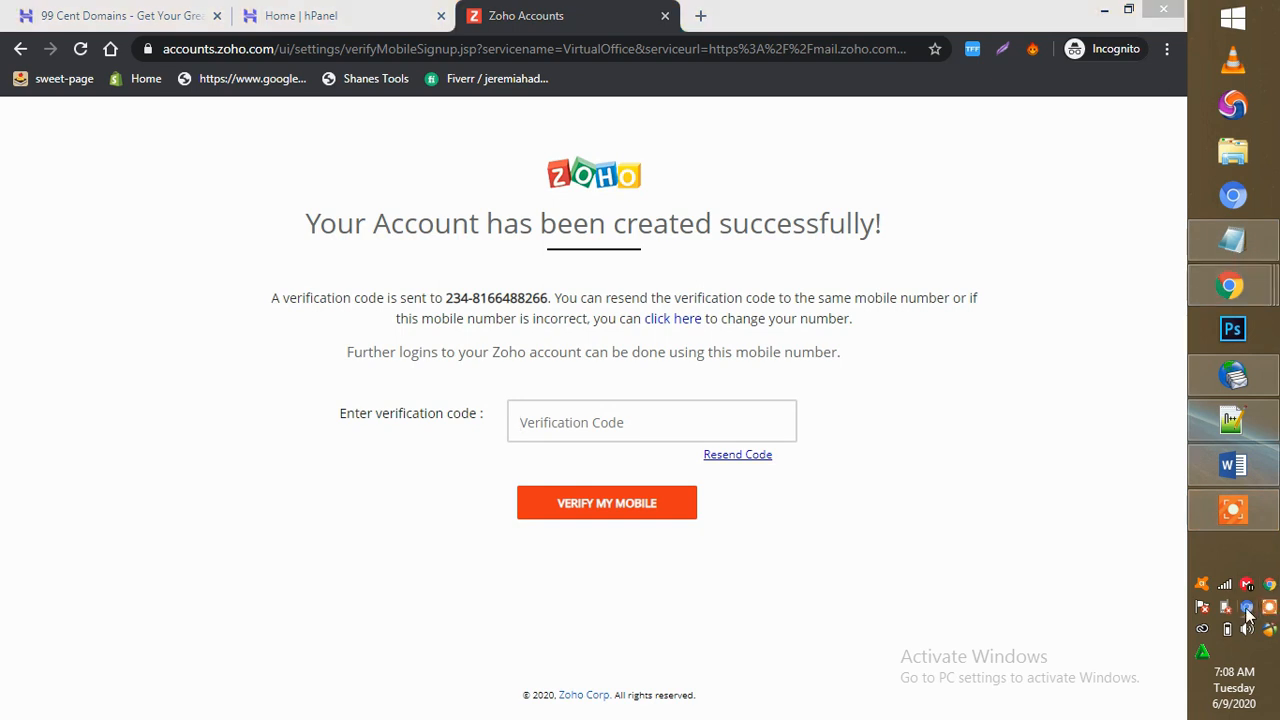
left_click(1270, 608)
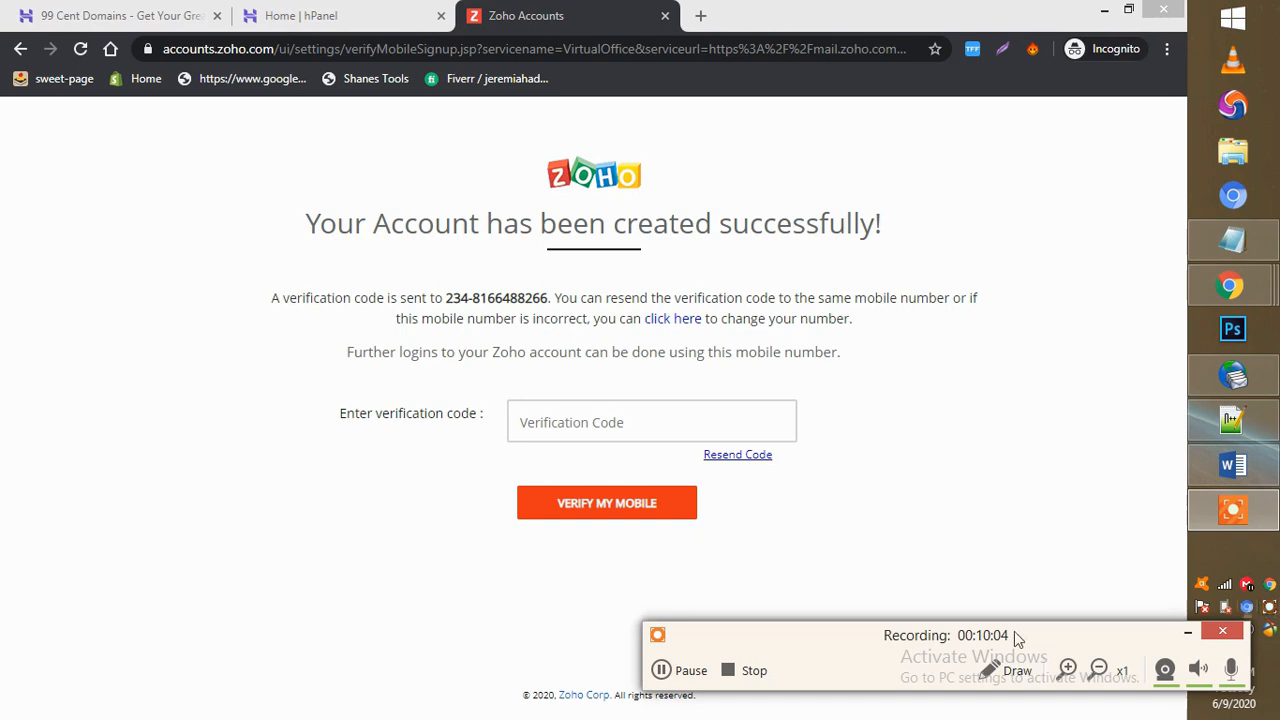
left_click(690, 672)
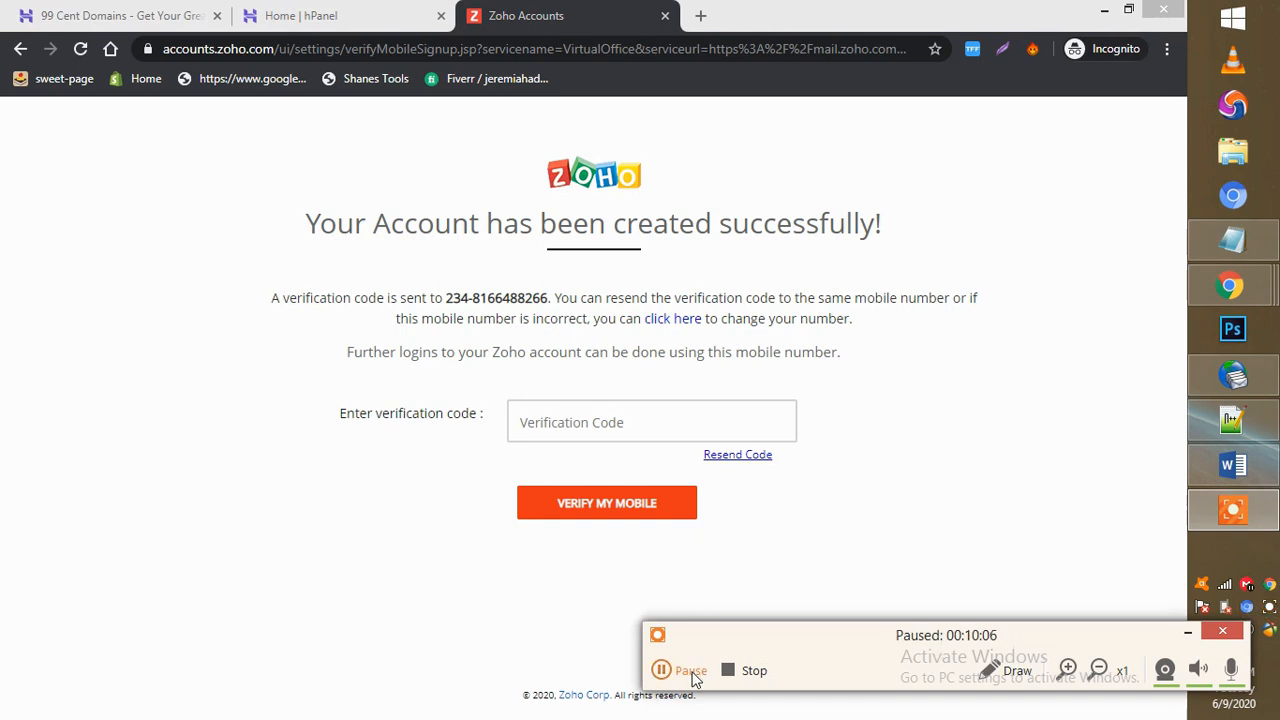
left_click(690, 672)
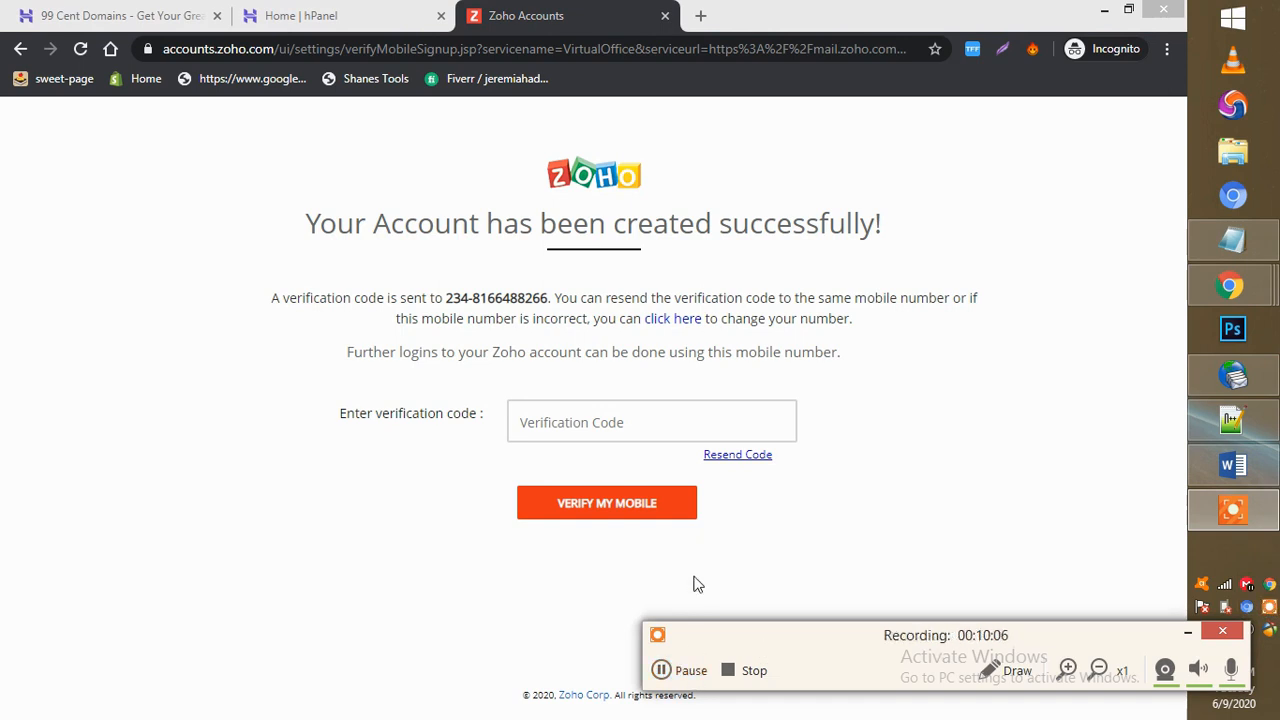
left_click(627, 427)
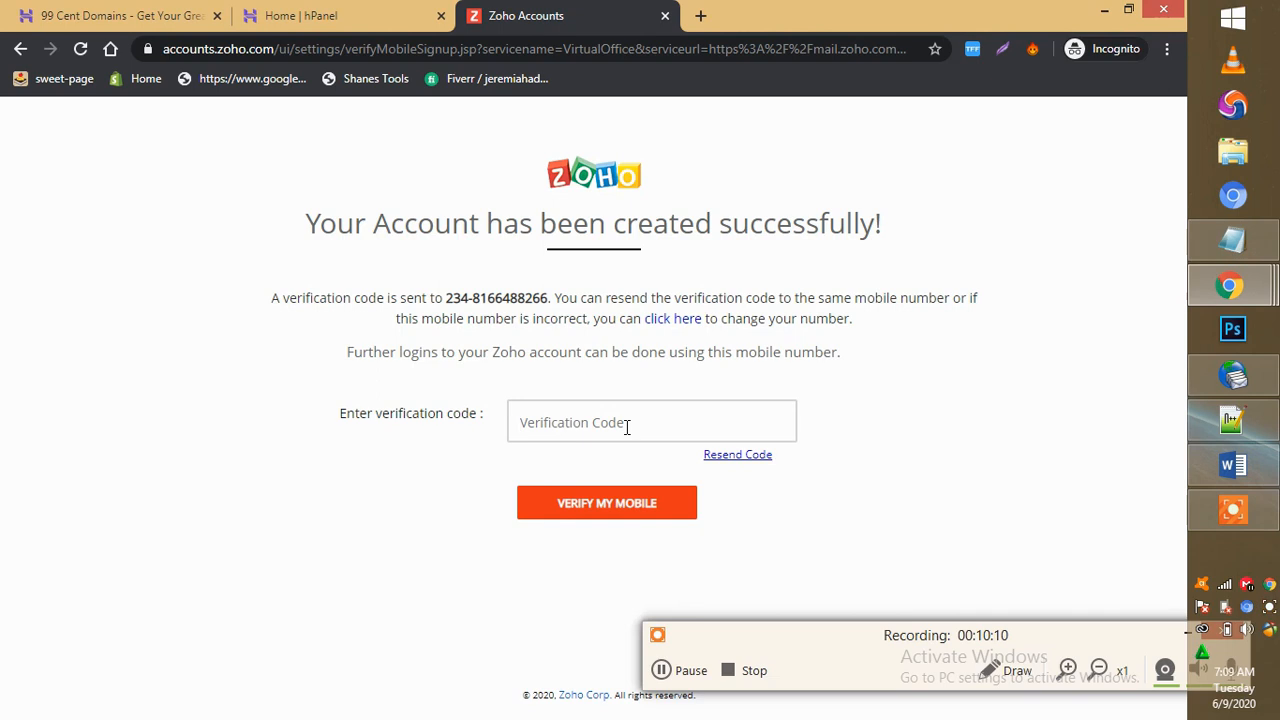
left_click(609, 508)
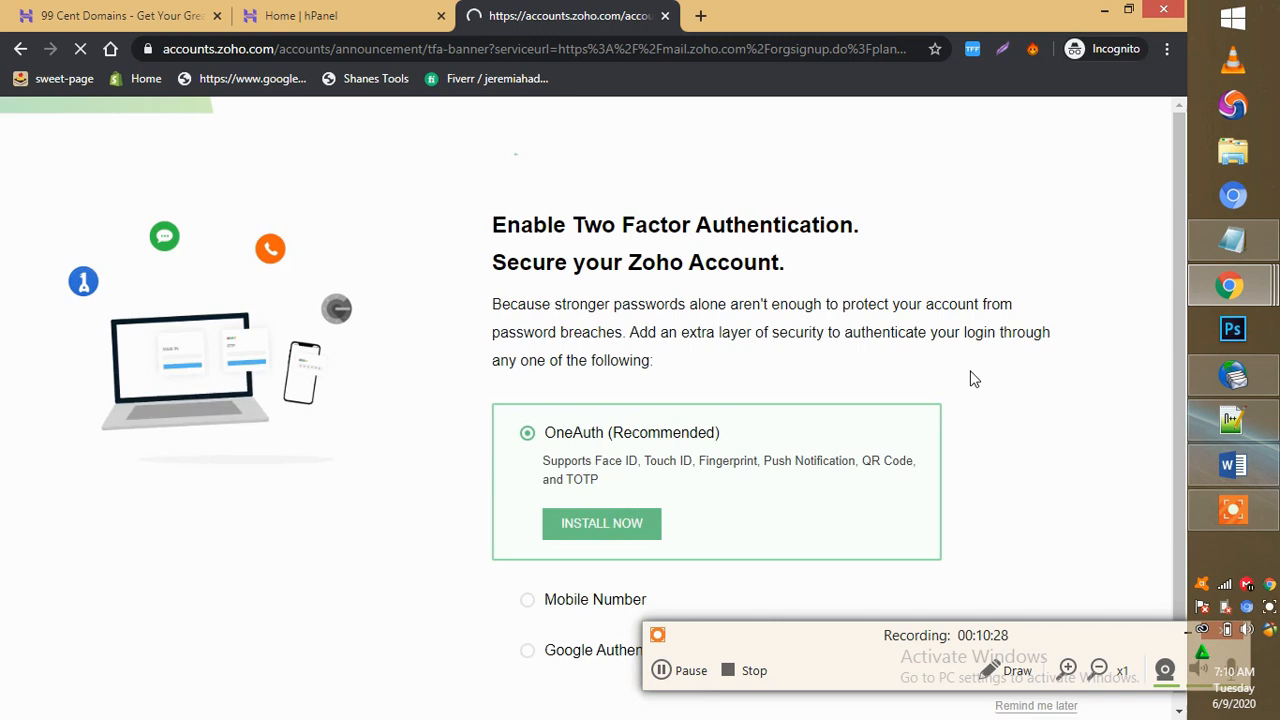
- Scroll down the Two Factor Authentication page and choose Remind me later
left_click_drag(1182, 289, 1181, 335)
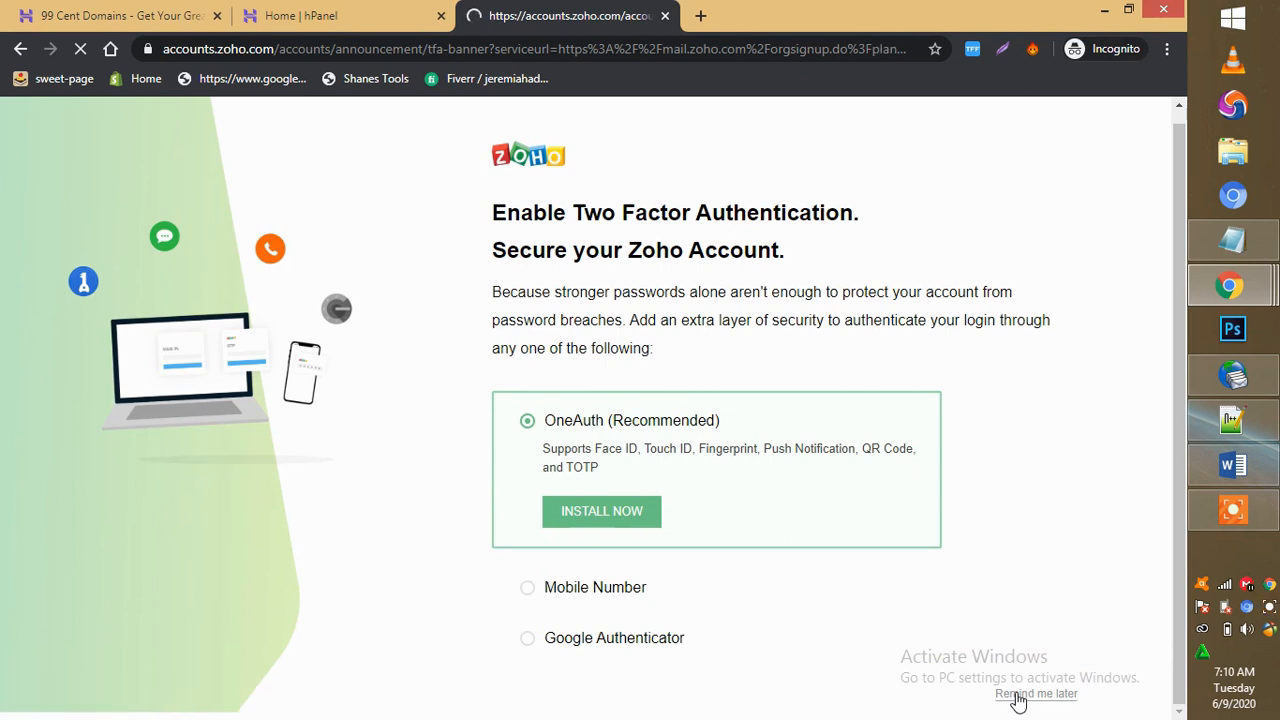
left_click(1016, 695)
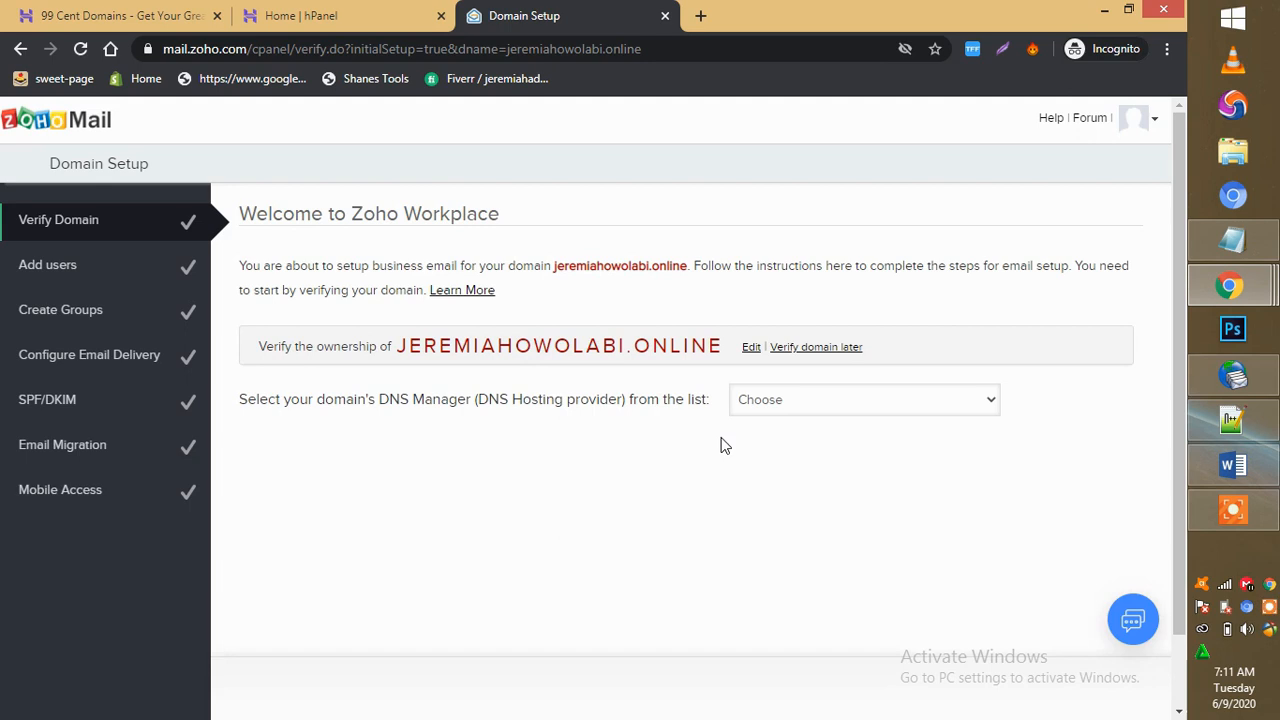
- Set the DNS Manager to Others to display the TXT verification record values
left_click(927, 410)
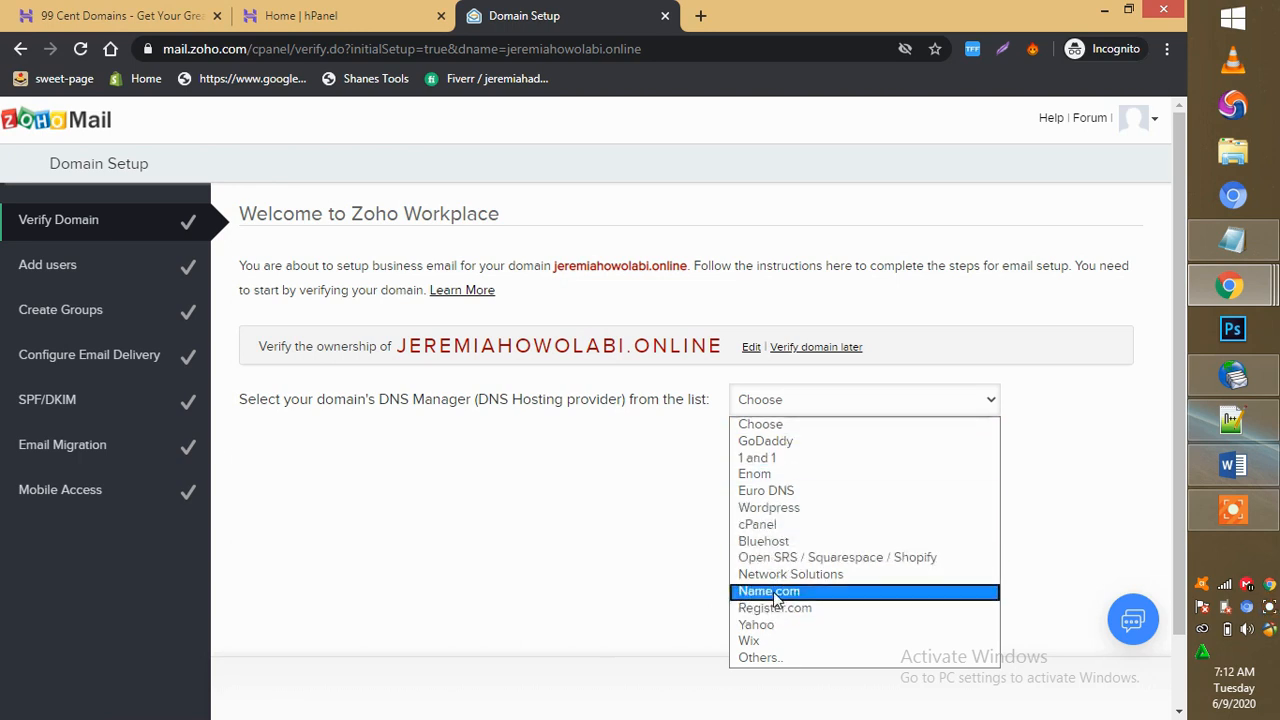
left_click(781, 658)
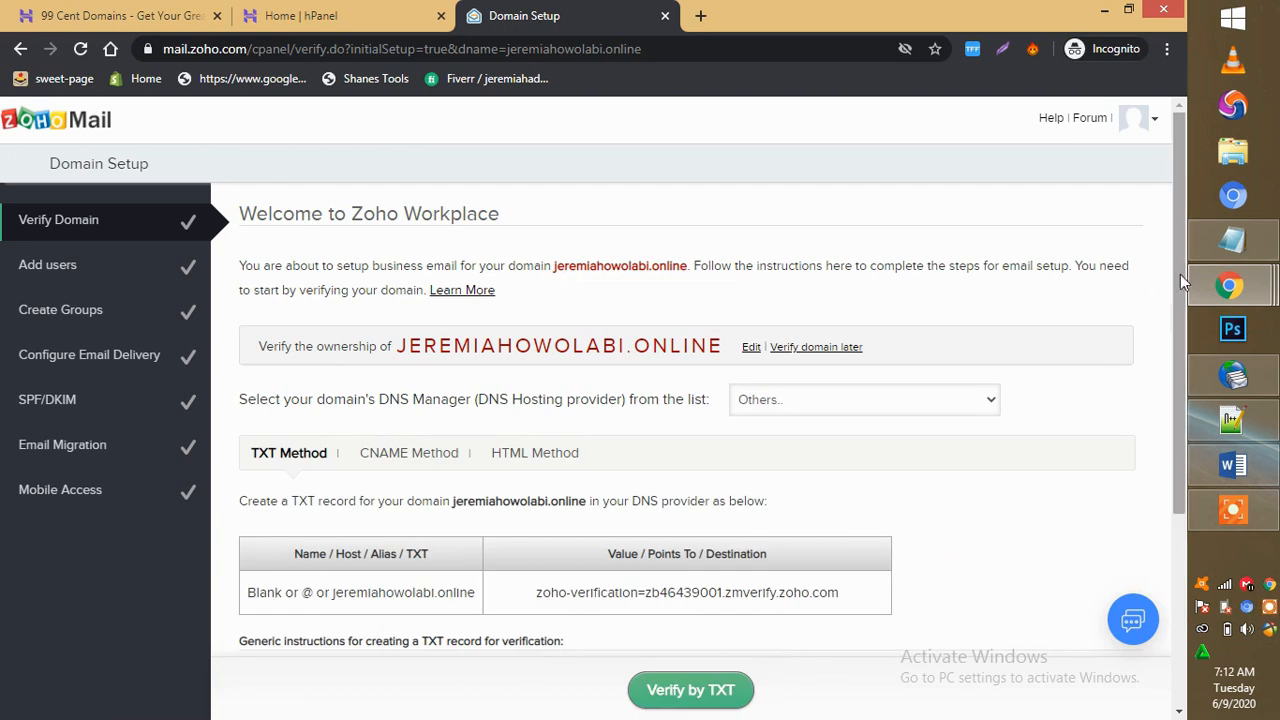
left_click_drag(1180, 274, 1188, 387)
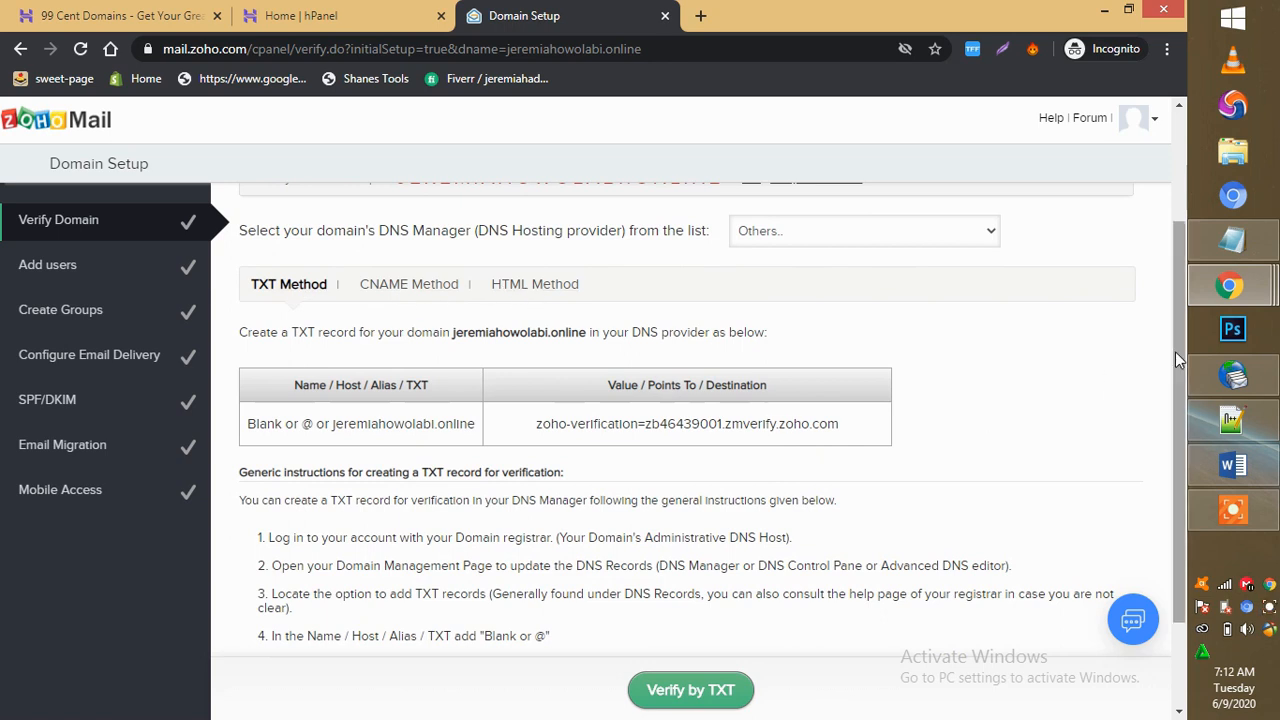
left_click_drag(1176, 351, 1181, 445)
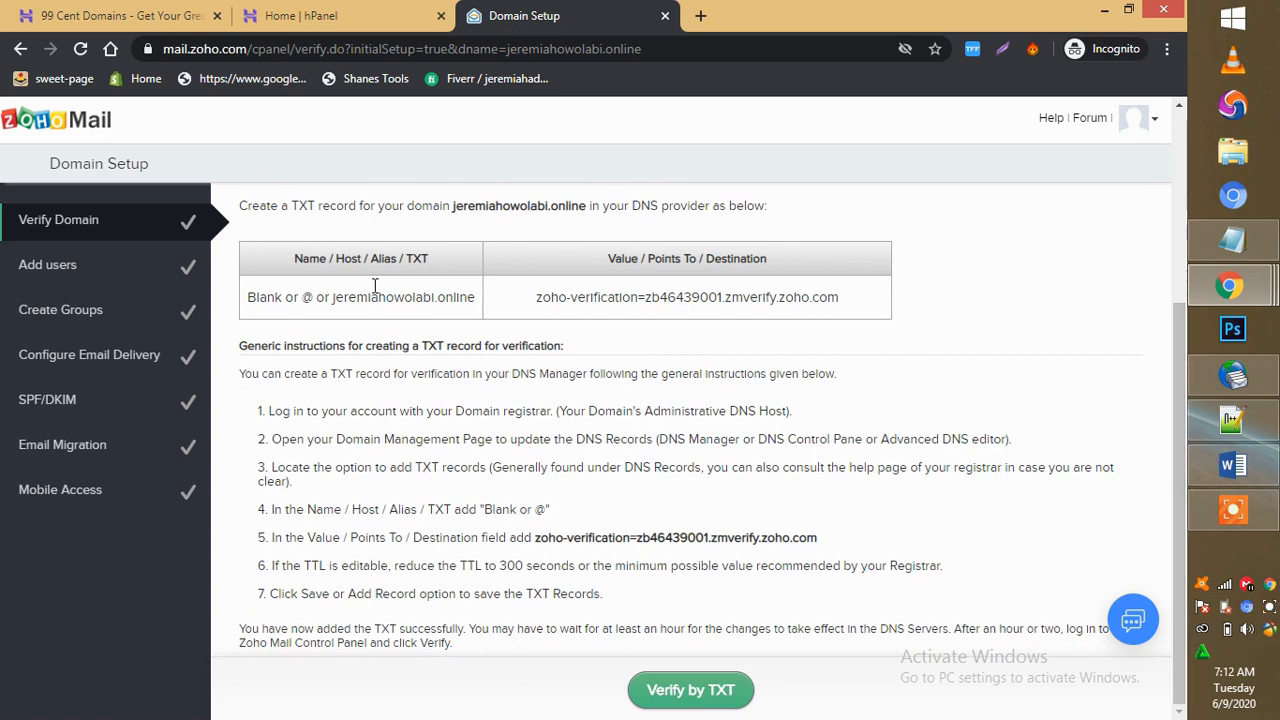
- In Hostinger hPanel, expand Domains and choose Manage for the domain
left_click(306, 10)
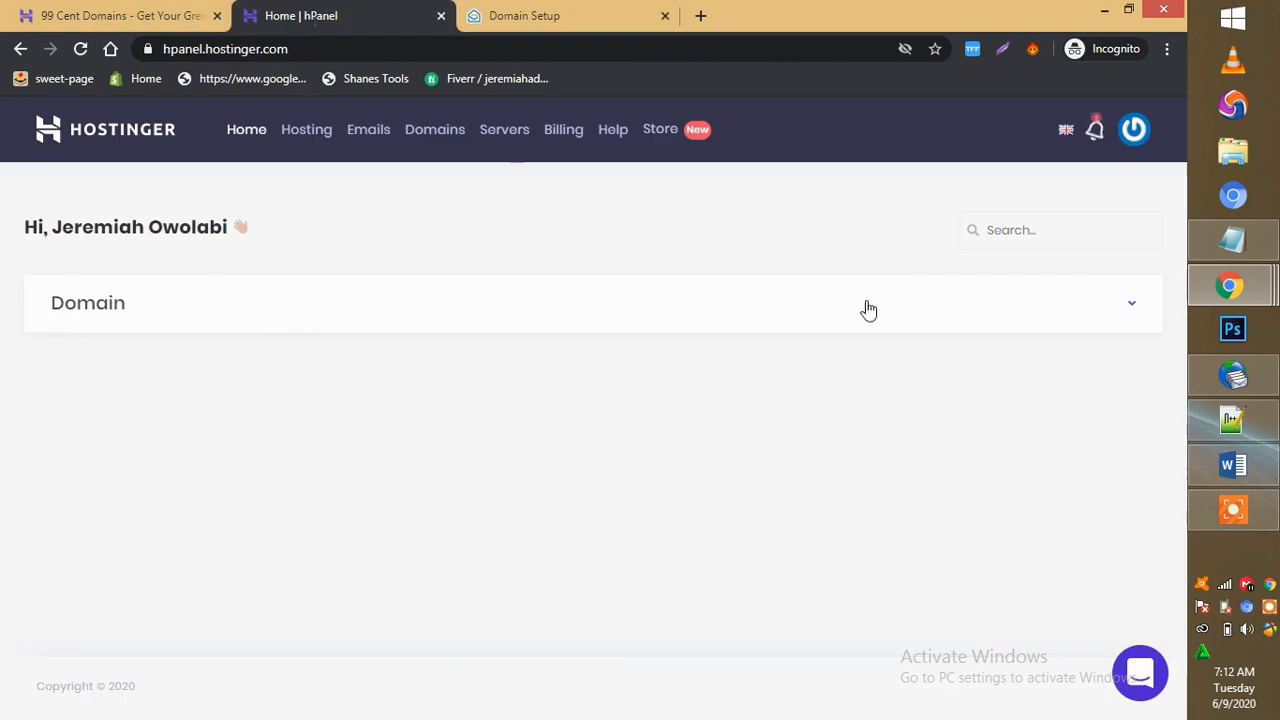
left_click(1133, 308)
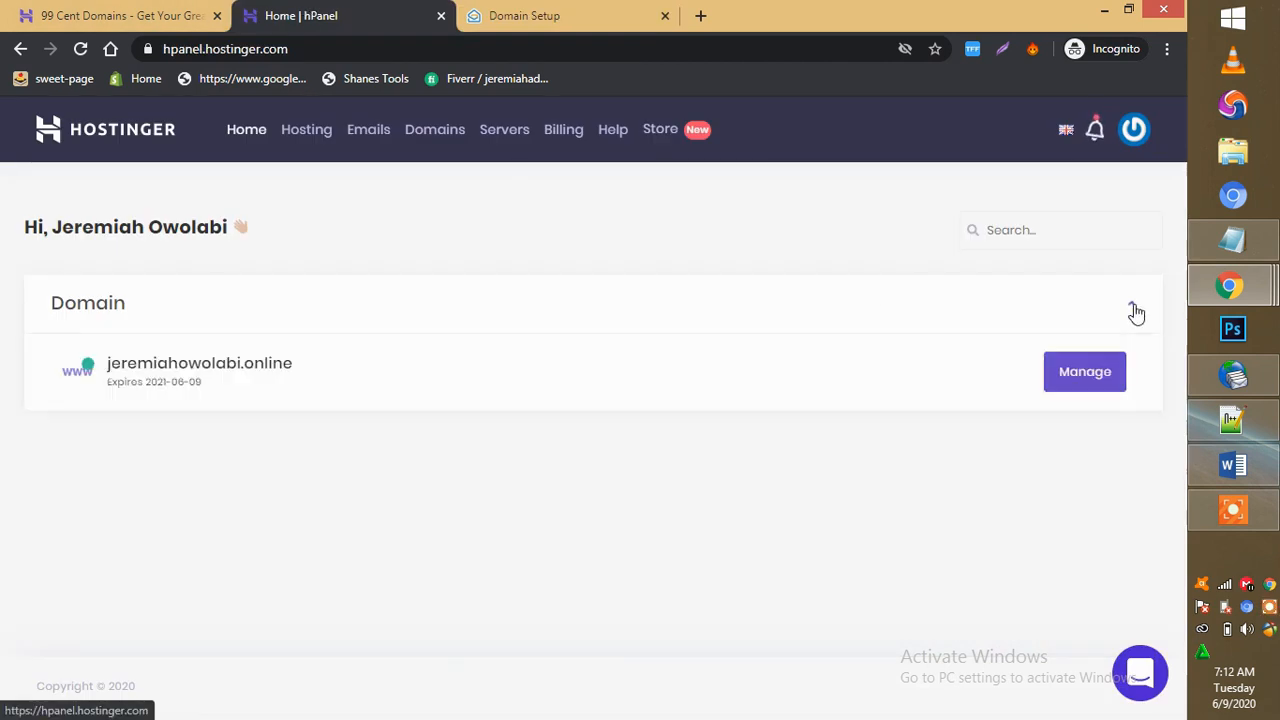
left_click(1106, 391)
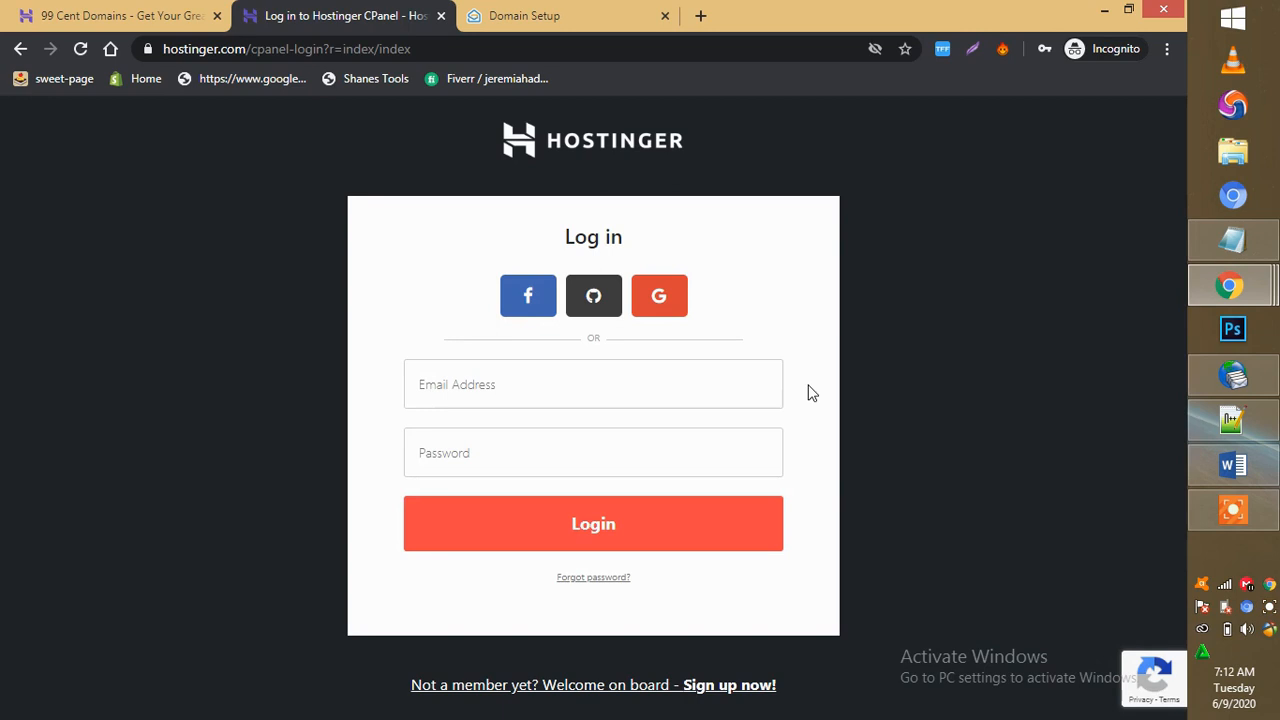
- Sign in with the saved Hostinger account and open the domain's management page
right_click(675, 380)
left_click(589, 420)
left_click(596, 400)
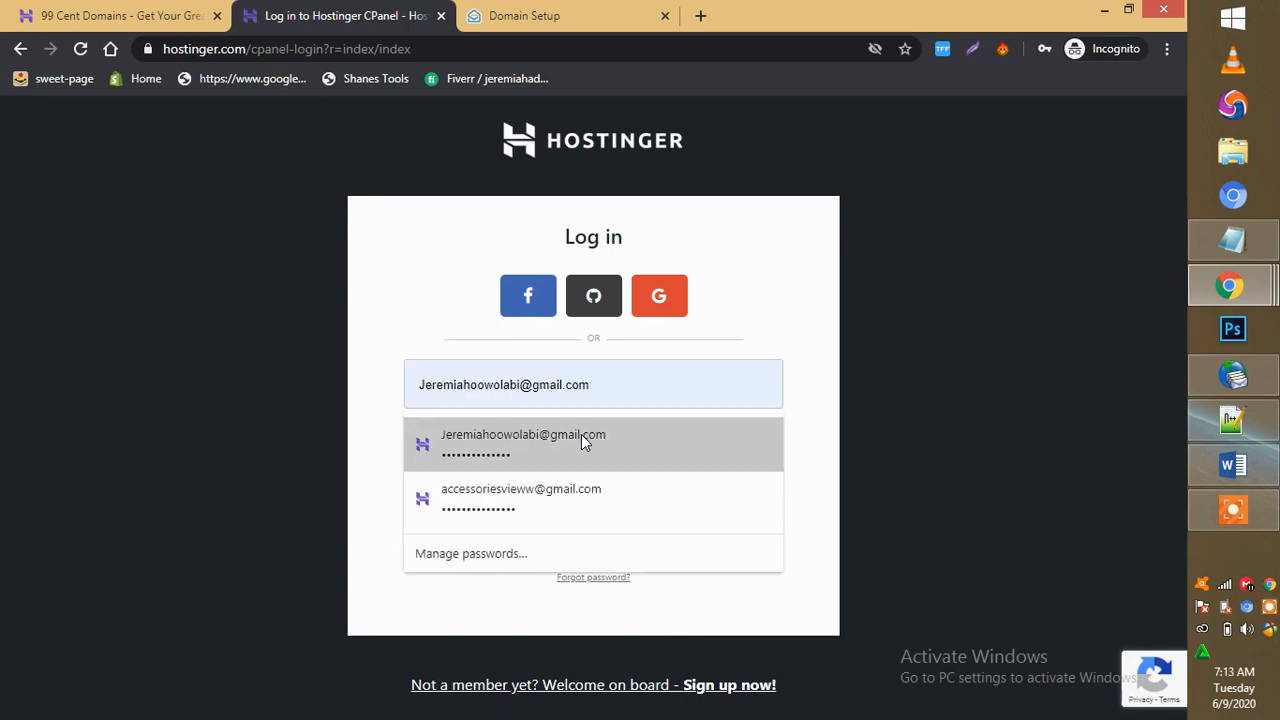
left_click(581, 434)
left_click(578, 528)
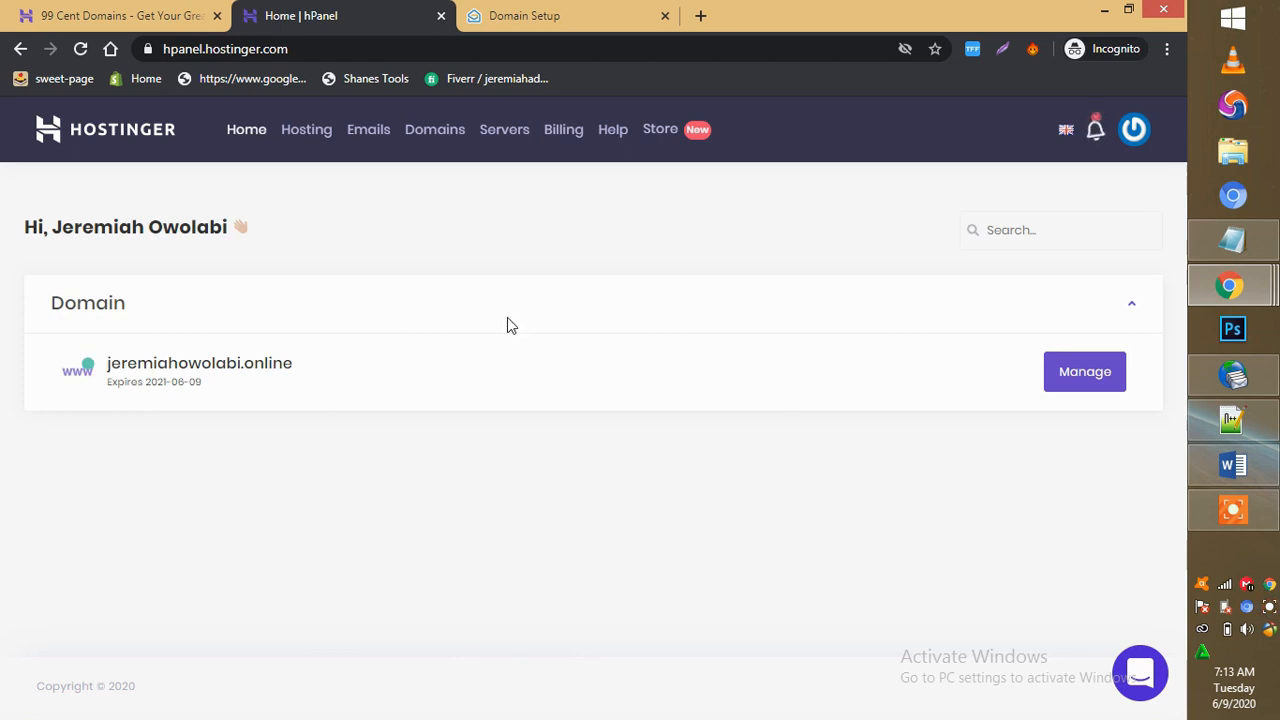
left_click(1109, 393)
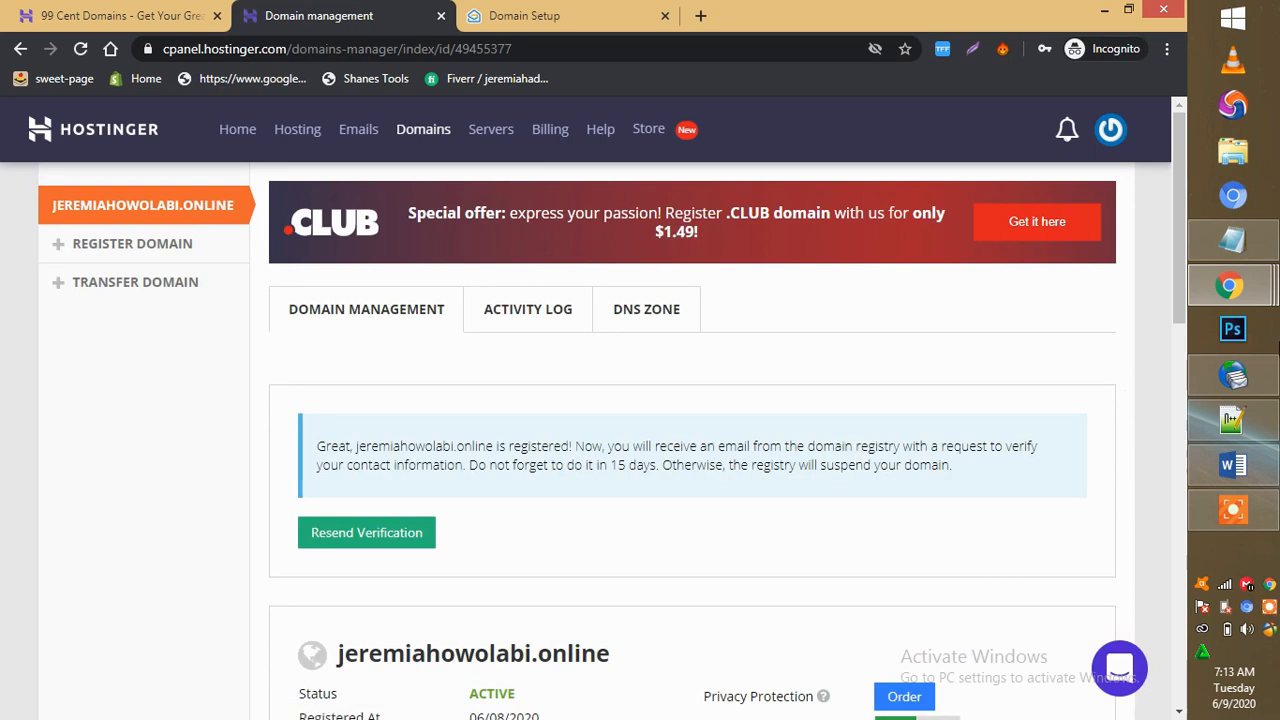
- Open the domain's DNS Zone records, review the MX and TXT sections, then return to Zoho
mouse_move(1175, 260)
left_mouse_down()
mouse_move(1178, 303)
mouse_move(1175, 245)
left_mouse_up()
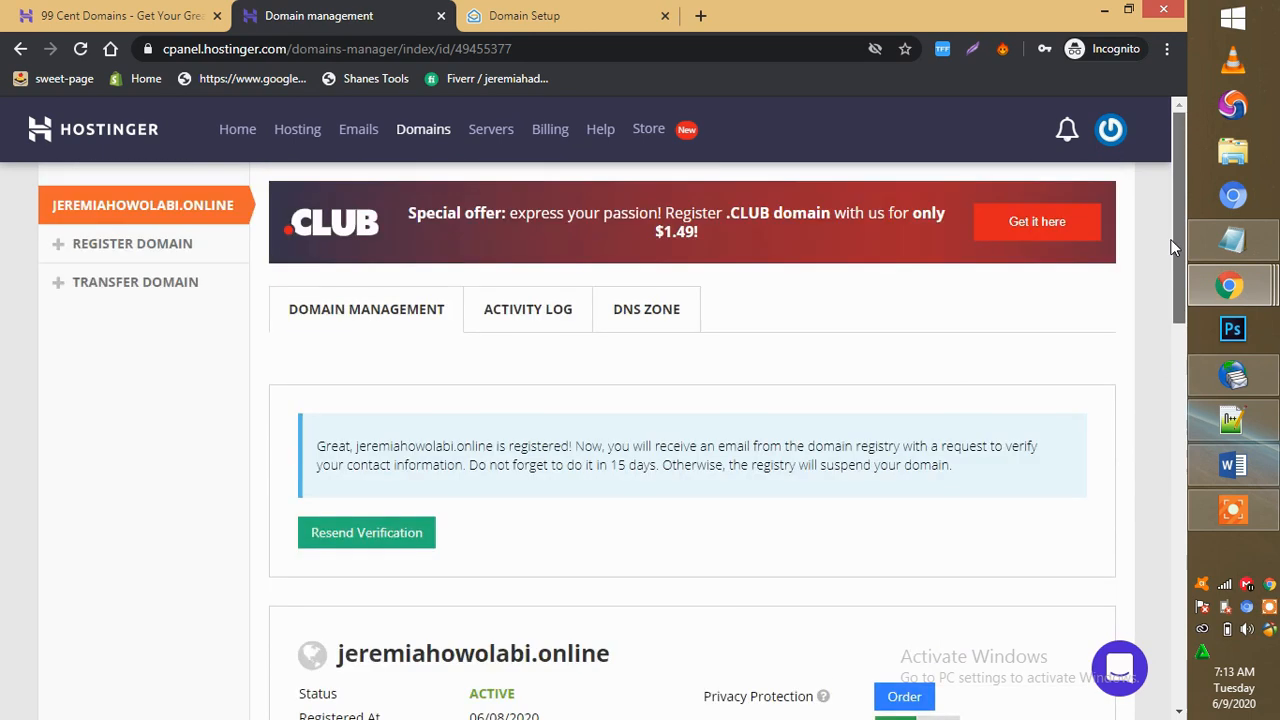
left_click(648, 310)
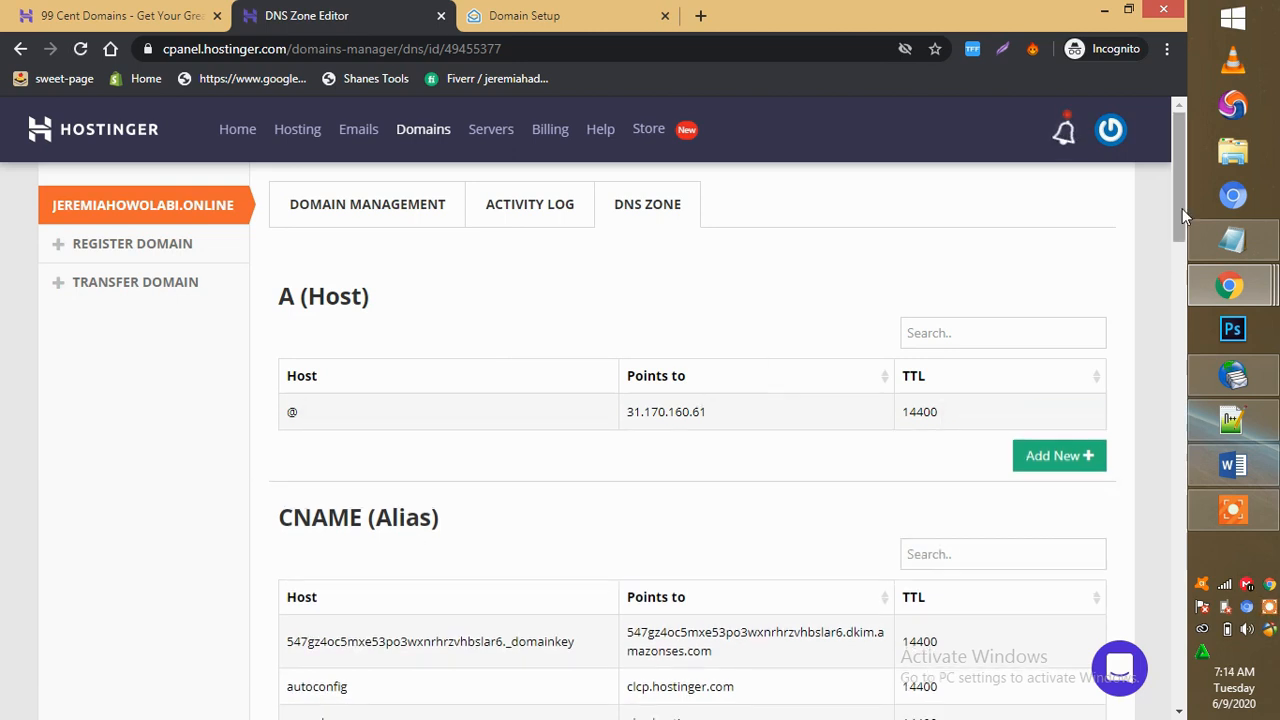
left_click_drag(1182, 208, 1185, 230)
scroll(1183, 231, "down", 1)
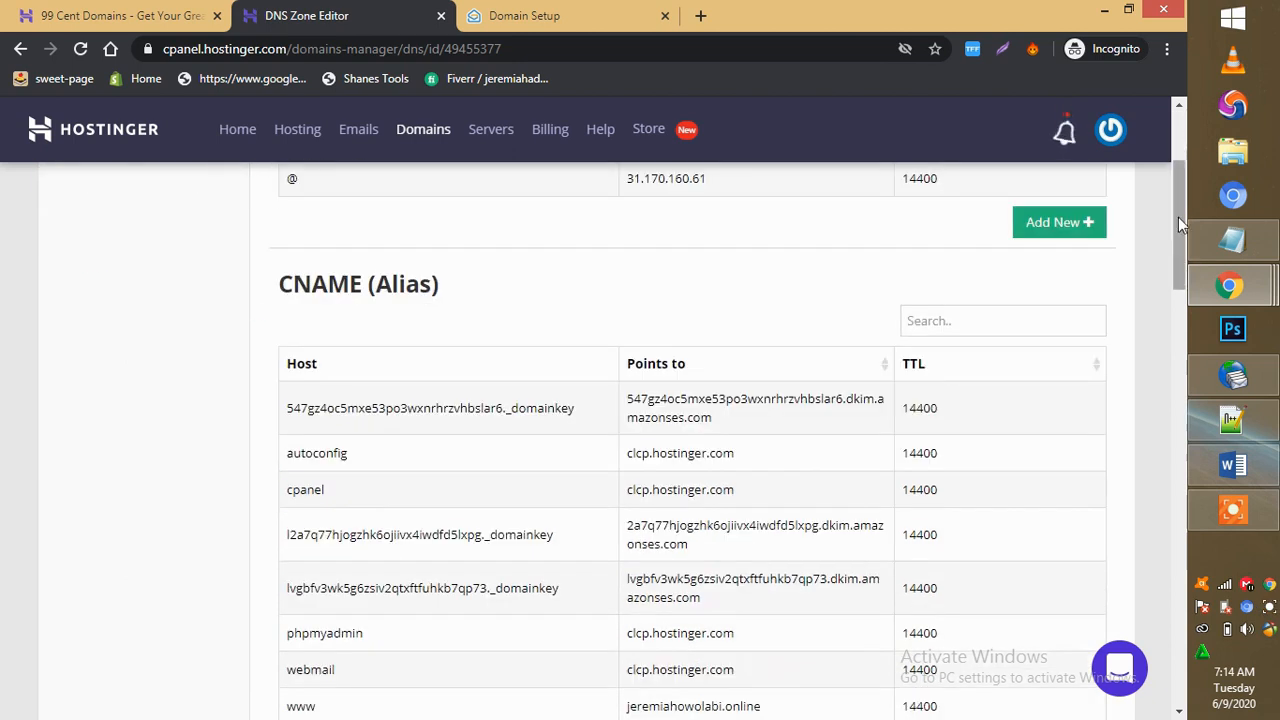
left_click_drag(1186, 228, 1184, 334)
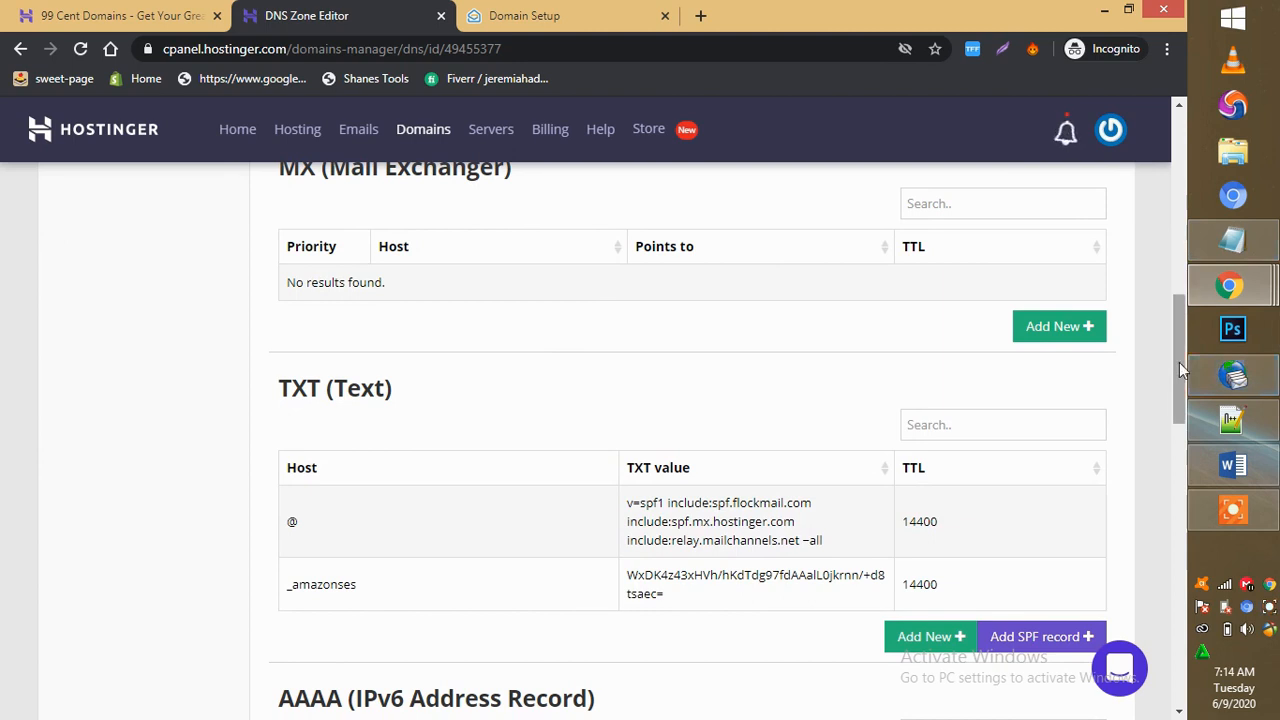
left_click_drag(1175, 363, 1175, 337)
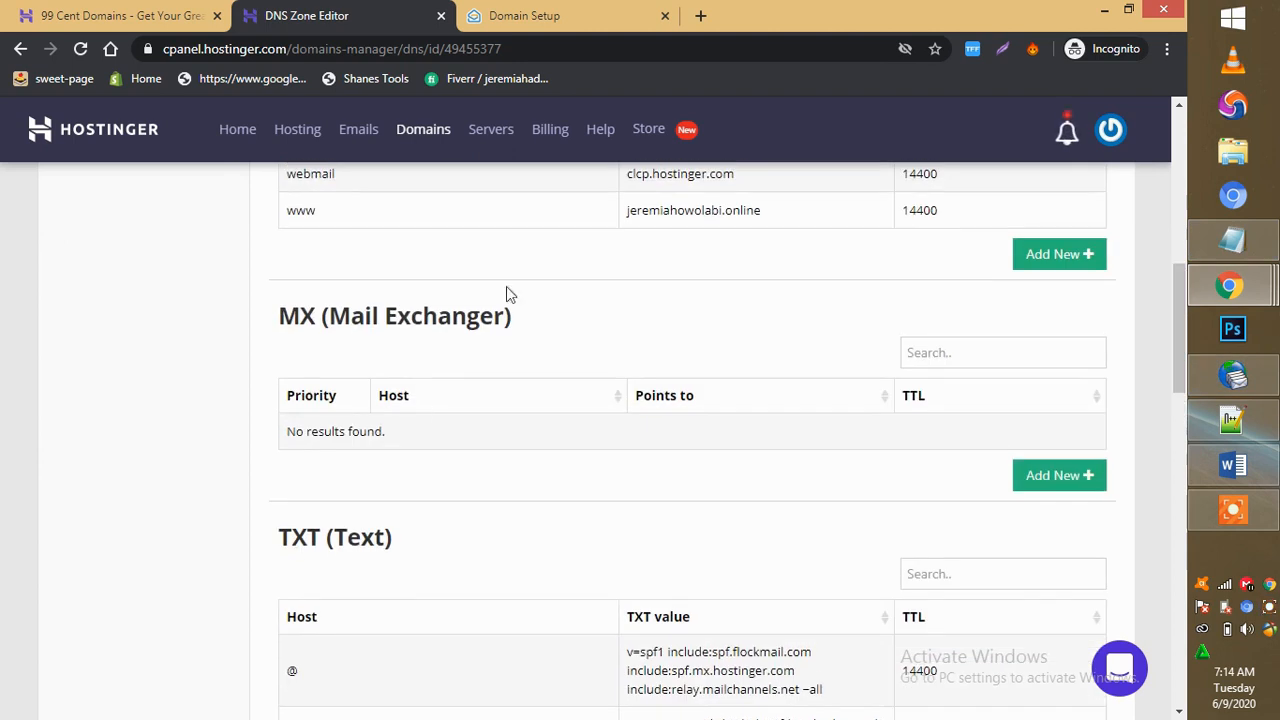
left_click(560, 13)
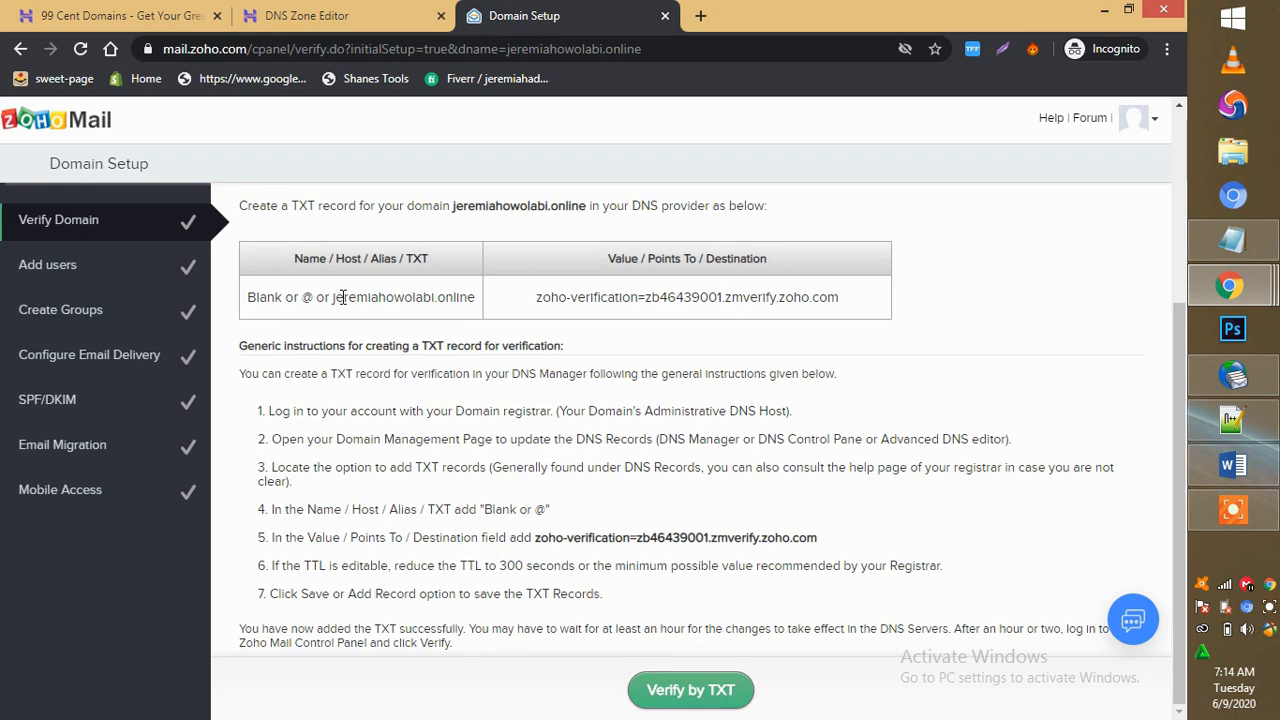
- Select the full Name/Host value in Zoho's TXT record table and copy it
left_click_drag(331, 300, 469, 298)
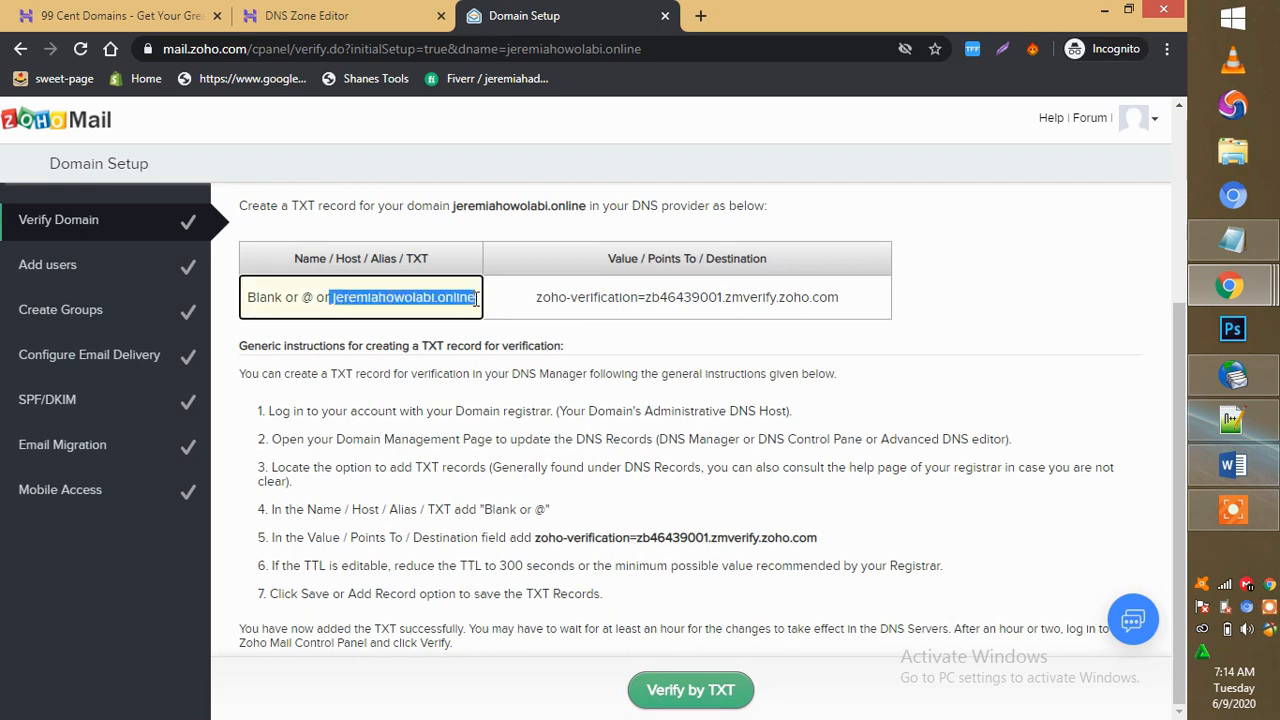
triple_click(459, 302)
left_click(459, 302)
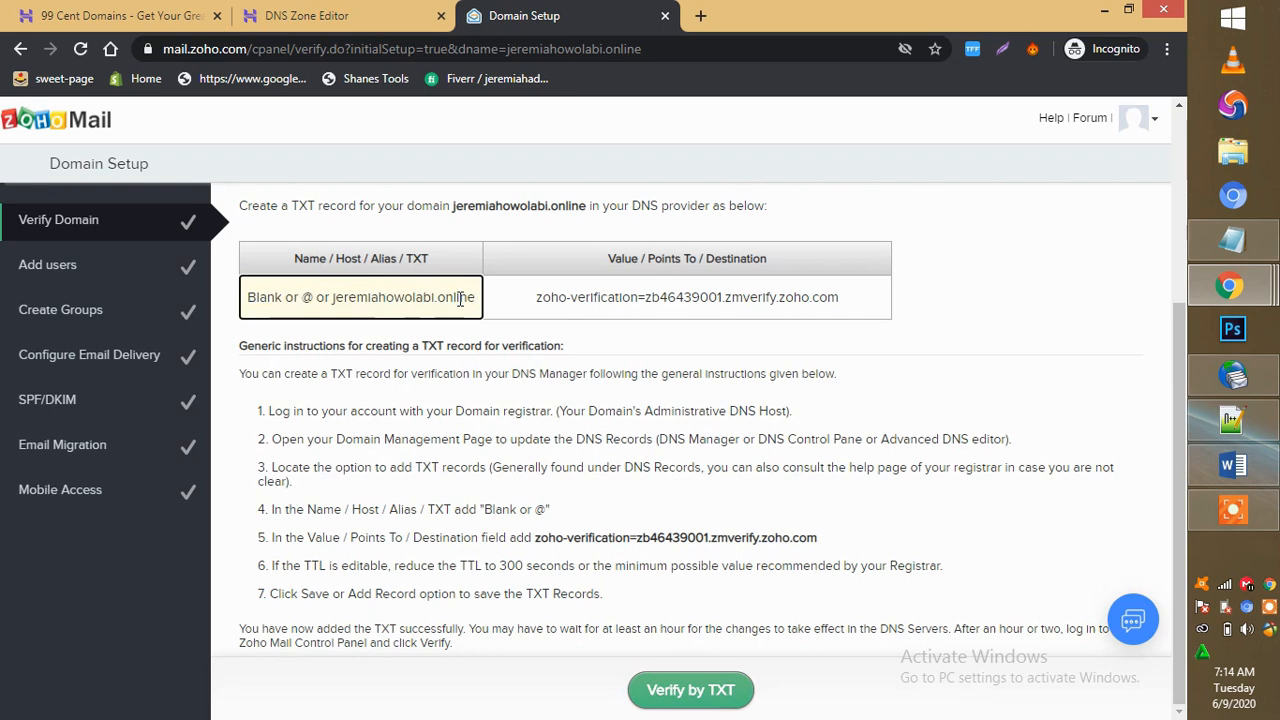
left_click_drag(477, 300, 342, 300)
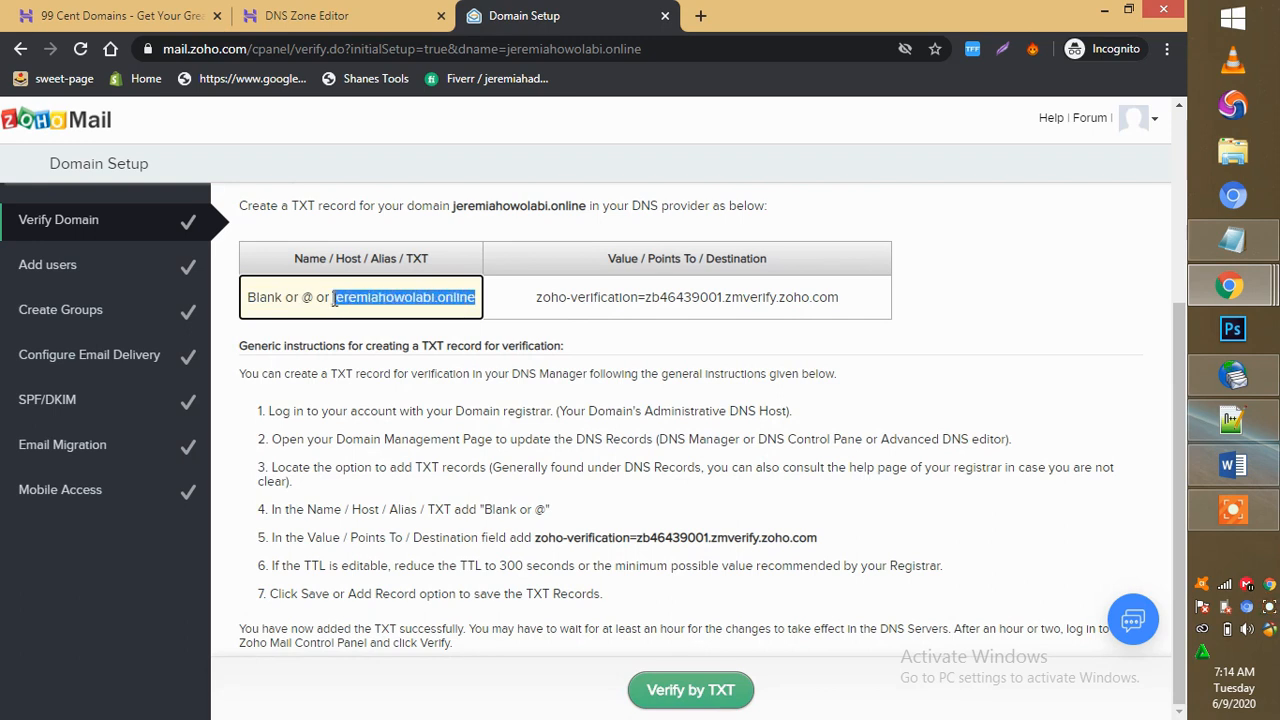
triple_click(338, 301)
right_click(341, 302)
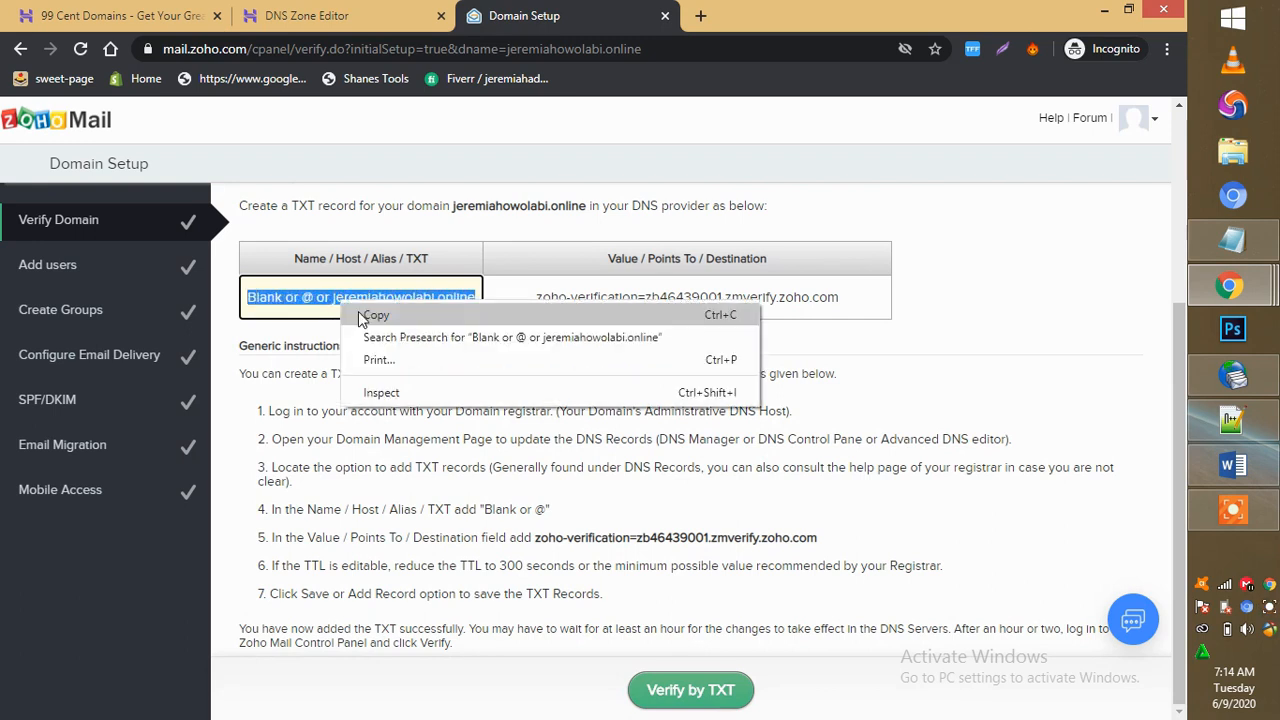
left_click(363, 312)
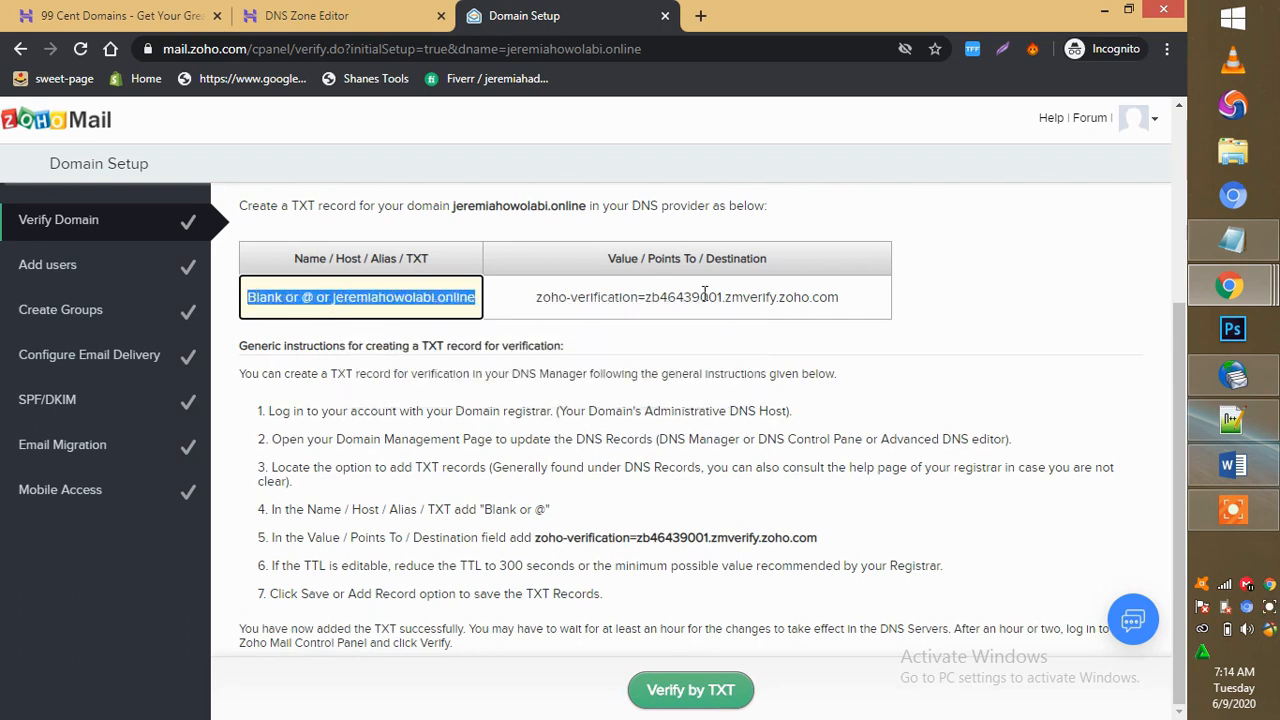
- In Hostinger's DNS Zone Editor, add a new blank TXT record
left_click(318, 25)
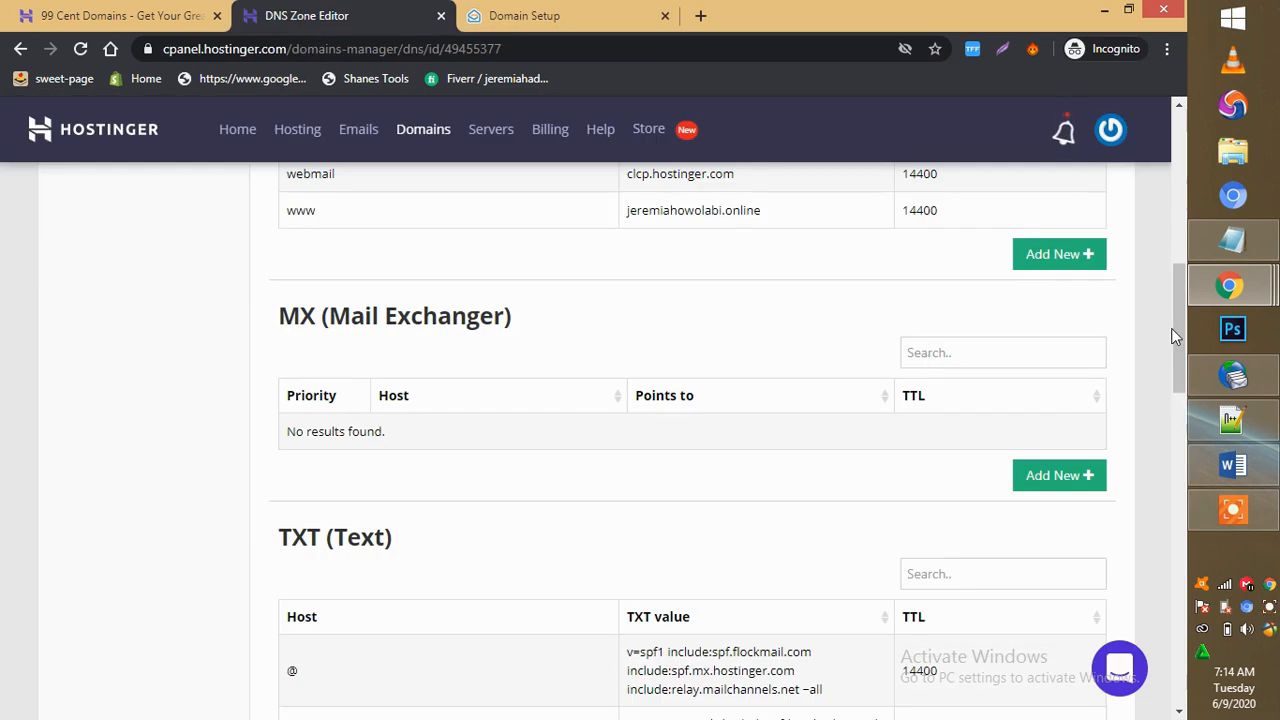
left_click_drag(1175, 336, 1163, 396)
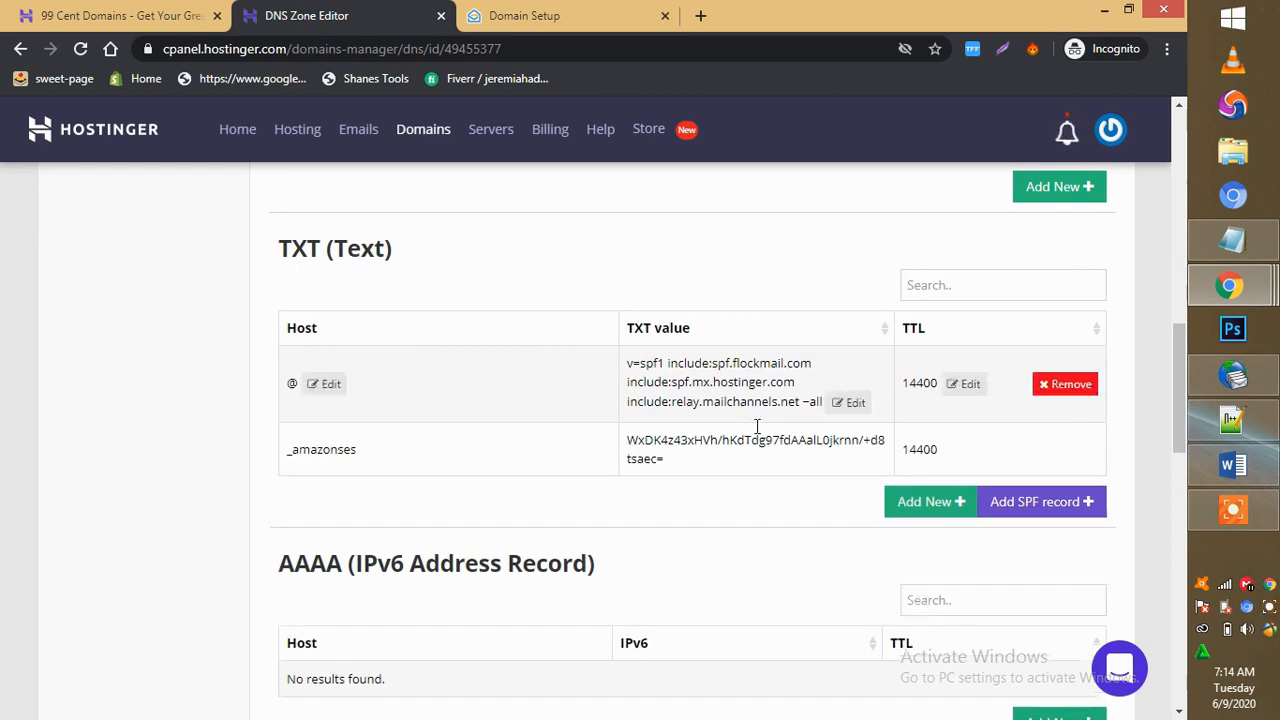
left_click(906, 494)
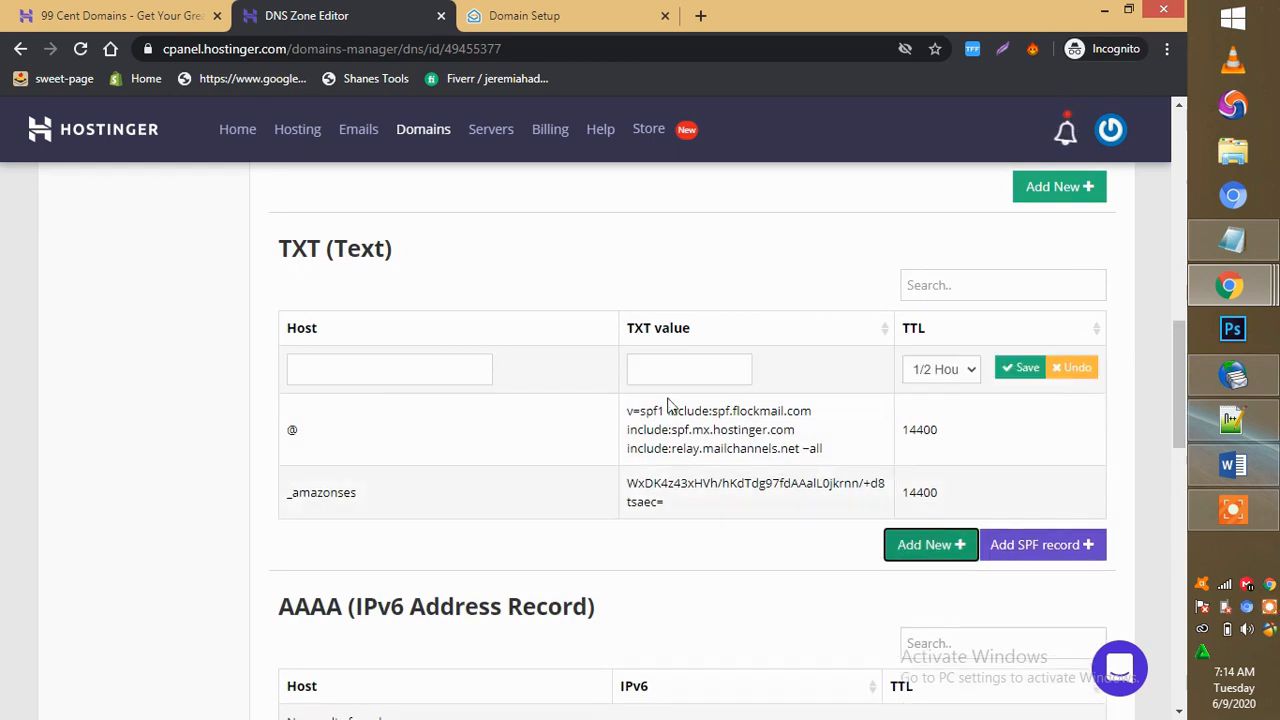
- Set the new TXT record's host to @ by pasting and trimming the copied value
left_click(381, 364)
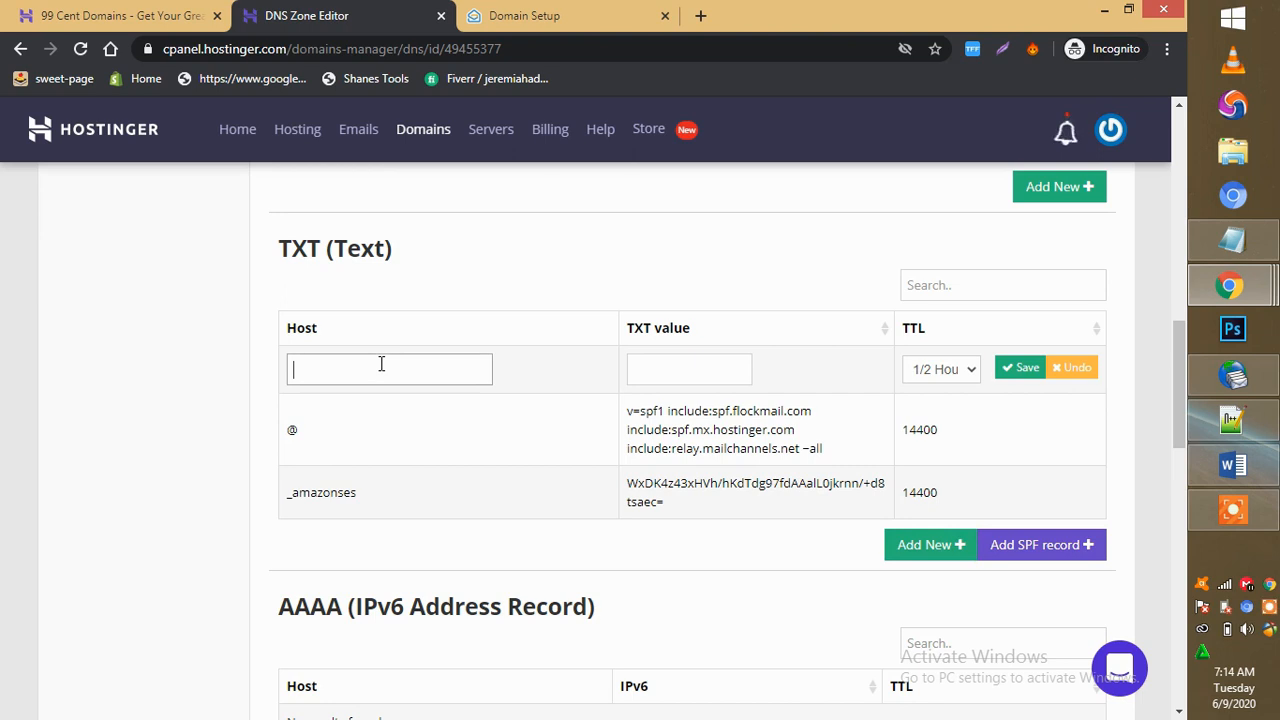
key("ctrl+v")
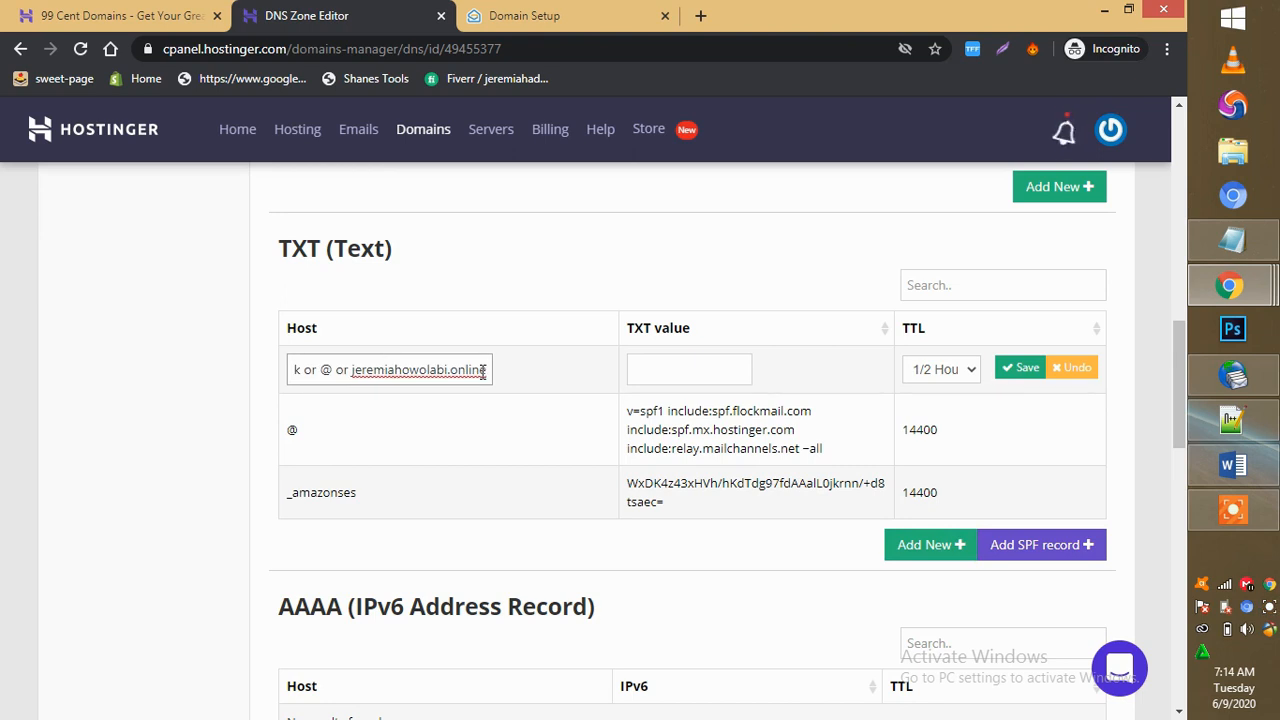
key("BackSpace")
key("BackSpace")
key("BackSpace")
key("BackSpace")
key("BackSpace")
key("BackSpace")
key("BackSpace")
key("BackSpace")
key("BackSpace")
key("BackSpace")
key("BackSpace")
key("BackSpace")
key("BackSpace")
key("BackSpace")
key("BackSpace")
key("BackSpace")
key("BackSpace")
key("BackSpace")
key("BackSpace")
key("BackSpace")
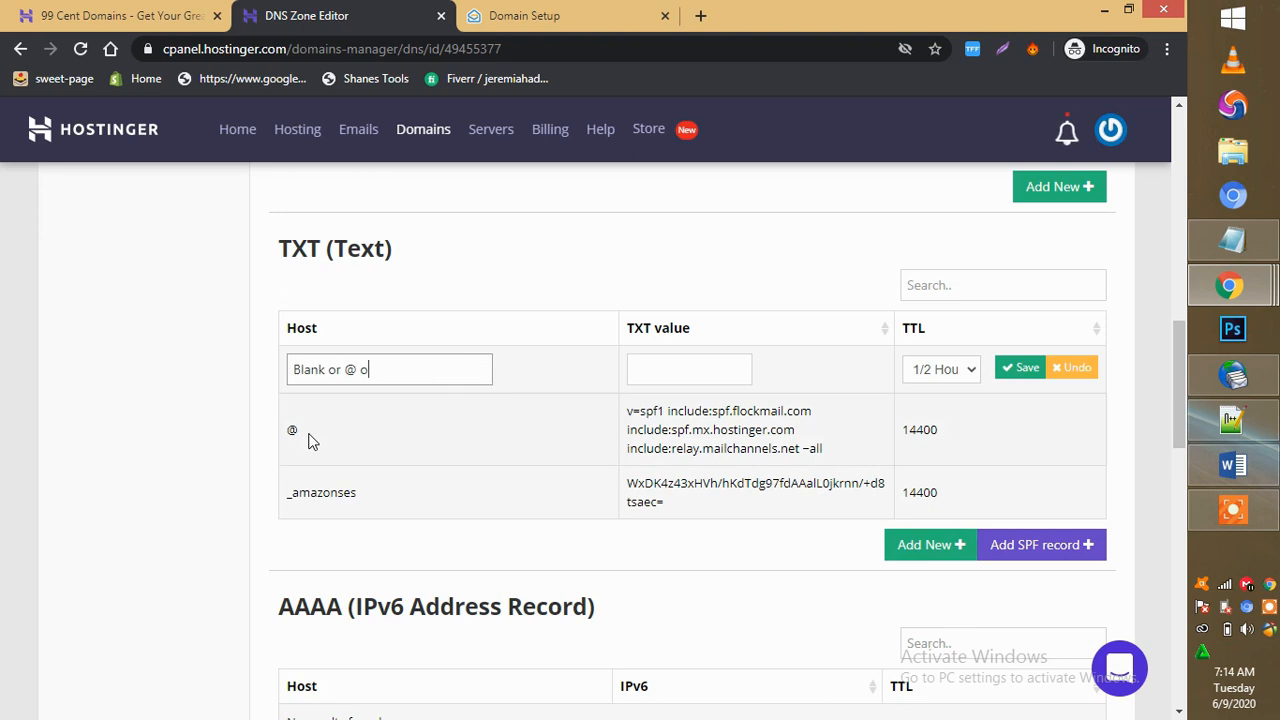
key("BackSpace")
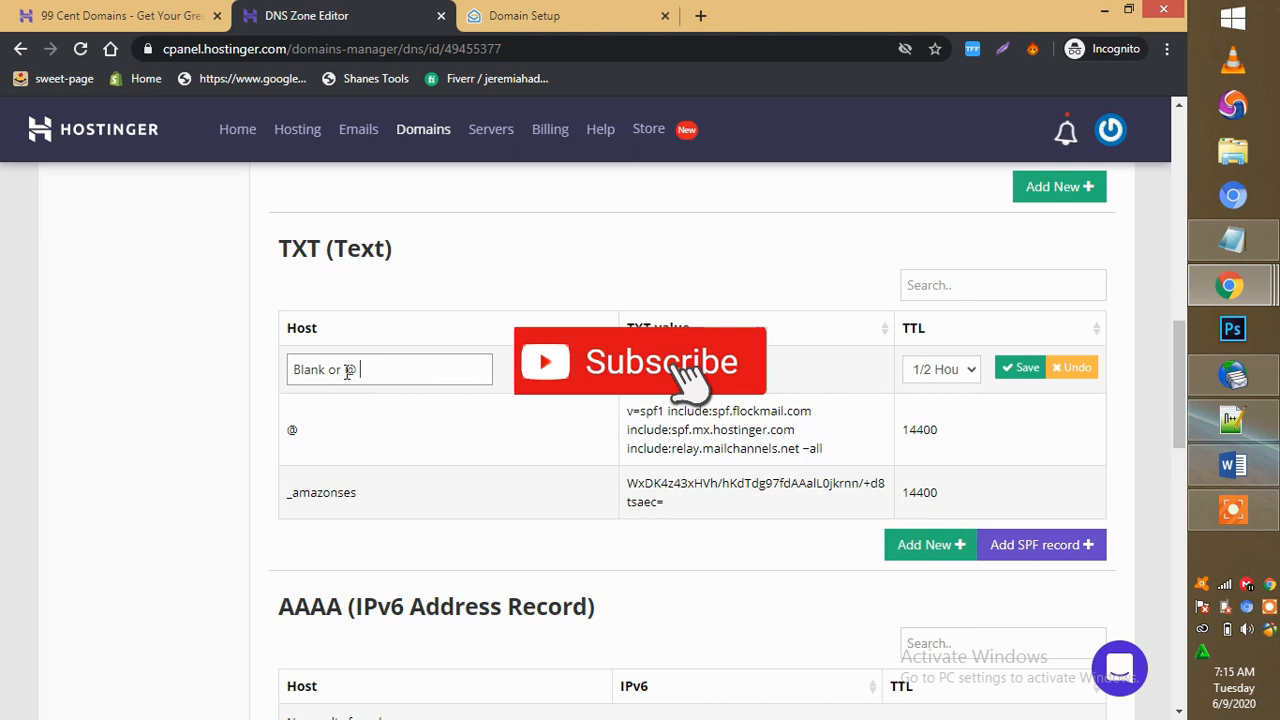
key("BackSpace")
key("BackSpace")
key("BackSpace")
key("BackSpace")
key("BackSpace")
key("BackSpace")
key("BackSpace")
key("BackSpace")
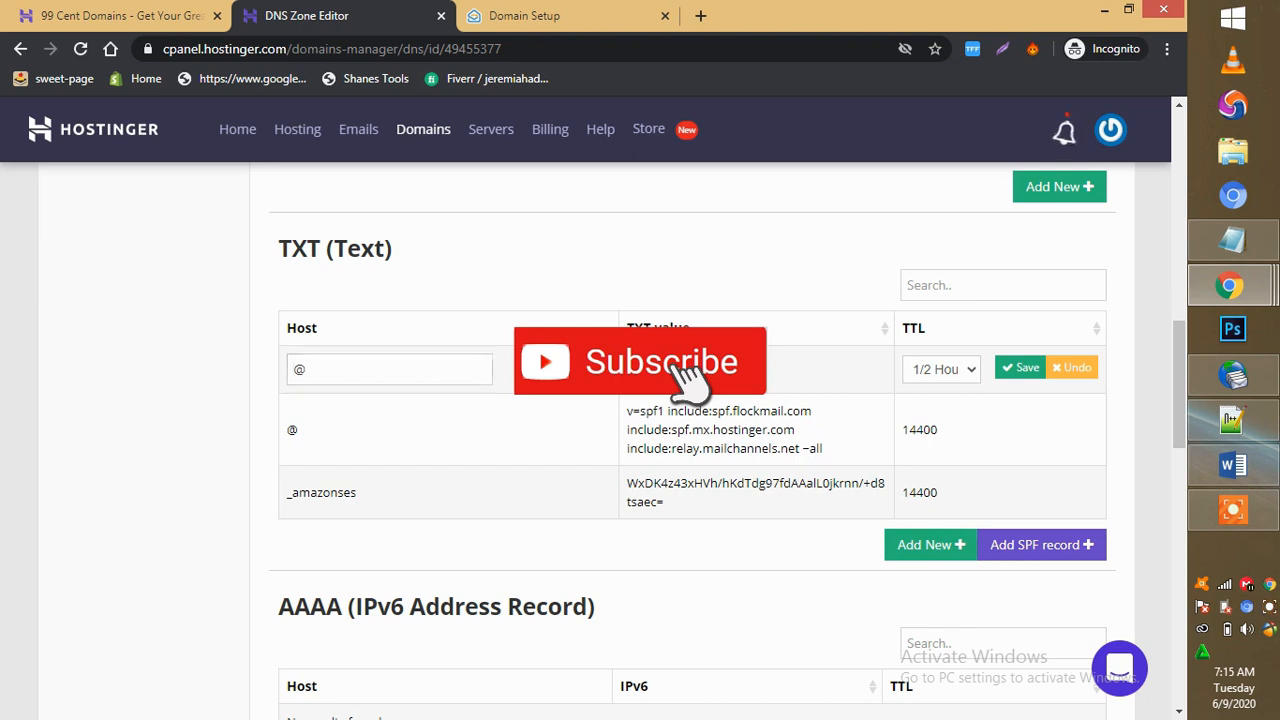
- Fill the TXT value with zoho-verification=zb46439001.zmverify.zoho.com and save the record
left_click(522, 16)
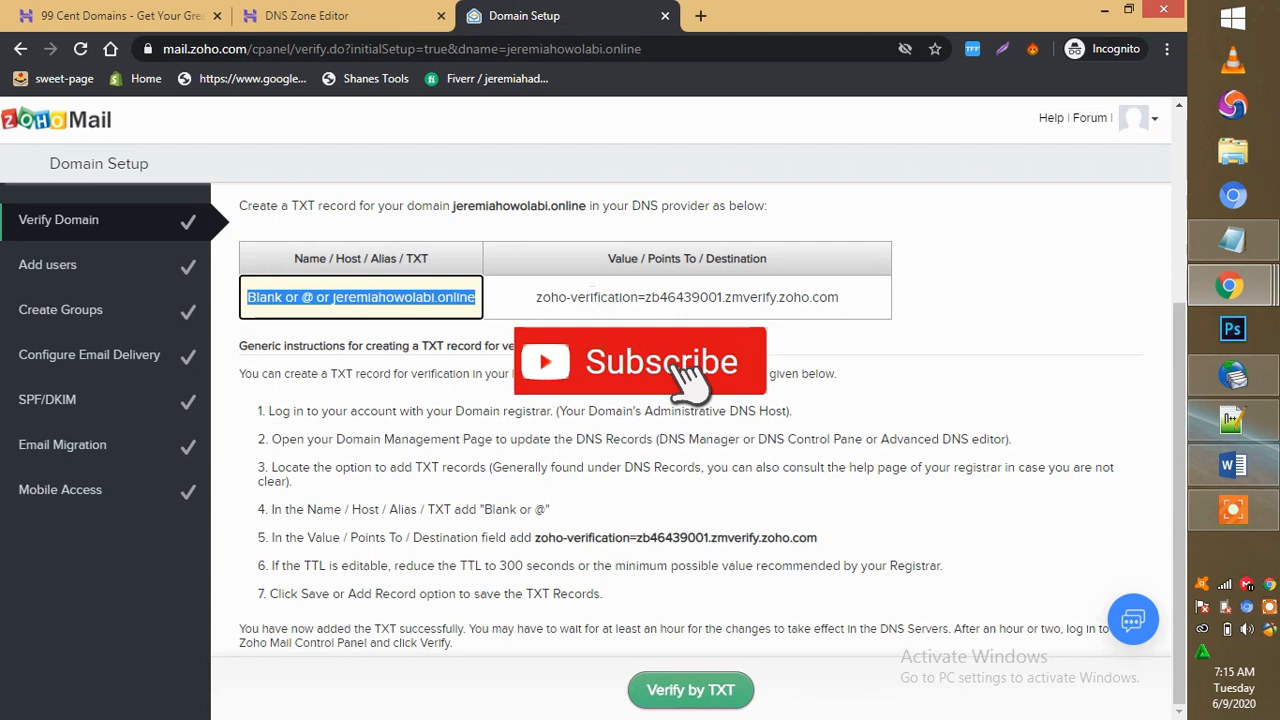
left_click_drag(850, 306, 539, 302)
right_click(540, 303)
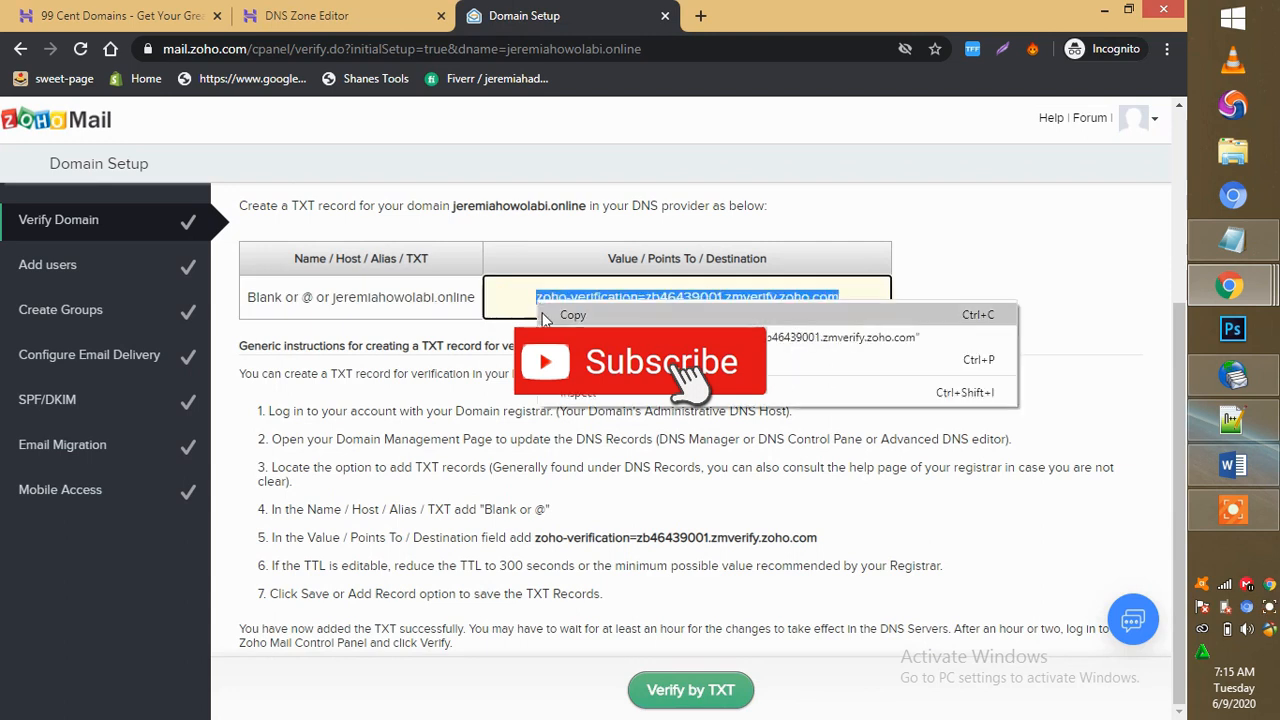
left_click(545, 312)
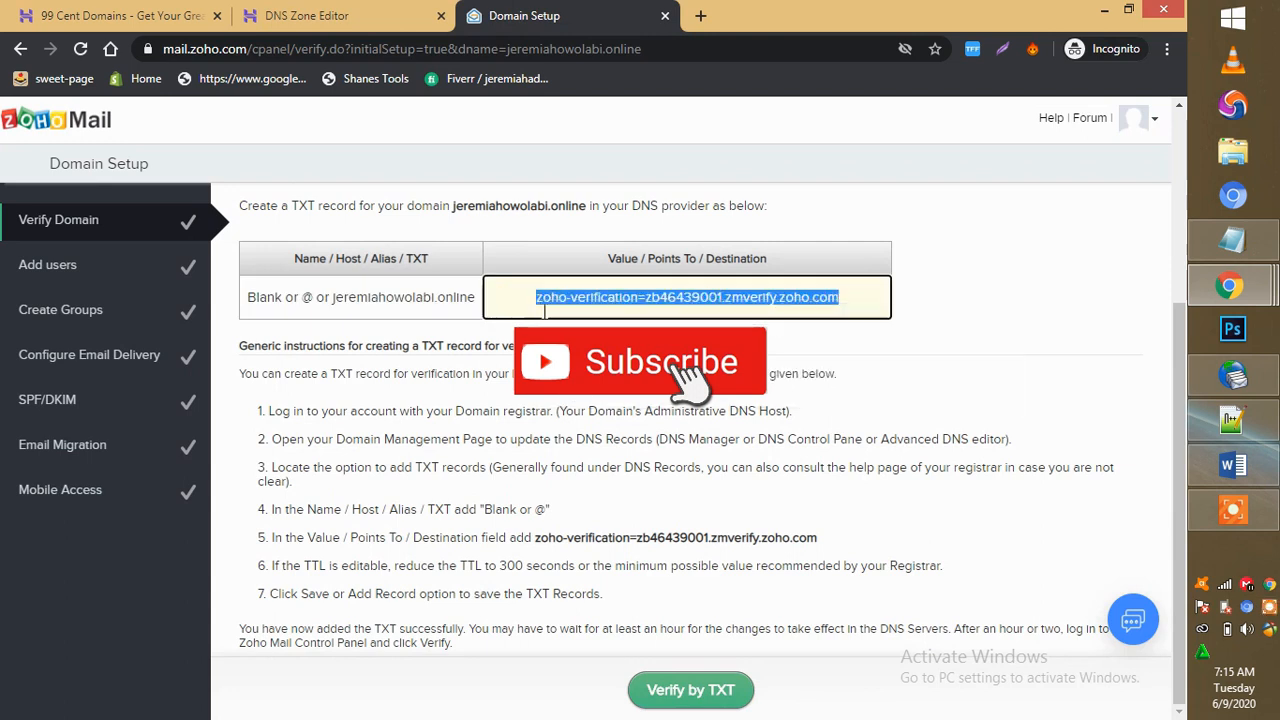
left_click(365, 8)
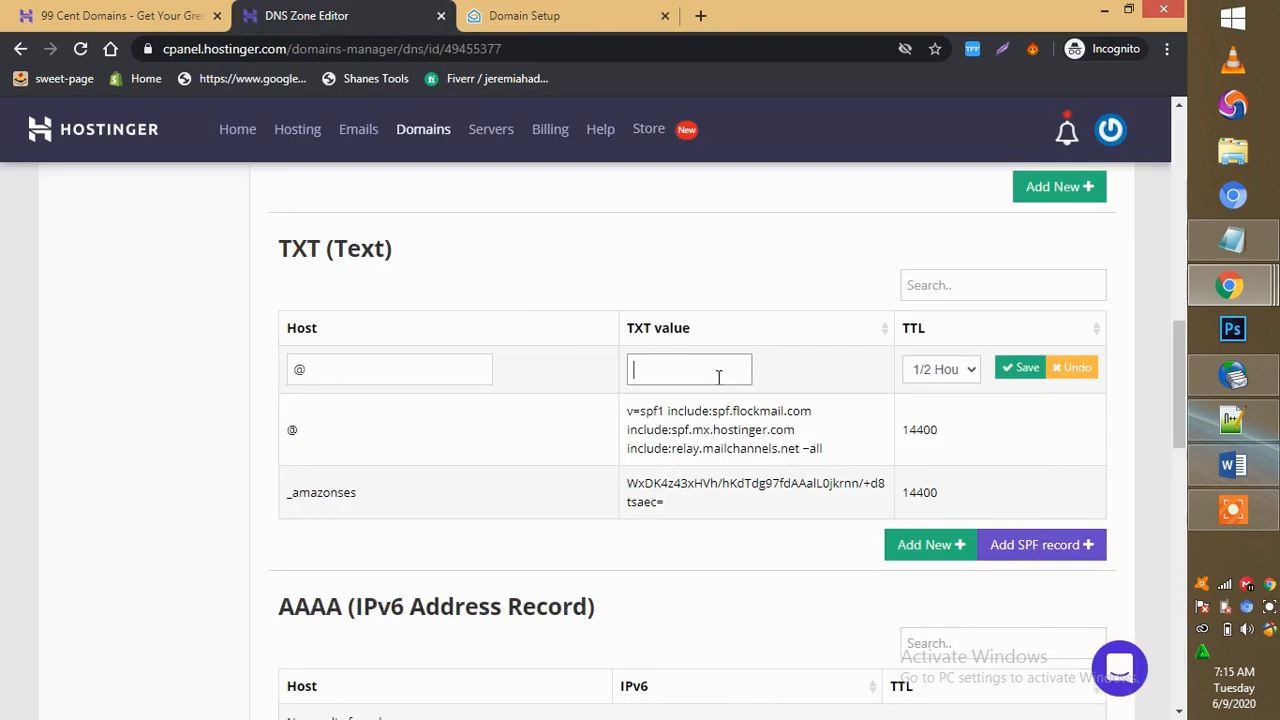
key("ctrl+v")
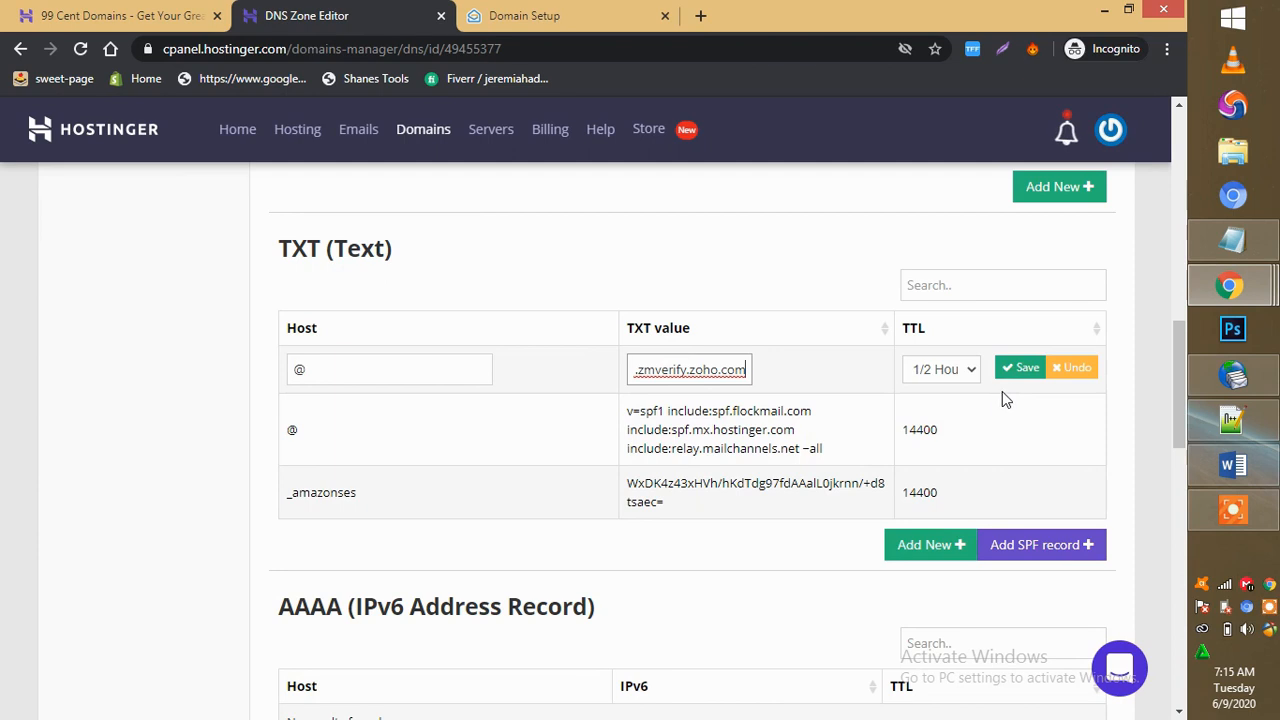
left_click(1017, 370)
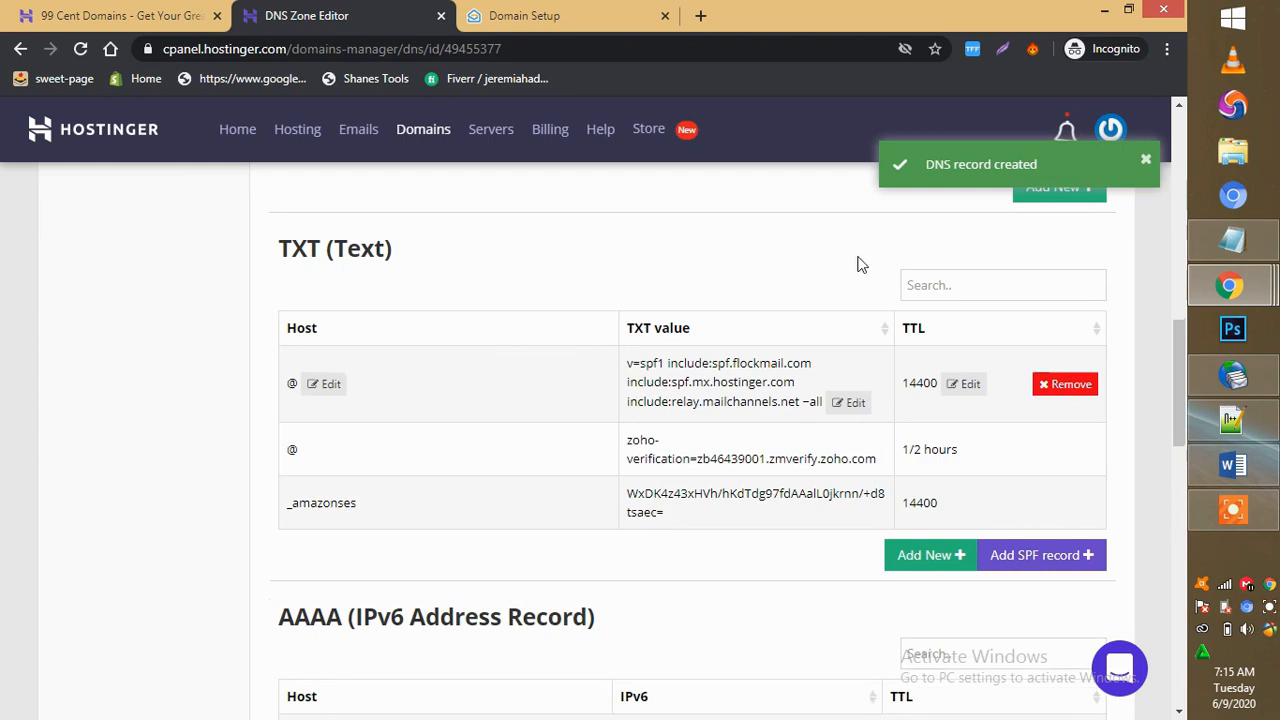
- Confirm the Zoho verification TXT record now appears in Hostinger's TXT records table
left_click(583, 10)
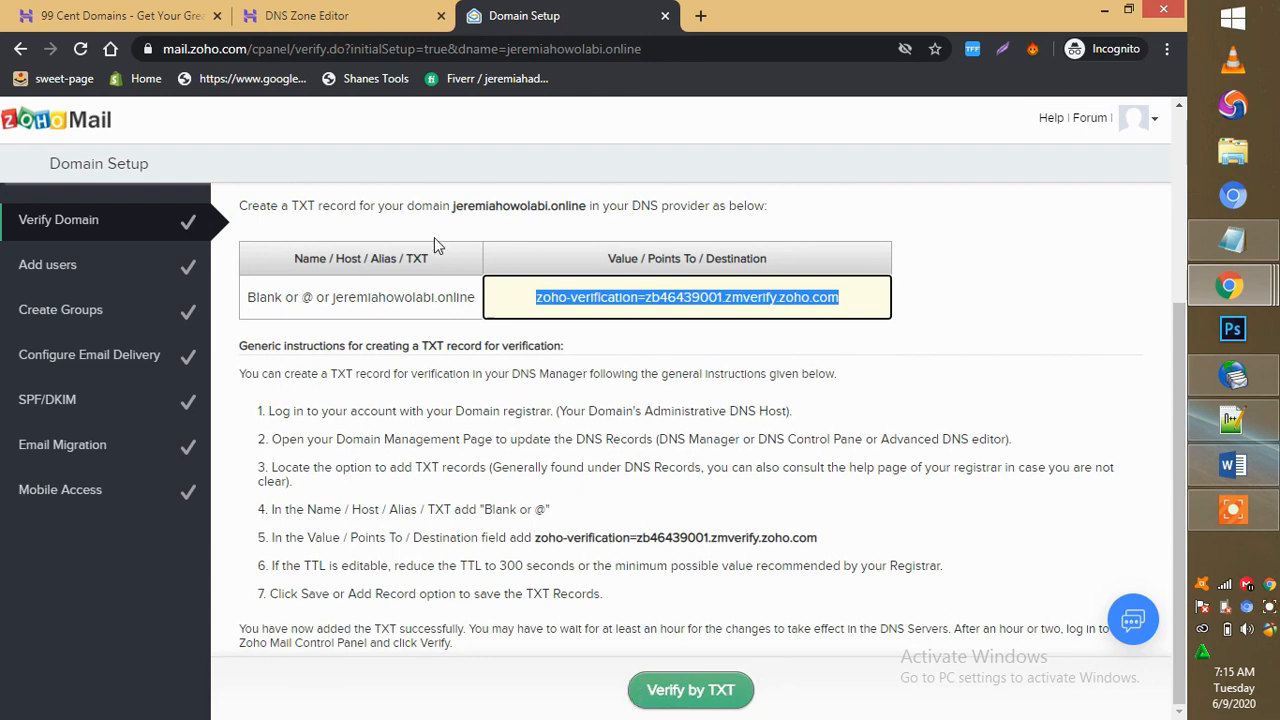
left_click(338, 10)
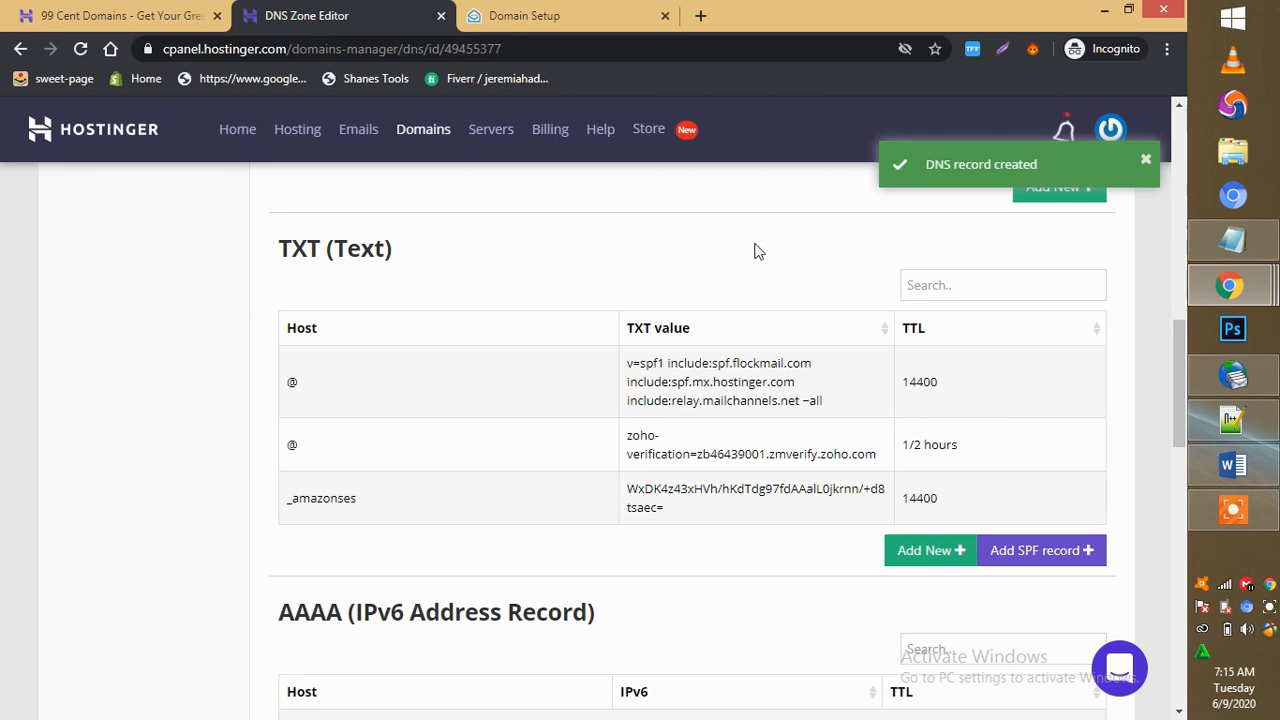
left_click_drag(1179, 351, 1173, 131)
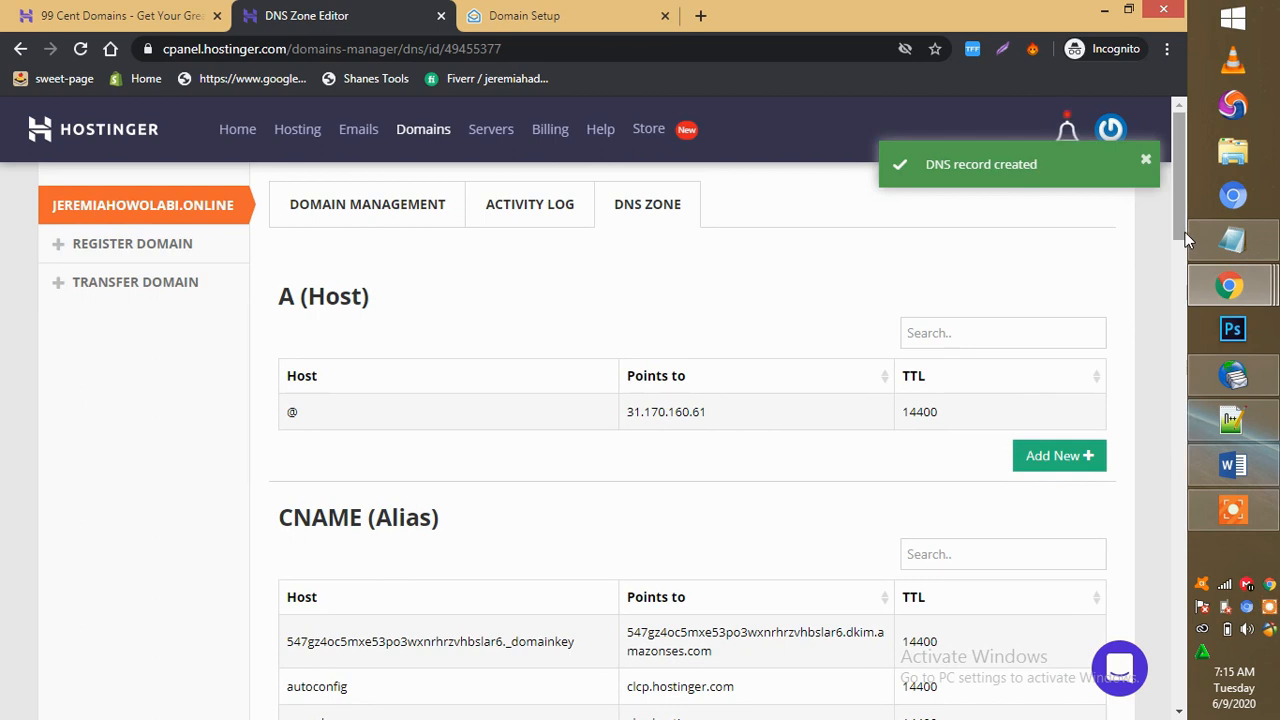
scroll(1185, 238, "down", 5)
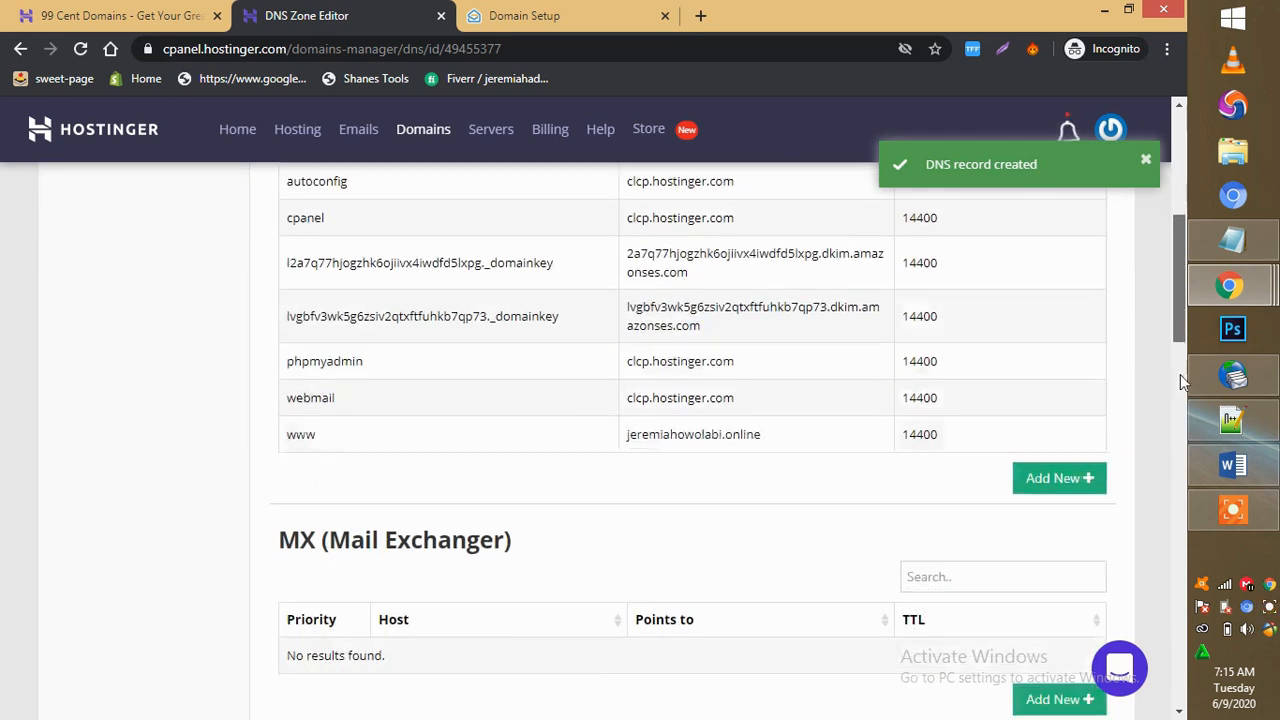
scroll(1180, 380, "down", 5)
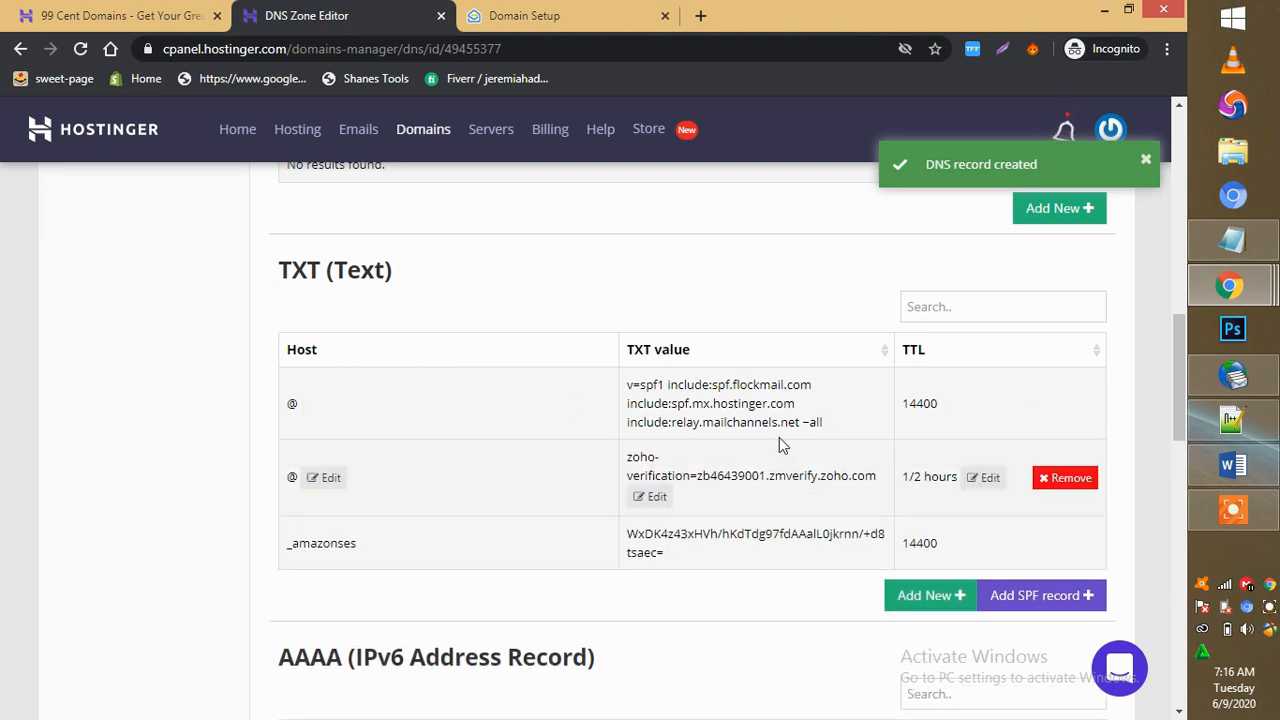
left_click(517, 18)
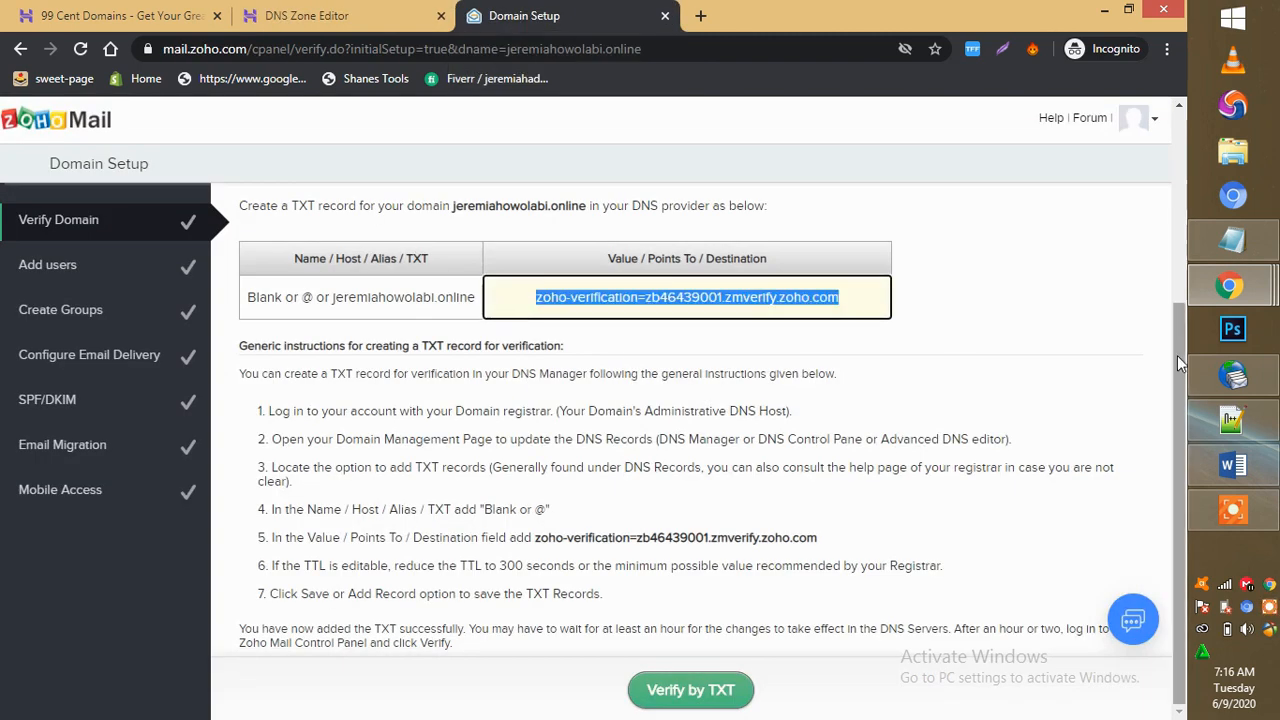
left_click(672, 694)
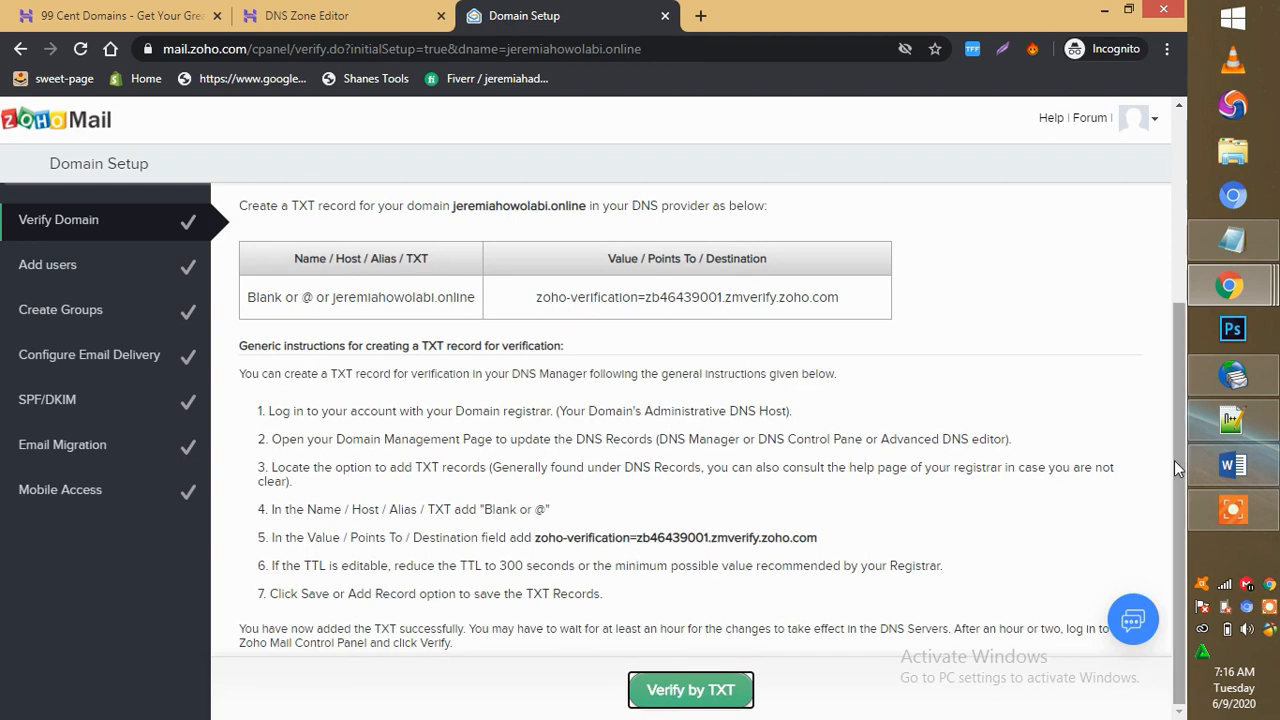
left_click_drag(1176, 457, 1182, 555)
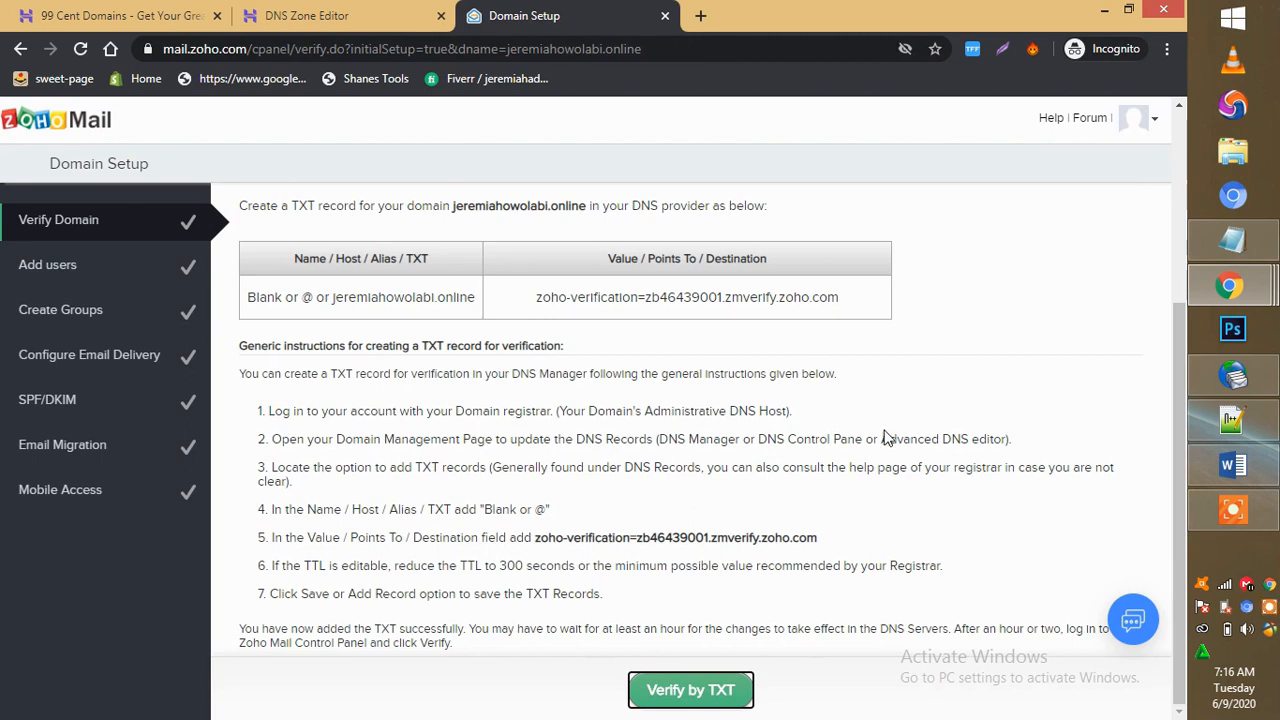
left_click_drag(1182, 439, 1185, 527)
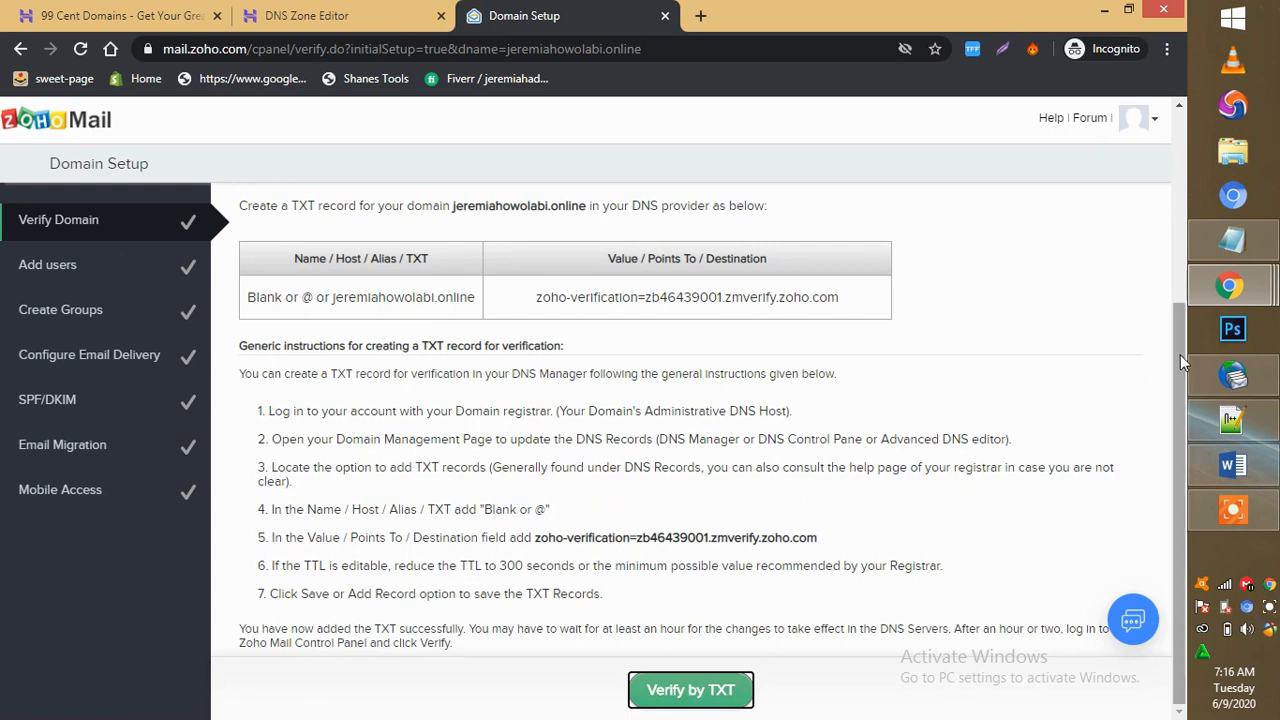
left_click_drag(1180, 356, 1136, 128)
scroll(1160, 300, "down", 3)
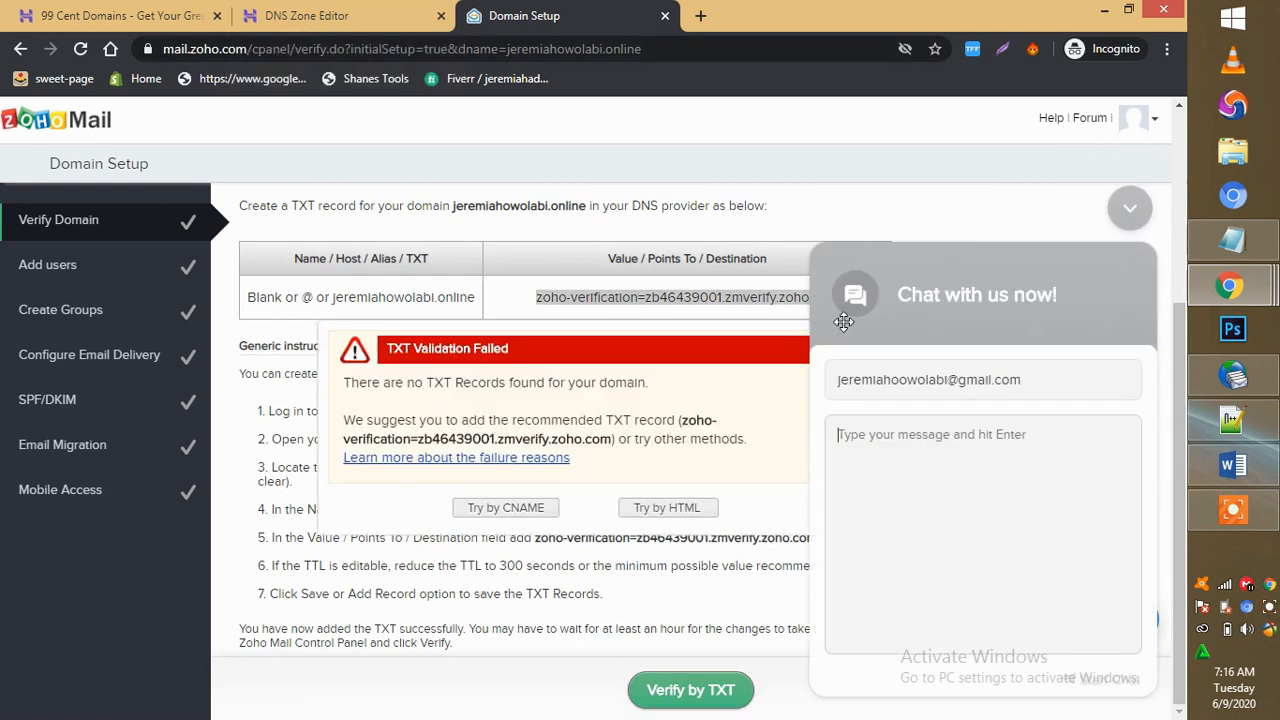
left_click(1130, 212)
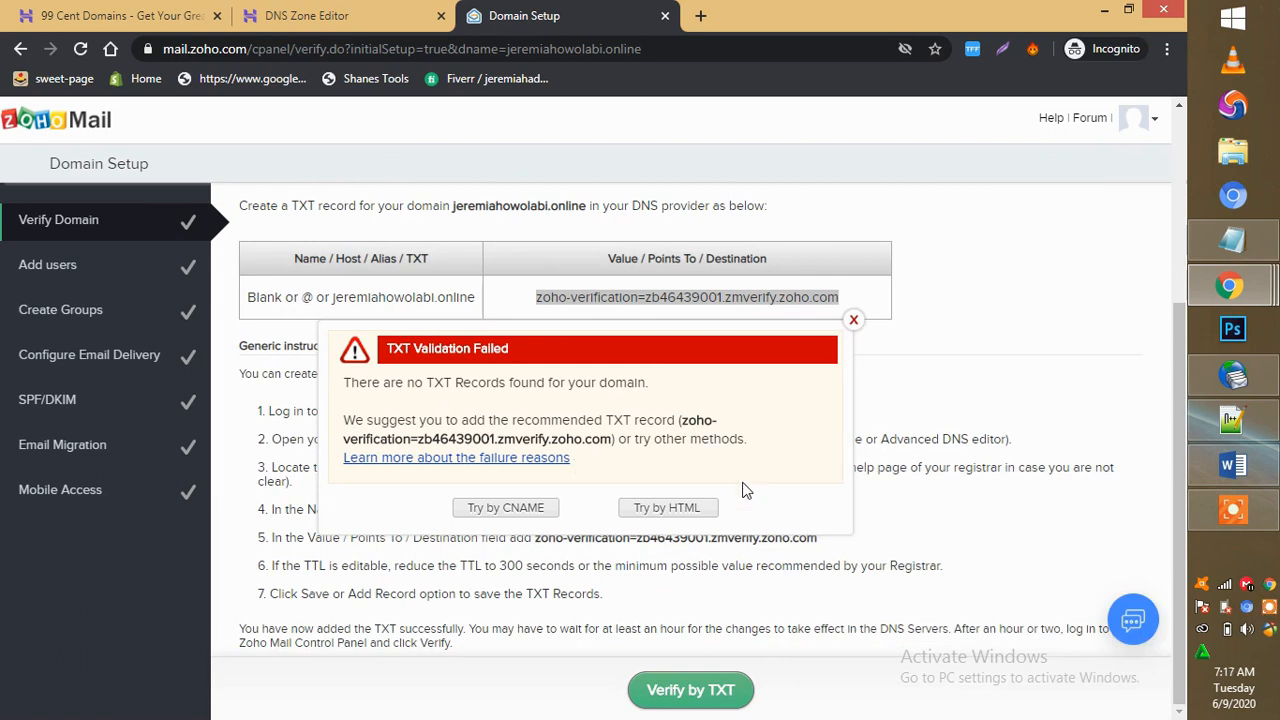
- Dismiss the TXT failure notice, retry verification, and switch to the CNAME method
left_click(854, 322)
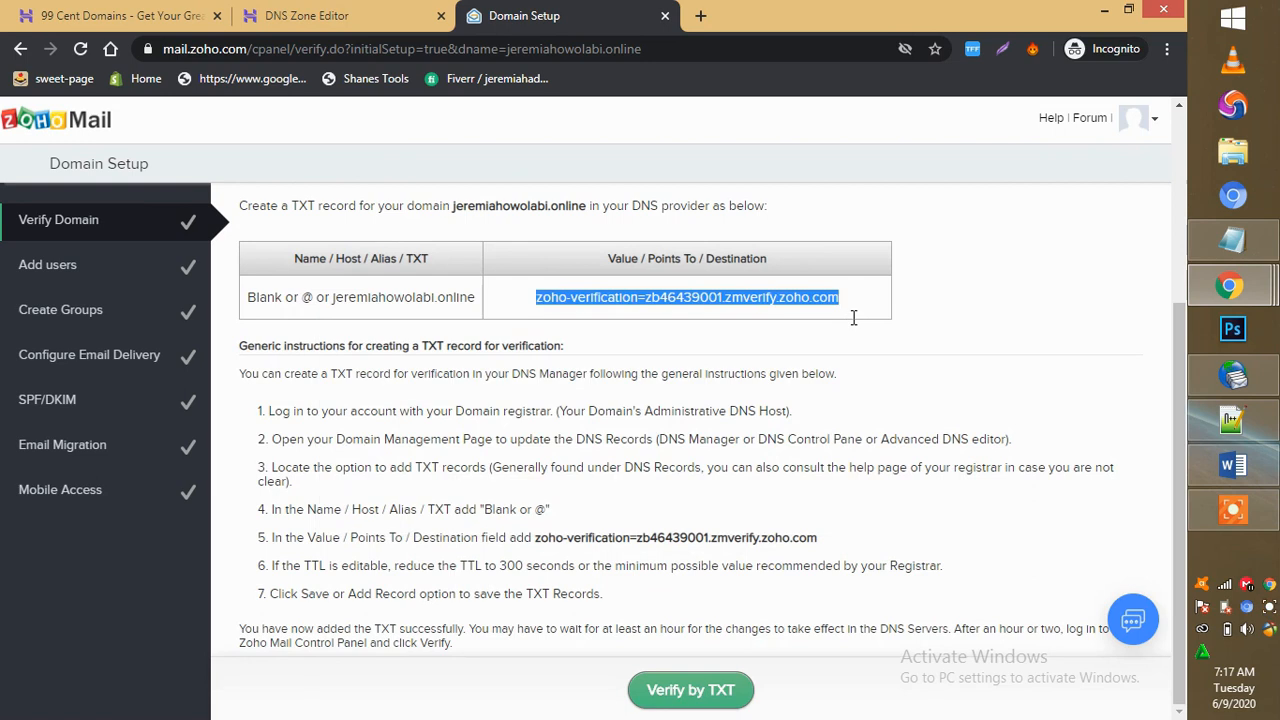
left_click(1141, 212)
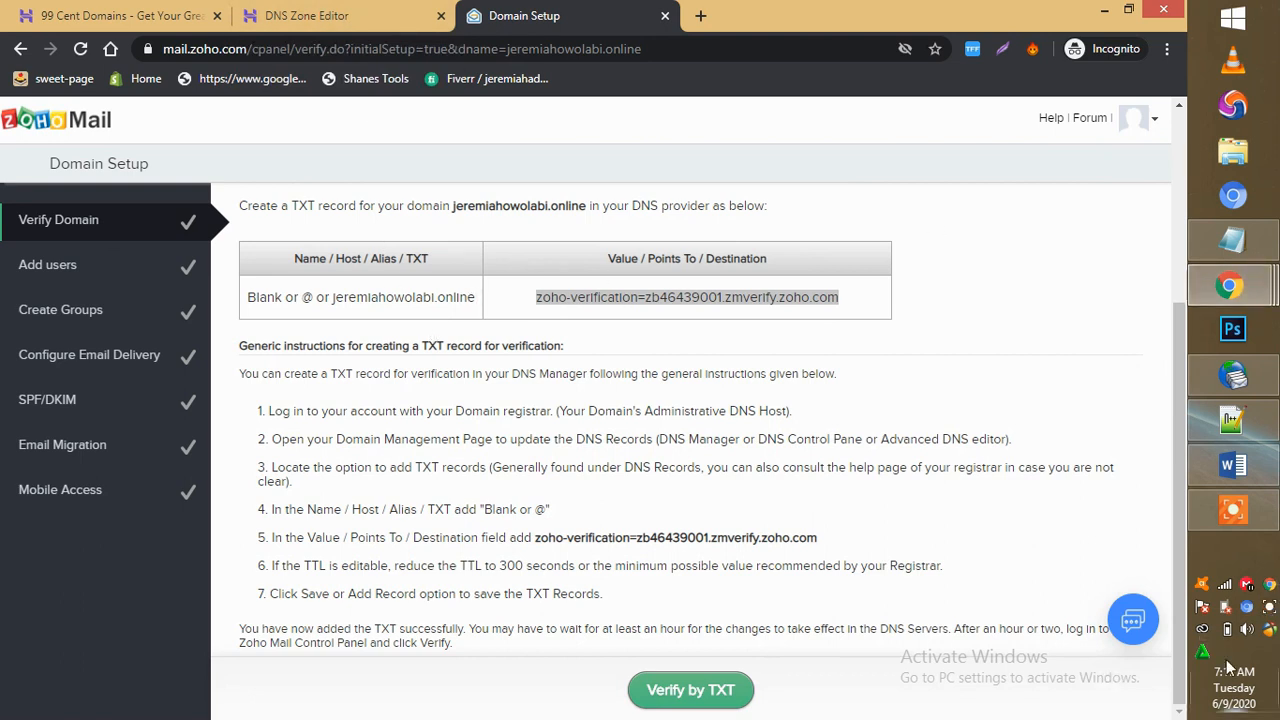
left_click(1269, 607)
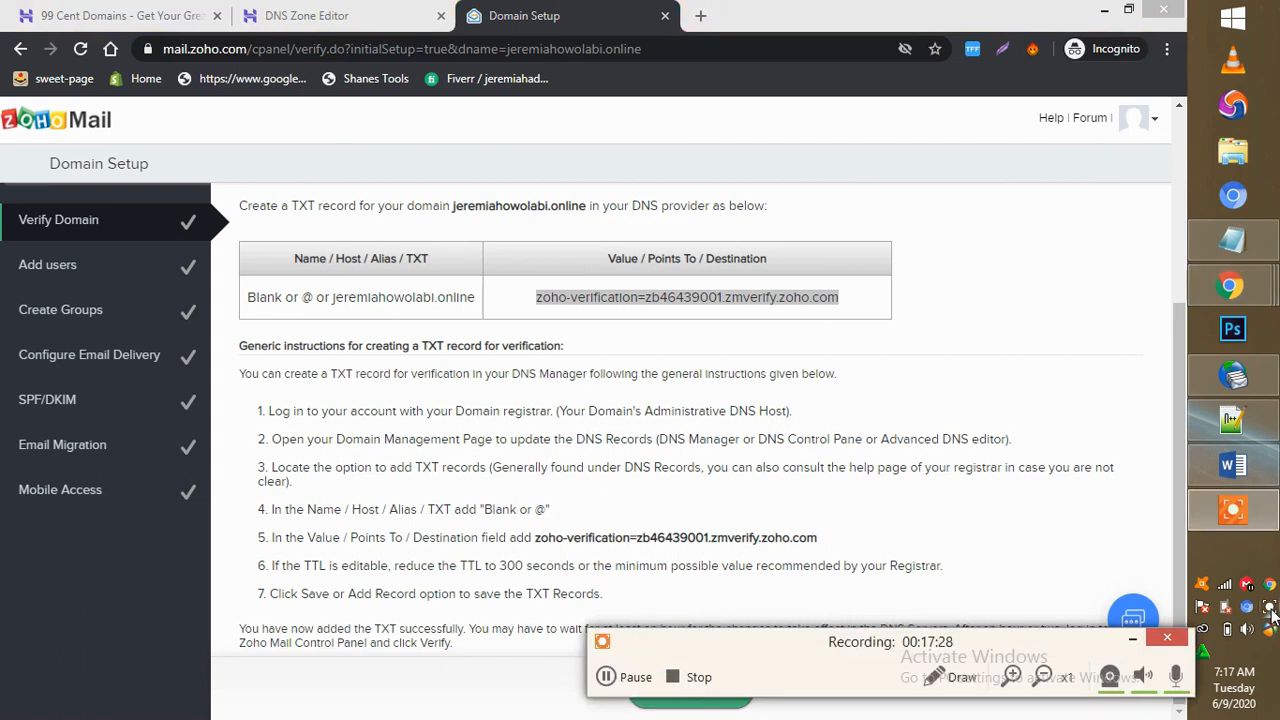
left_click(638, 703)
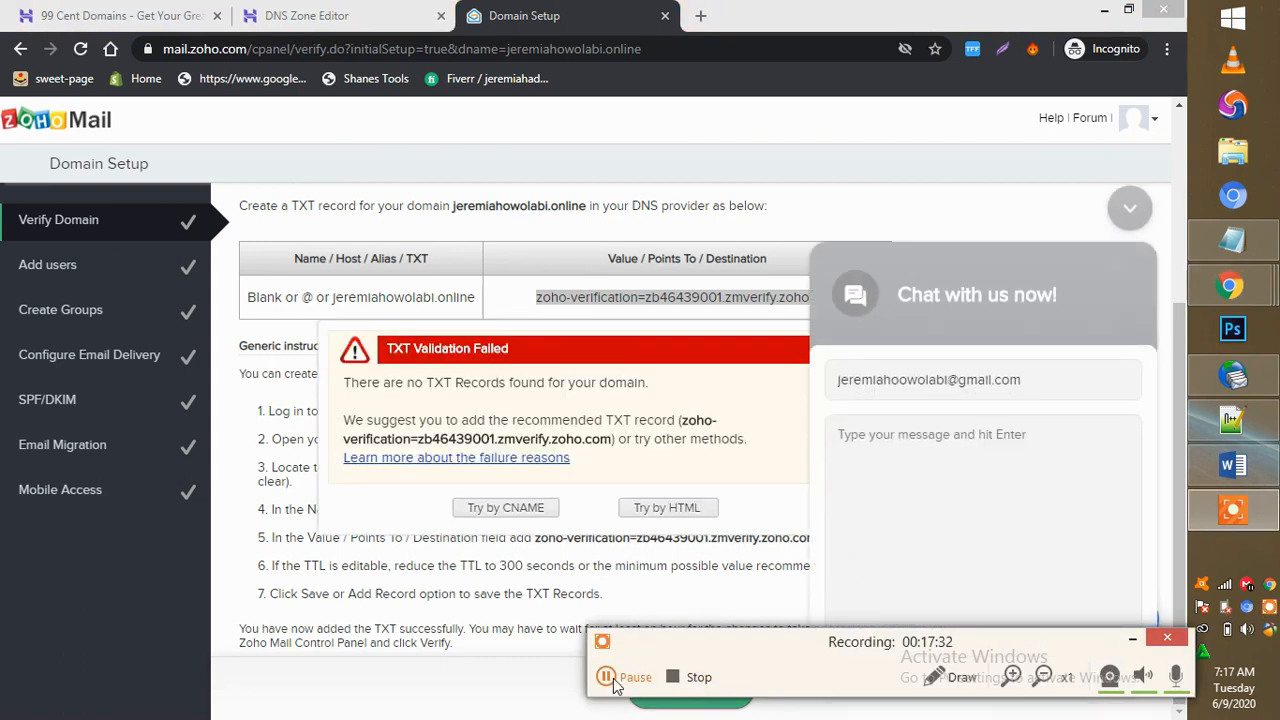
left_click(608, 677)
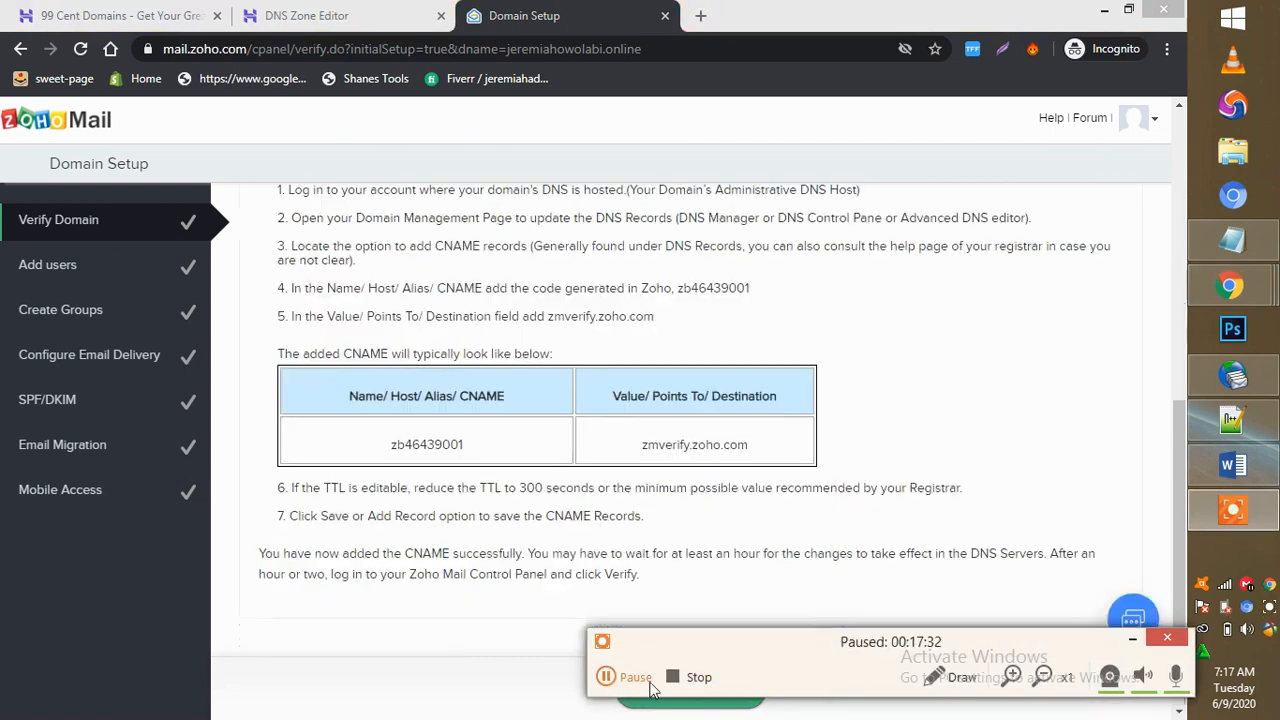
left_click(608, 677)
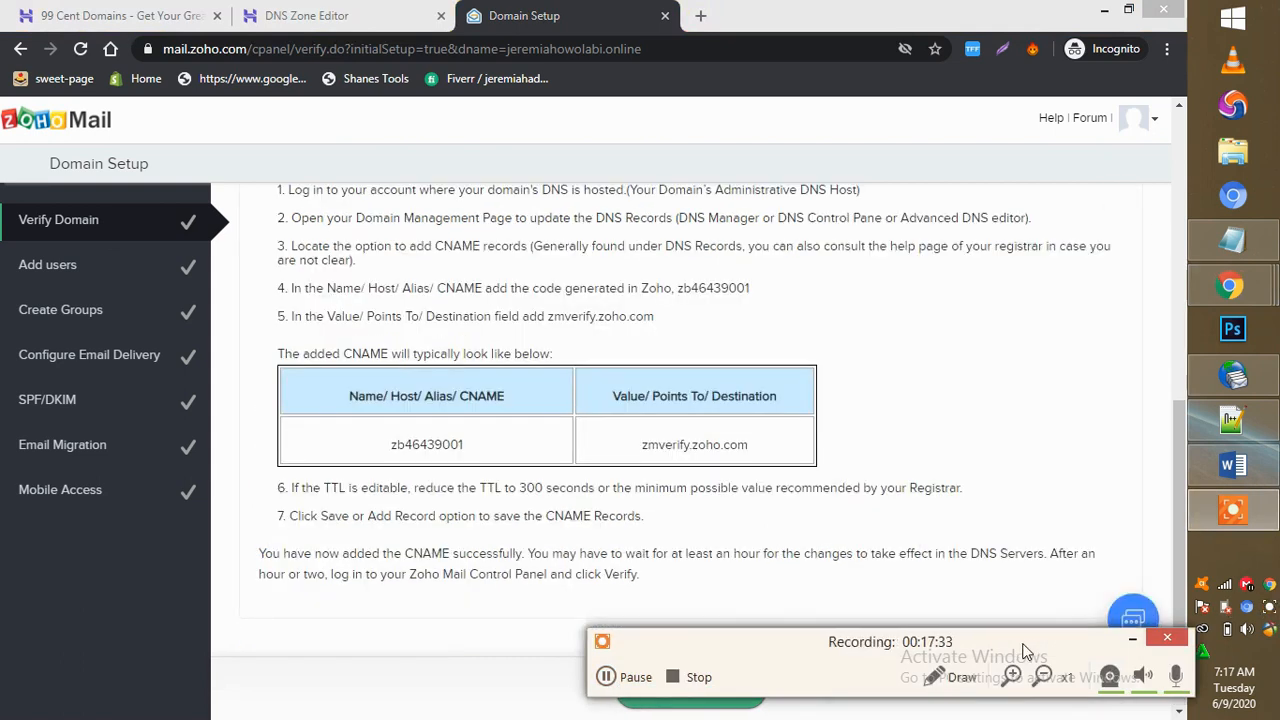
left_click(1132, 641)
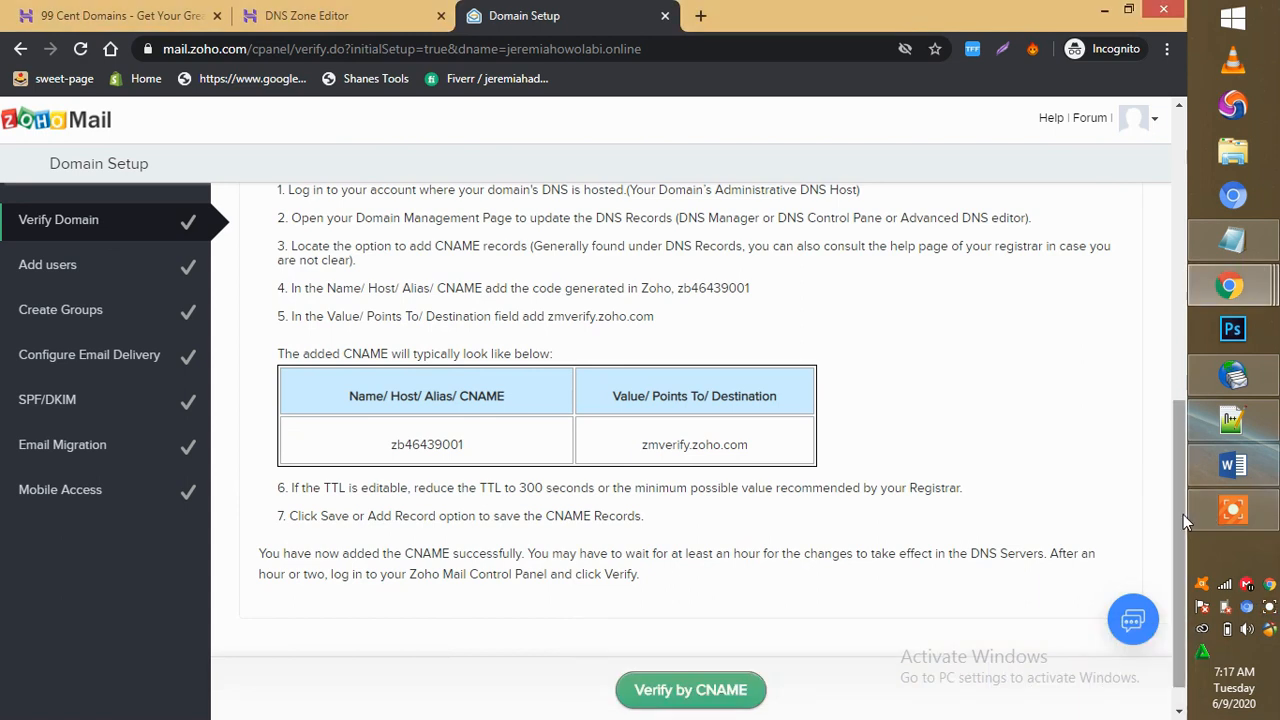
- Add a new Hostinger CNAME record with host zb46439001 copied from Zoho
left_click_drag(1183, 514, 1137, 323)
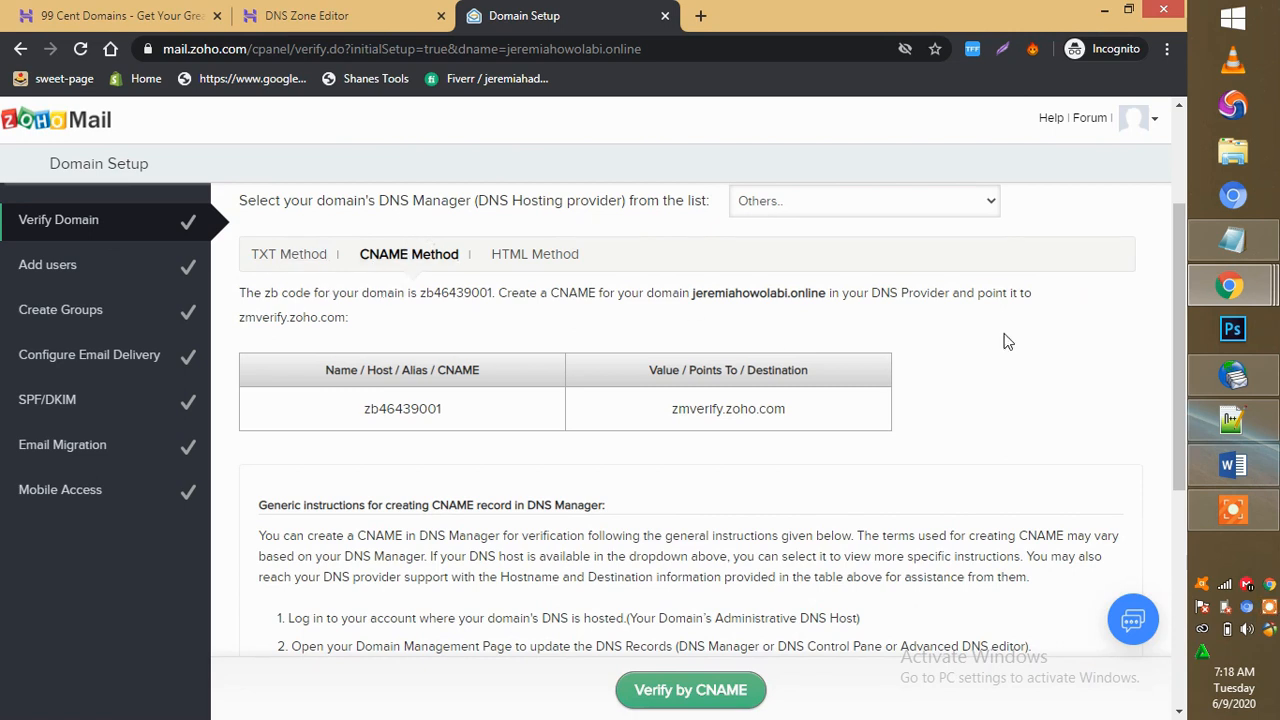
left_click_drag(1181, 348, 1181, 397)
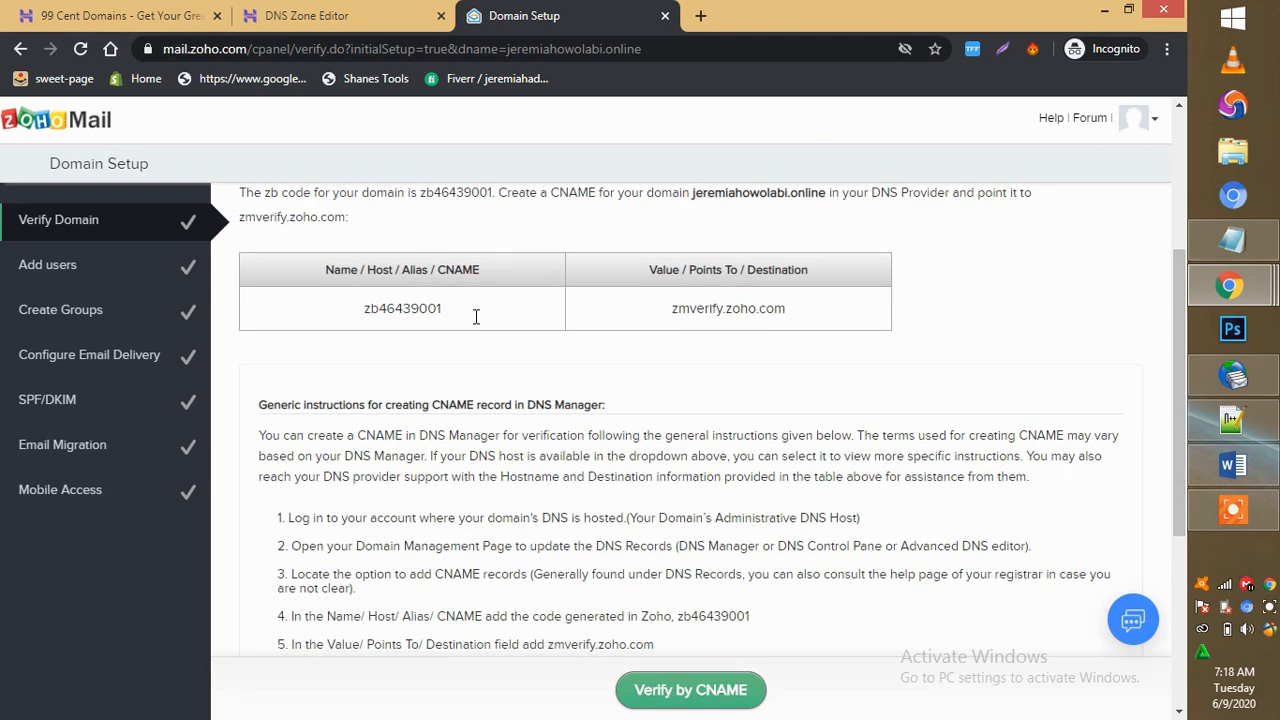
left_click_drag(474, 316, 363, 309)
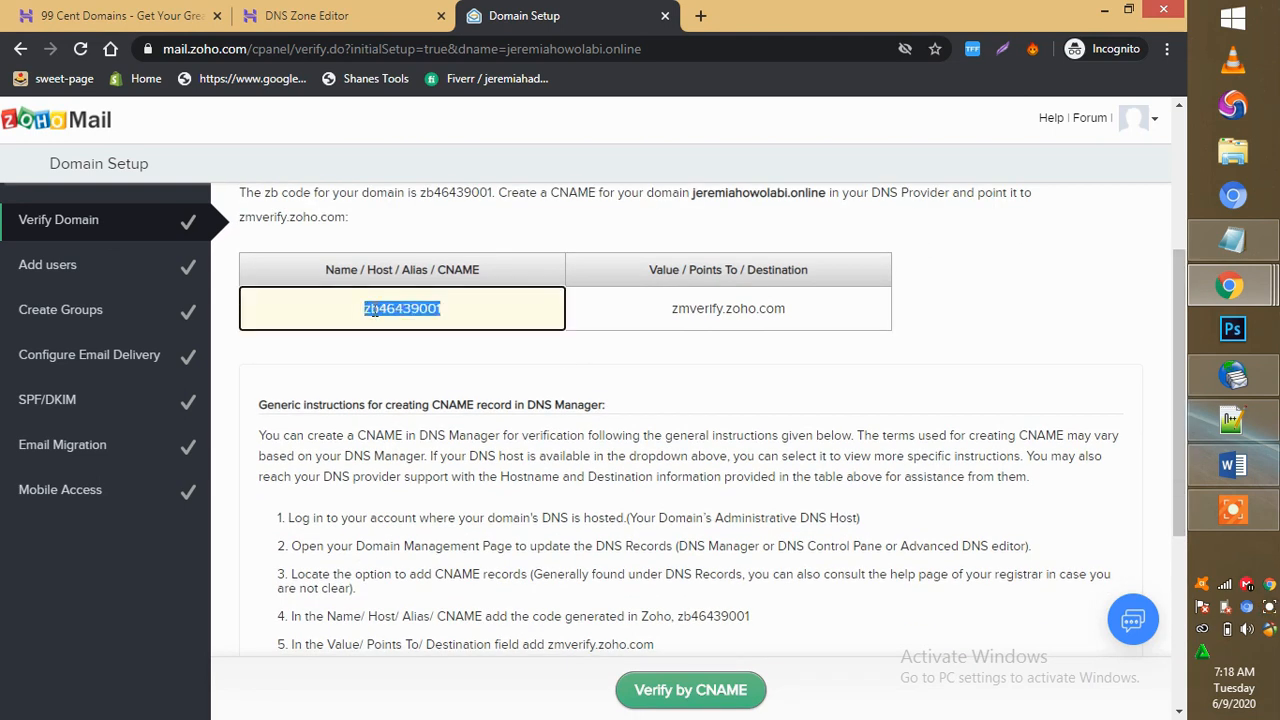
right_click(372, 312)
left_click(385, 404)
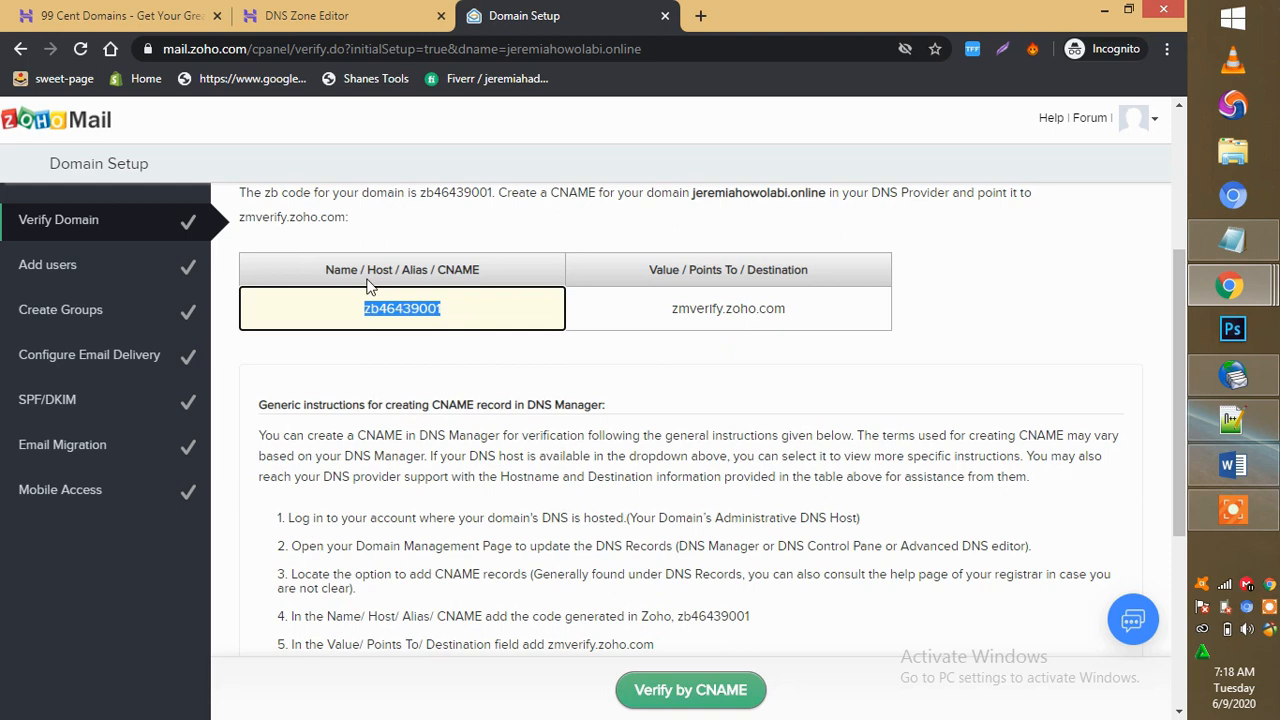
left_click(280, 10)
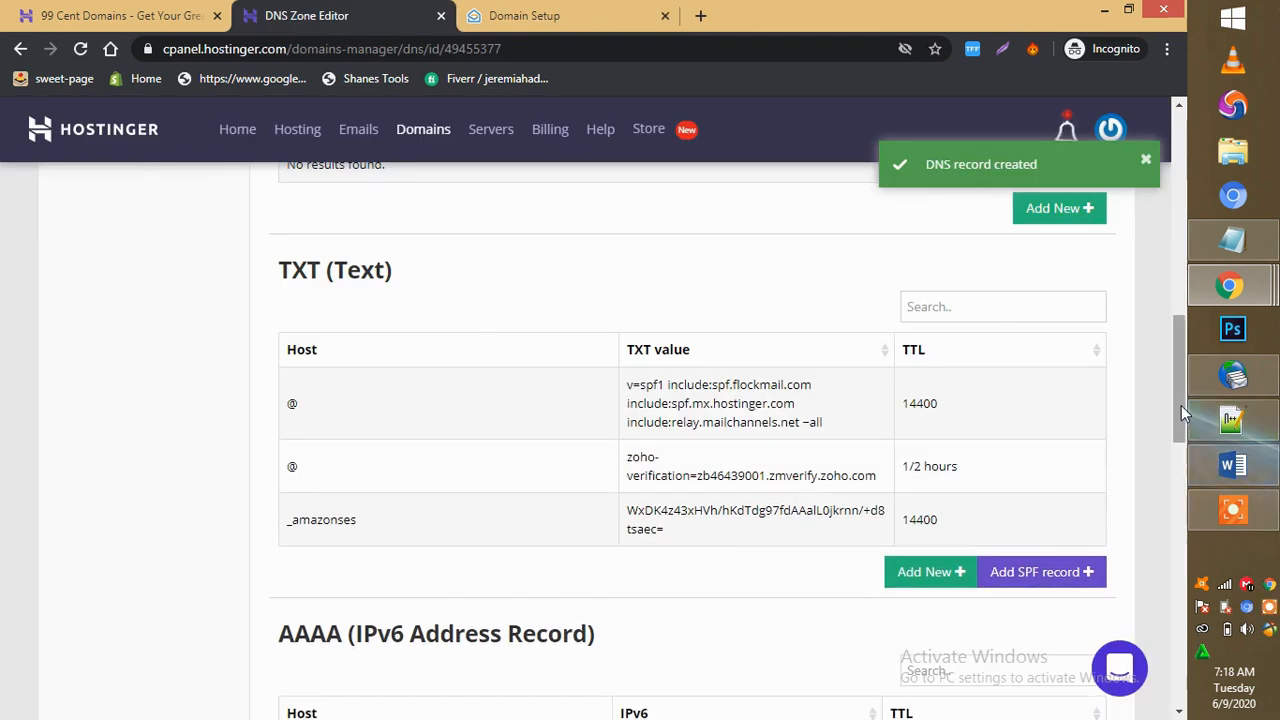
left_click_drag(1176, 410, 1175, 310)
scroll(1150, 246, "up", 4)
scroll(1150, 260, "down", 3)
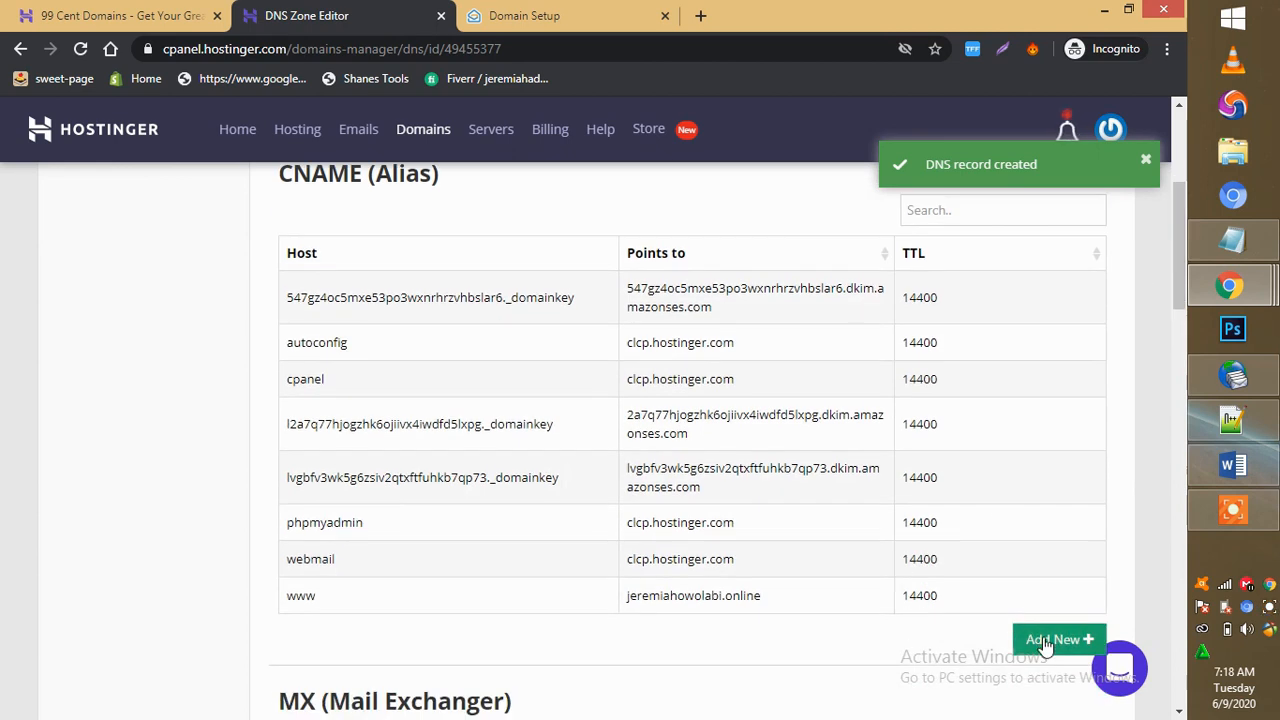
left_click(1043, 640)
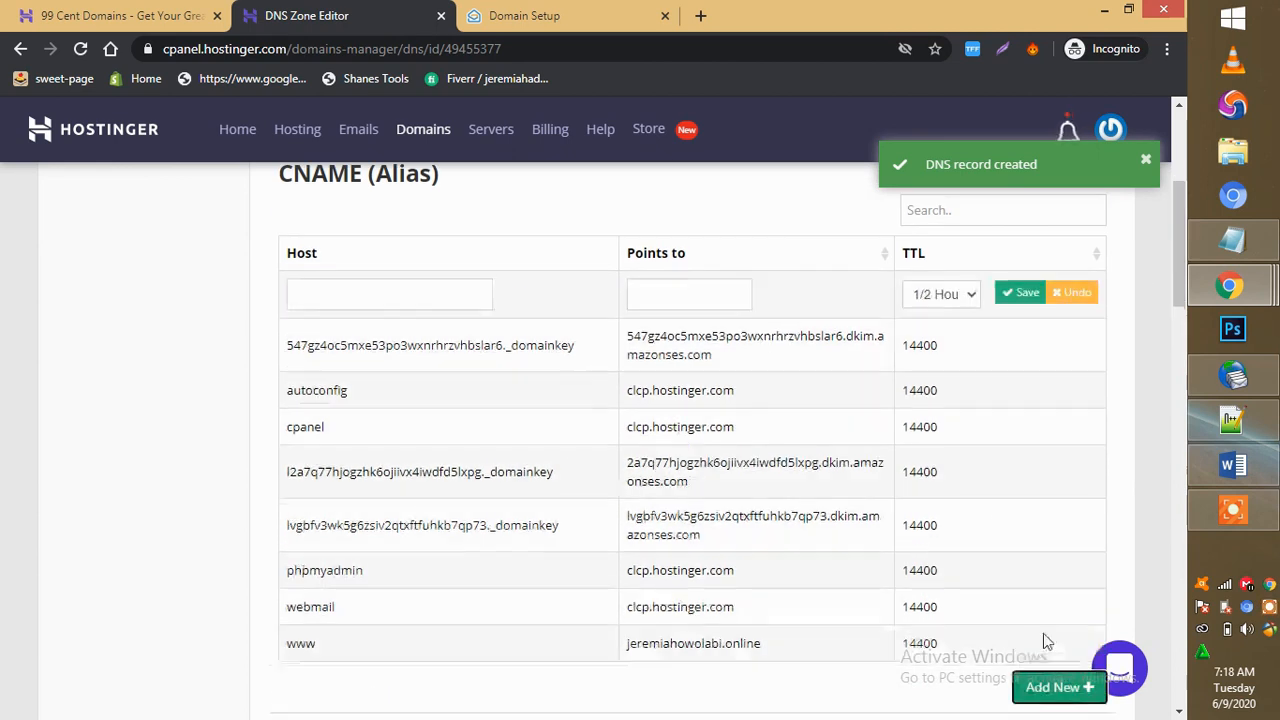
left_click(423, 293)
key("ctrl+v")
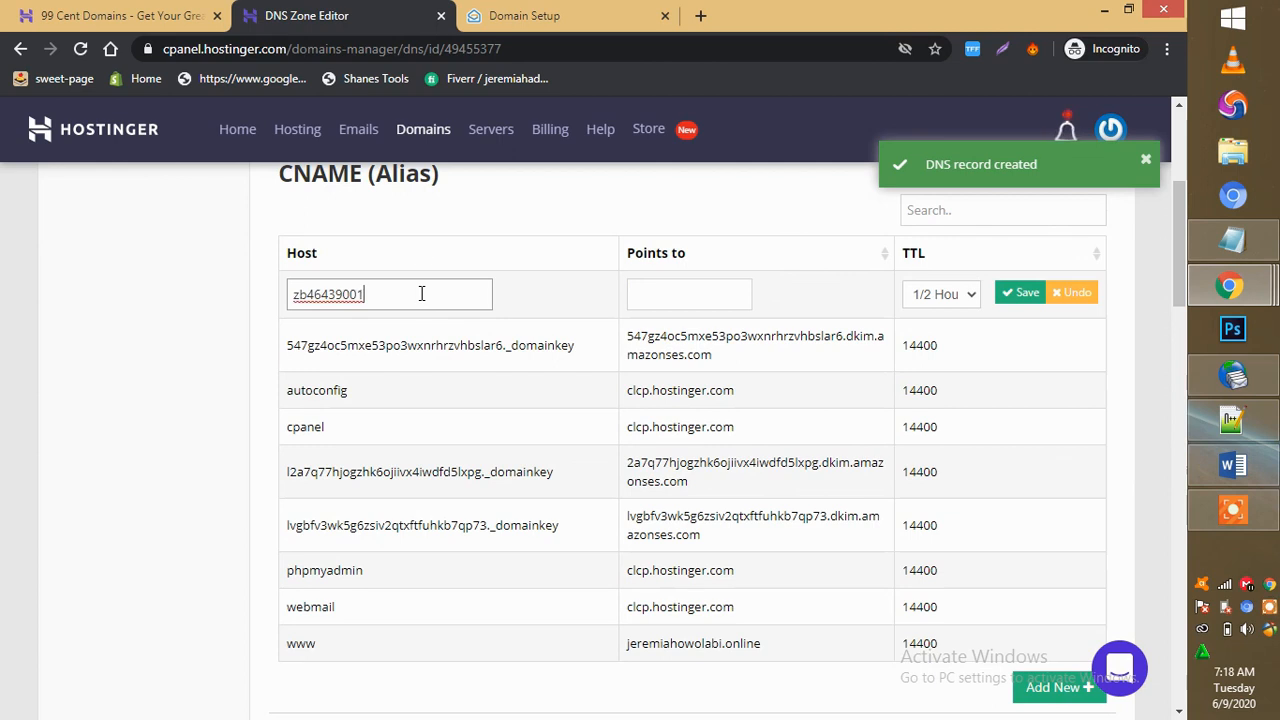
- Point the CNAME record to zmverify.zoho.com and save it
left_click(531, 16)
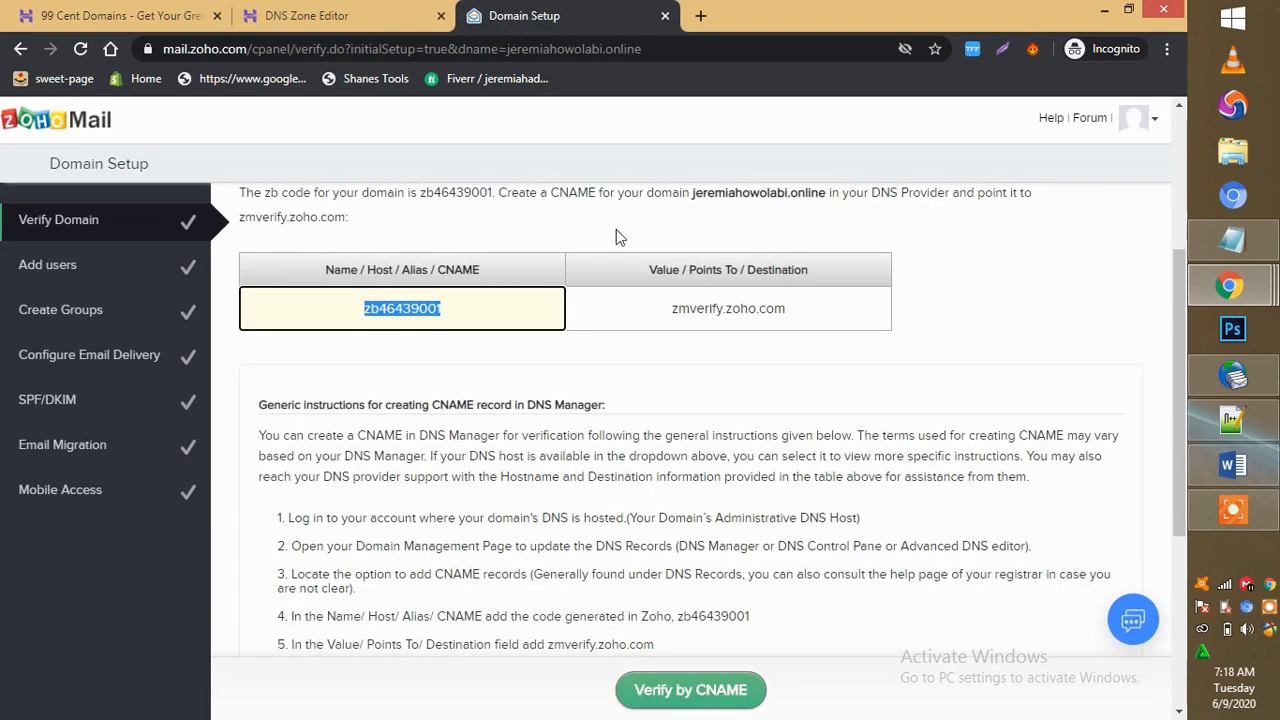
left_click_drag(790, 312, 676, 308)
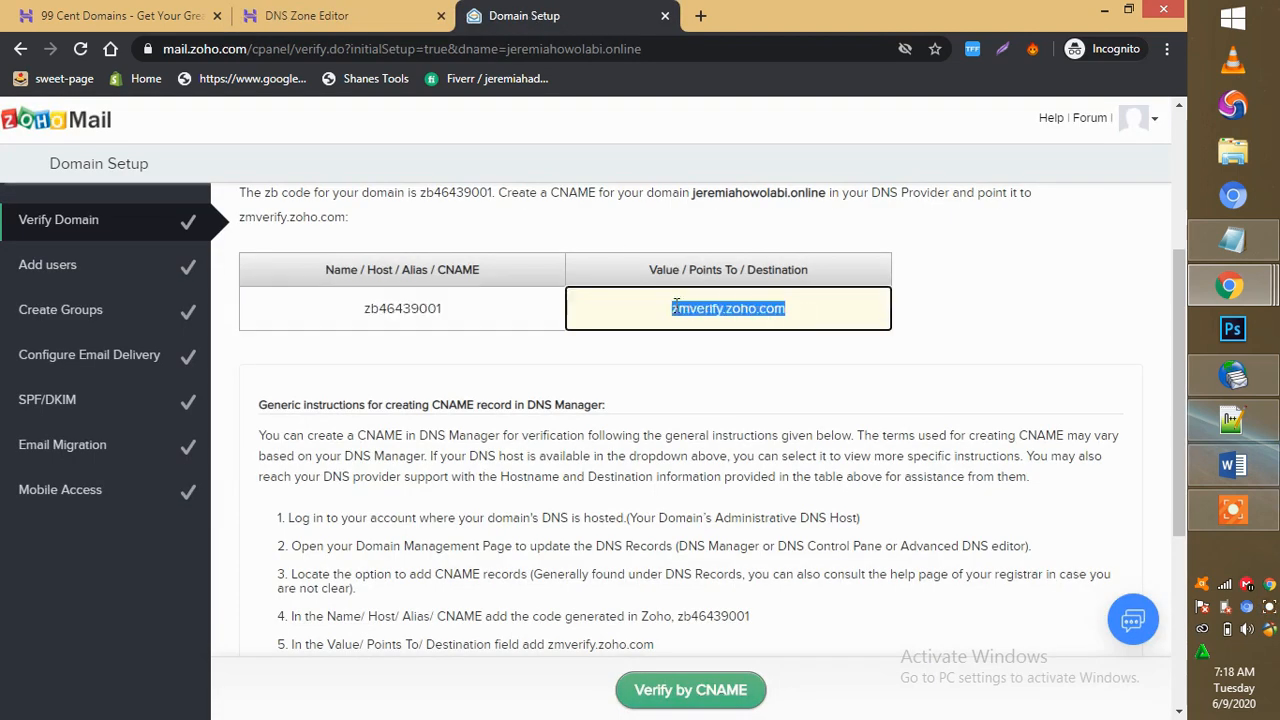
right_click(680, 312)
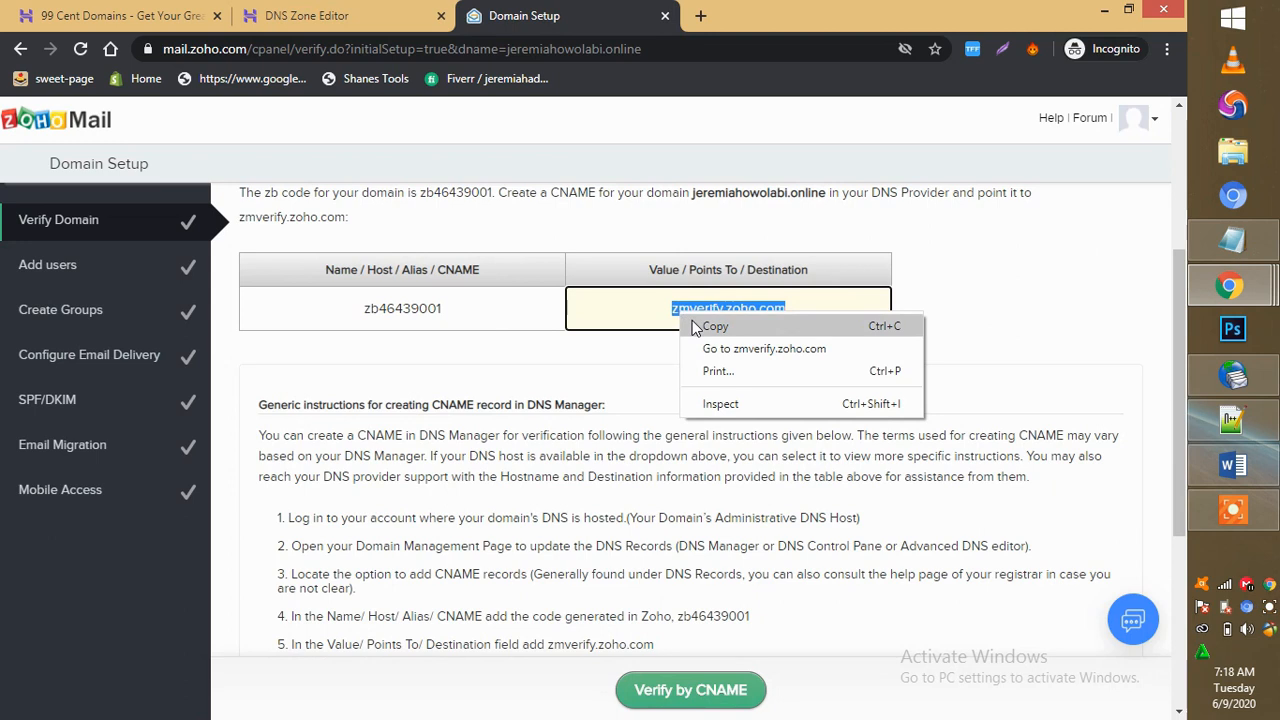
left_click(697, 327)
left_click_drag(648, 277, 817, 271)
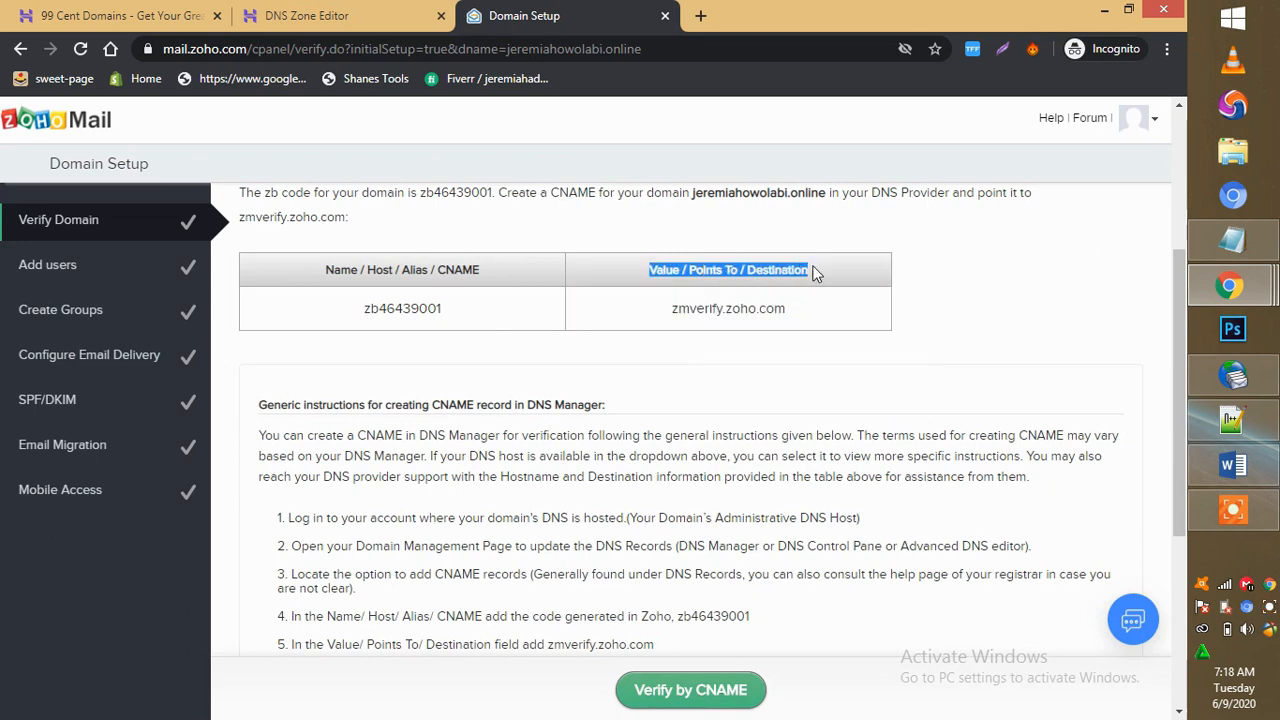
left_click_drag(480, 269, 344, 272)
left_click_drag(649, 268, 806, 263)
left_click(390, 16)
key("End")
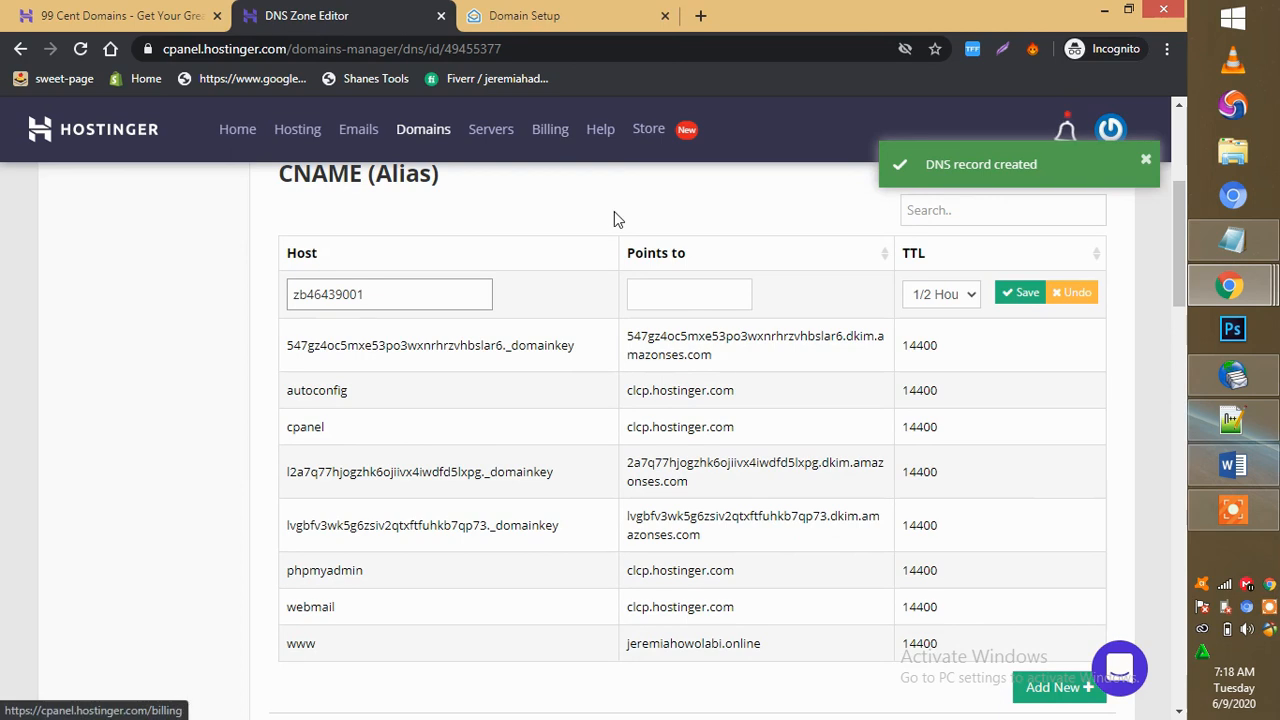
left_click(650, 291)
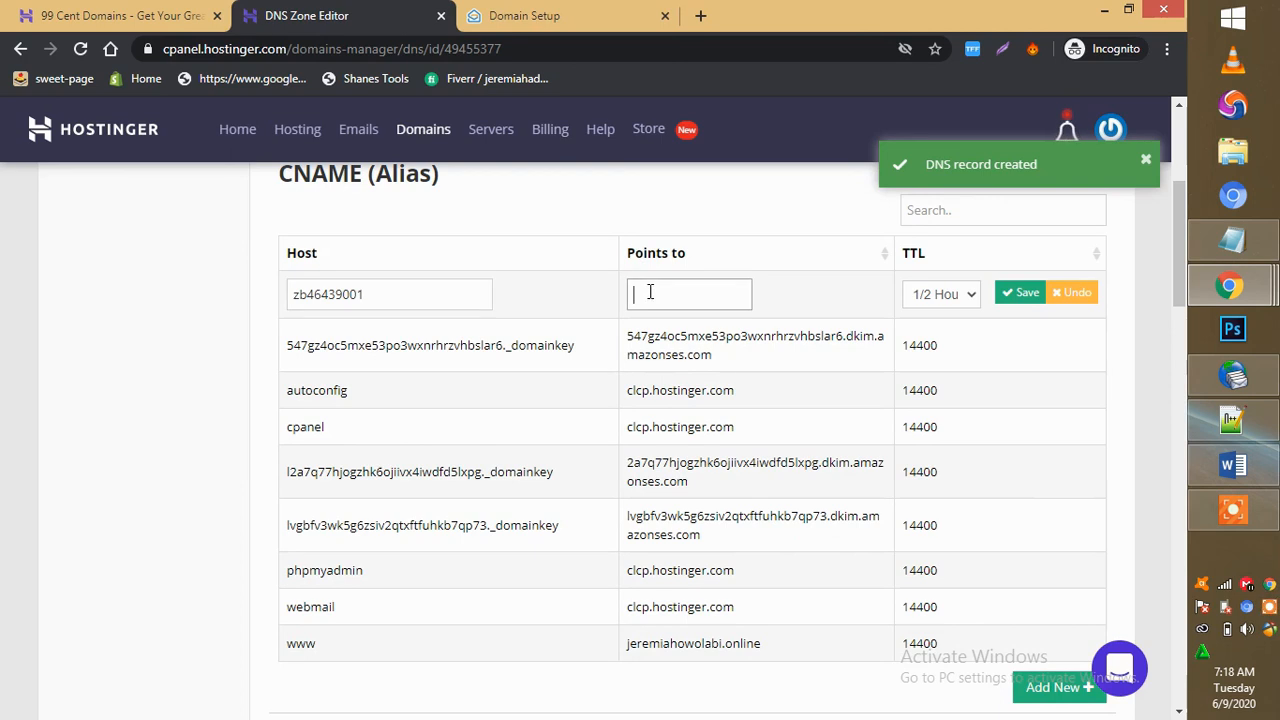
key("ctrl+v")
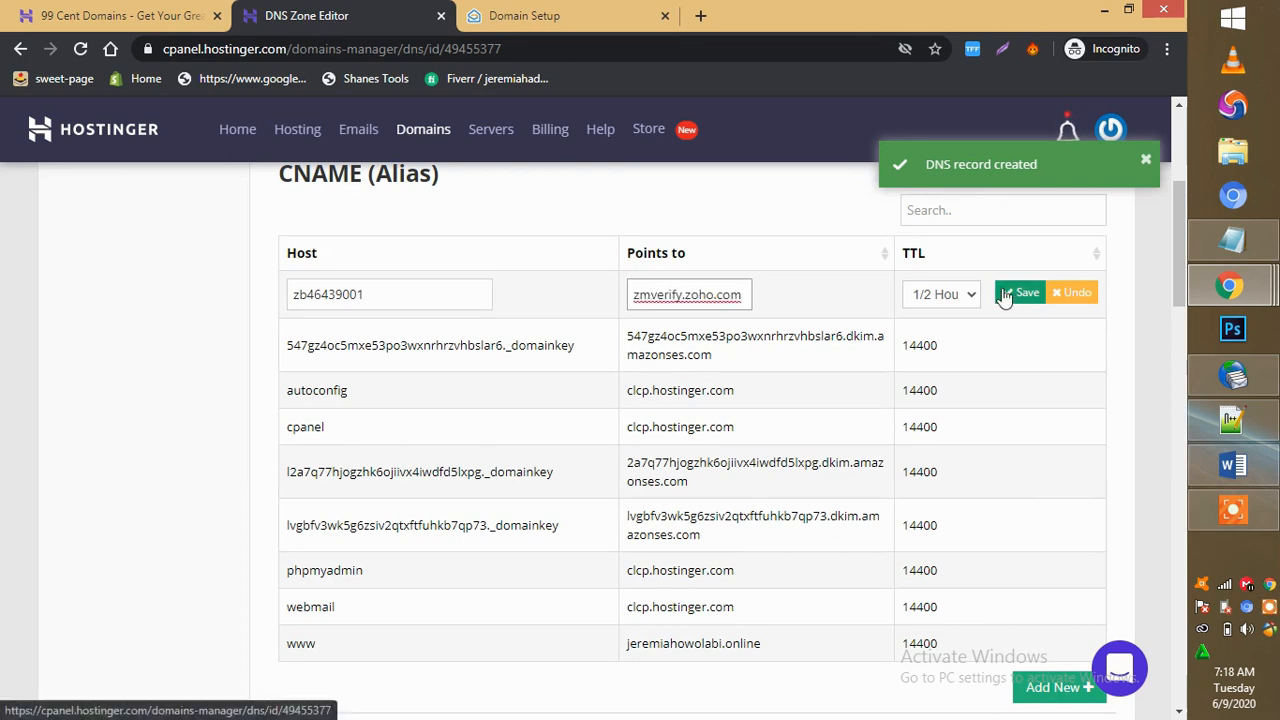
left_click(1005, 295)
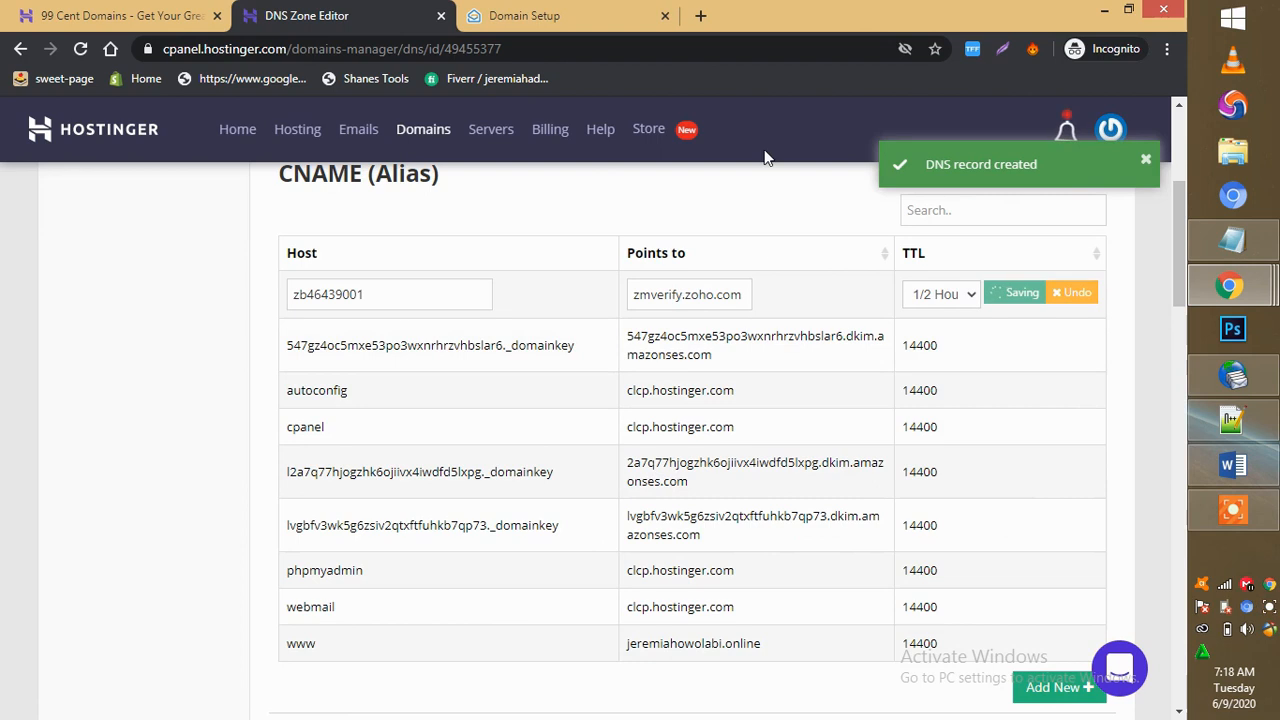
left_click(616, 9)
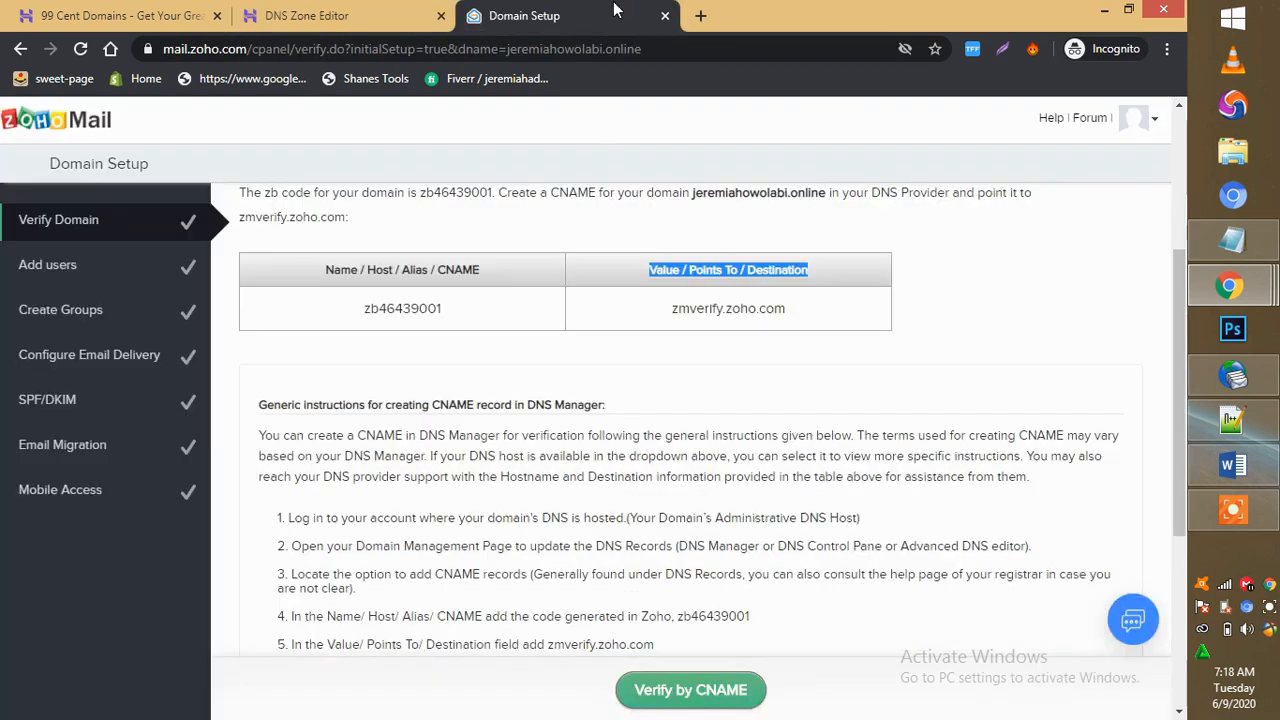
- Verify the domain by CNAME and create the 'contact' email account
left_click_drag(1177, 335, 1188, 521)
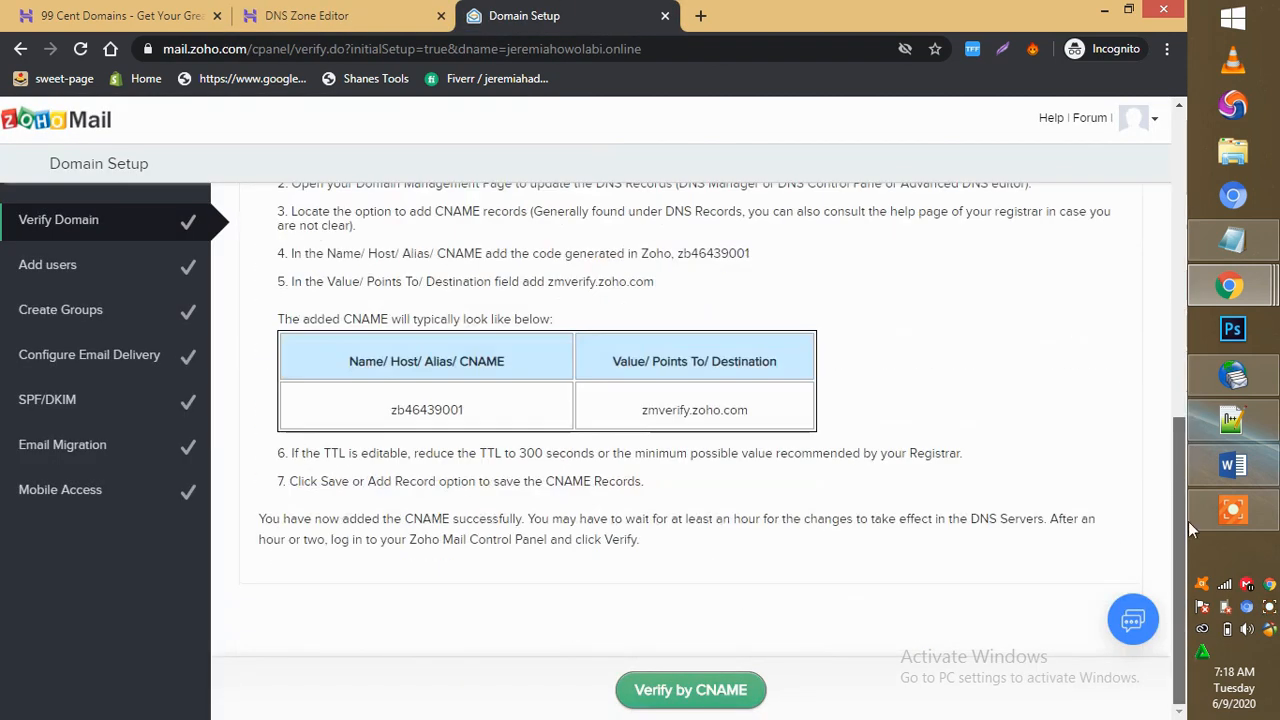
left_click(671, 677)
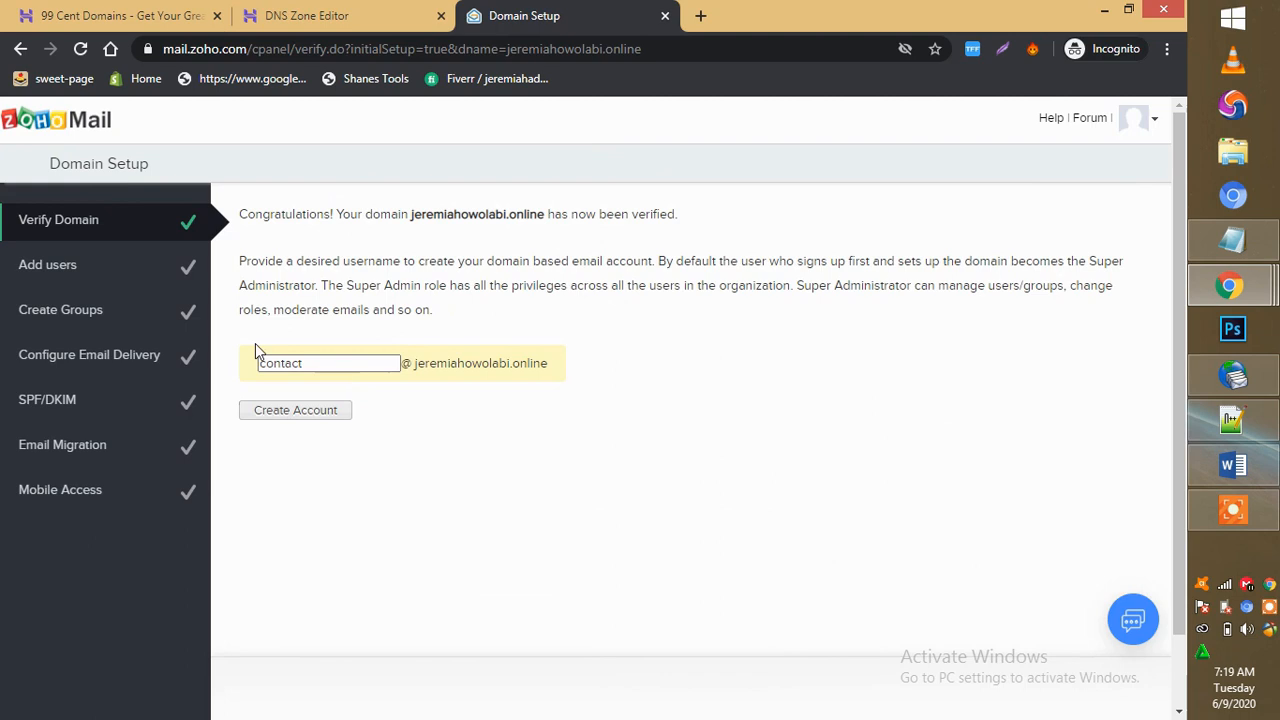
left_click(341, 368)
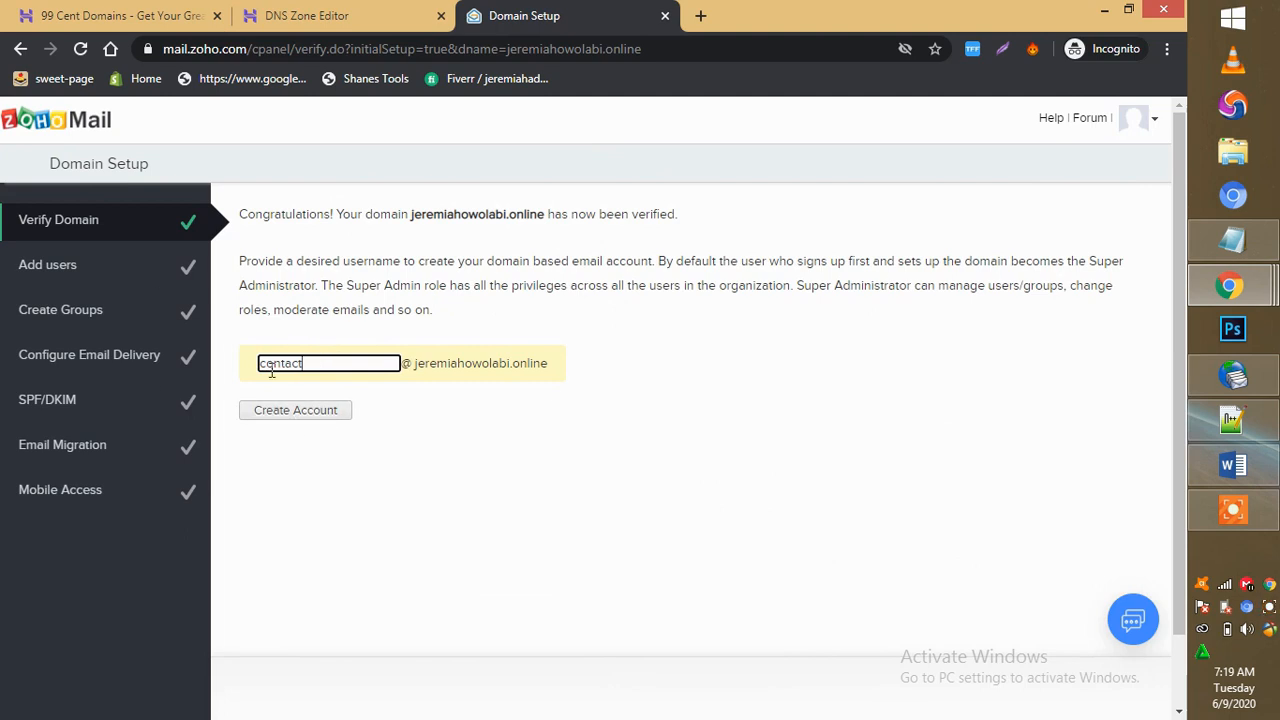
left_click(336, 415)
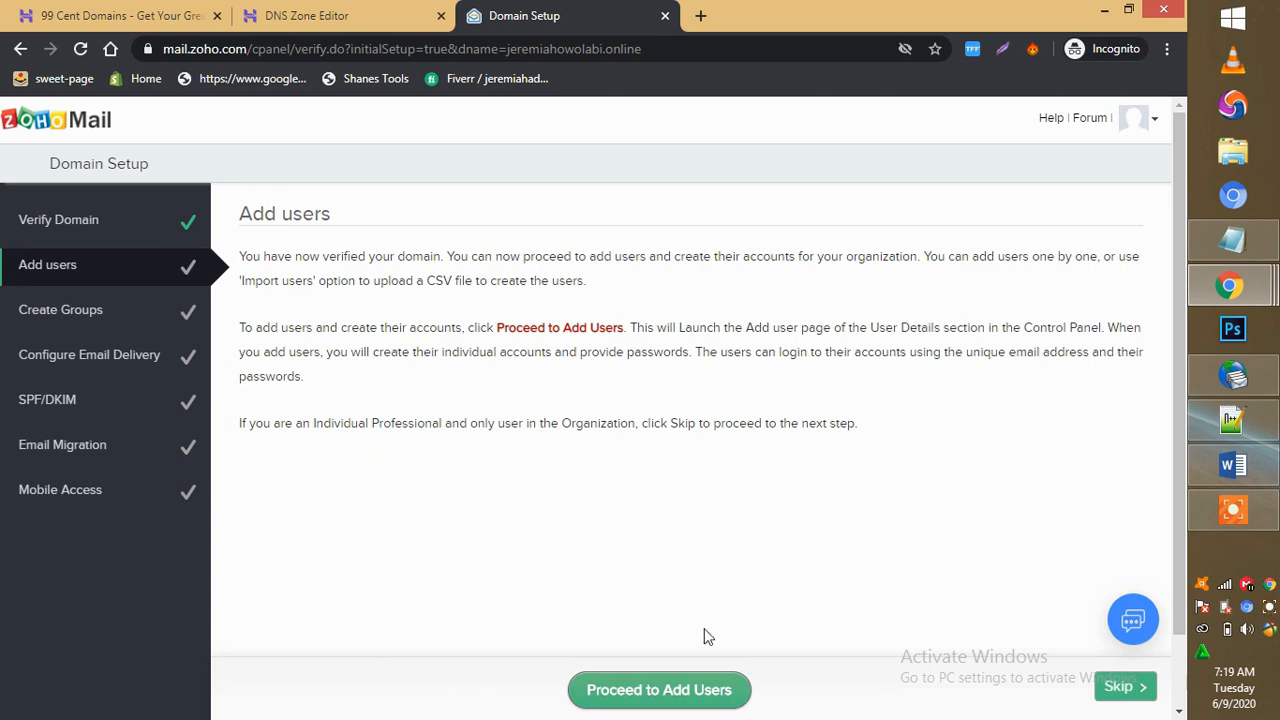
- Skip the Add users and Groups pages to reach Configure Email Delivery with Zoho's three MX records
left_click(1124, 690)
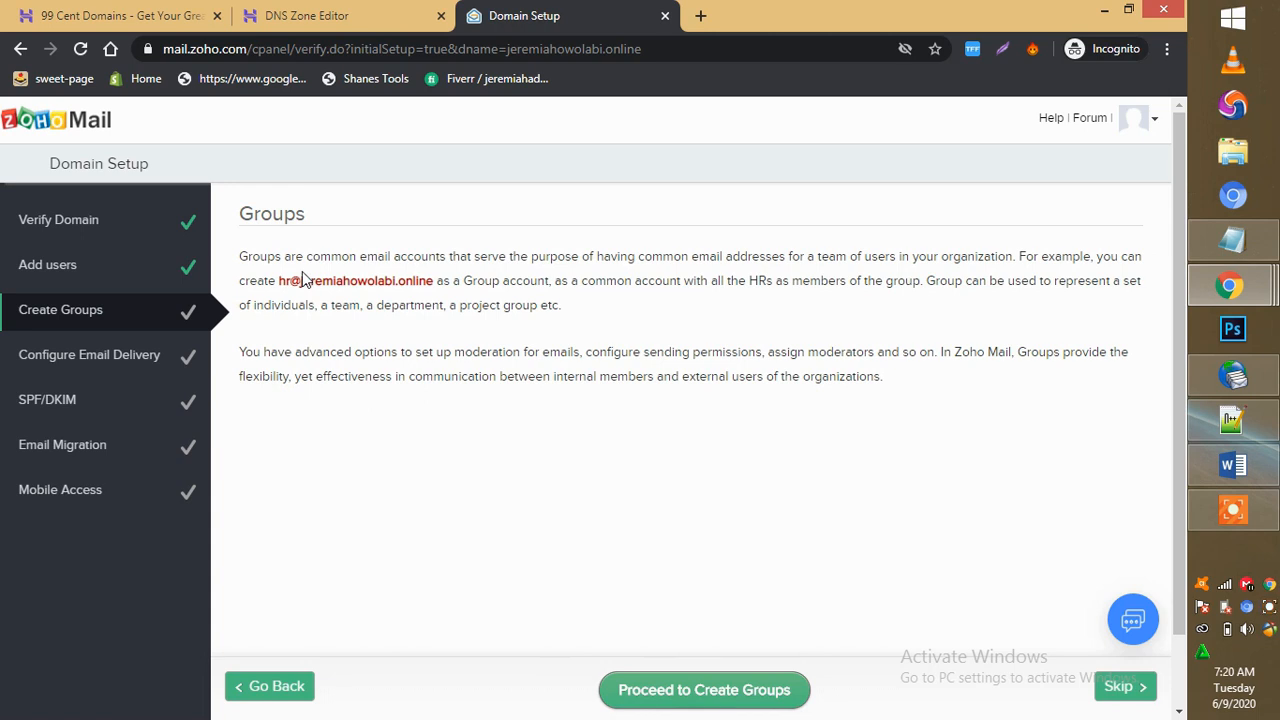
left_click_drag(288, 283, 279, 283)
double_click(365, 280)
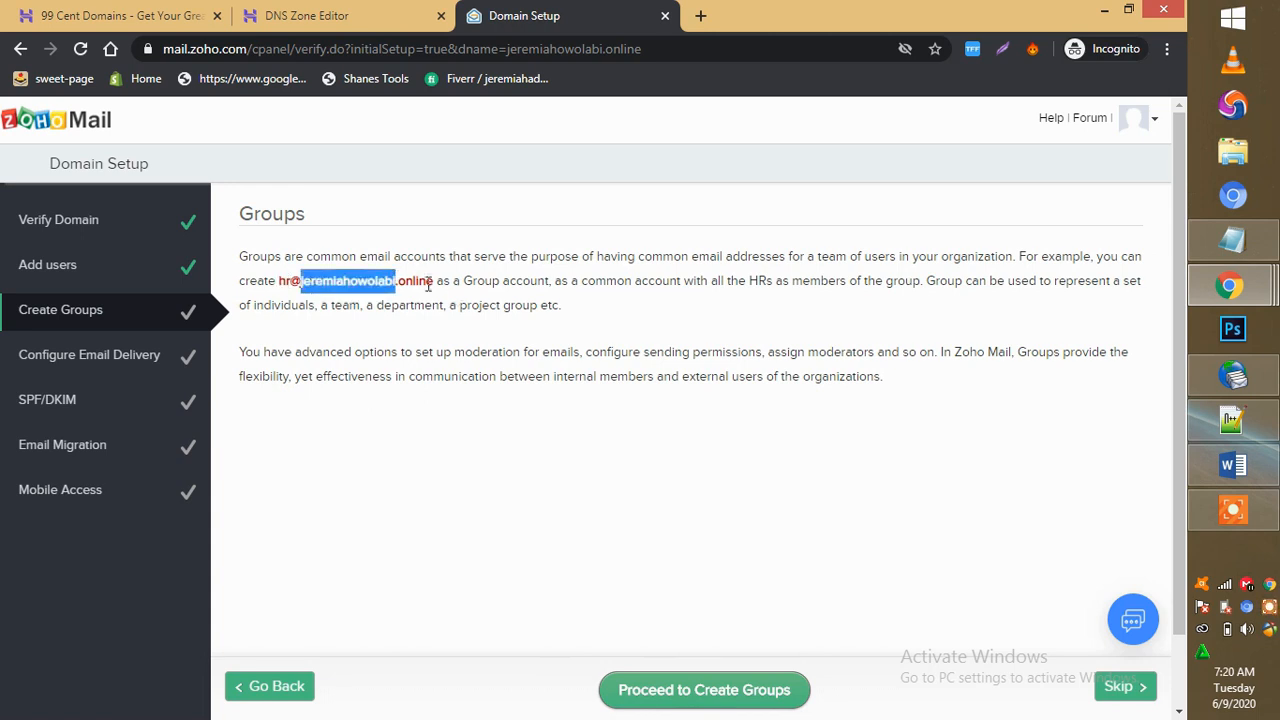
left_click_drag(399, 283, 433, 283)
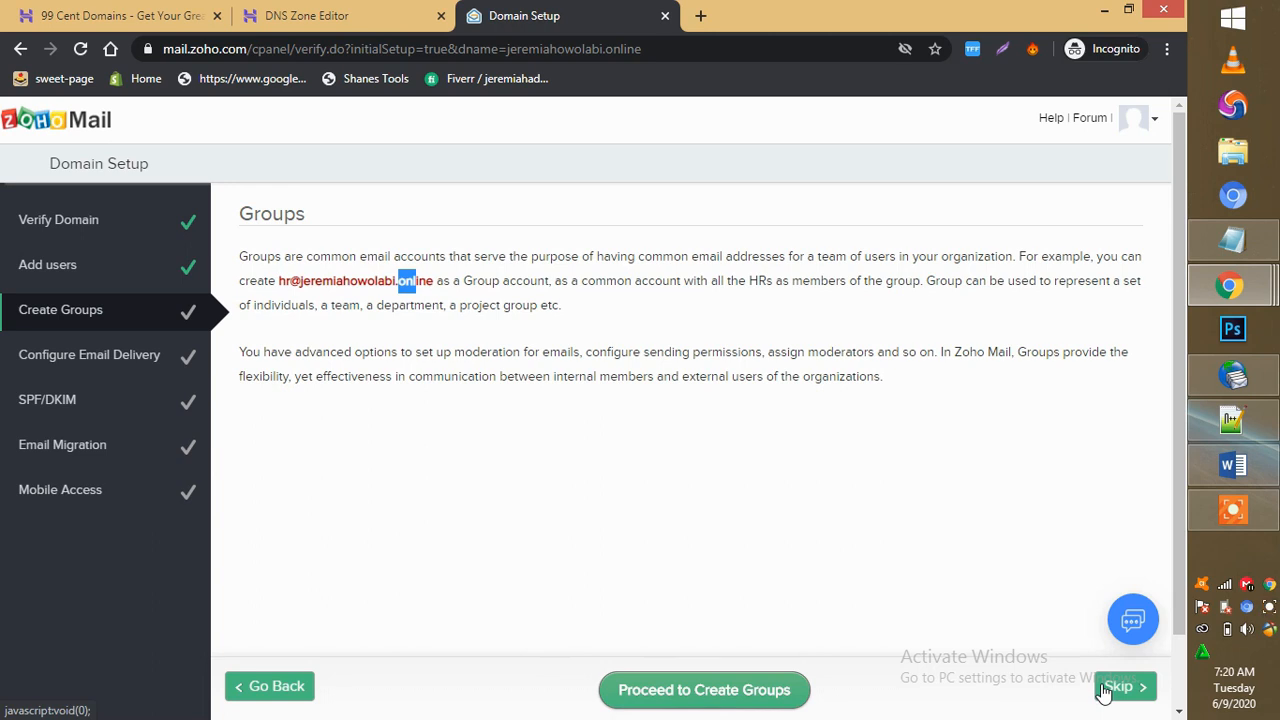
left_click(1112, 692)
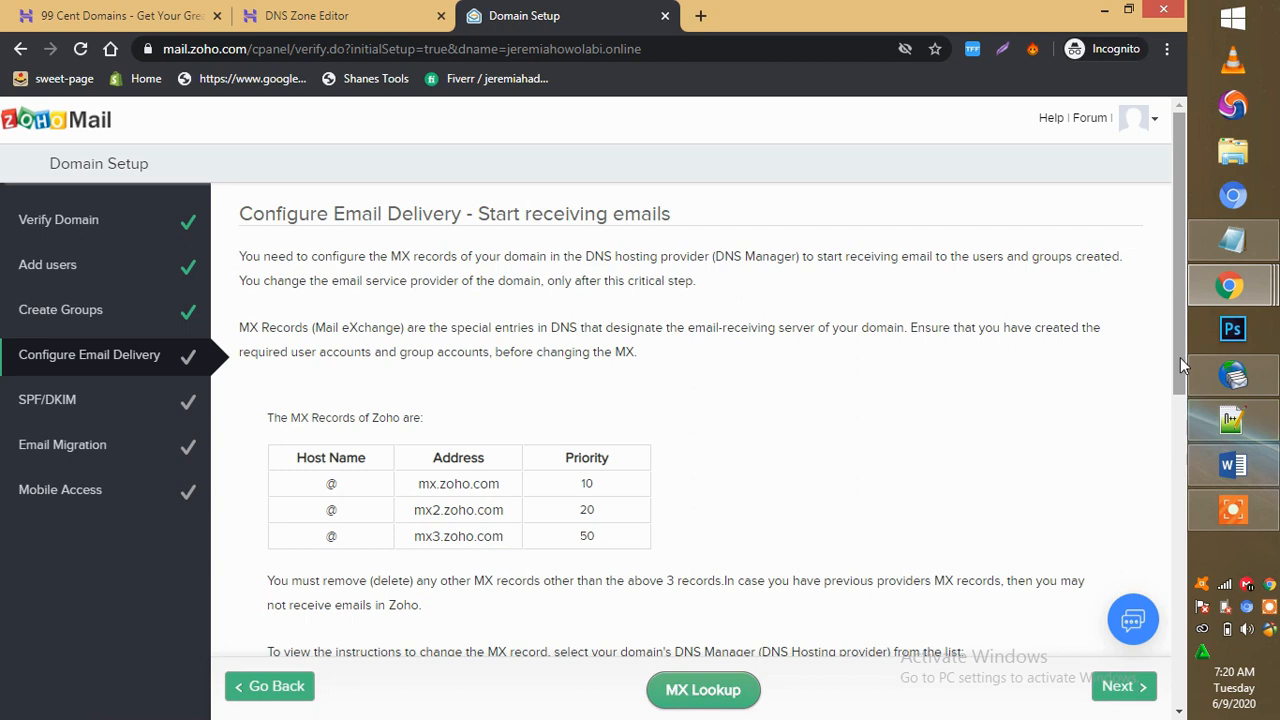
- Copy mx.zoho.com from Zoho's MX table and go back to Hostinger's DNS Zone Editor
left_click_drag(1180, 366, 1186, 430)
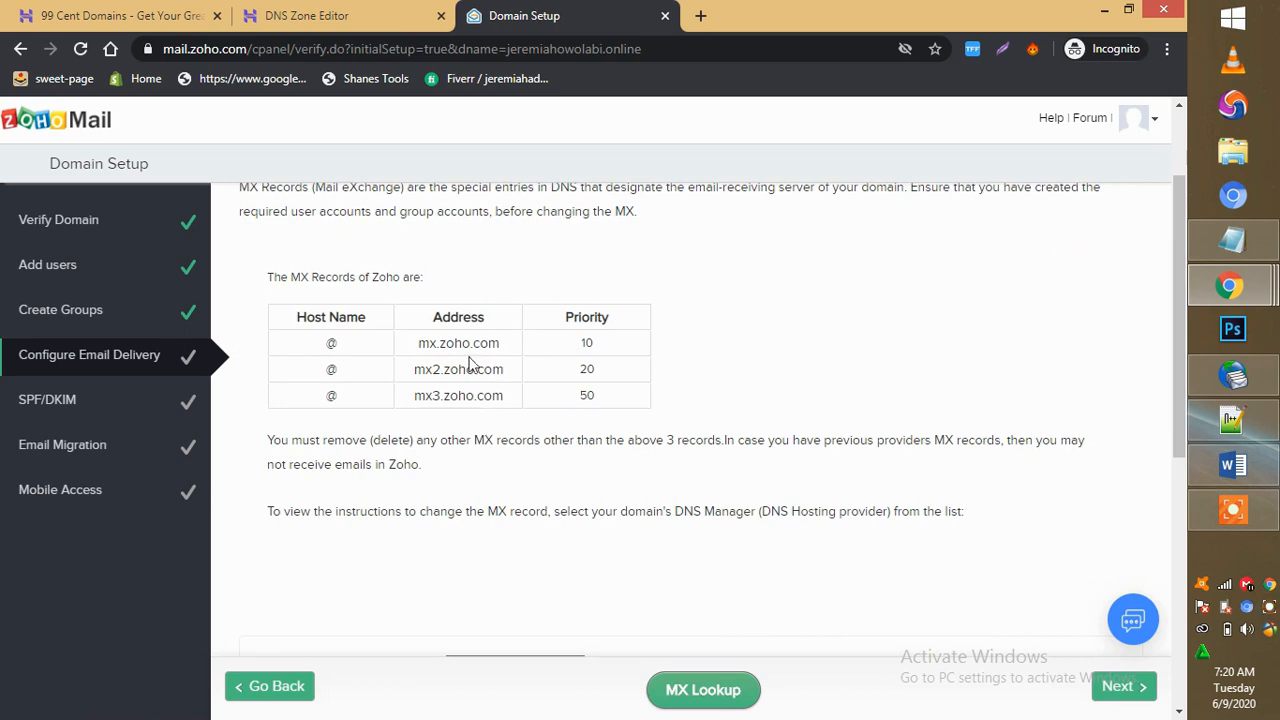
mouse_move(418, 343)
left_mouse_down()
mouse_move(498, 346)
mouse_move(422, 344)
left_mouse_up()
left_click(499, 346)
right_click(422, 344)
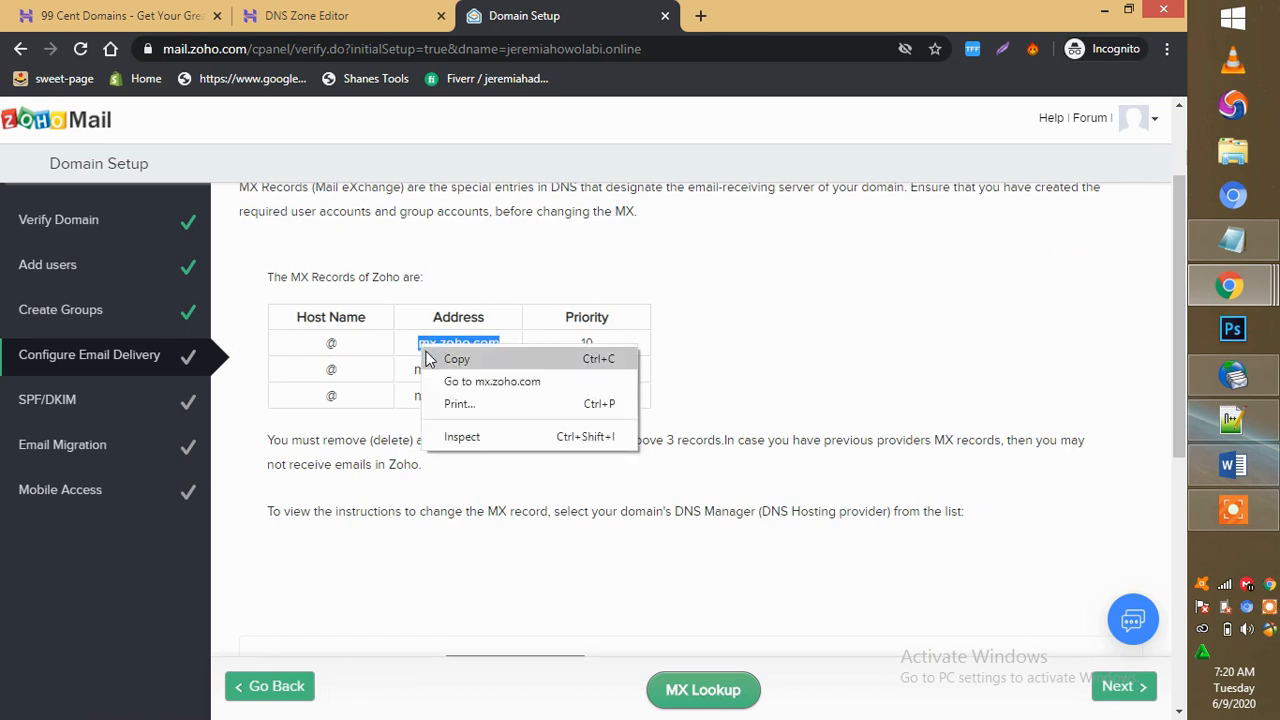
left_click(440, 357)
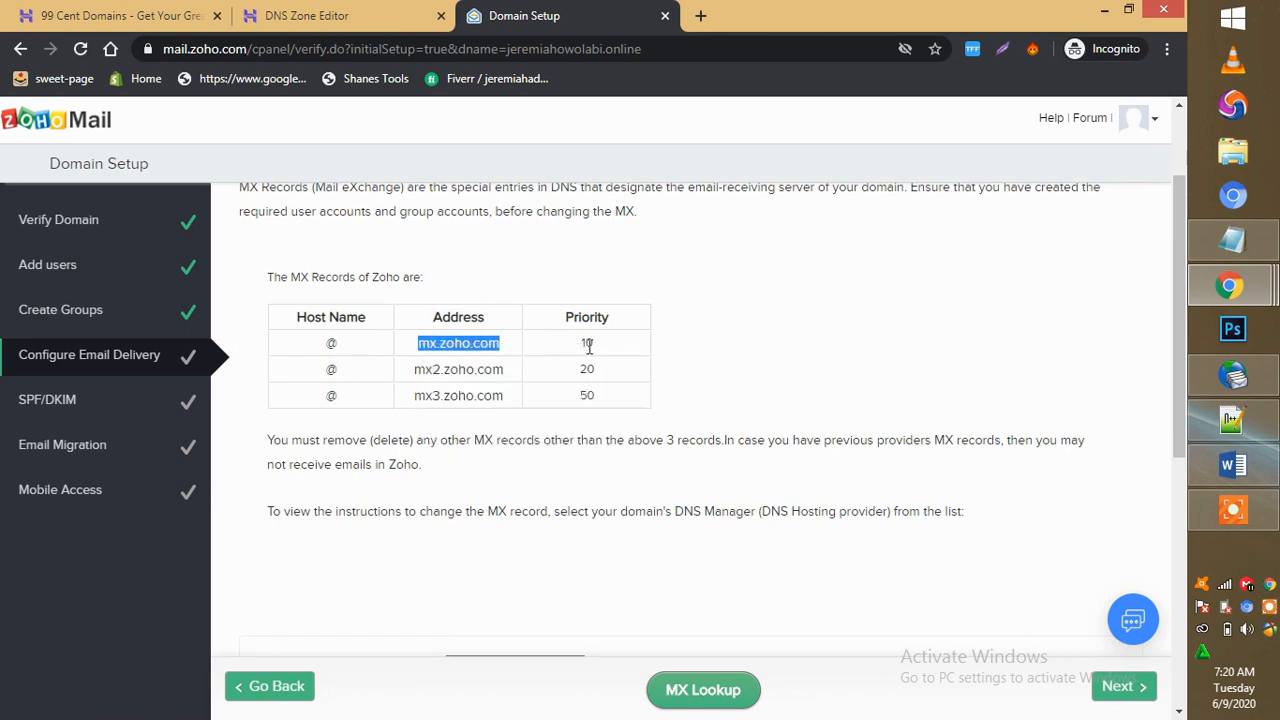
left_click(313, 15)
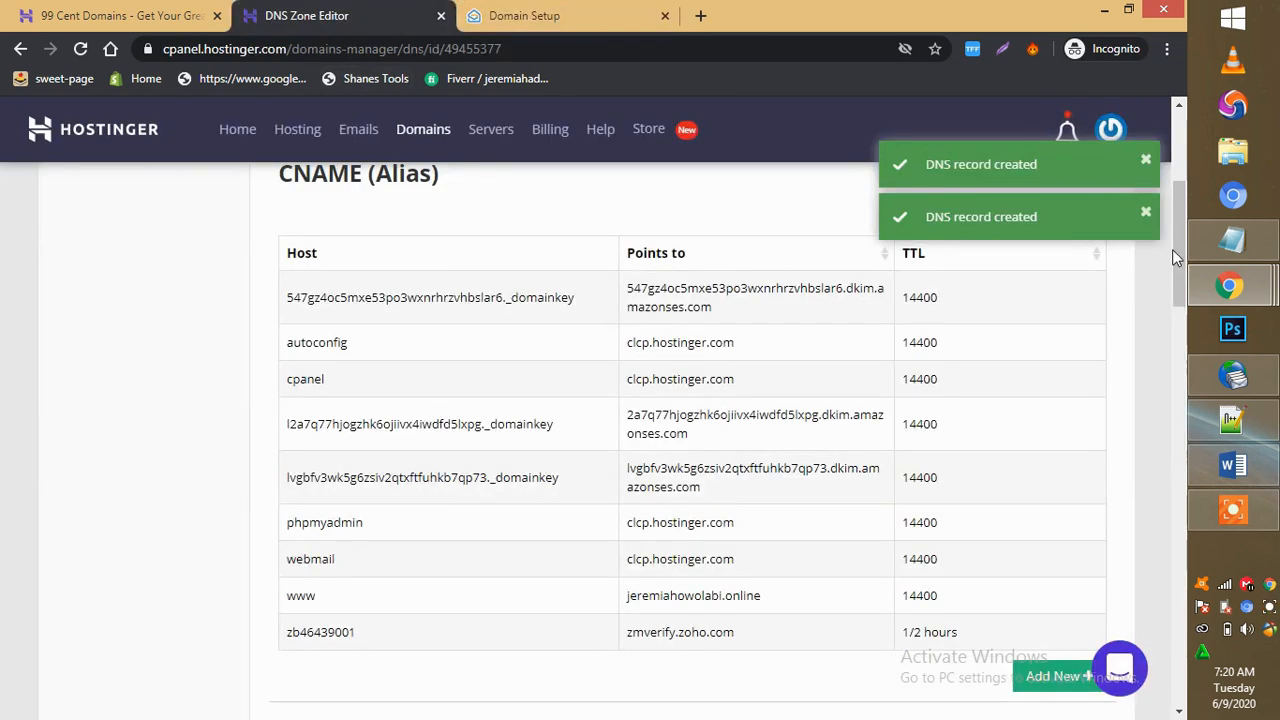
- Dismiss Hostinger's record-created notices and start a new MX record row, pasting mx.zoho.com into it
left_click(1147, 218)
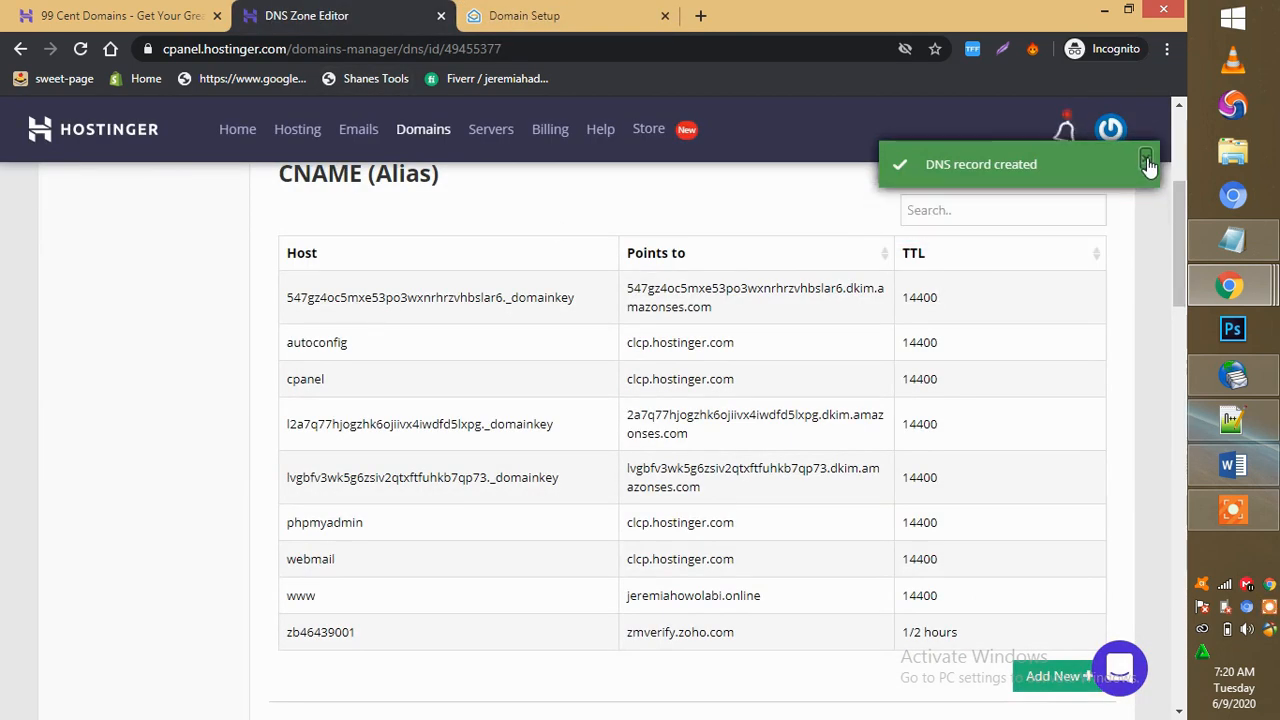
left_click(1146, 161)
left_click_drag(1174, 221, 1172, 324)
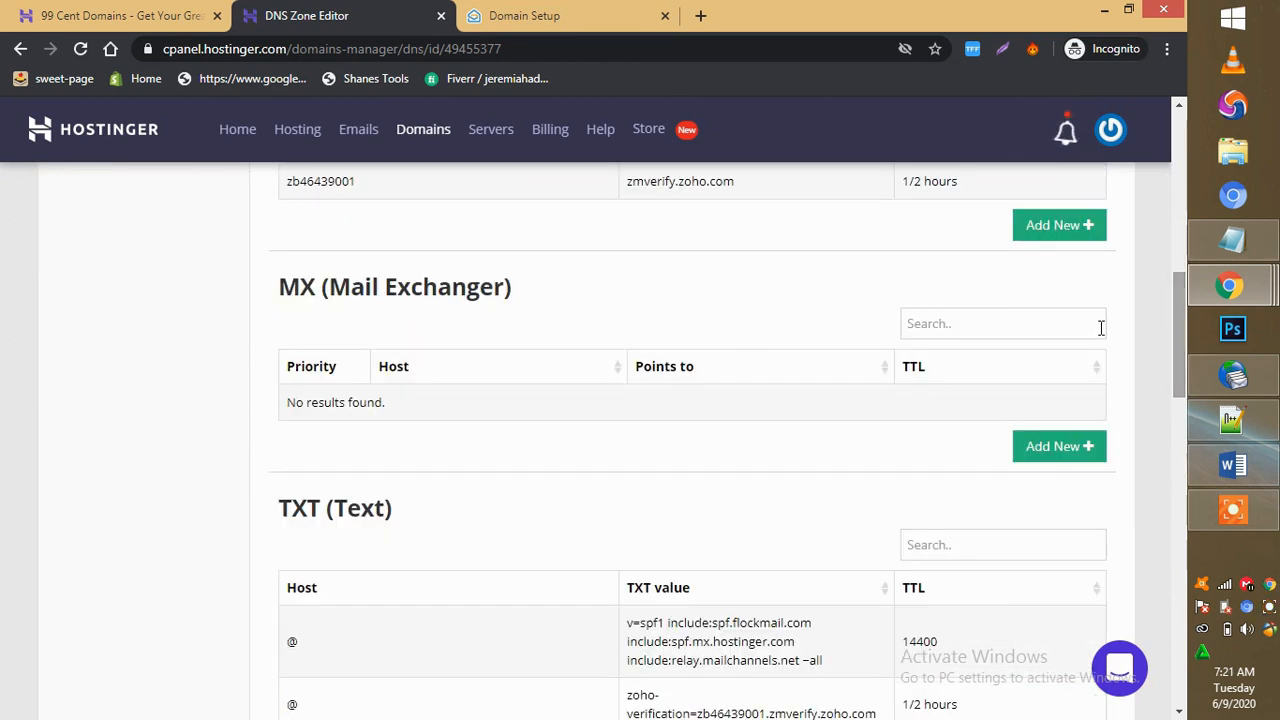
left_click_drag(266, 300, 525, 298)
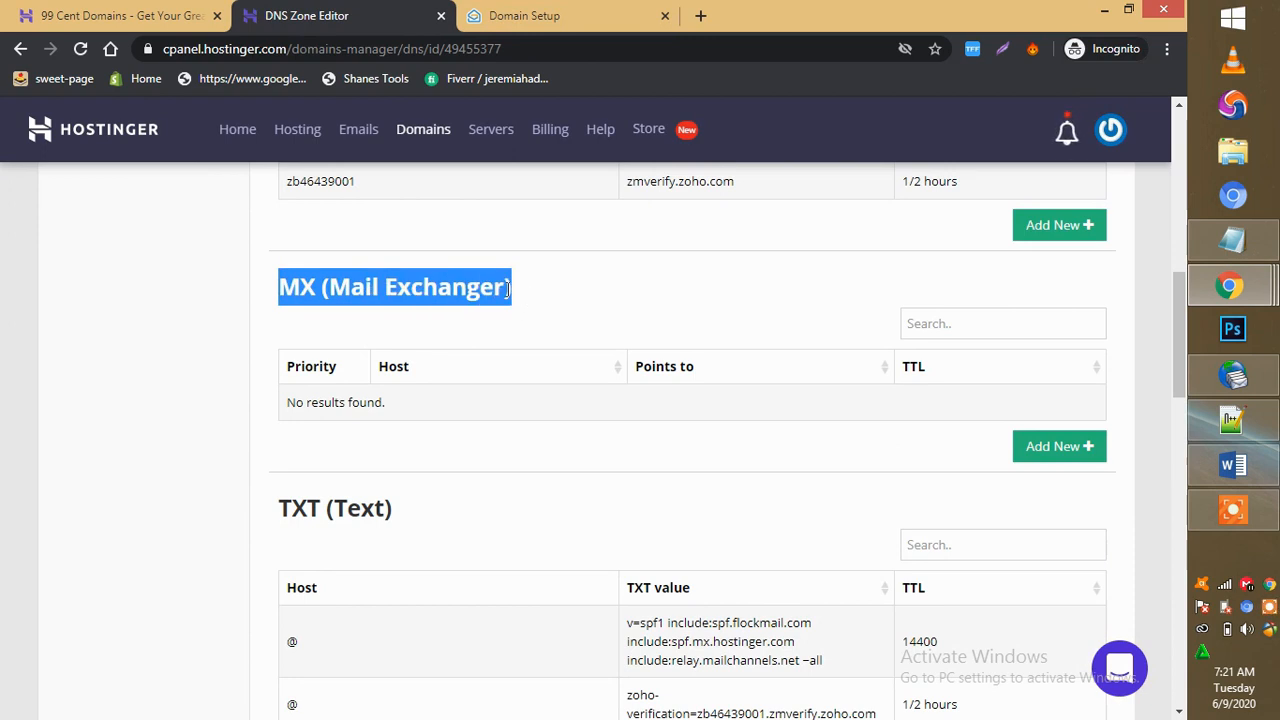
left_click(494, 289)
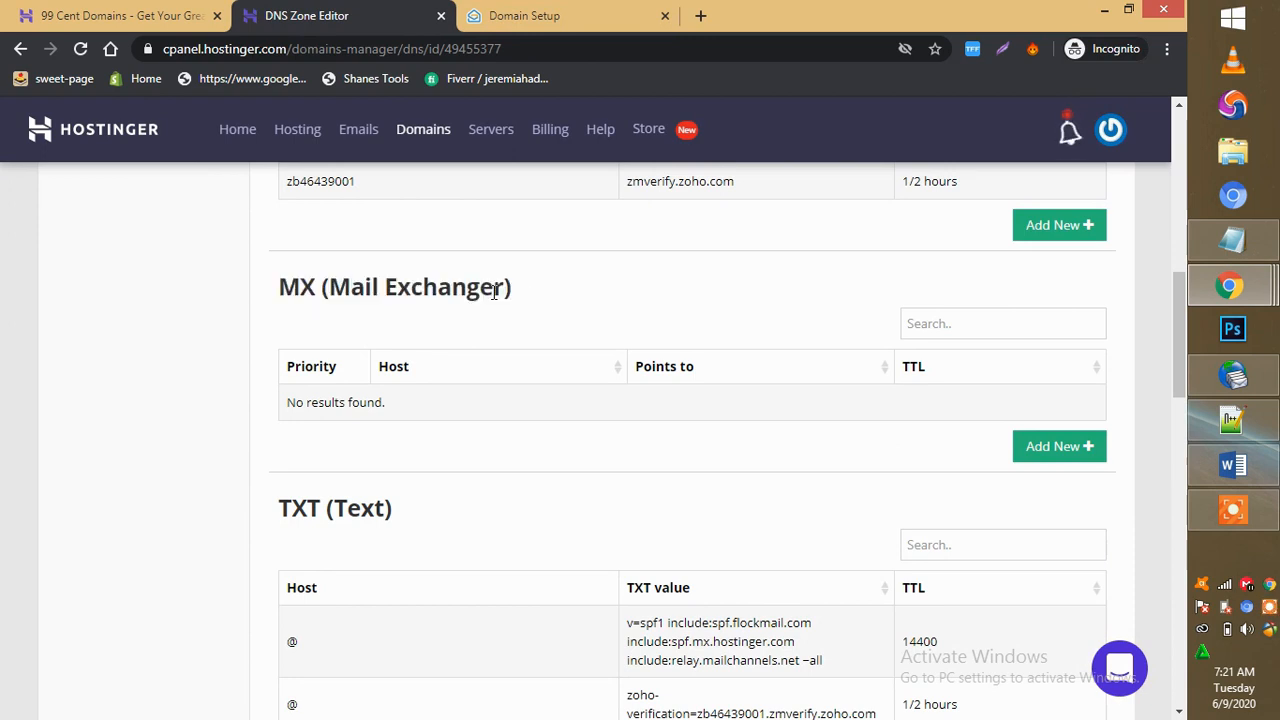
left_click(1058, 447)
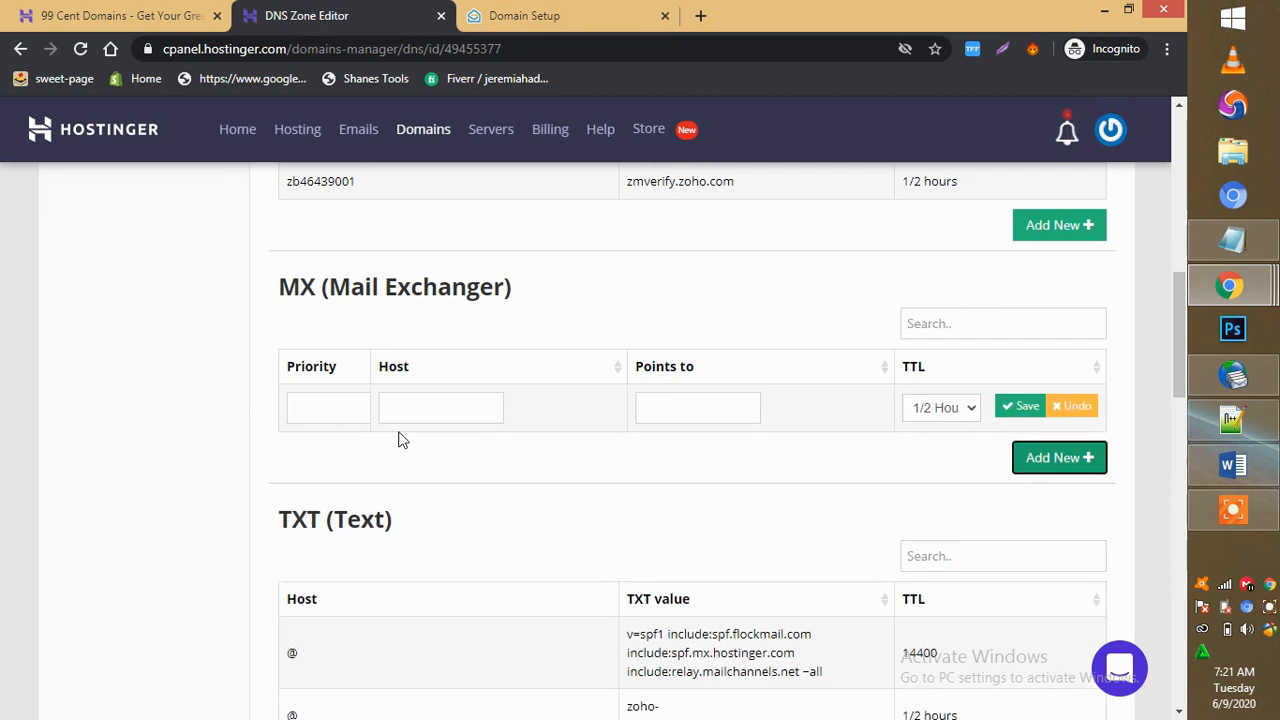
left_click(333, 408)
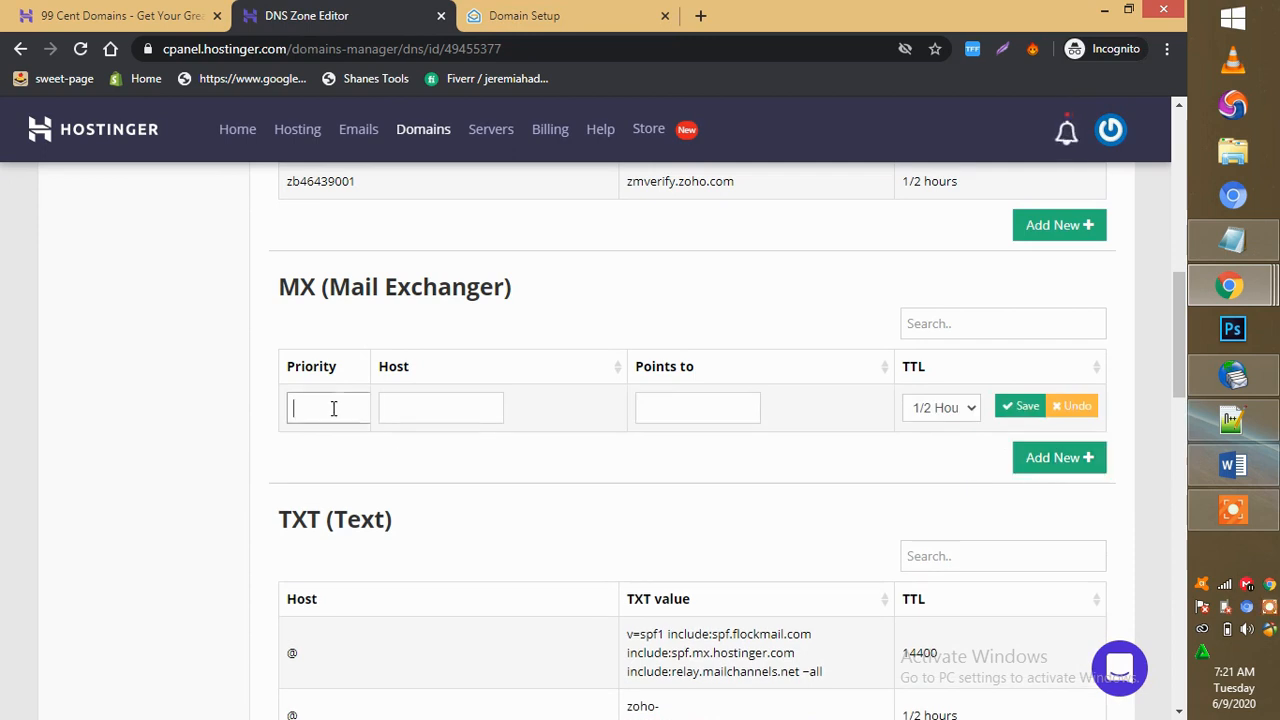
left_click(415, 412)
key("ctrl+v")
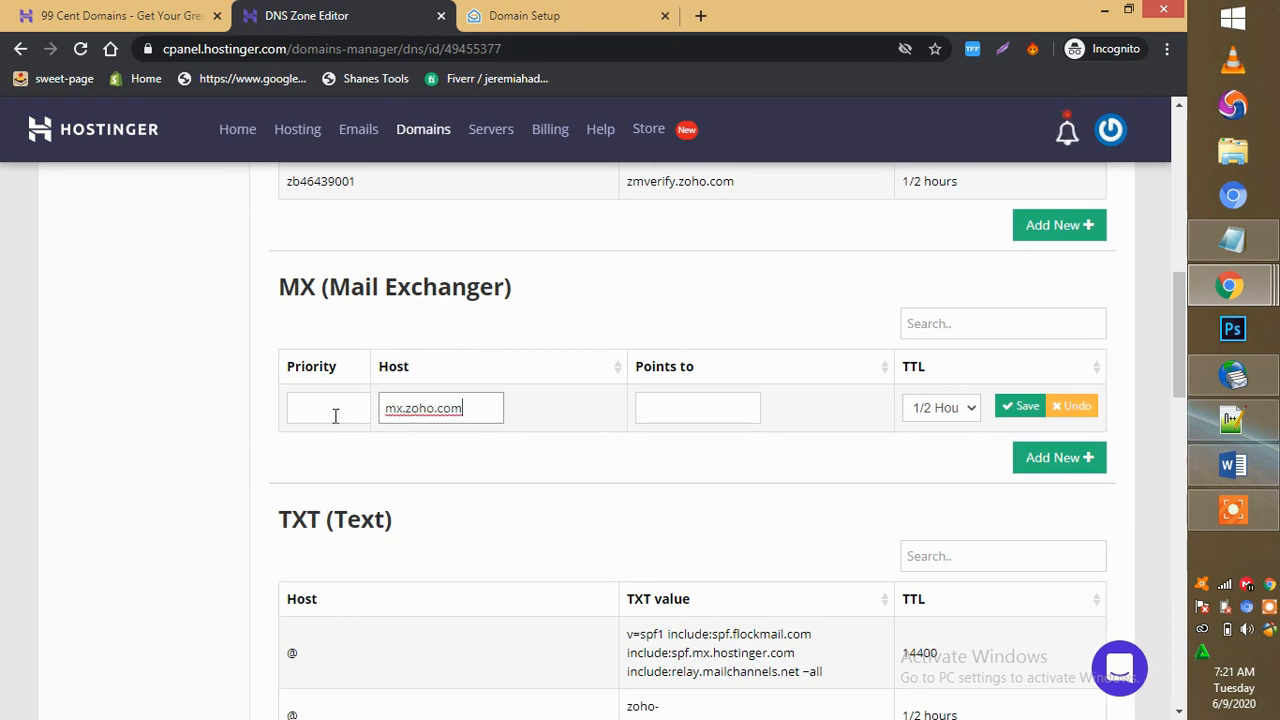
left_click(335, 415)
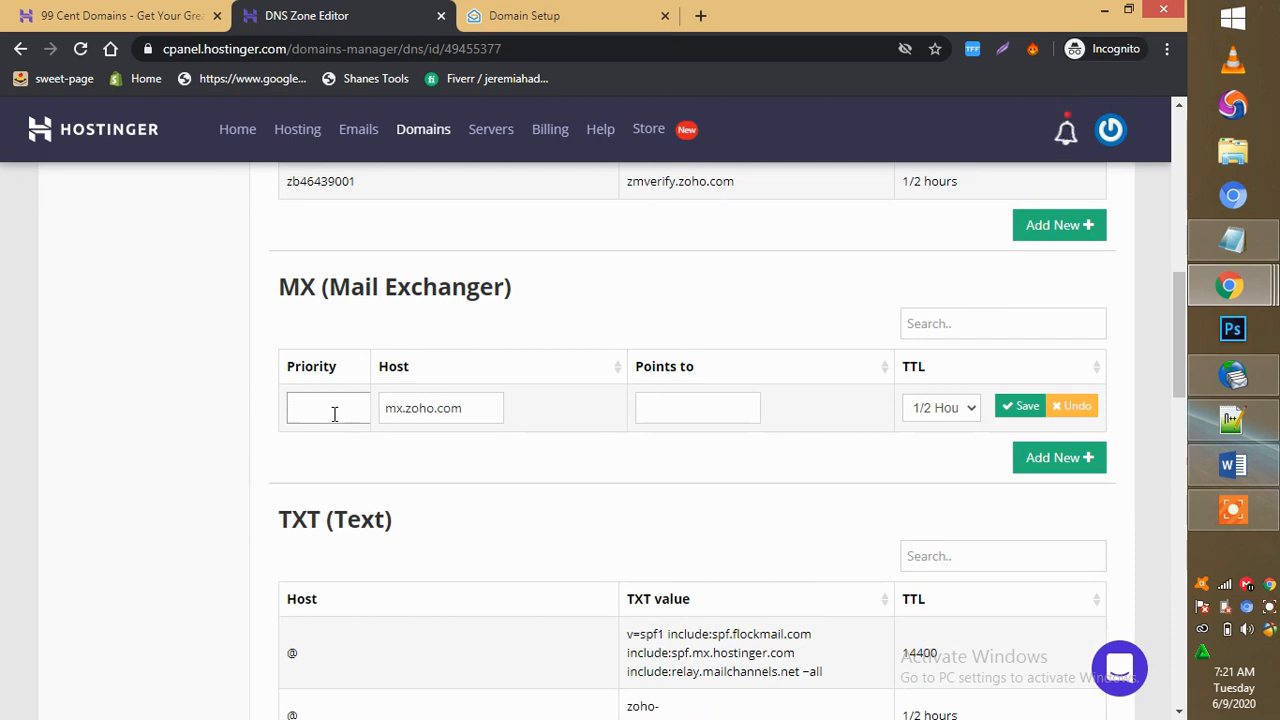
left_click(677, 408)
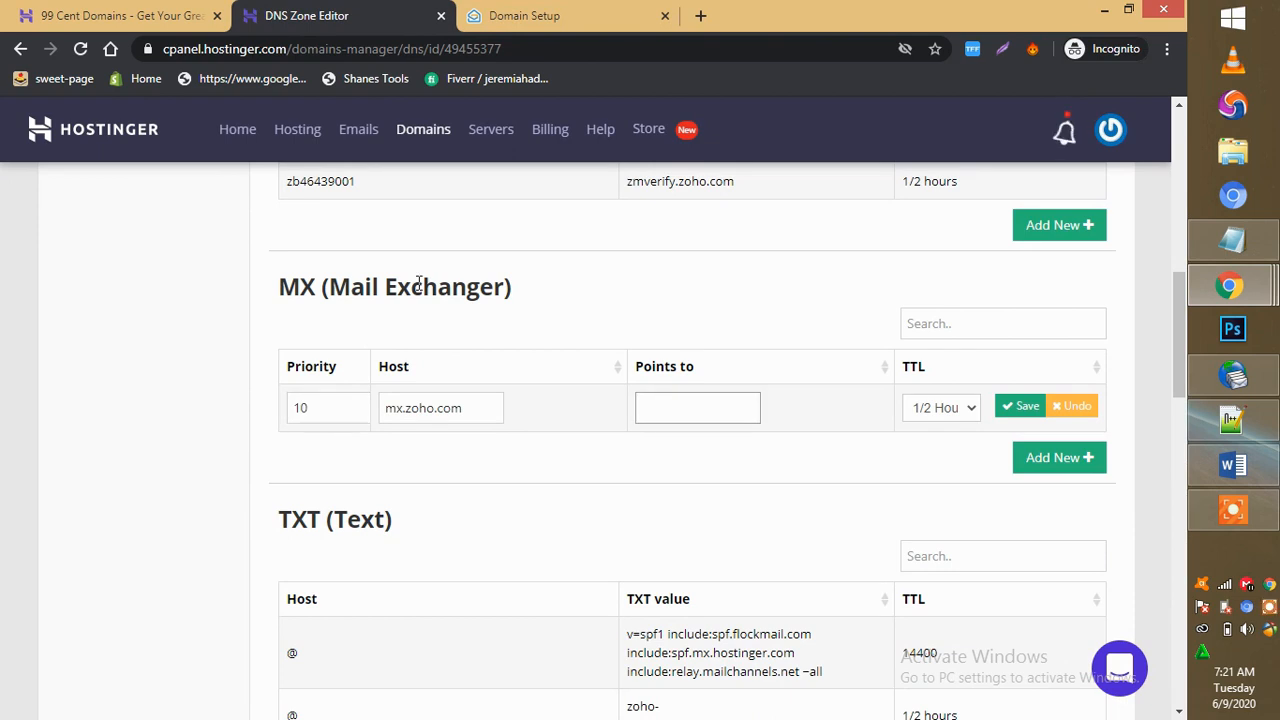
- Move mx.zoho.com from Host into Points to, set Host to @, and save the priority 10 record
left_click(531, 12)
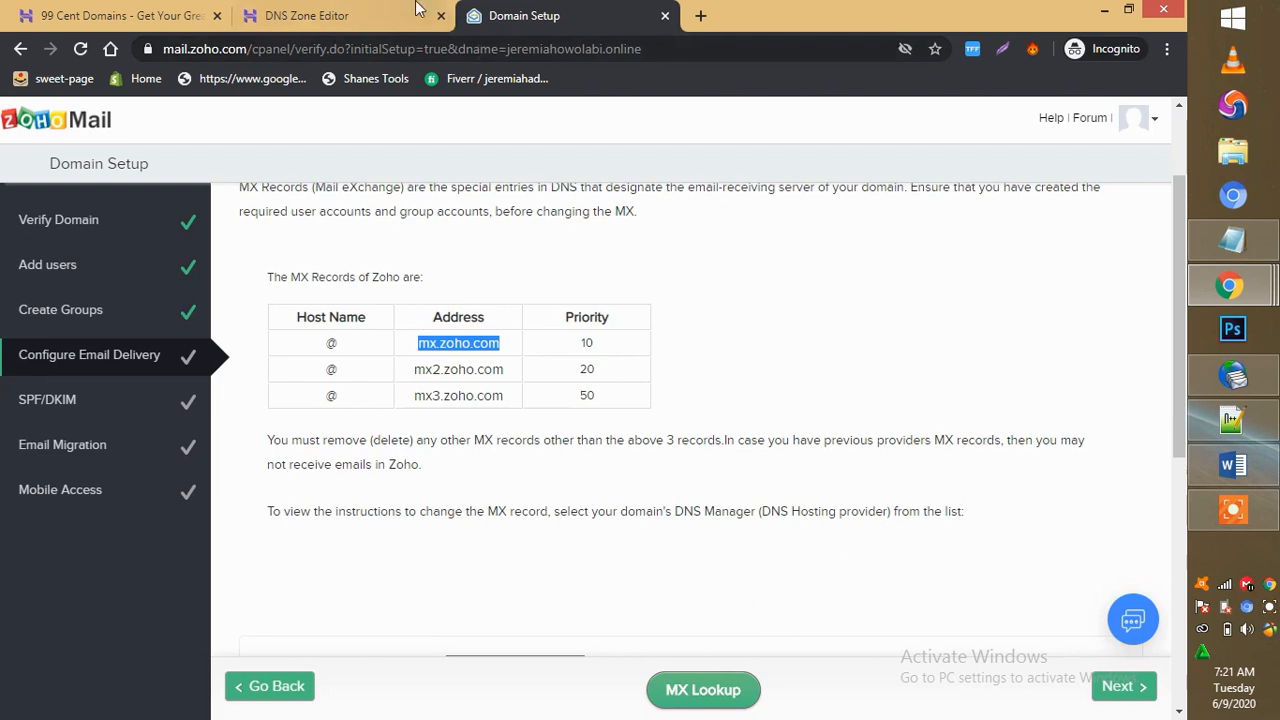
left_click(363, 10)
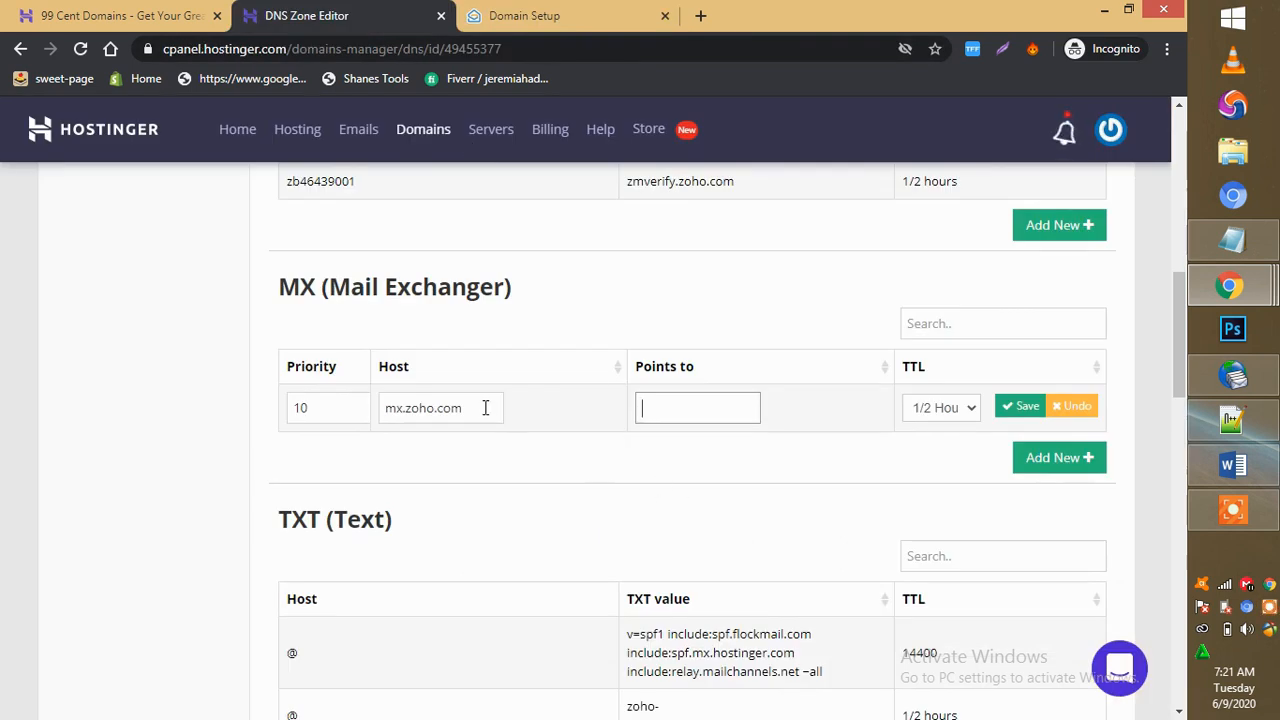
left_click_drag(483, 408, 344, 404)
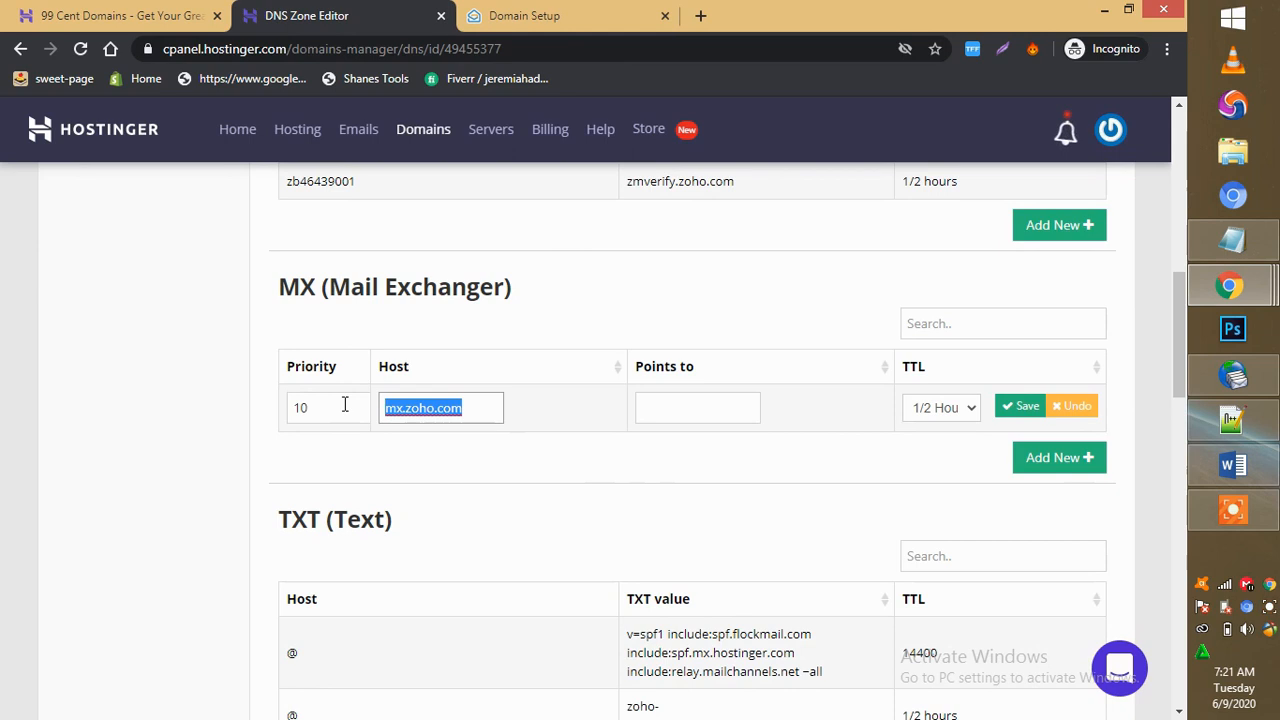
key("BackSpace")
left_click(706, 408)
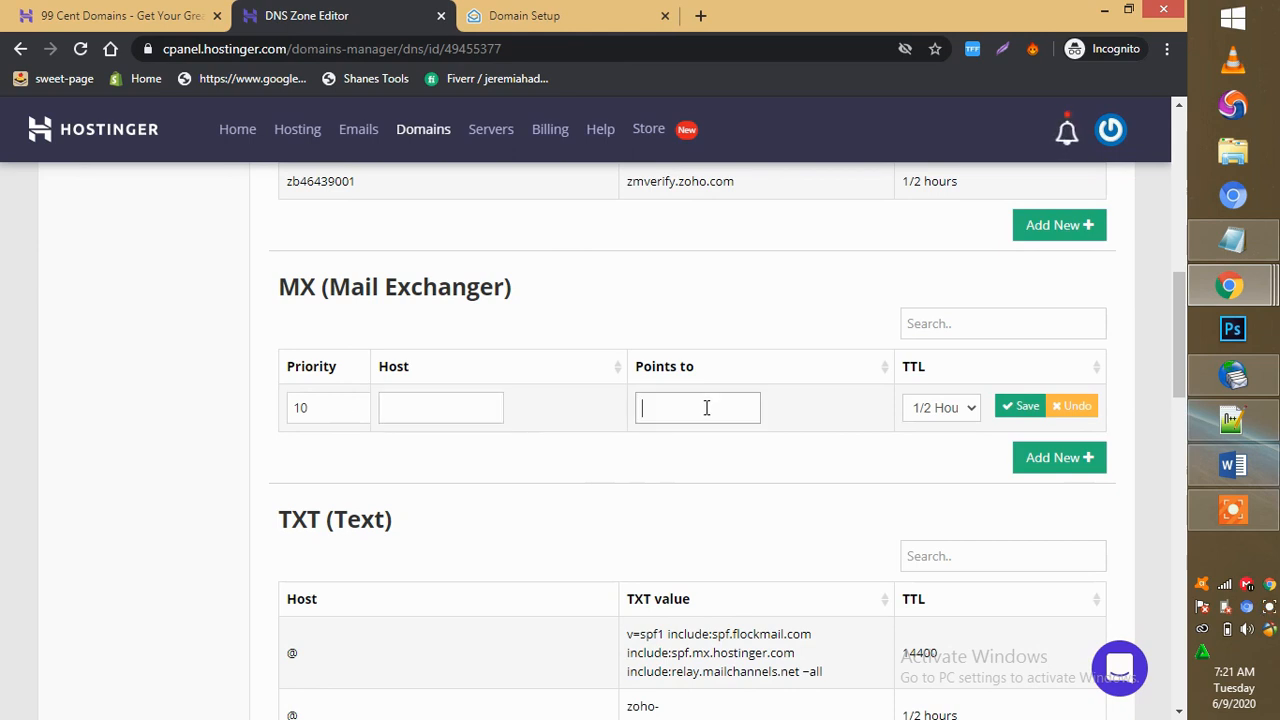
key("ctrl+v")
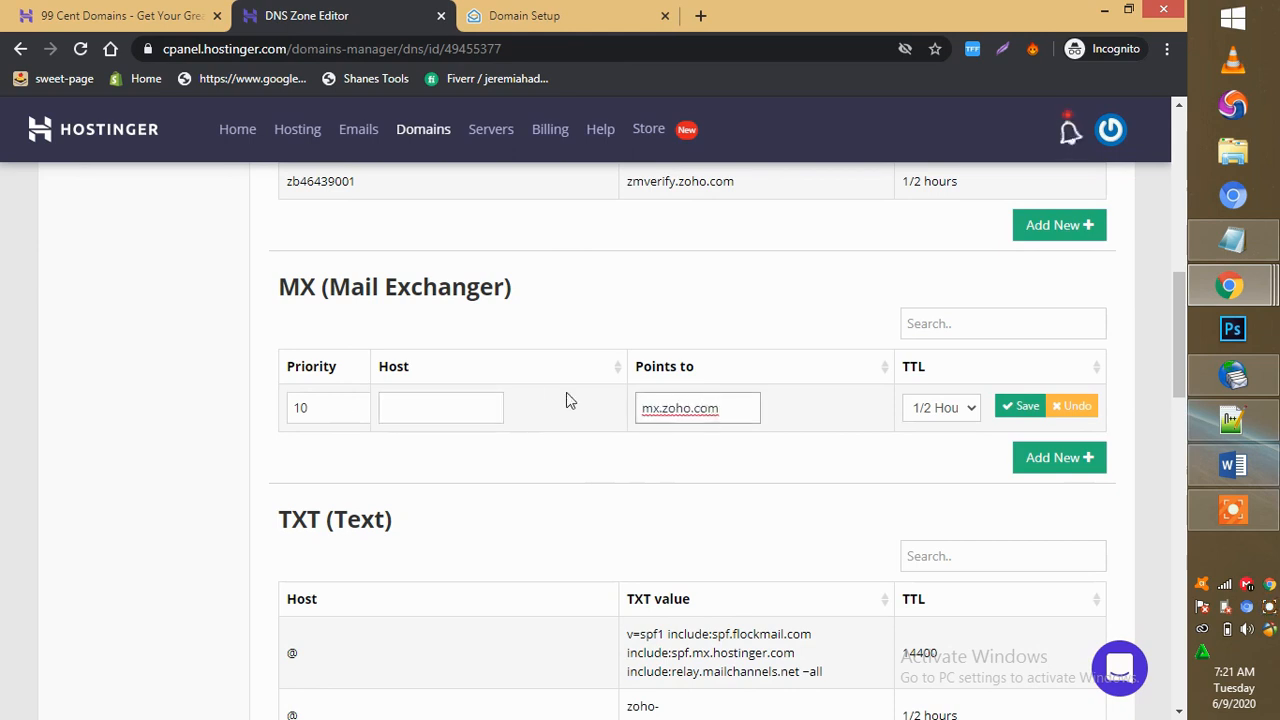
left_click(456, 408)
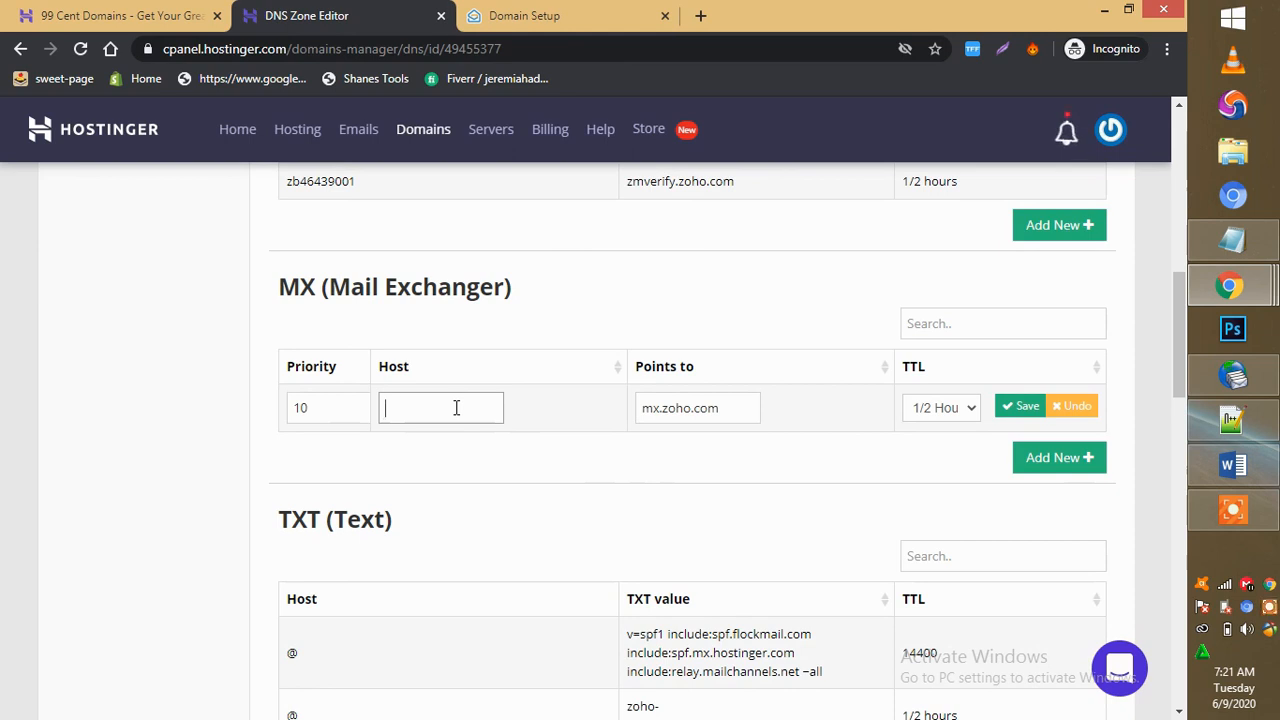
type("@")
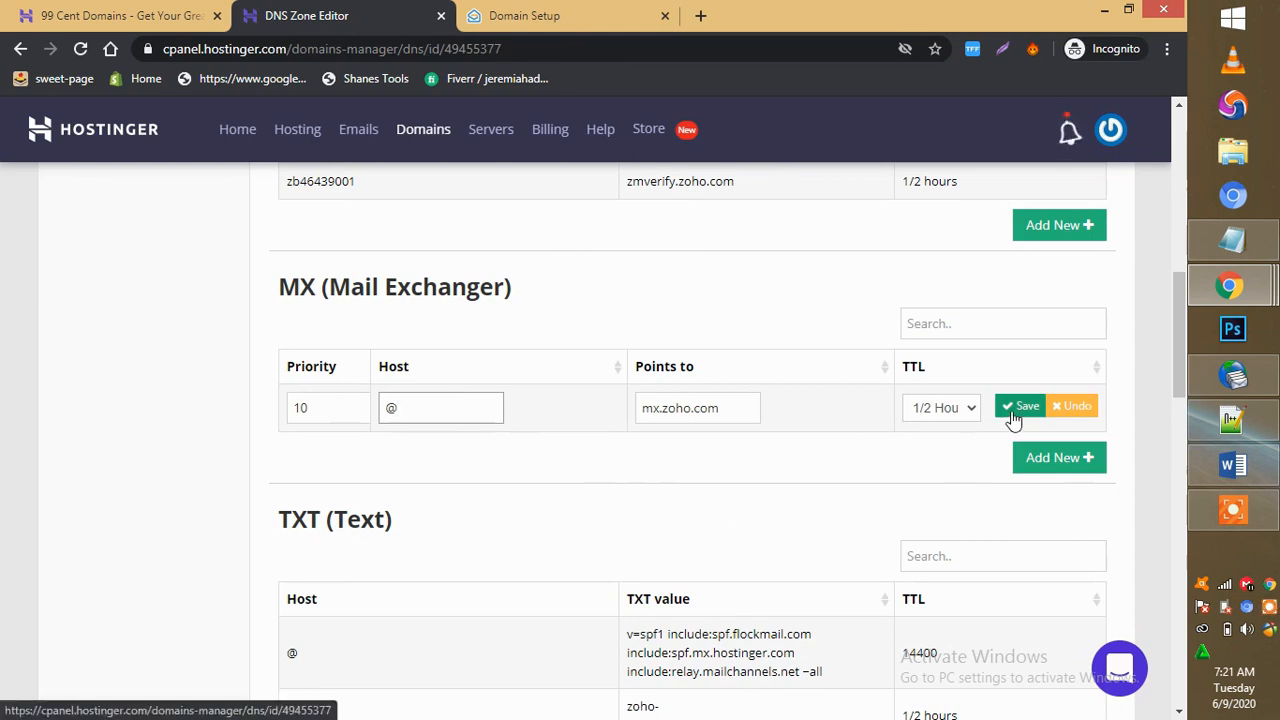
left_click(1013, 418)
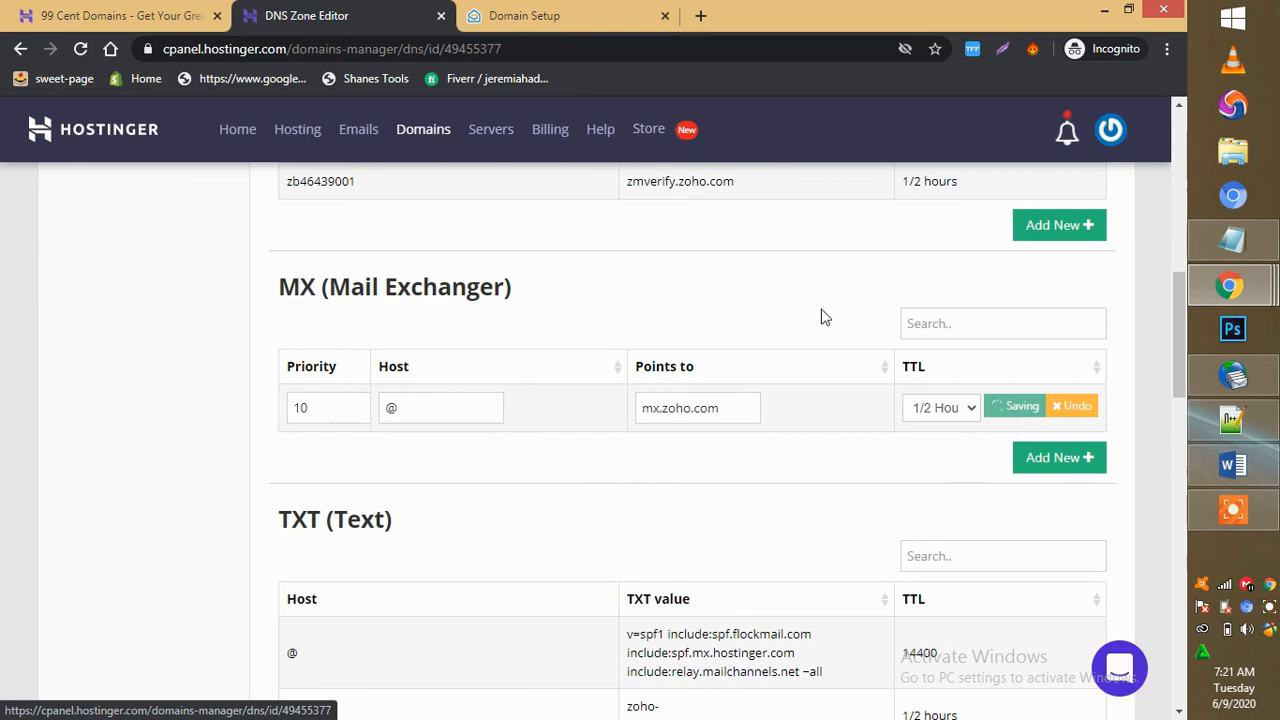
- Copy mx2.zoho.com from Zoho's MX list and start a new blank MX record in Hostinger
left_click(548, 17)
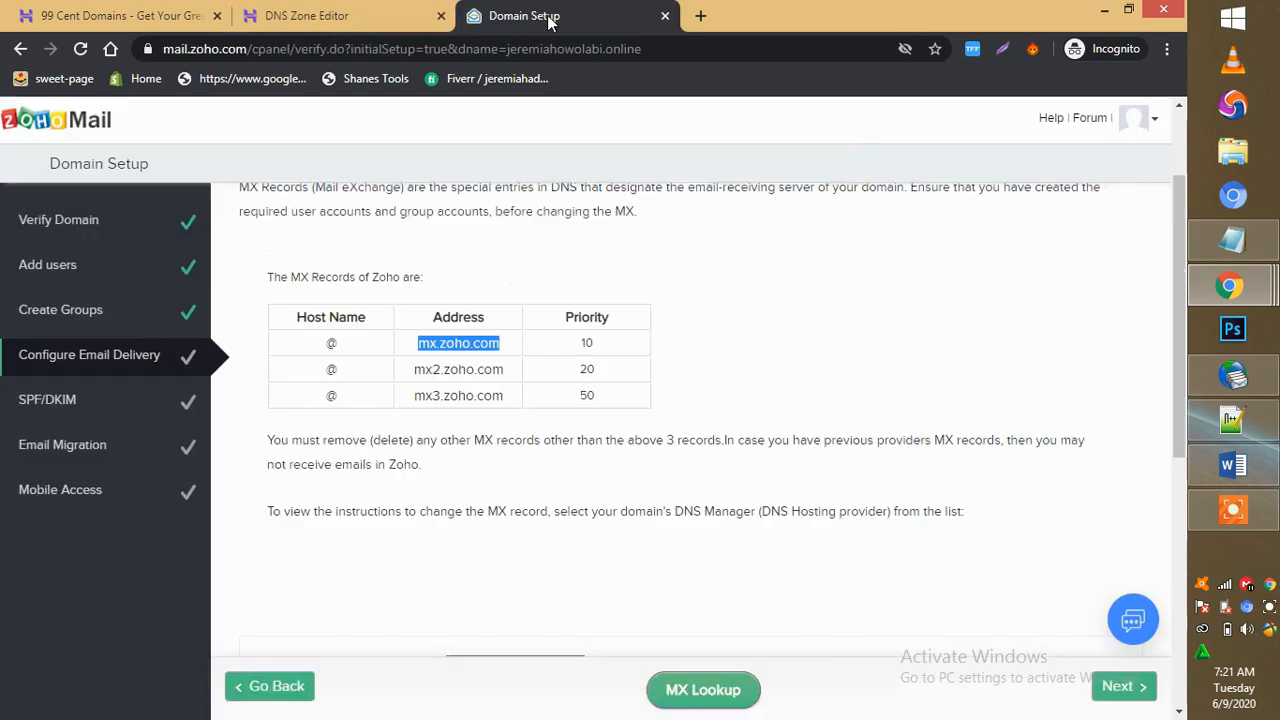
left_click_drag(506, 372, 416, 372)
right_click(422, 374)
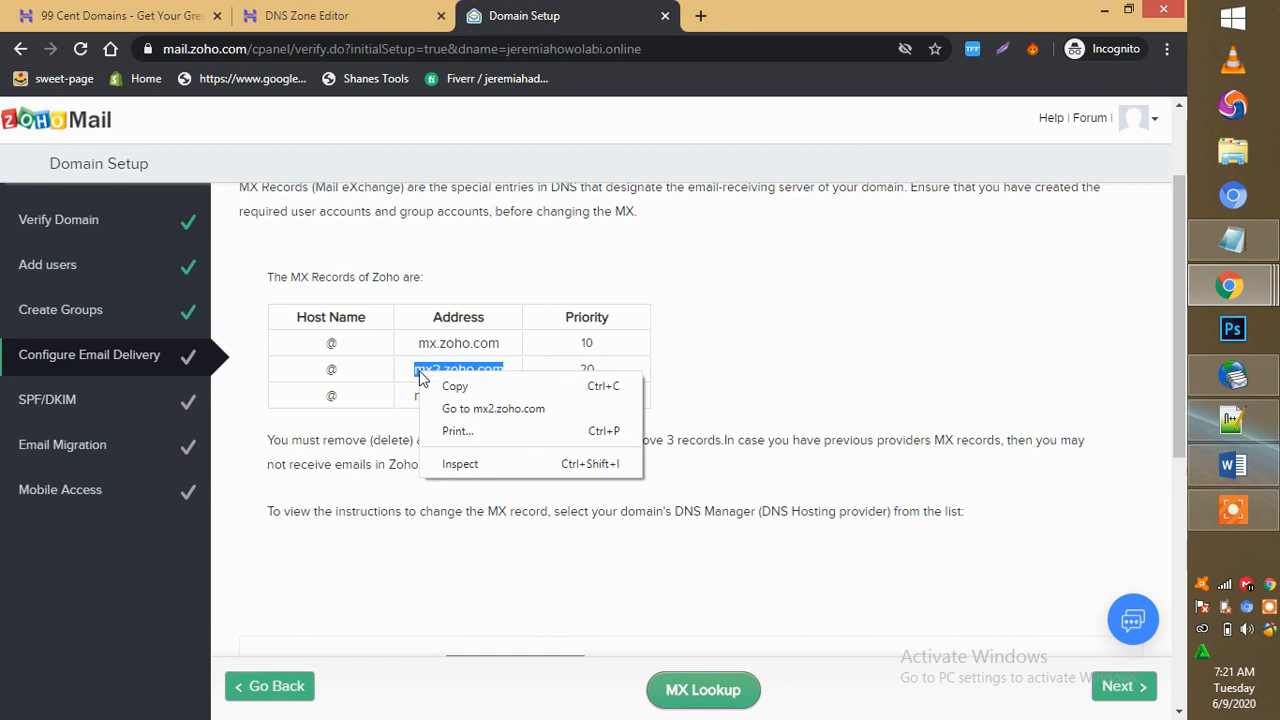
left_click(452, 386)
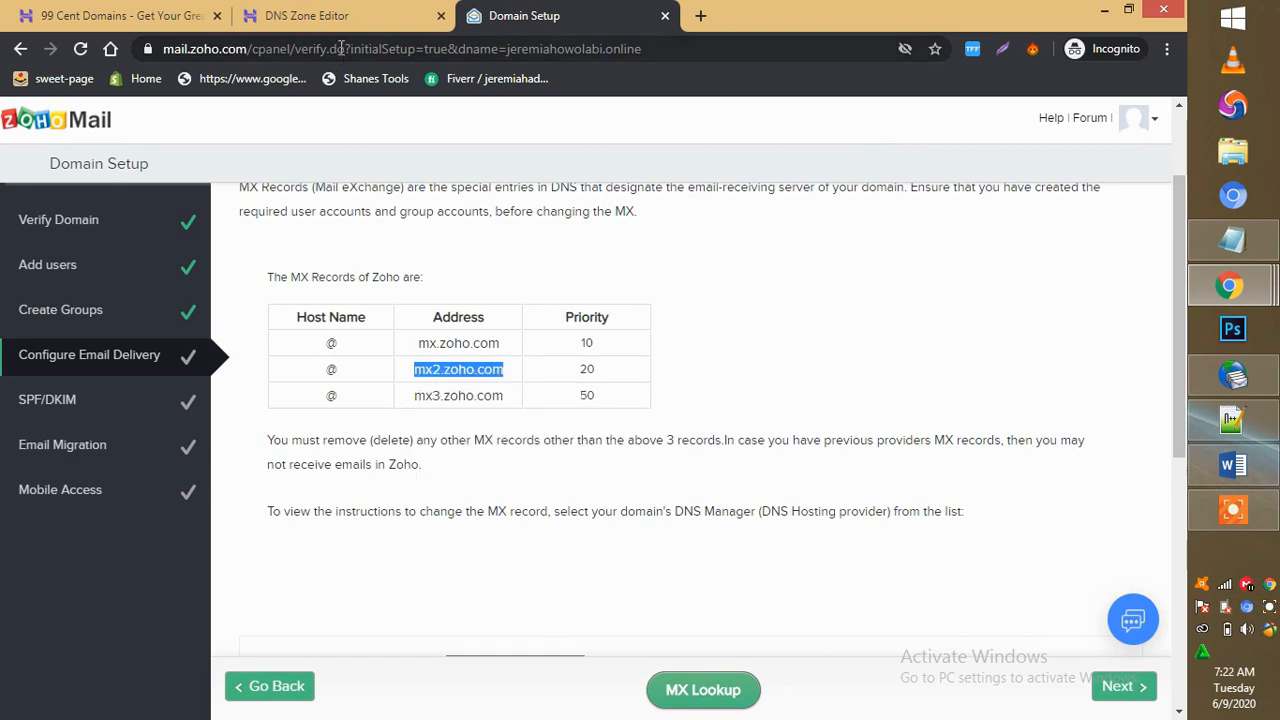
left_click(338, 14)
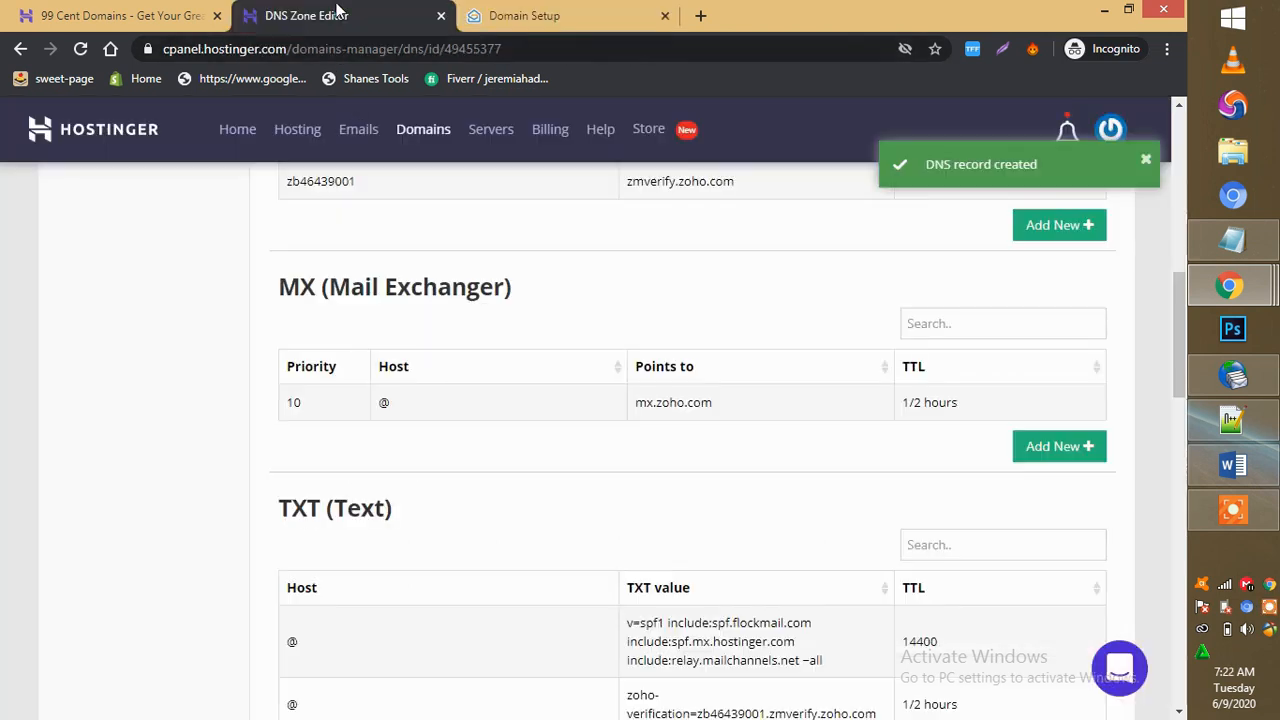
left_click(1025, 452)
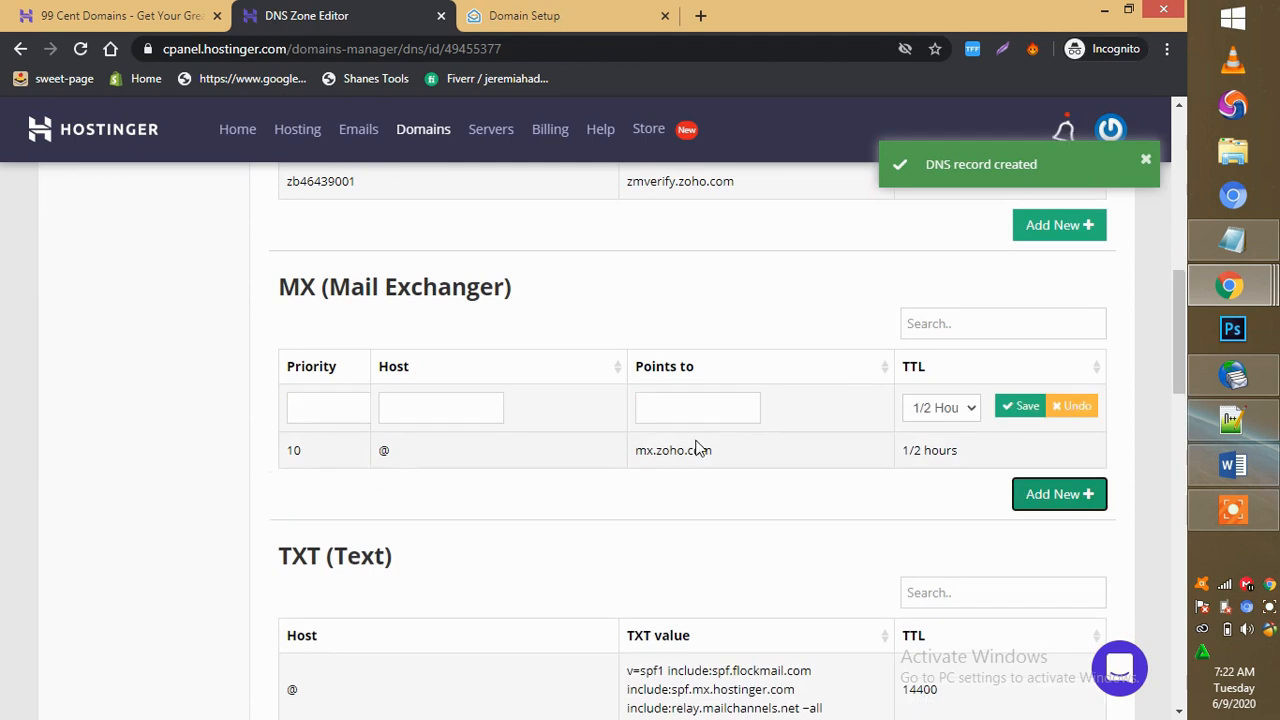
- Fill the new MX record with priority 20, host @ and target mx2.zoho.com, and save it
left_click(342, 406)
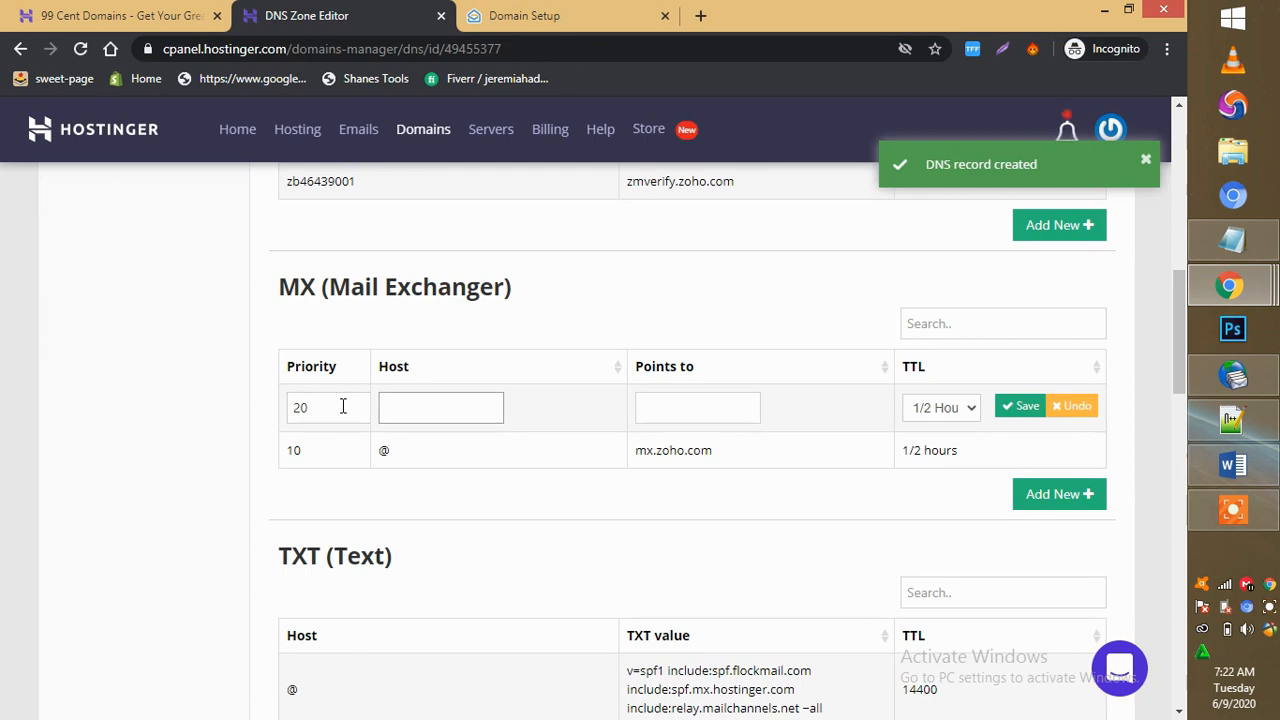
type("@")
left_click(668, 410)
key("ctrl+v")
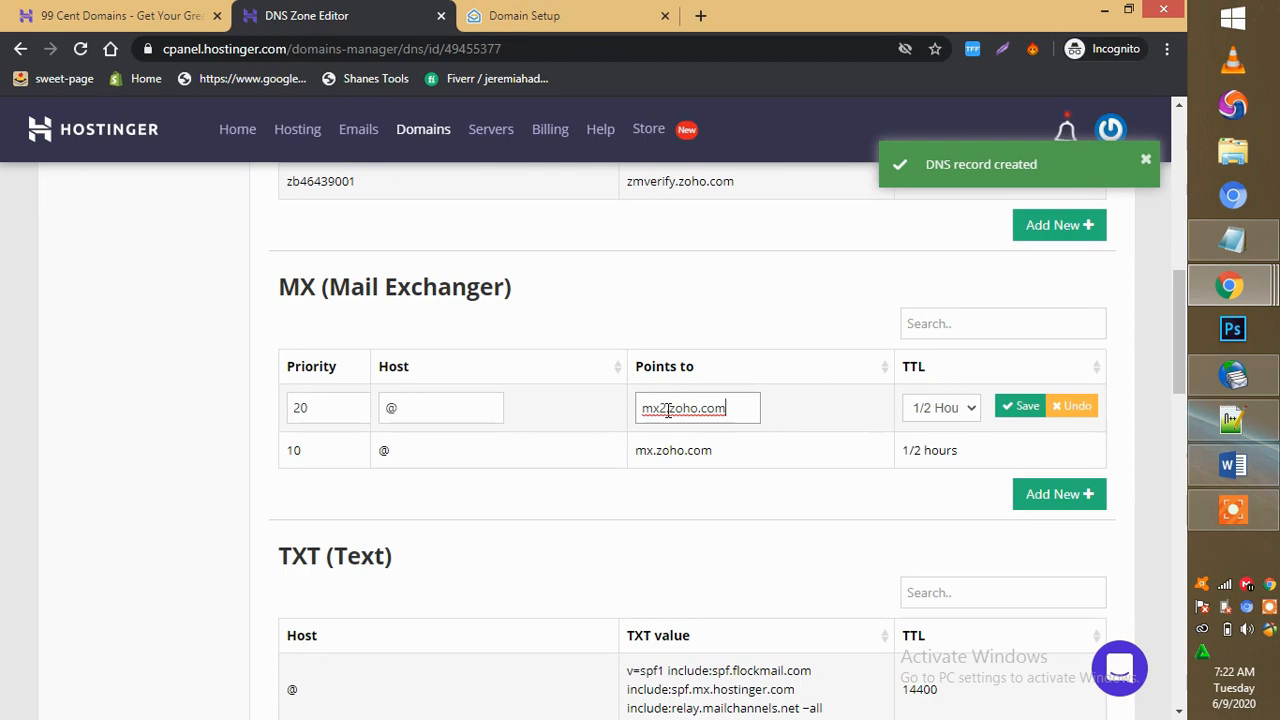
left_click(1025, 410)
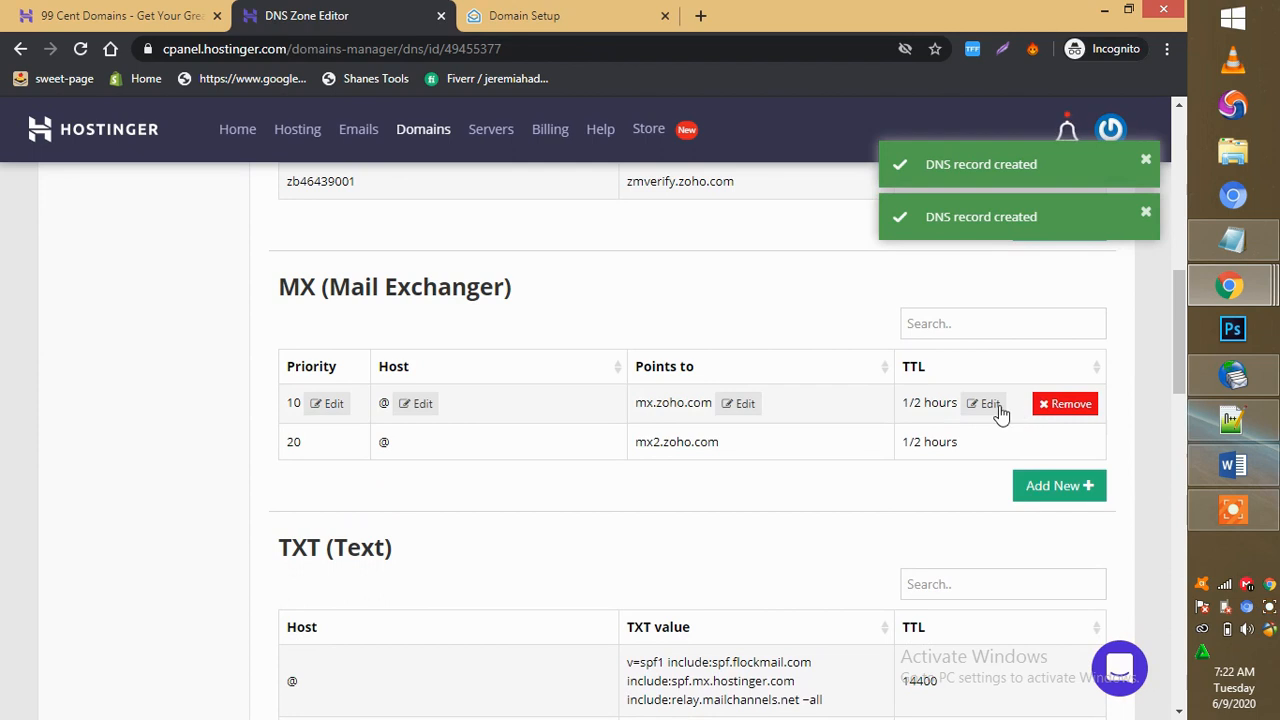
left_click(612, 10)
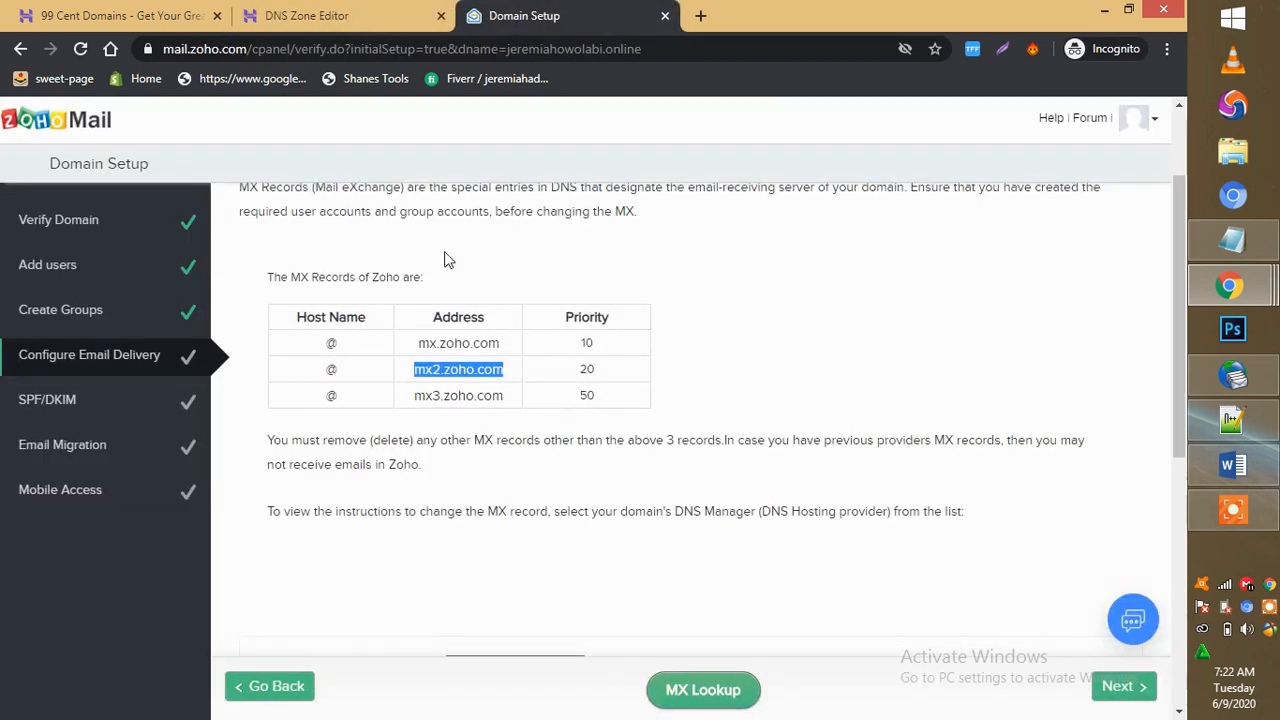
- Create a third MX record, priority 50, host @, editing the pasted mx2.zoho.com into mx3.zoho.com, and save
left_click(290, 14)
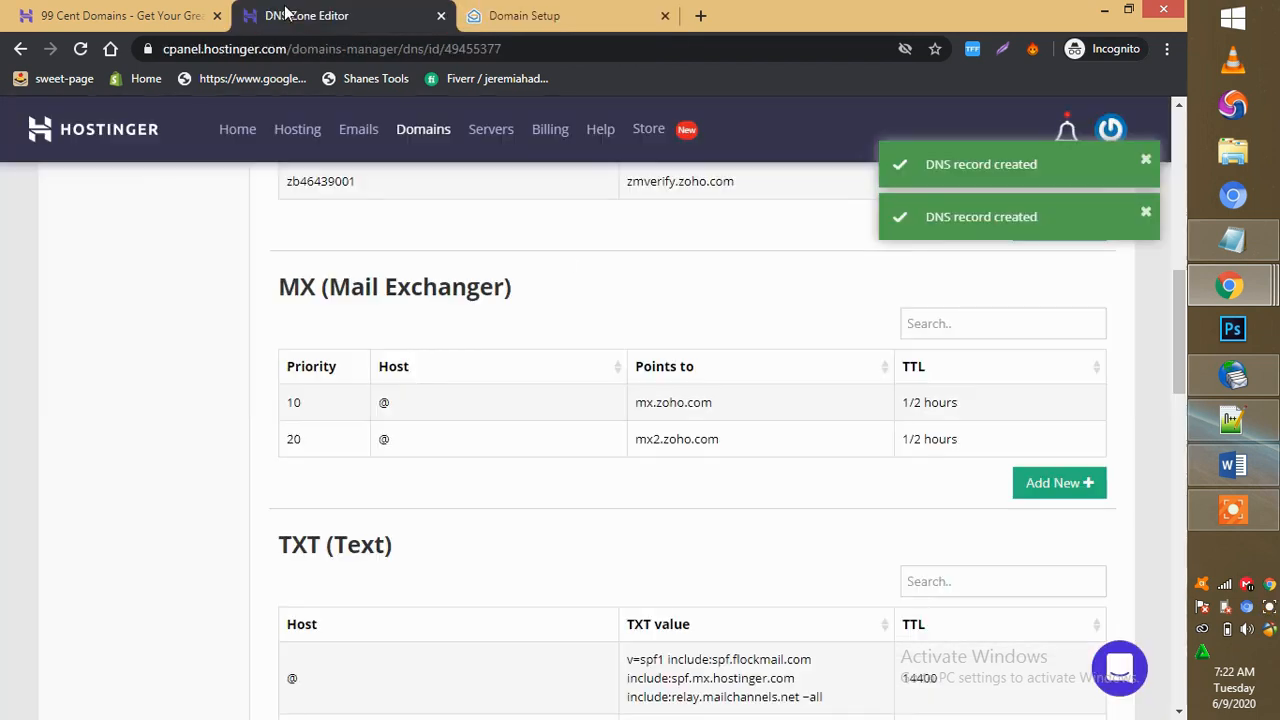
left_click(1036, 486)
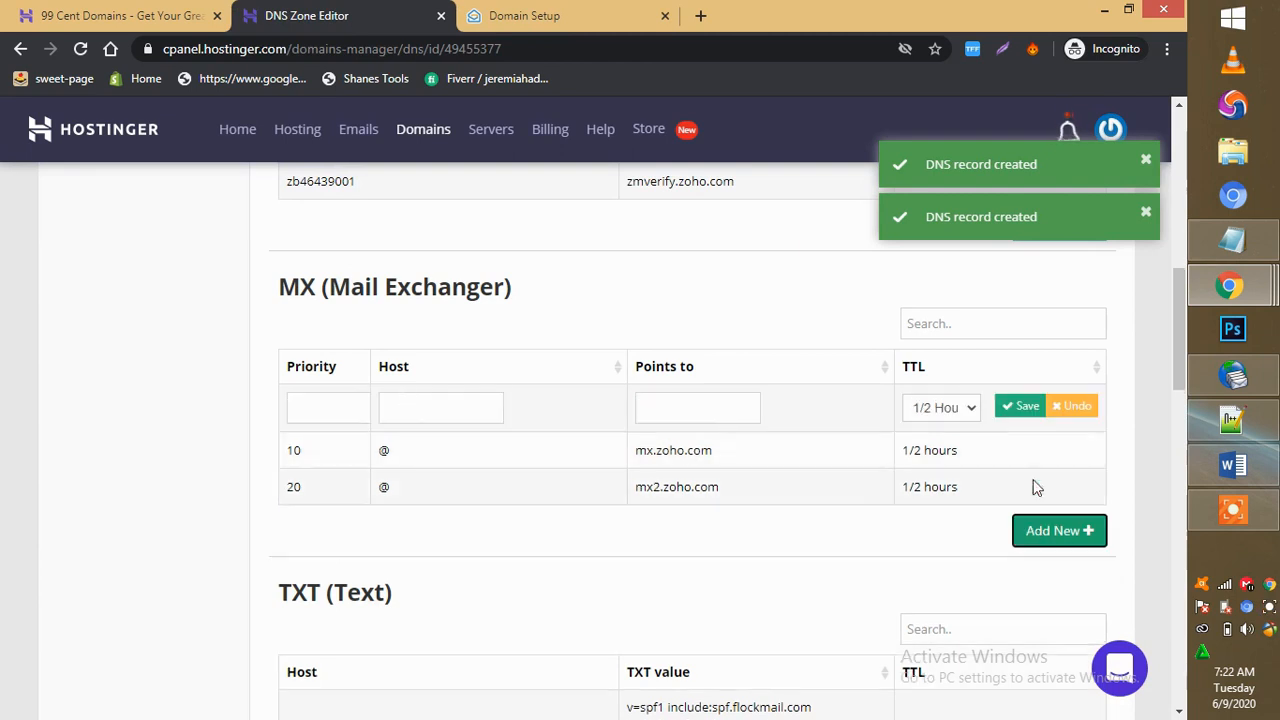
left_click(341, 403)
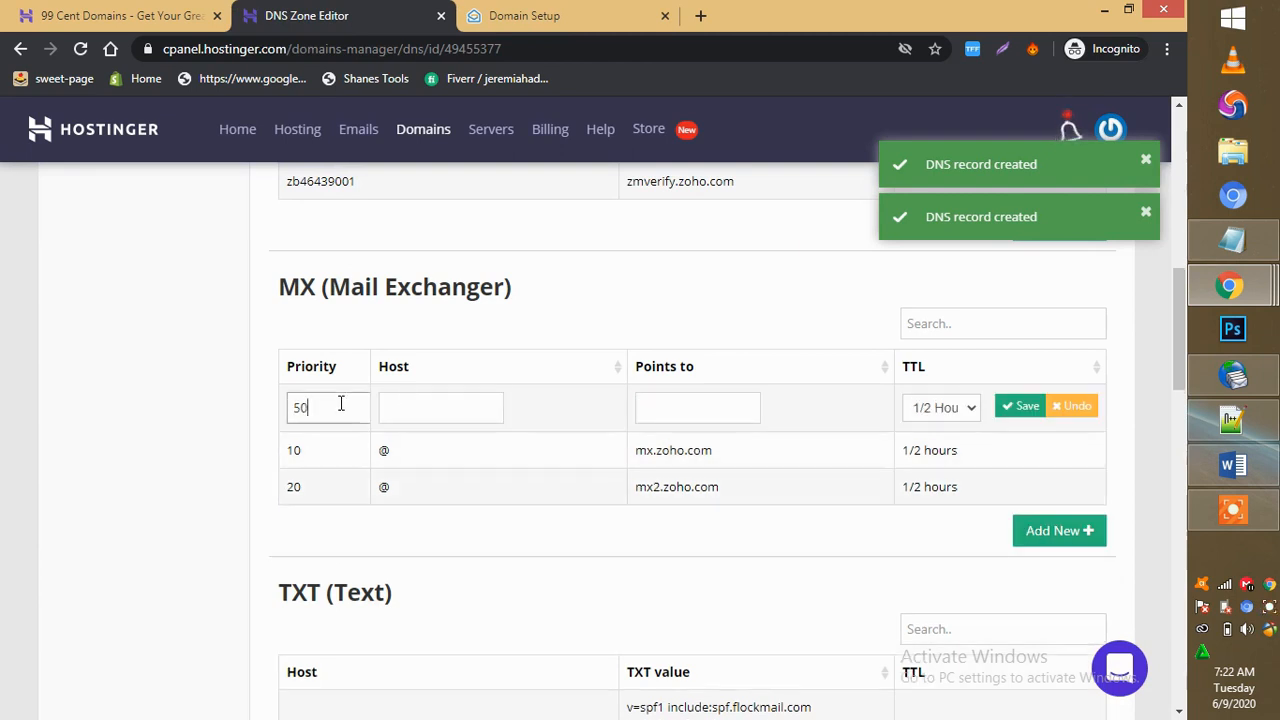
key("Tab")
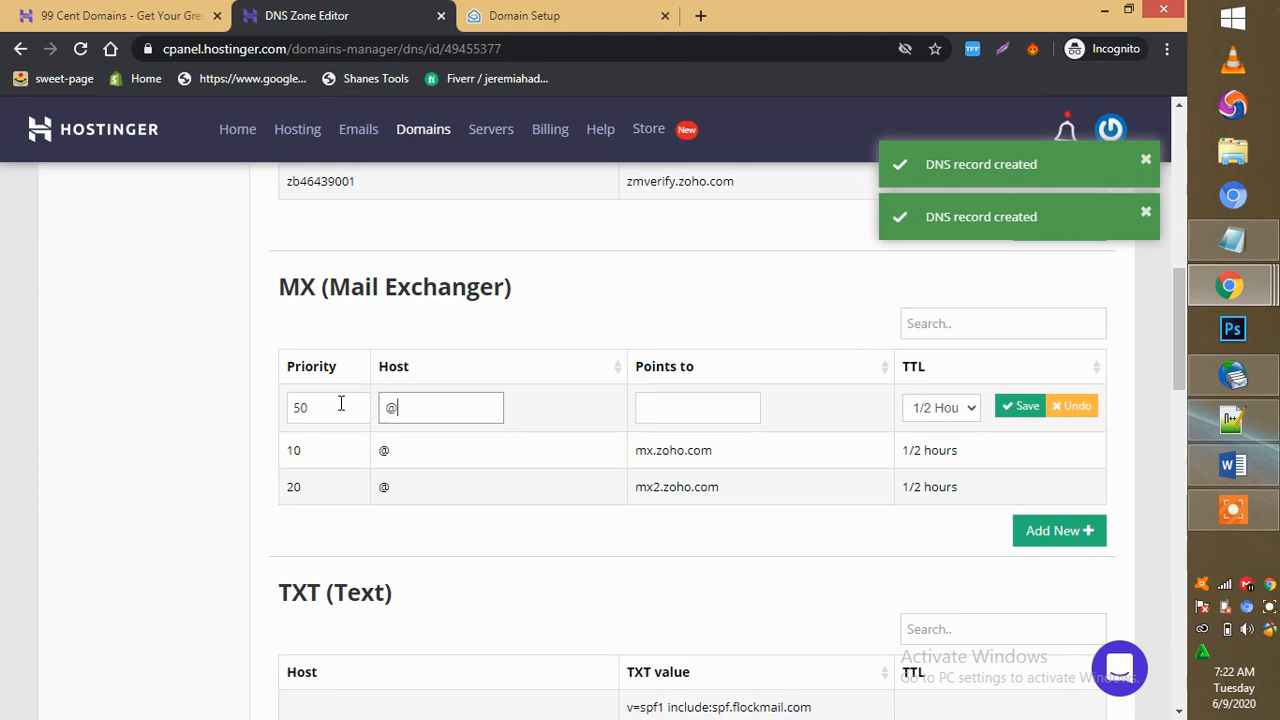
left_click(660, 421)
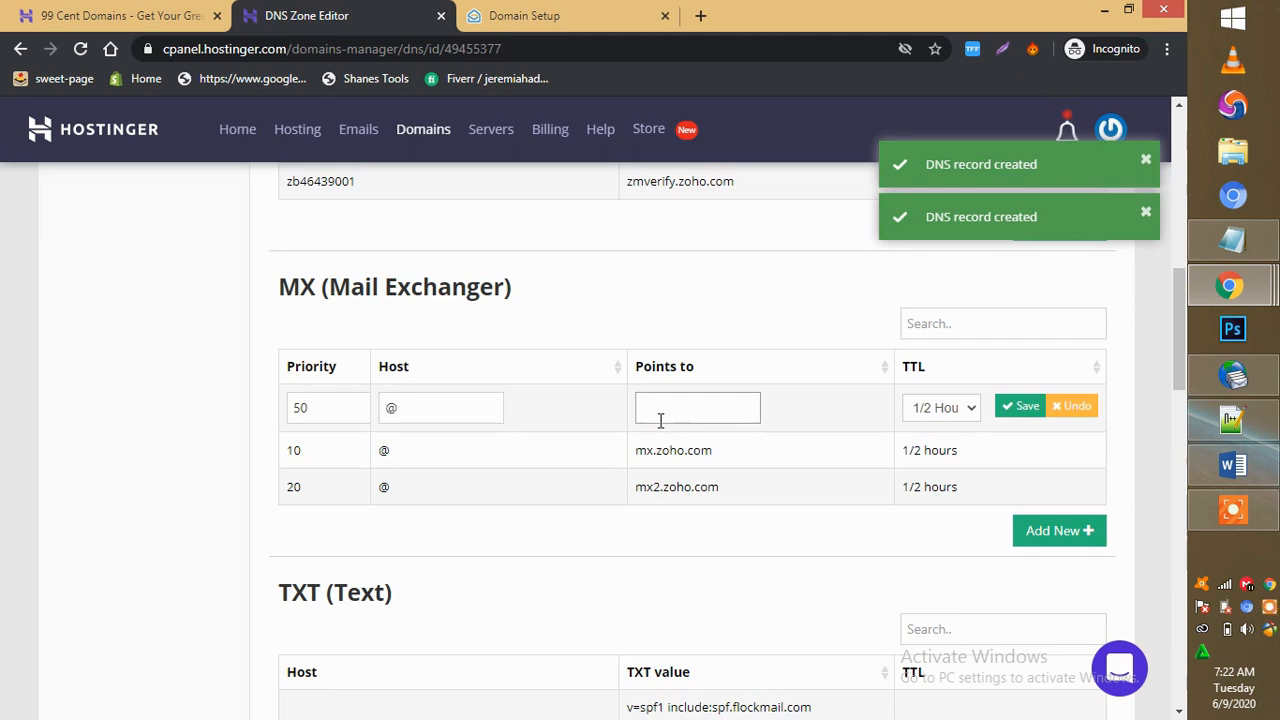
key("ctrl+v")
key("BackSpace")
type("3")
left_click(560, 15)
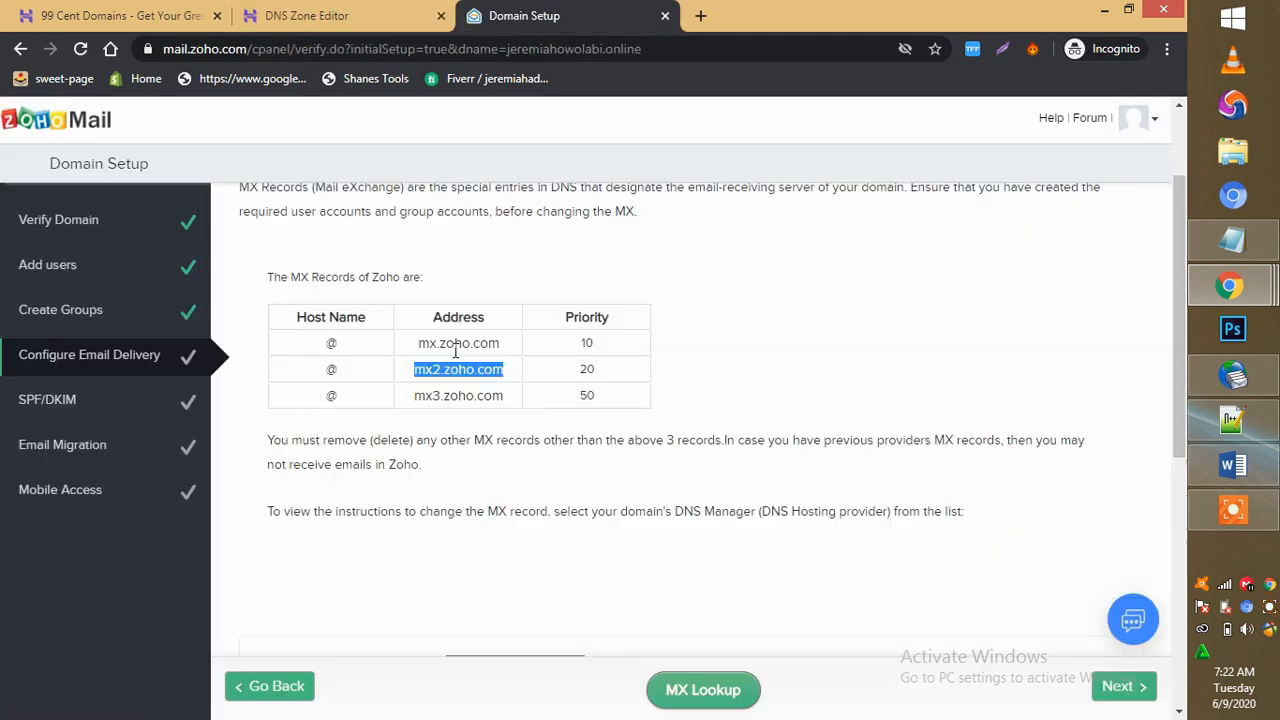
left_click(345, 11)
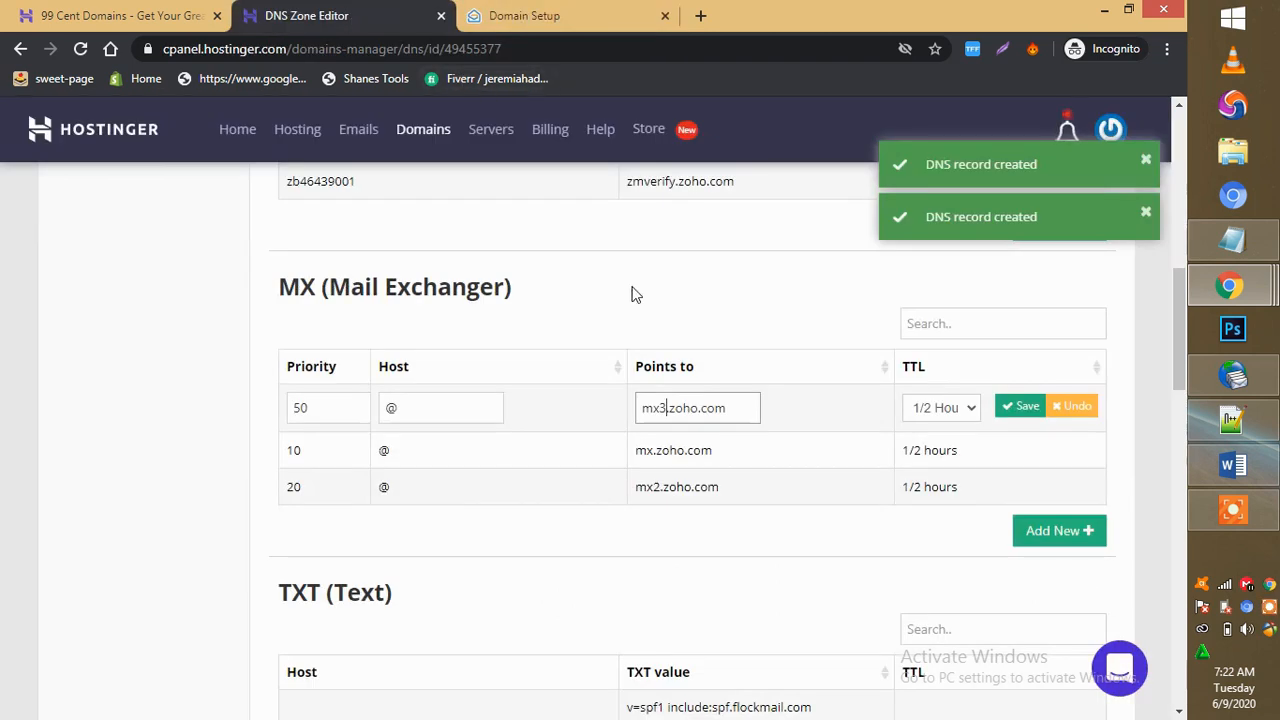
type(".")
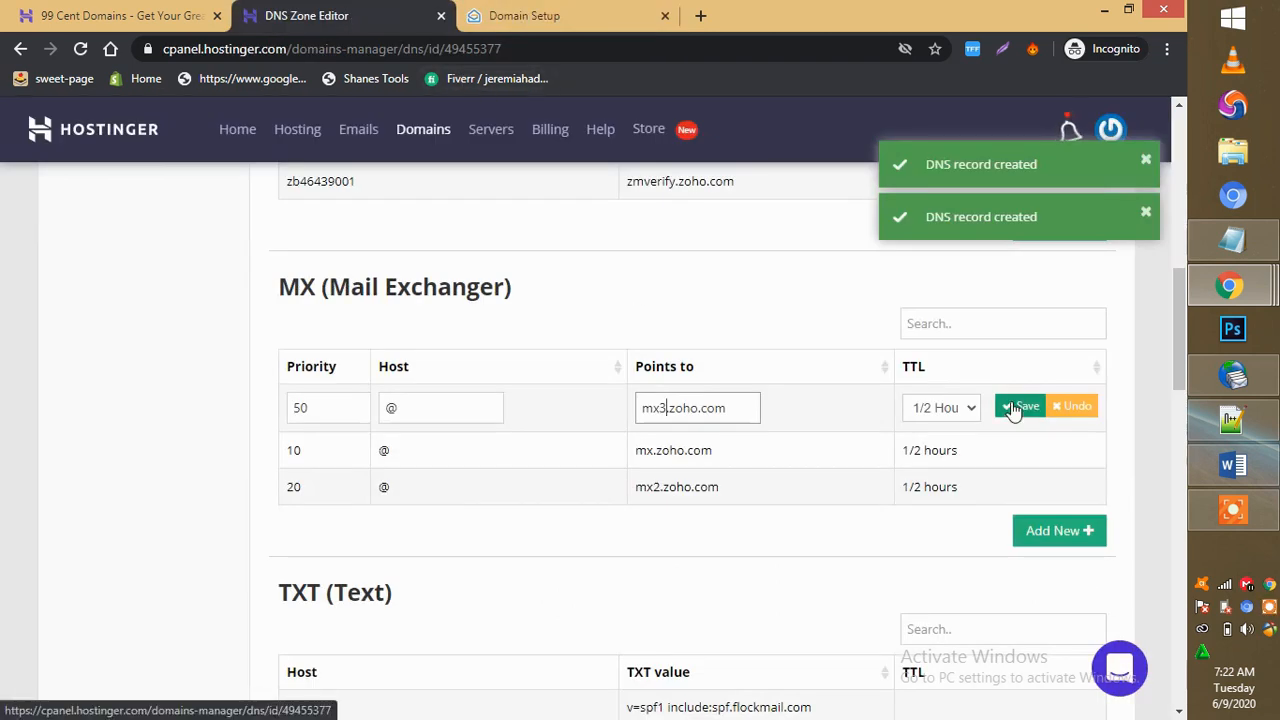
left_click(1013, 409)
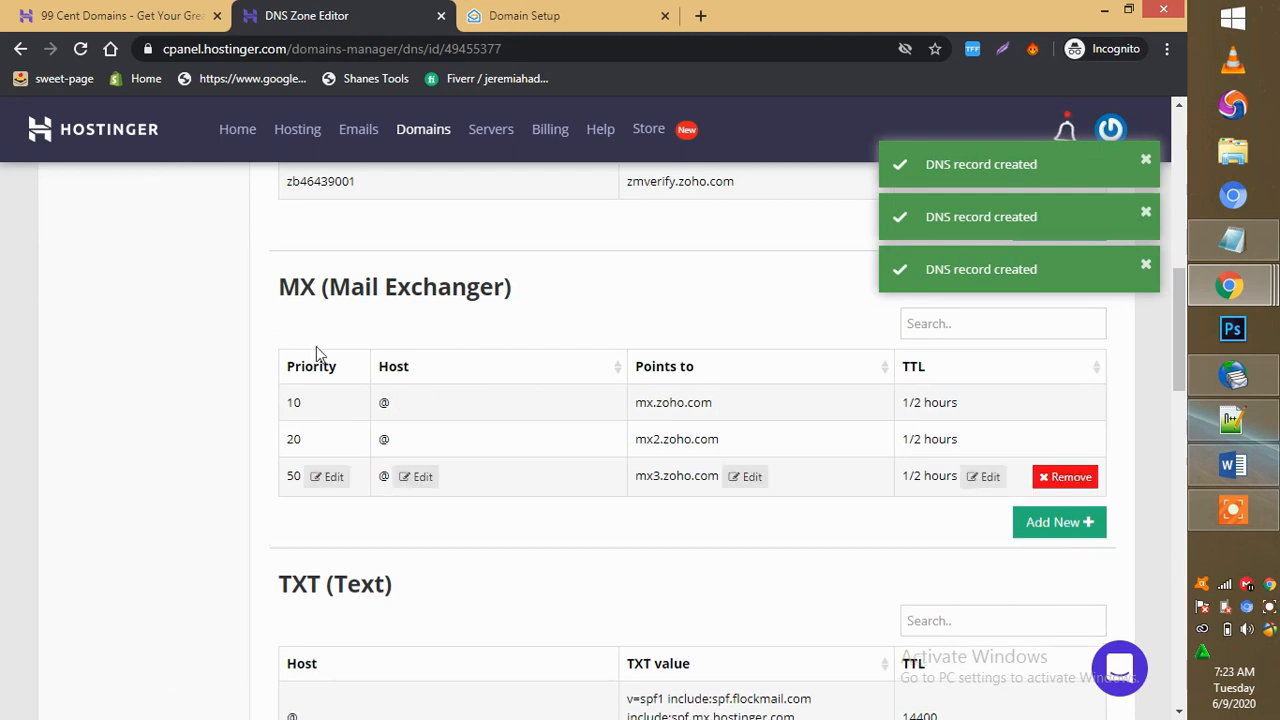
left_click_drag(328, 286, 504, 289)
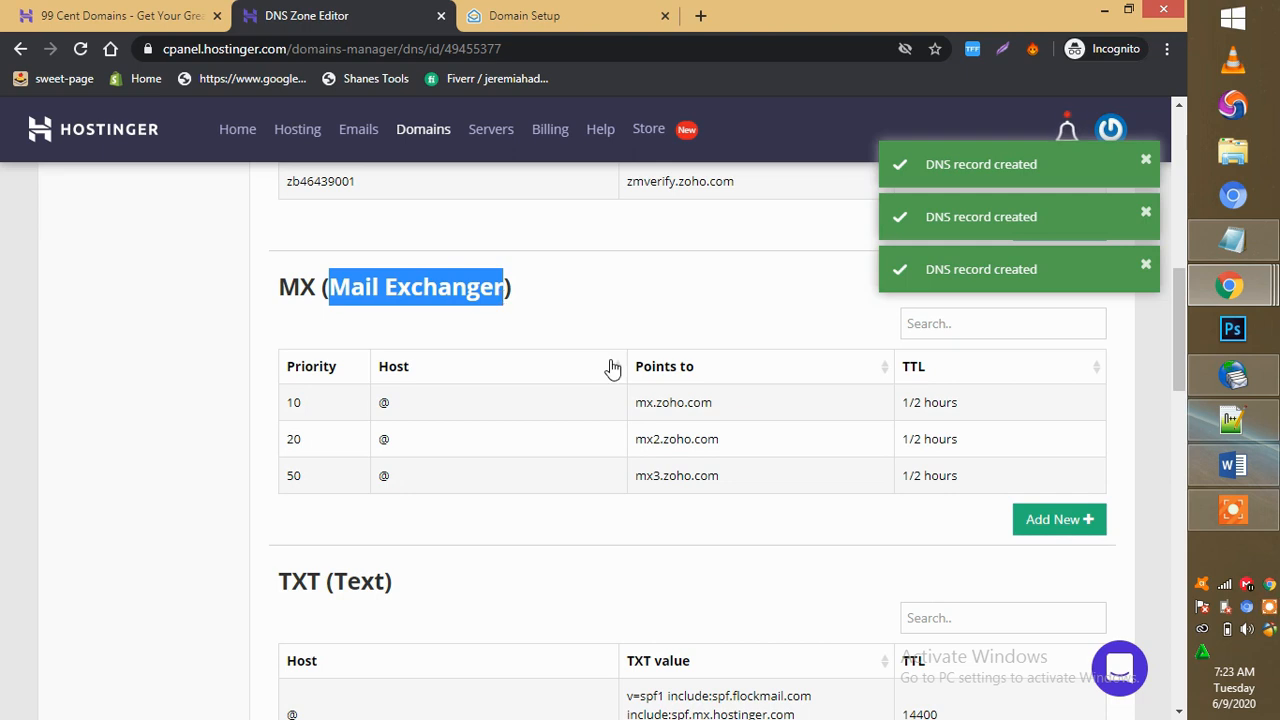
- Run Zoho's MX Lookup to confirm mx.zoho.com 10, mx2.zoho.com 20 and mx3.zoho.com 50 are detected
left_click(682, 288)
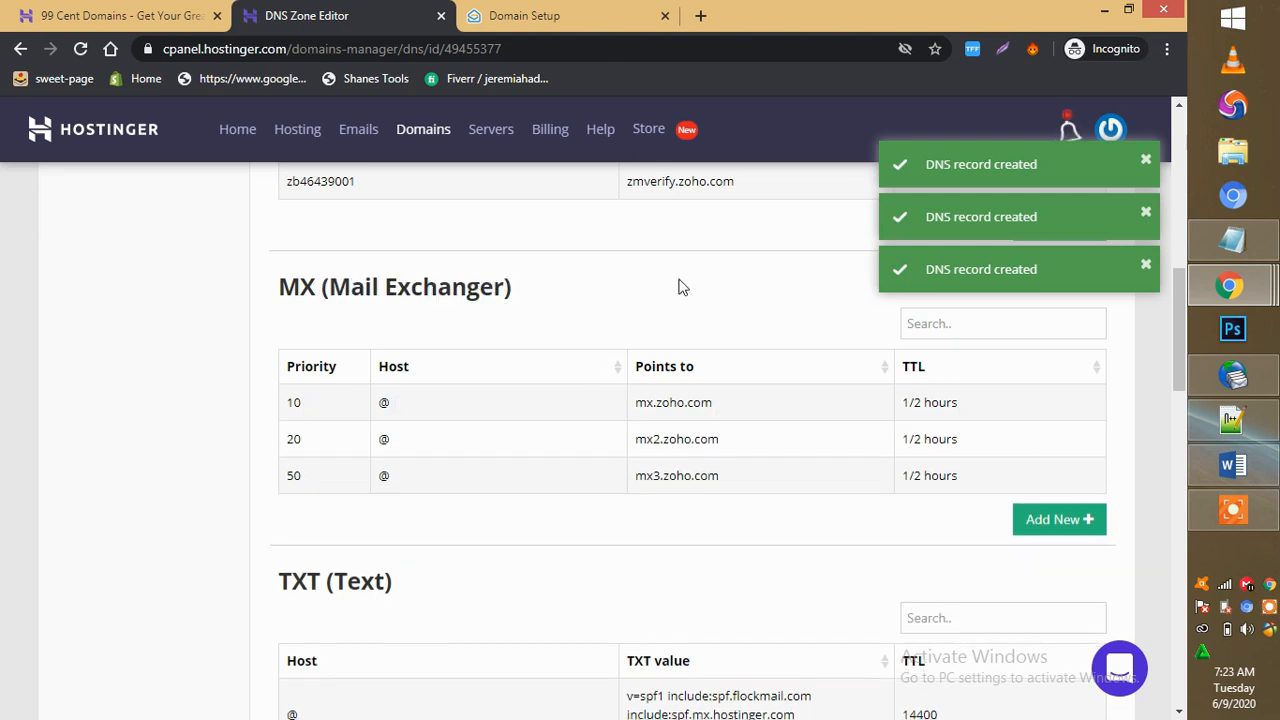
left_click(597, 20)
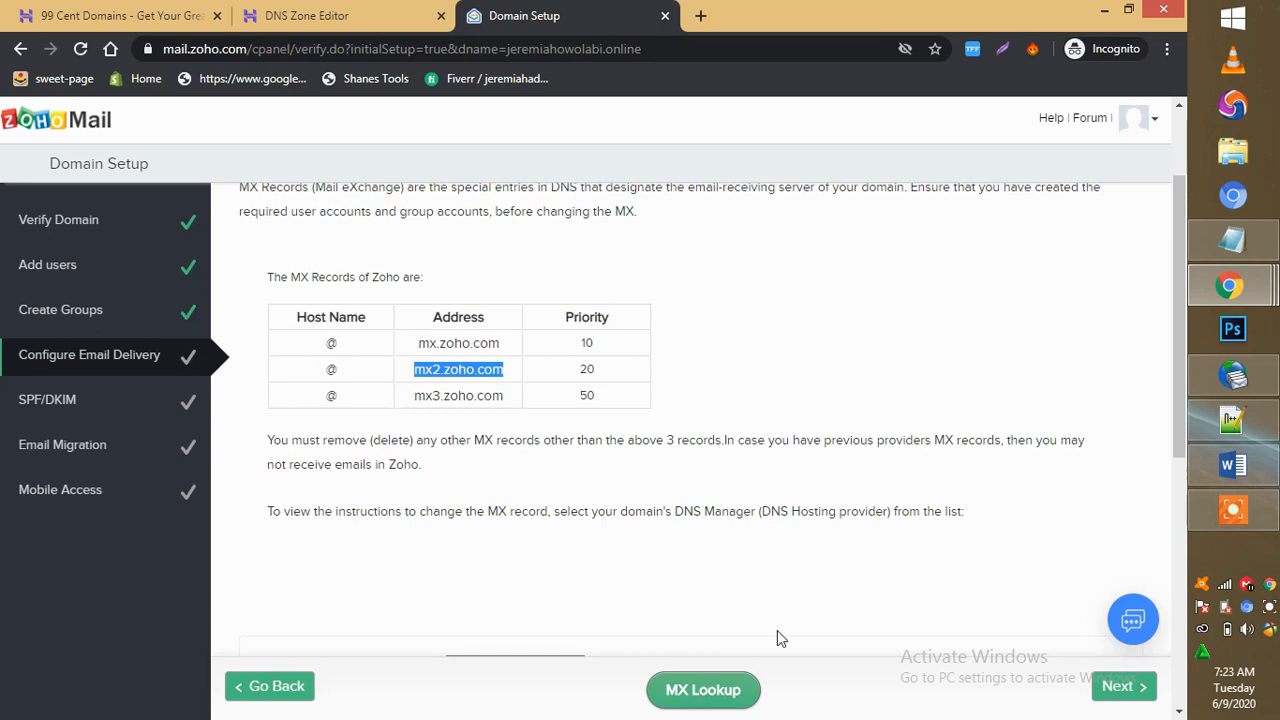
left_click(740, 694)
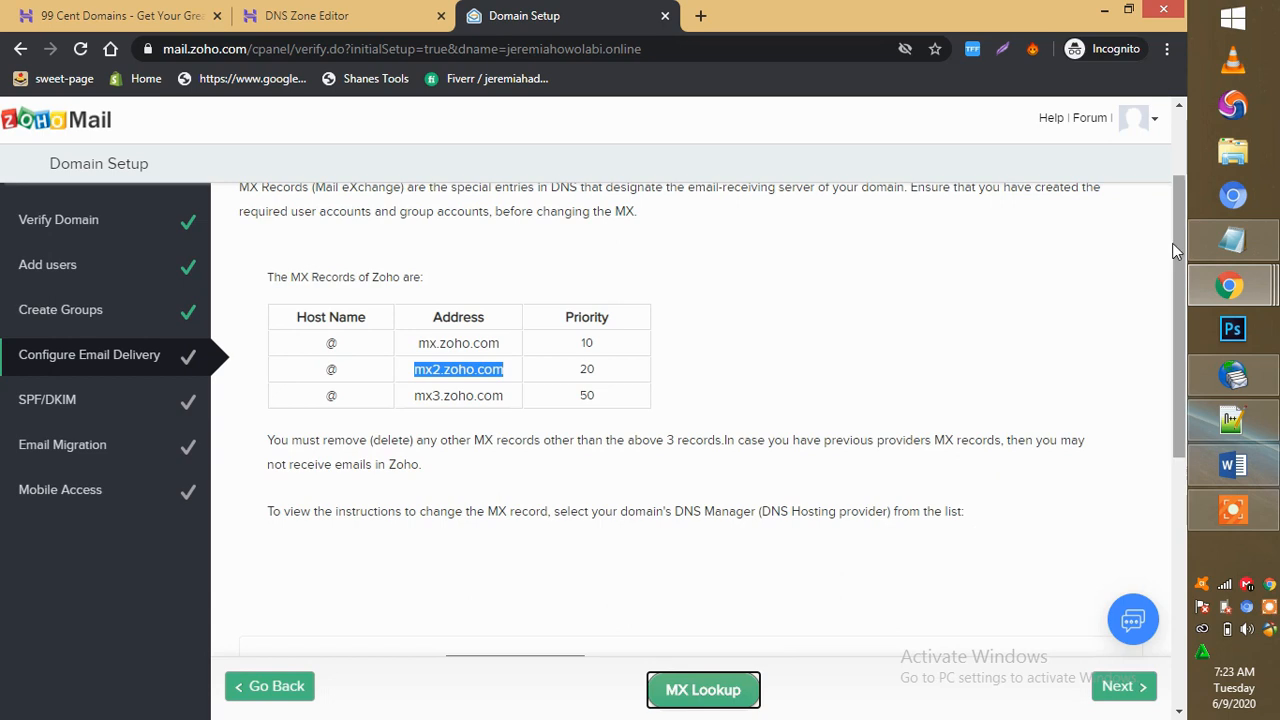
left_click_drag(1178, 252, 1169, 438)
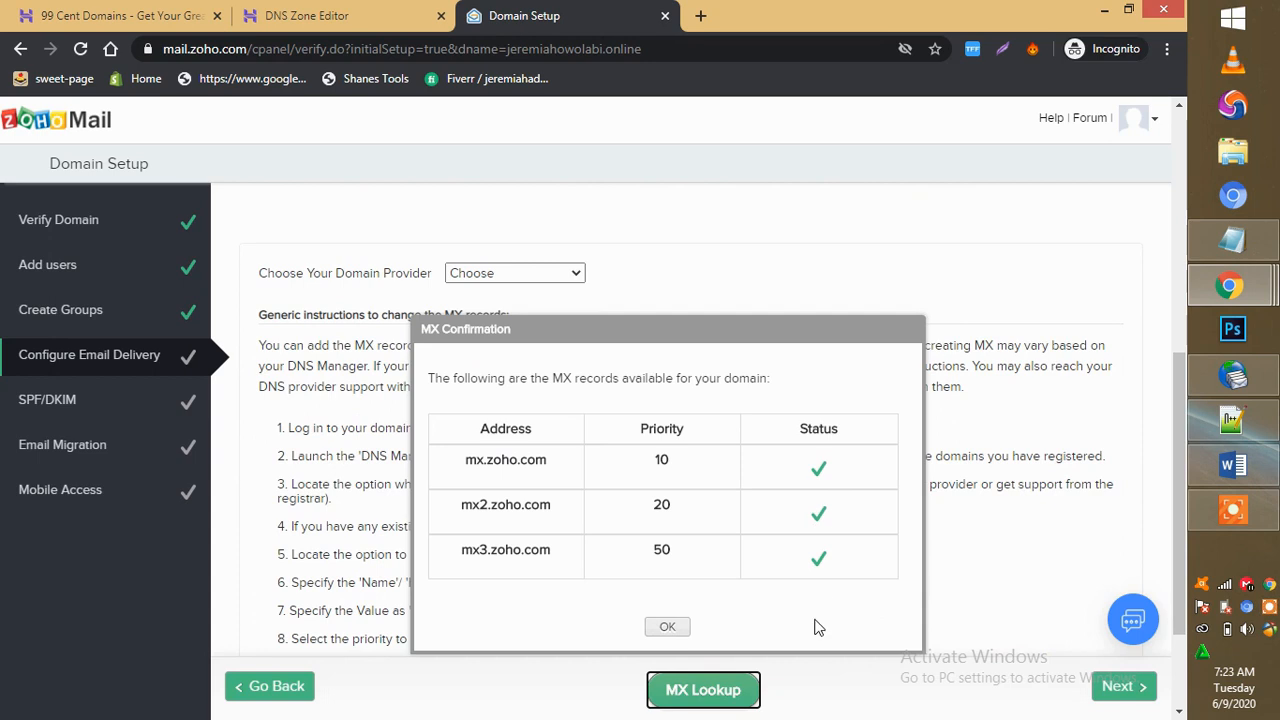
- Close the MX confirmation and choose Wordpress as the domain provider to load its MX instructions
left_click(667, 626)
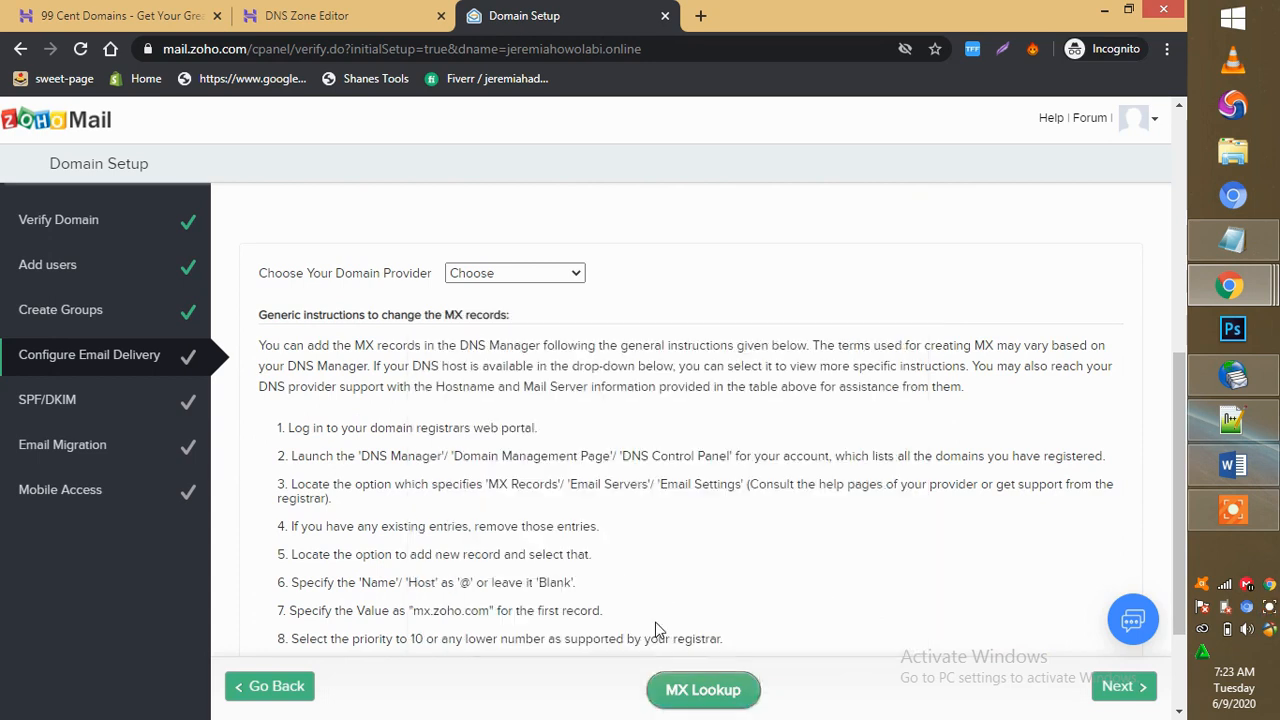
left_click(575, 274)
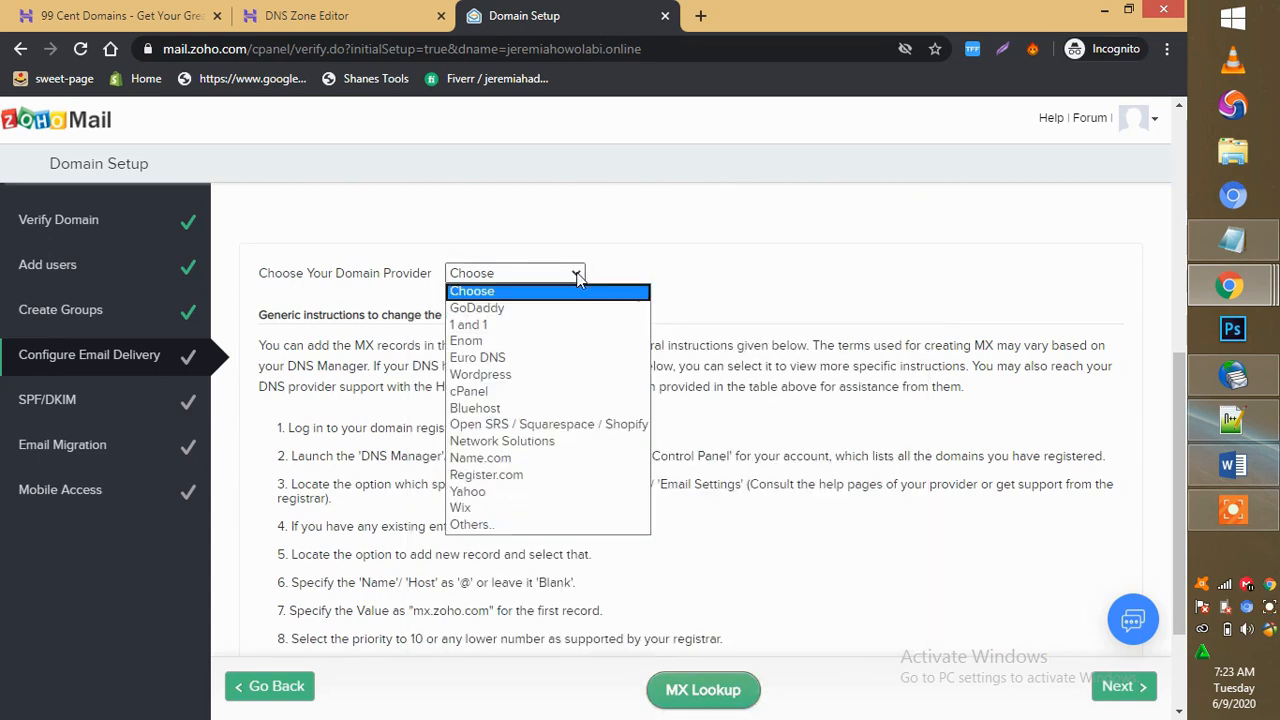
left_click(755, 254)
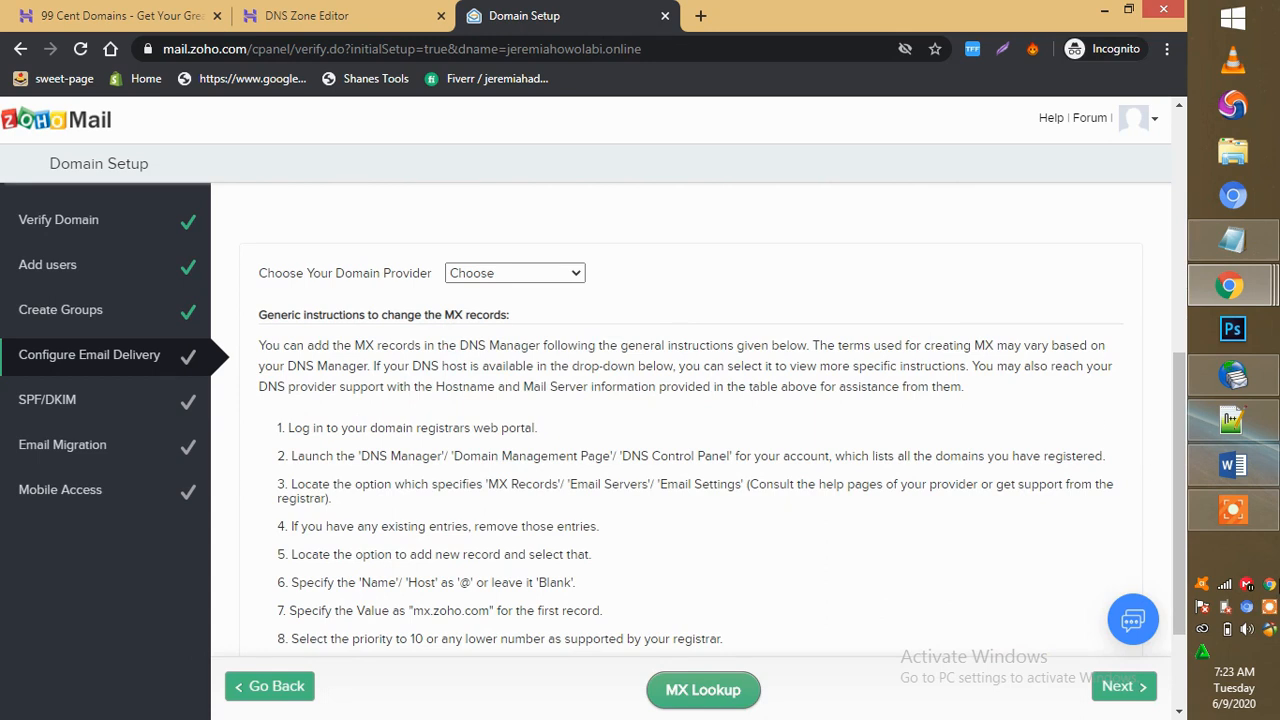
scroll(1175, 528, "down", 2)
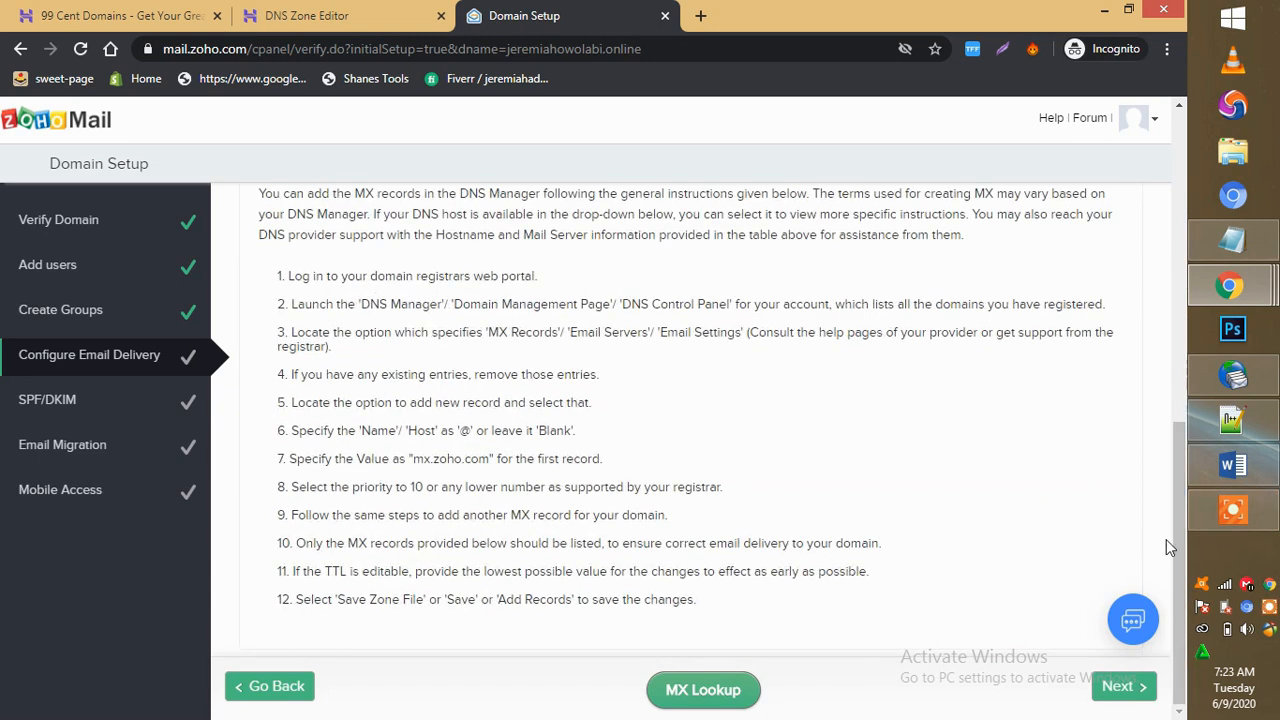
scroll(1166, 539, "up", 3)
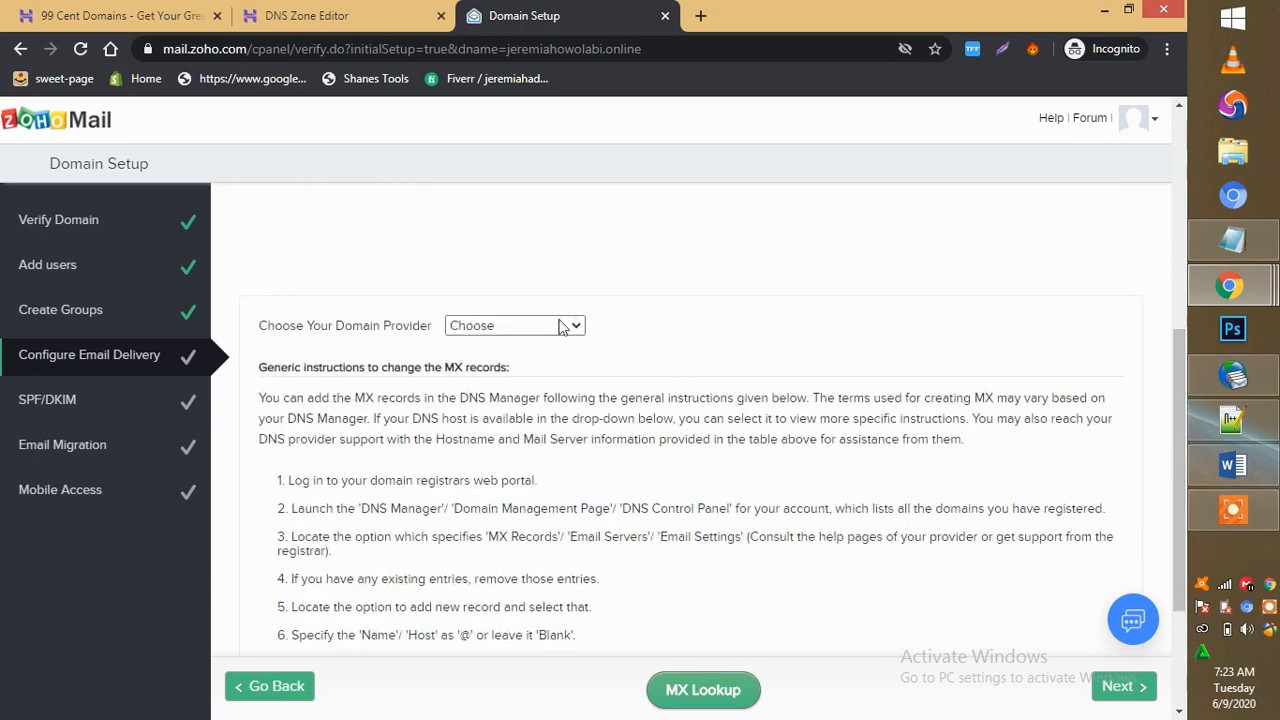
left_click(572, 326)
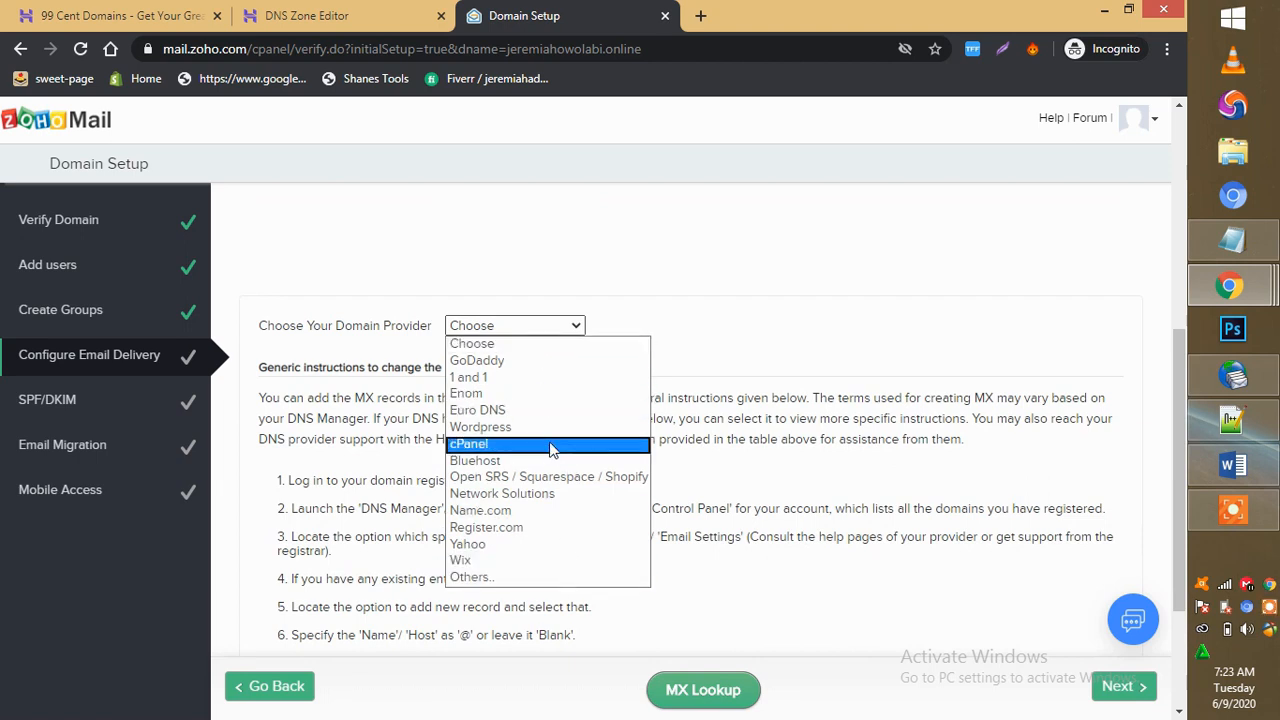
left_click(546, 428)
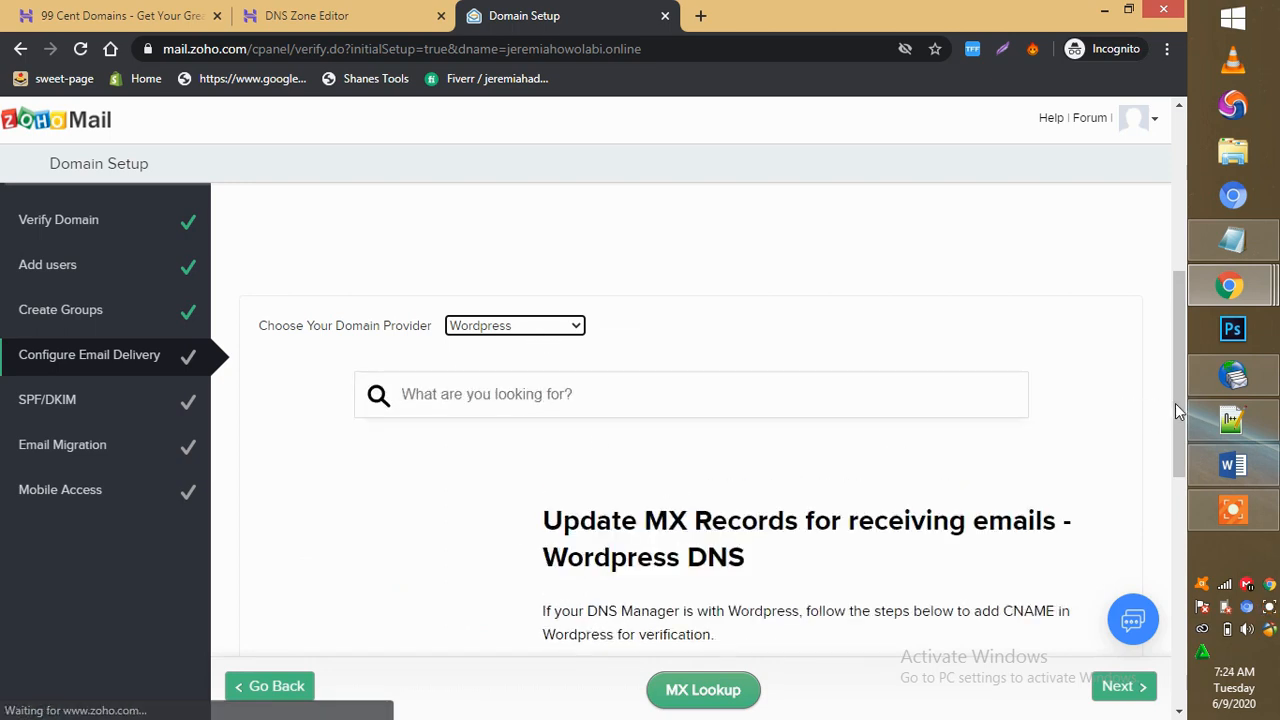
left_click_drag(1175, 409, 1185, 589)
- Continue to SPF/DKIM, review the SPF value v=spf1 include:zoho.com ~all, then skip that step
left_click(1108, 686)
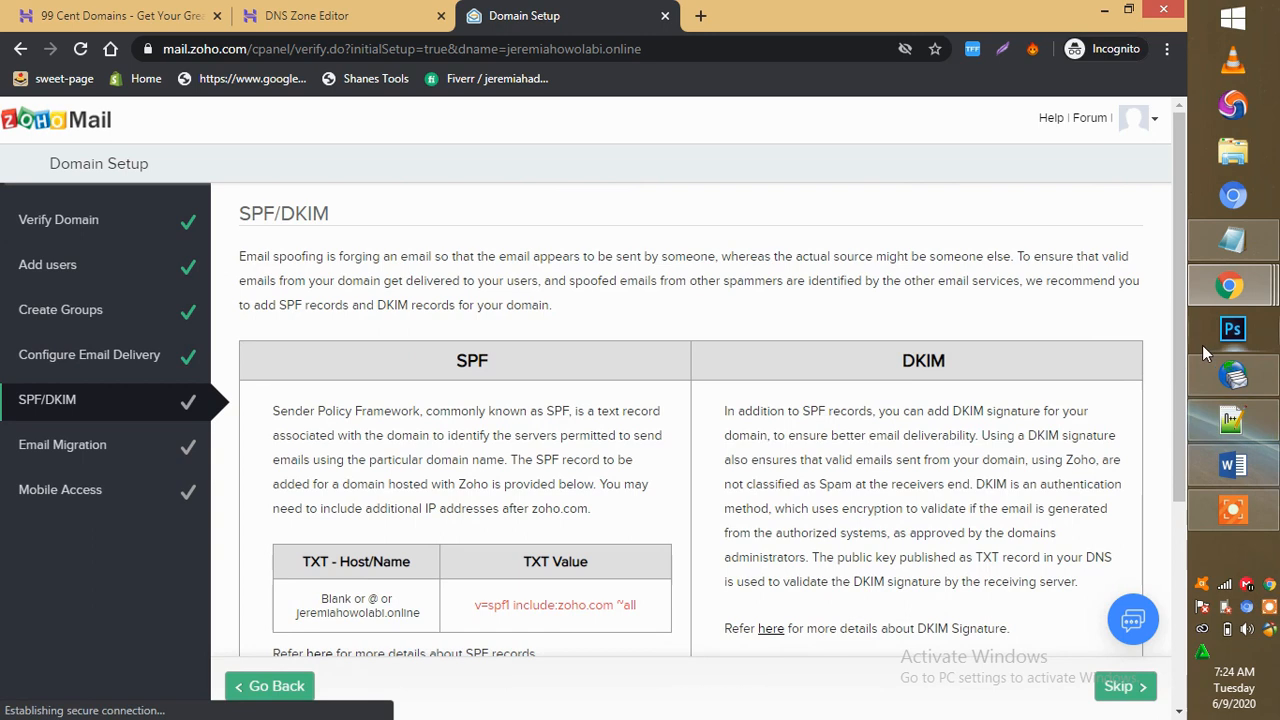
left_click_drag(1185, 338, 1135, 530)
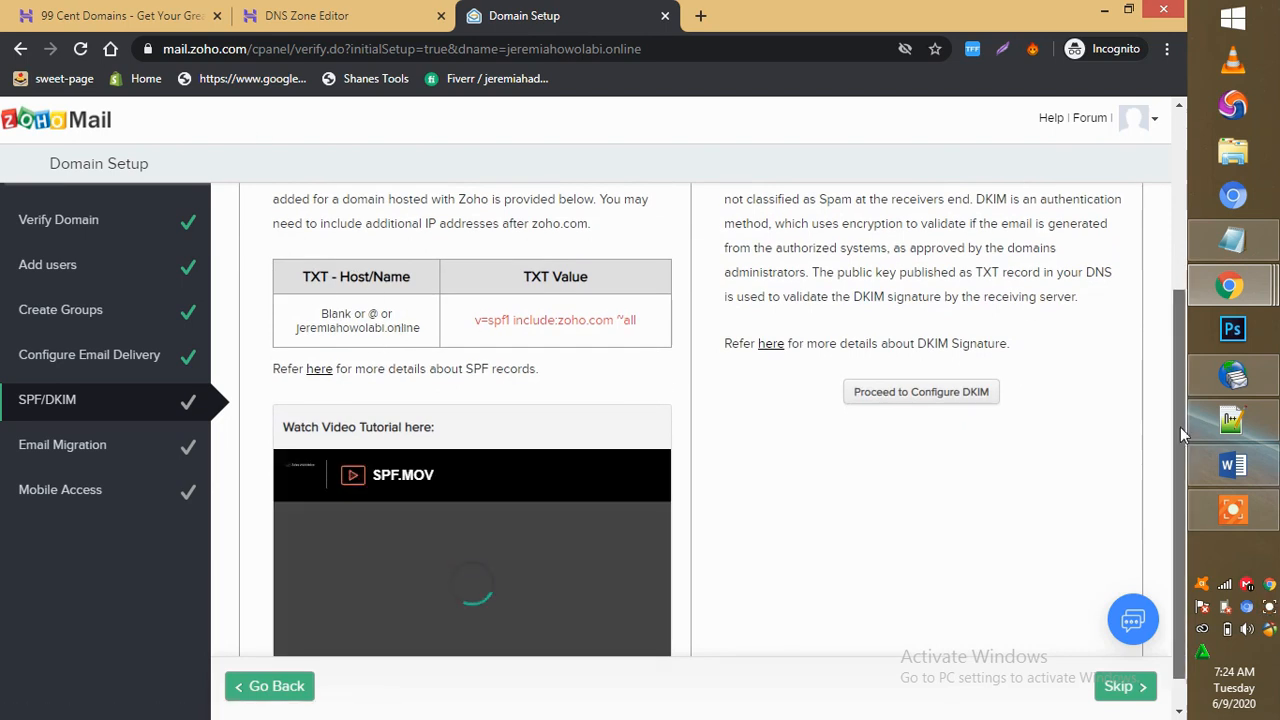
left_click_drag(1180, 427, 1174, 336)
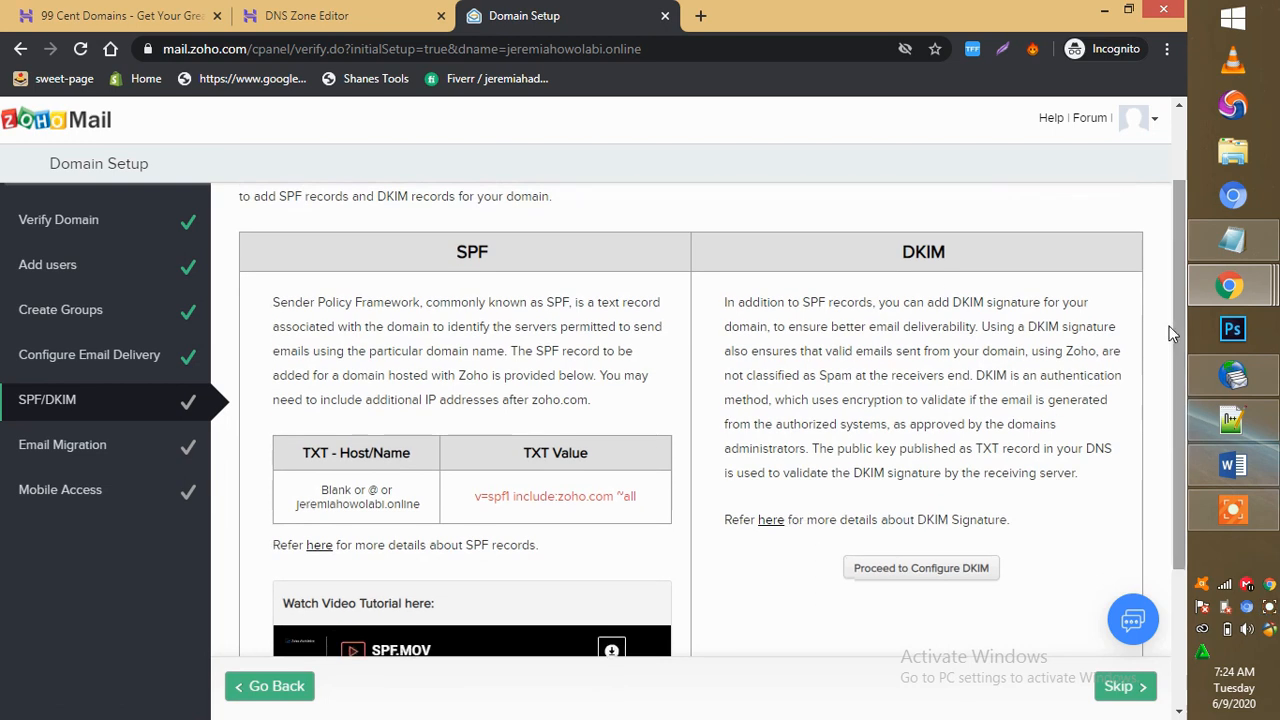
left_click_drag(1181, 392, 1177, 512)
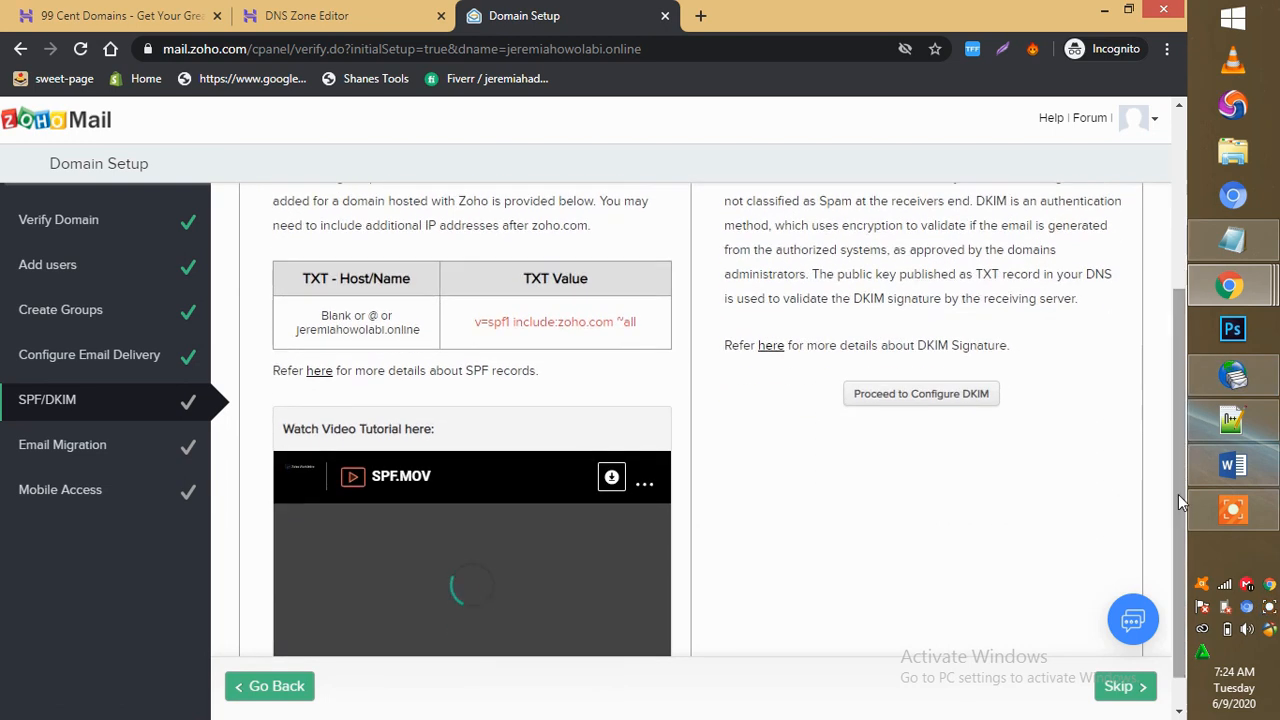
left_click(1120, 686)
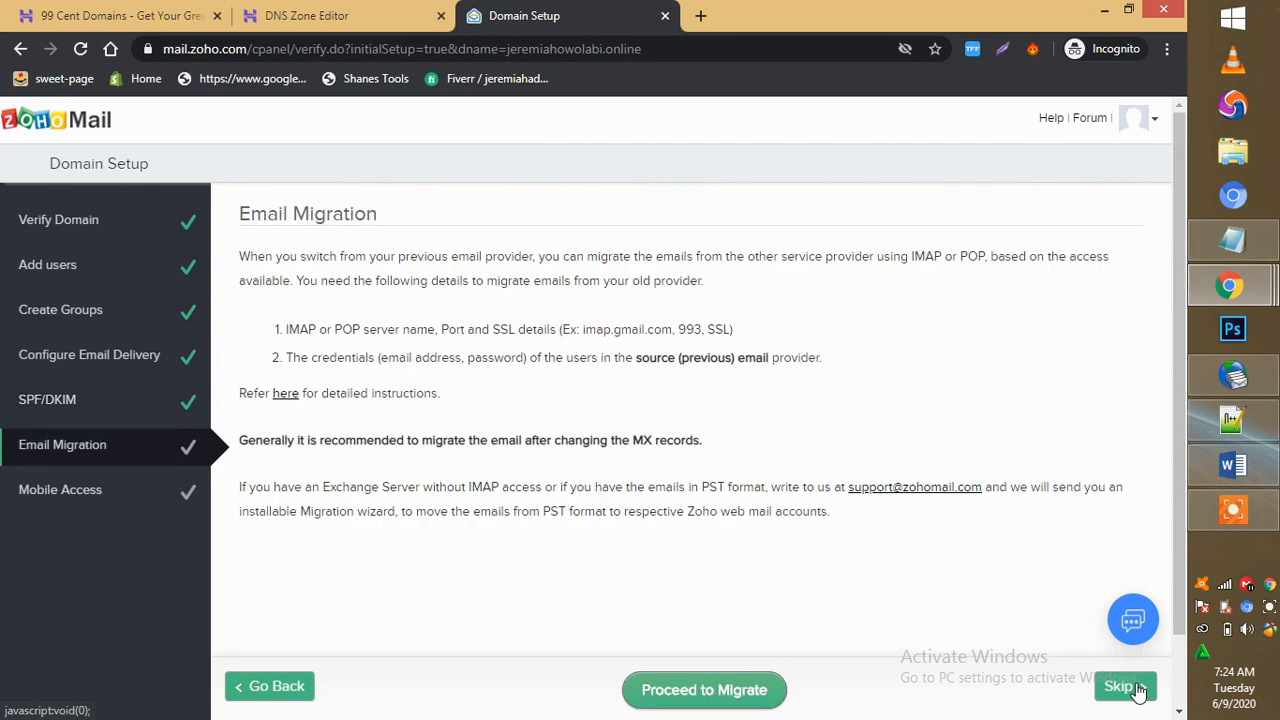
- Skip the Email Migration (IMAP/POP) and Mobile Access steps until all seven setup steps are checked off
left_click_drag(1179, 503, 1180, 543)
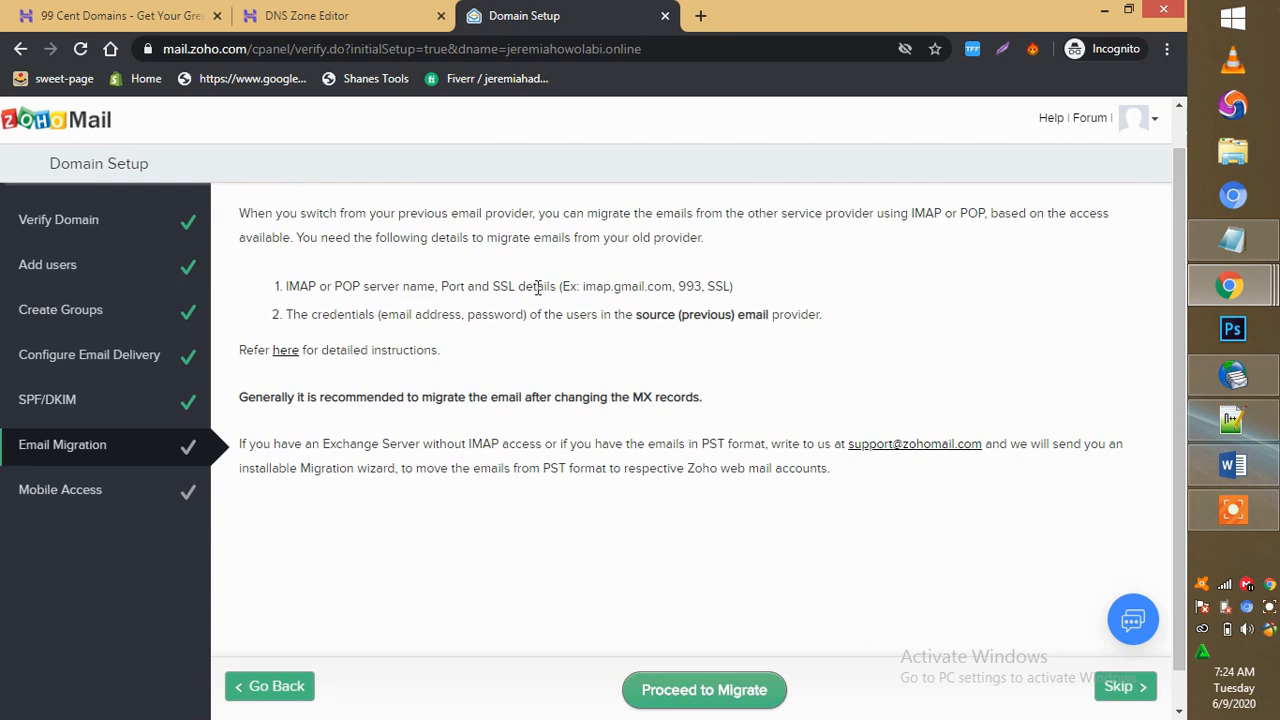
left_click_drag(268, 292, 856, 269)
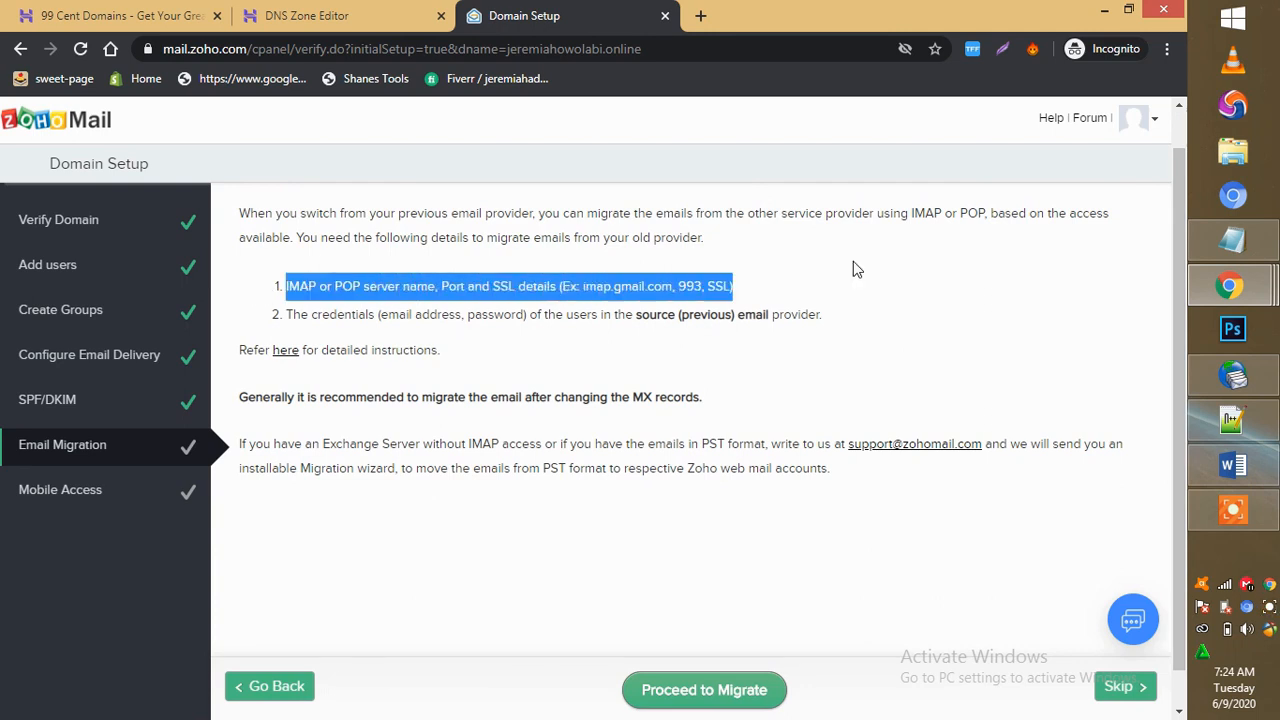
left_click(318, 287)
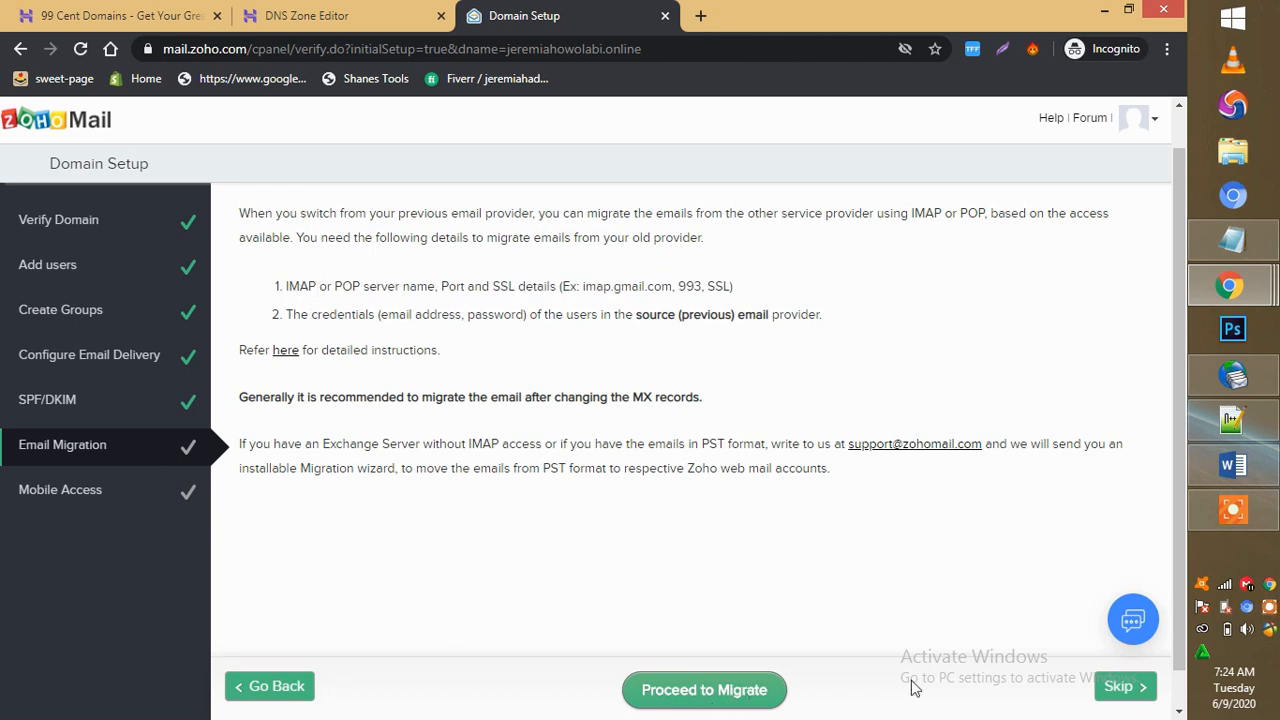
left_click(1120, 687)
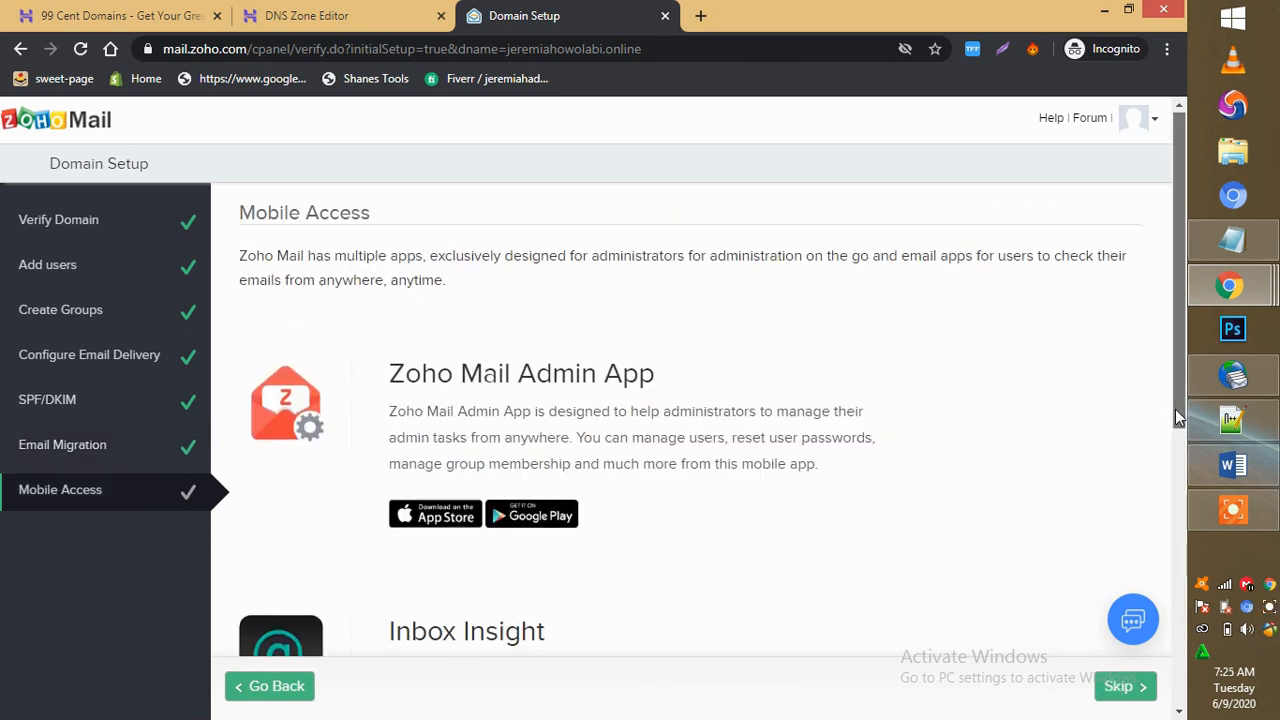
left_click_drag(1176, 410, 1177, 435)
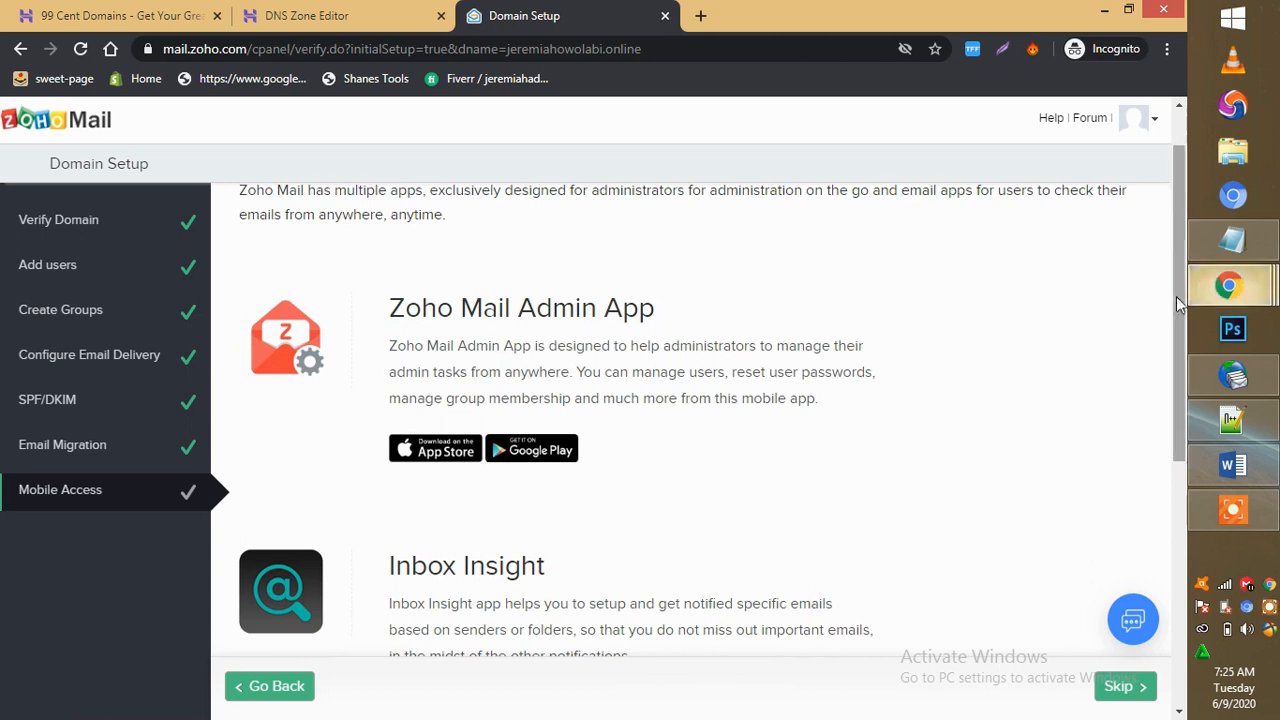
left_click_drag(1179, 333, 1173, 578)
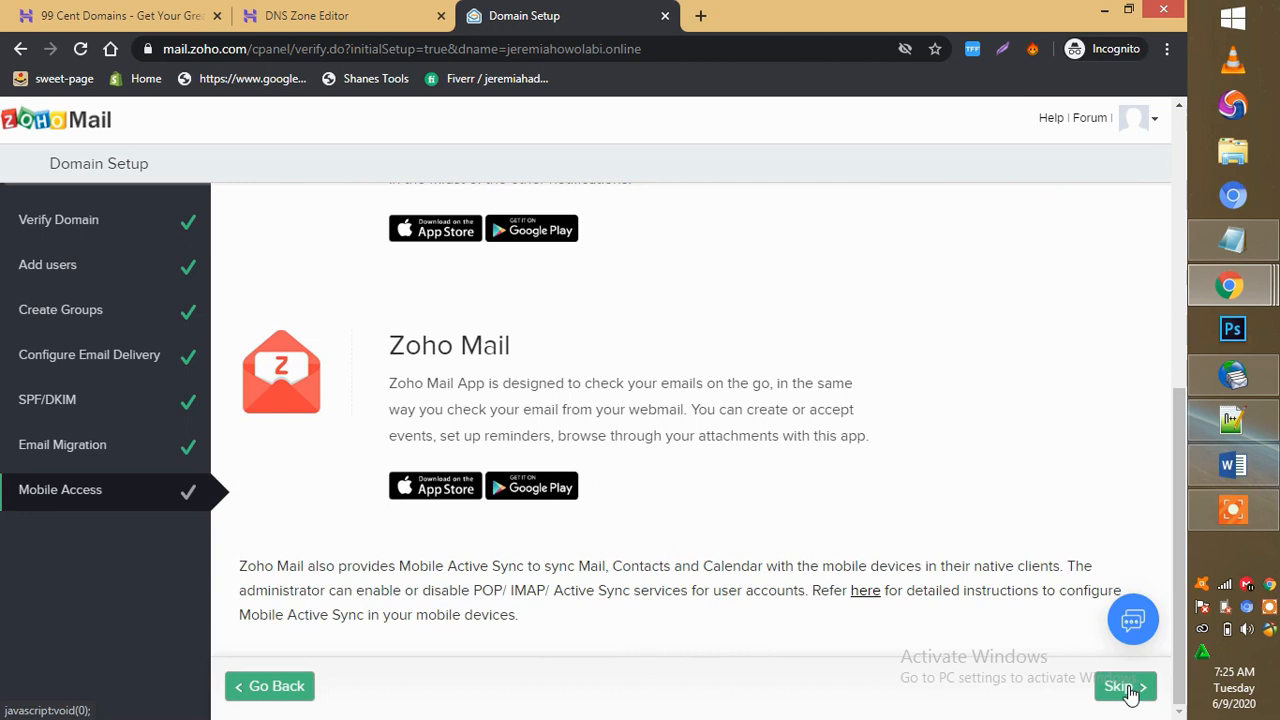
left_click(1119, 687)
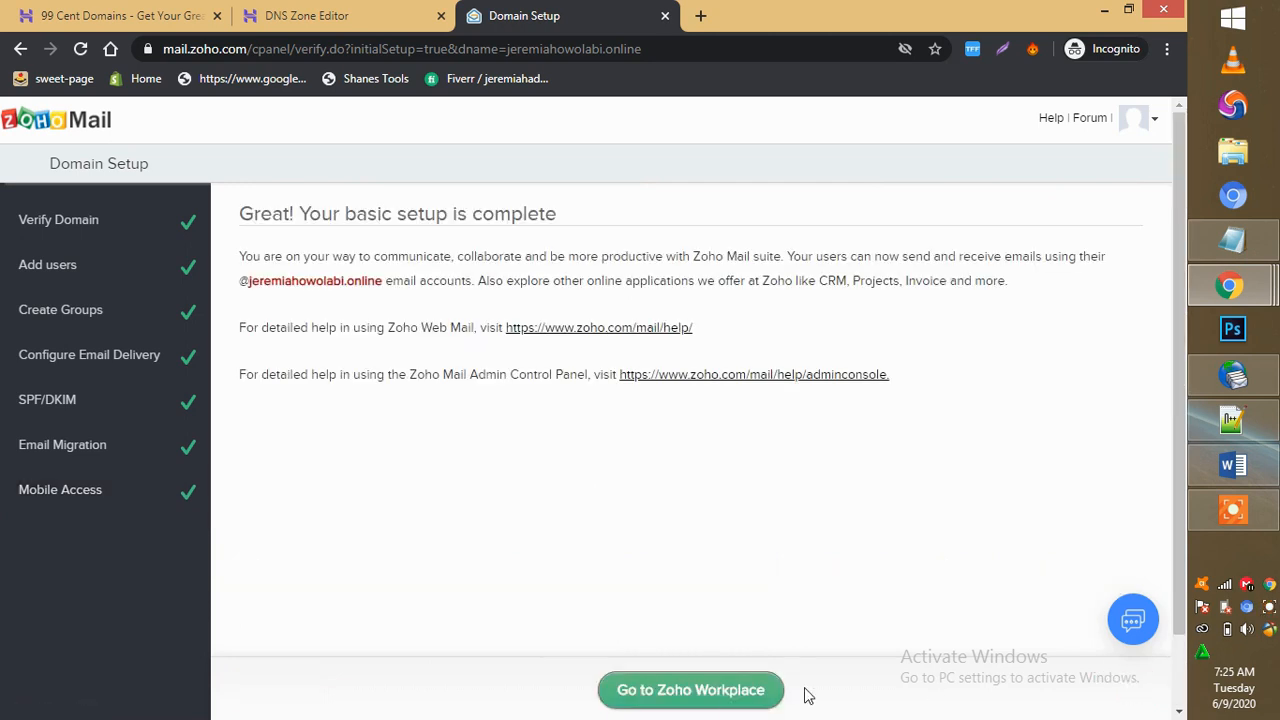
- Go to the Zoho Workplace apps page and dismiss the free-plan welcome message
left_click(728, 700)
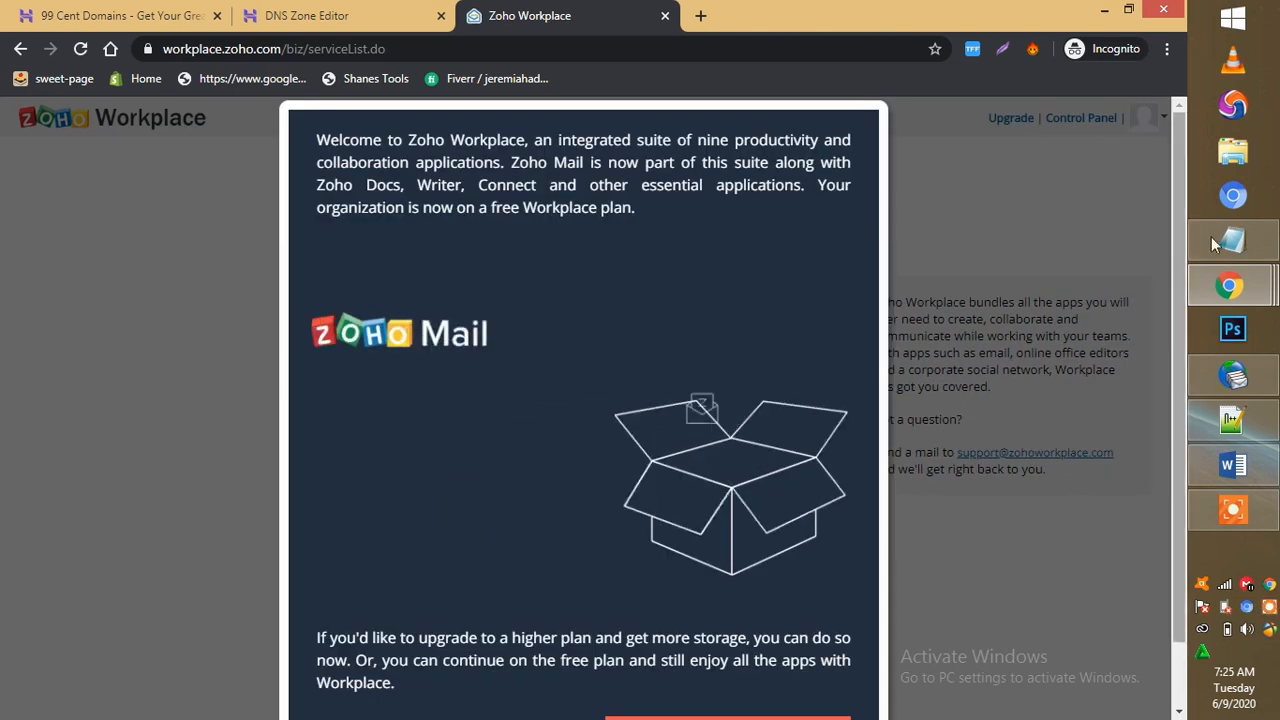
scroll(1181, 251, "down", 1)
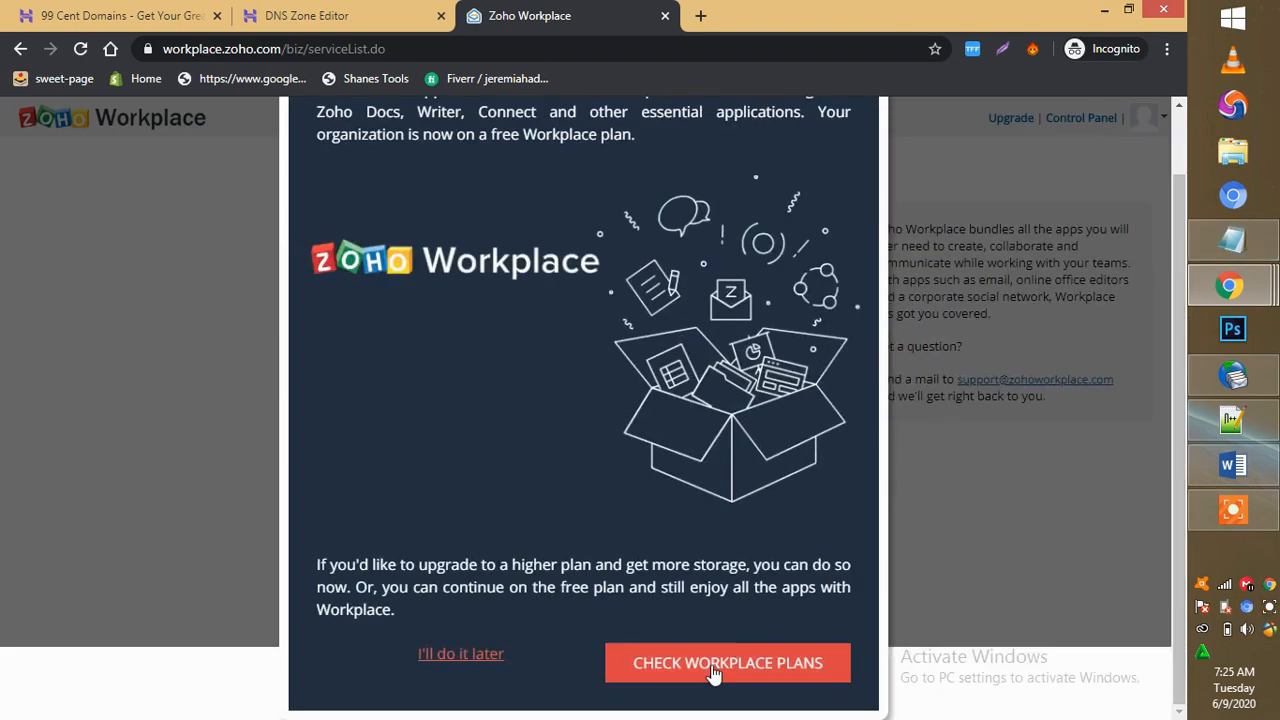
left_click(480, 656)
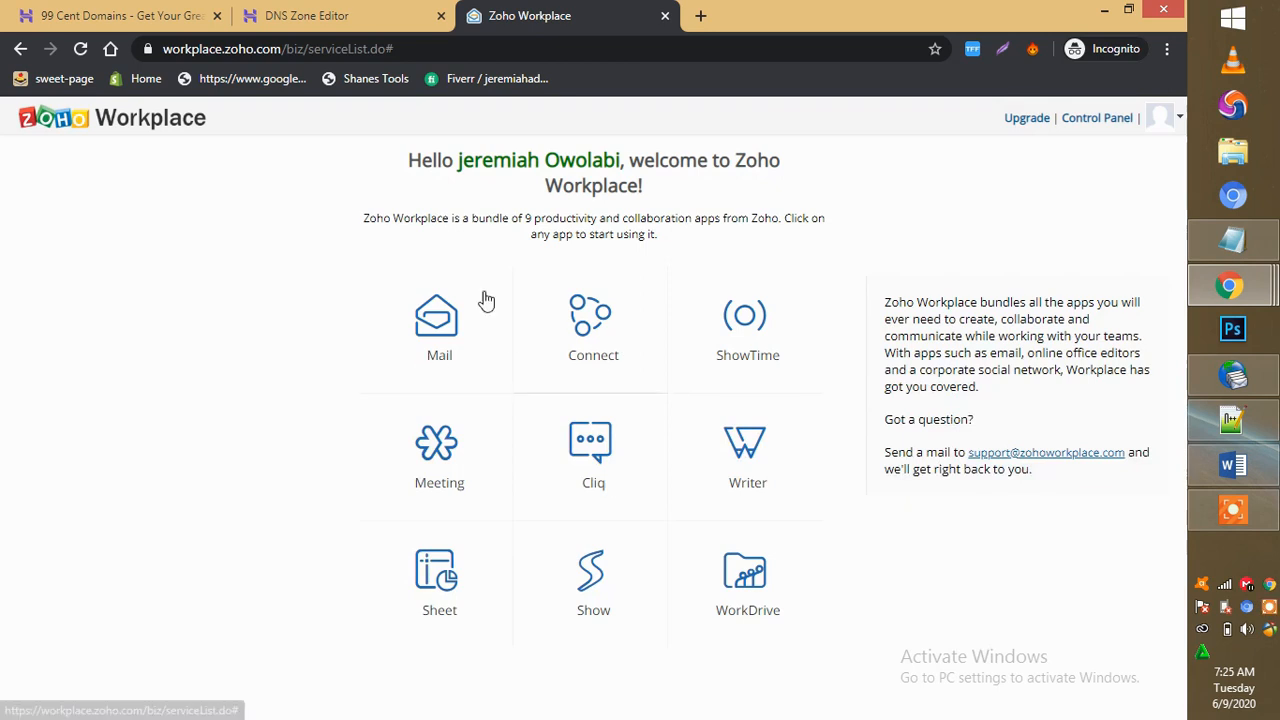
- Open the Mail app from Workplace and skip the Zoho Mail welcome tour
left_click(443, 358)
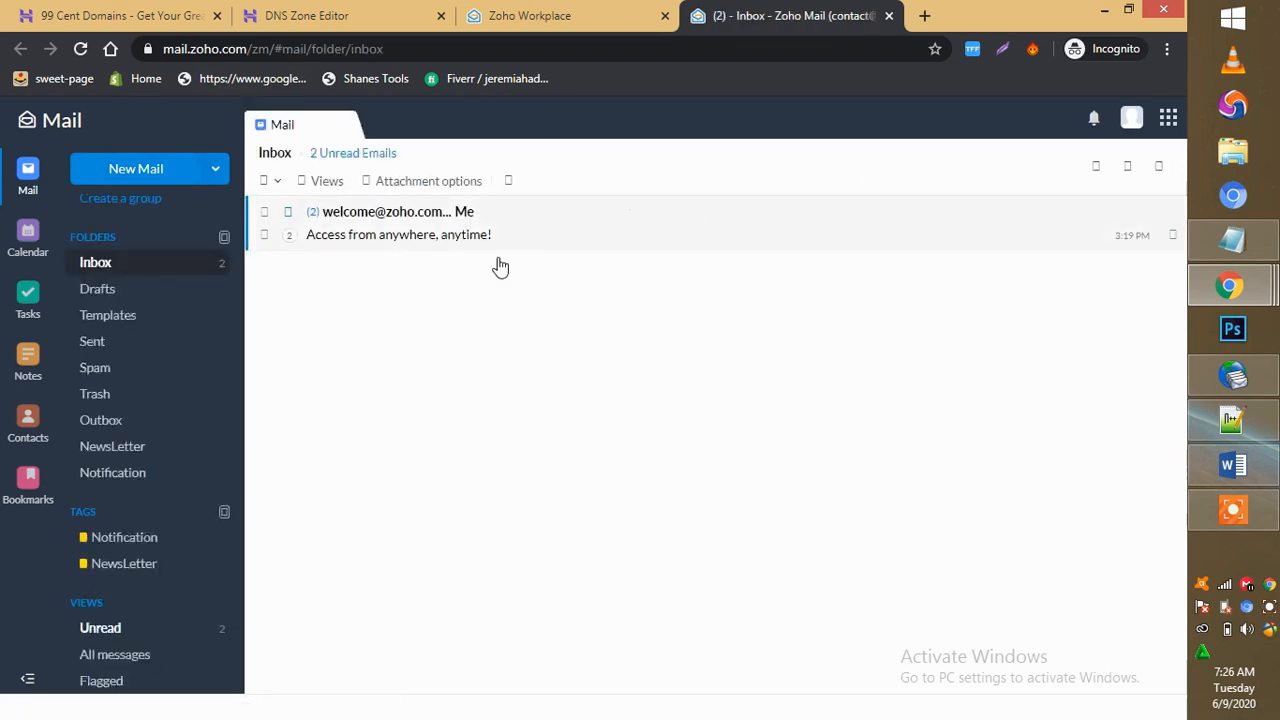
left_click(1135, 122)
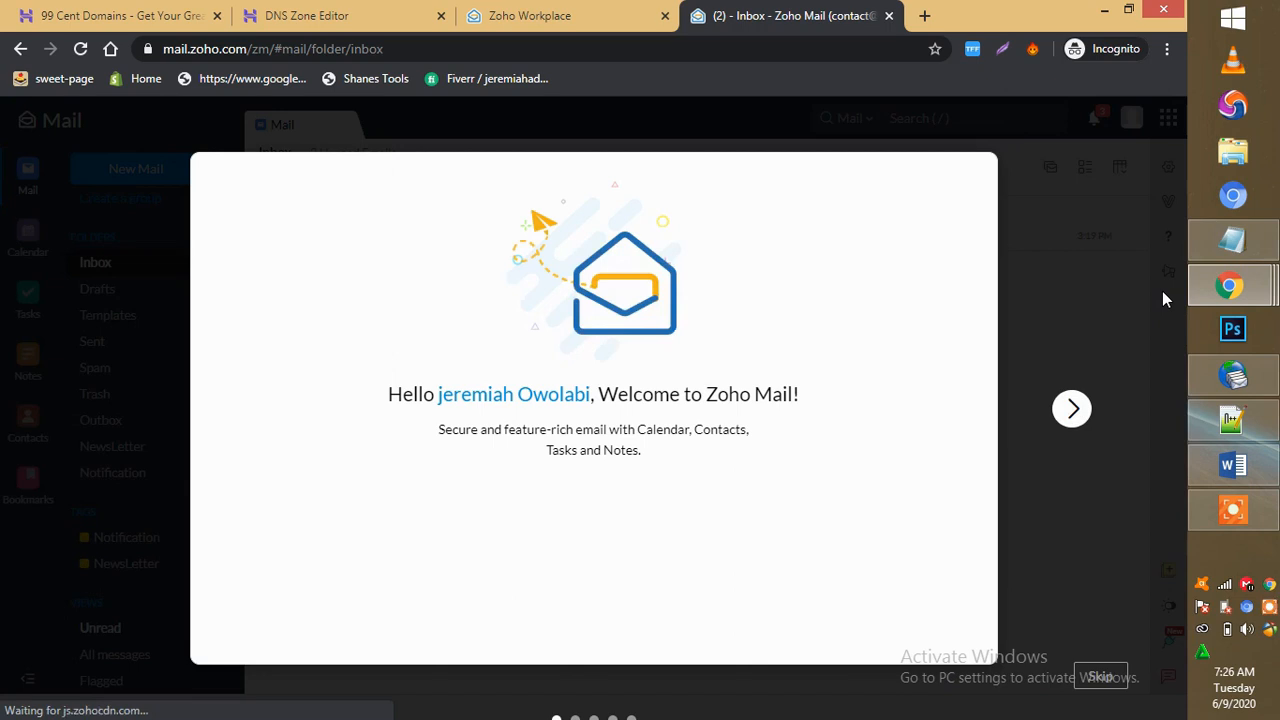
left_click(1101, 680)
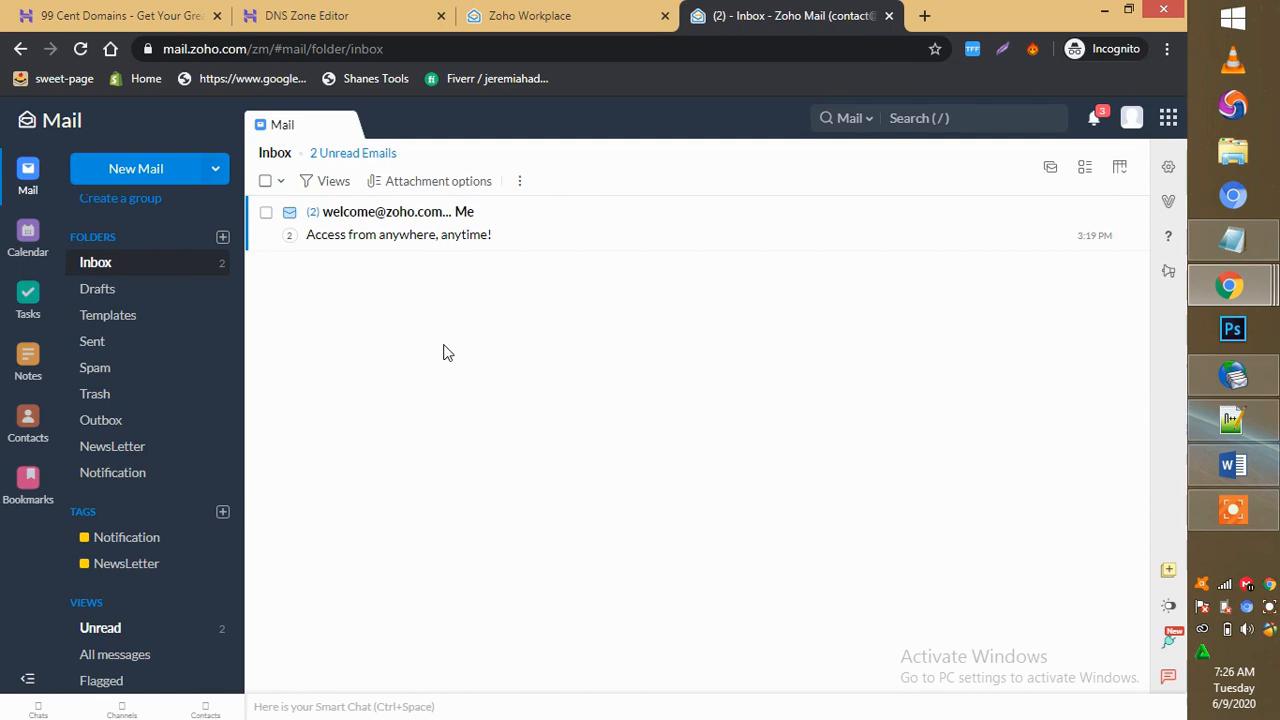
- Minimize the incognito window and the other Zoho Mail browser window
left_click(925, 16)
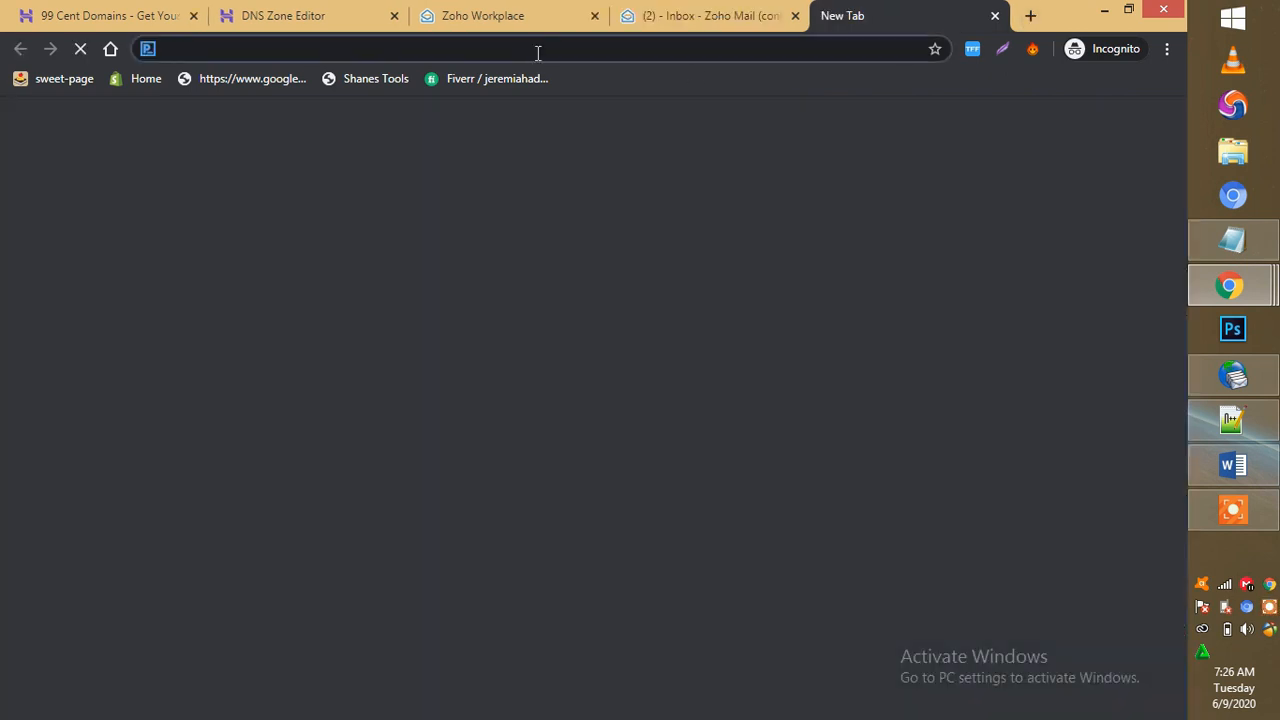
left_click(1104, 10)
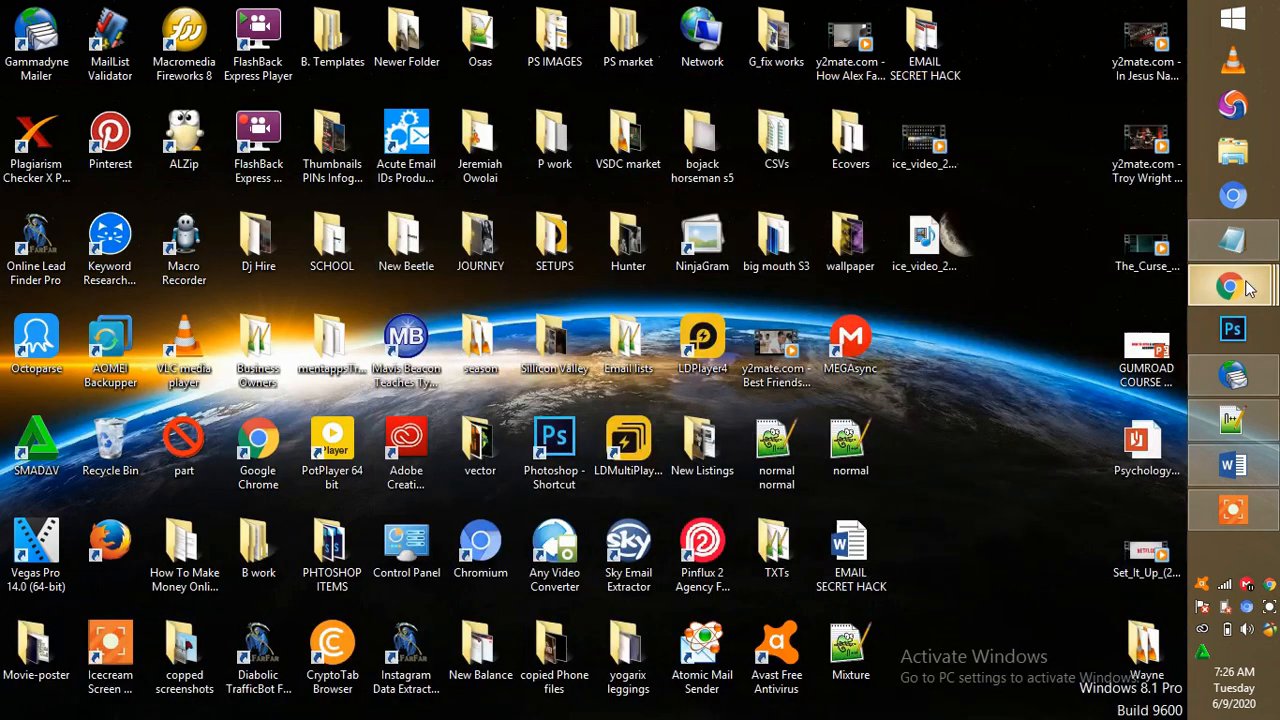
mouse_move(1236, 290)
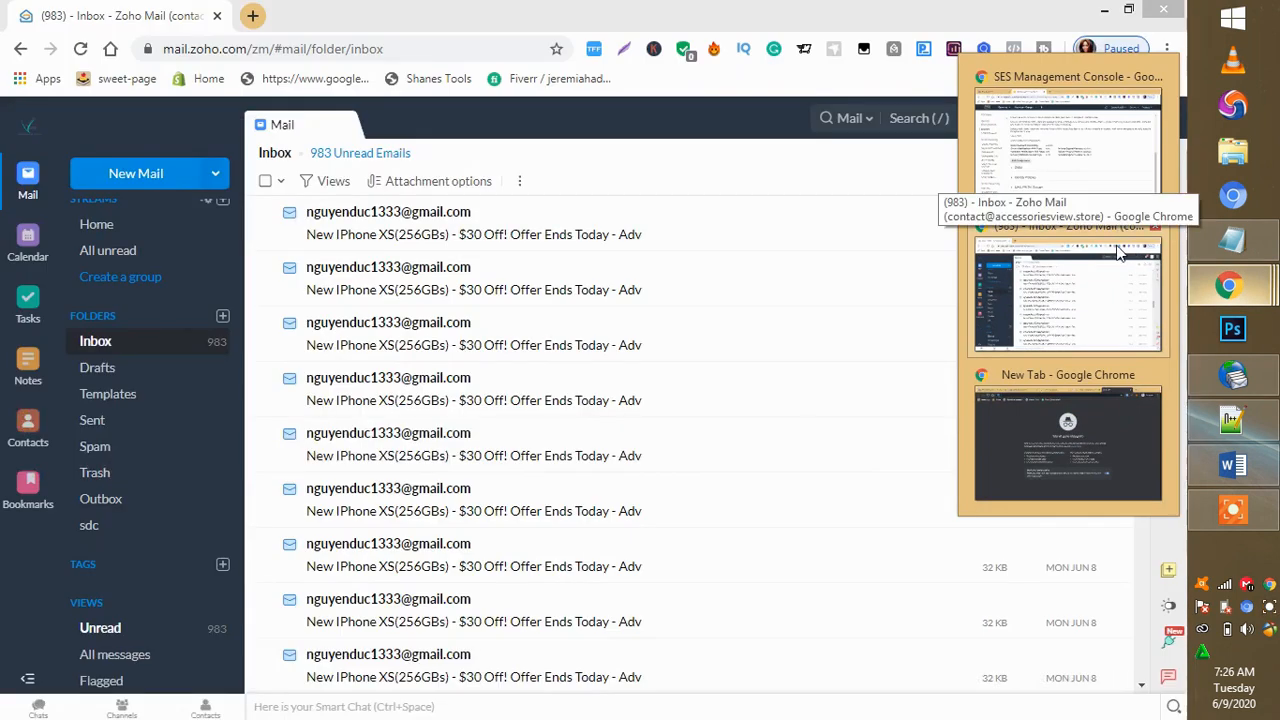
left_click(1117, 252)
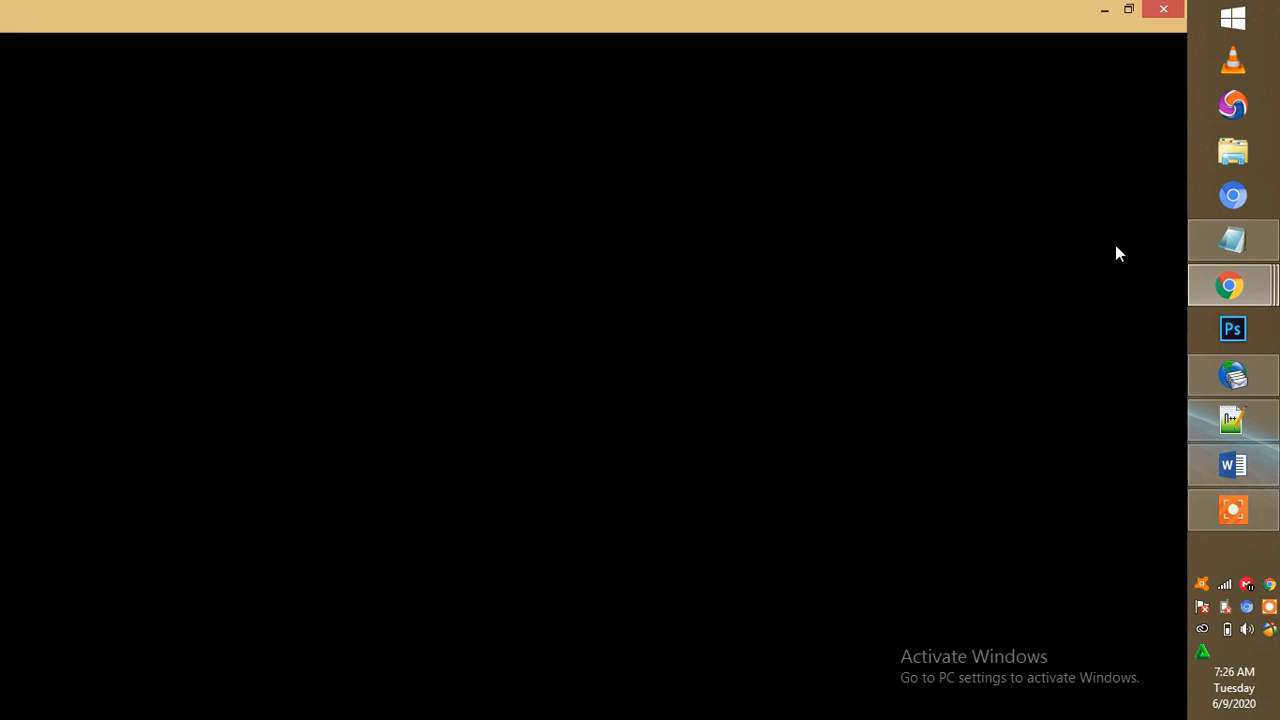
left_click(1103, 10)
- Load gmail.com in a new maximized Chrome window
mouse_move(1238, 286)
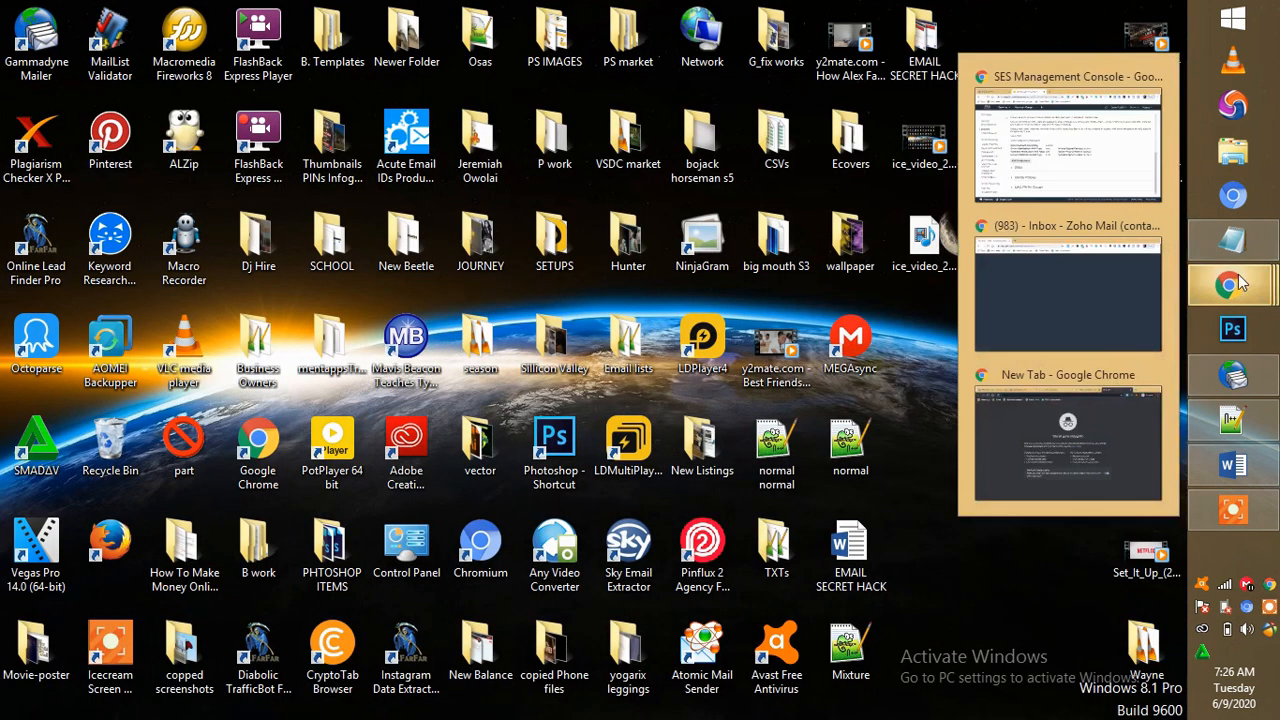
mouse_move(1124, 155)
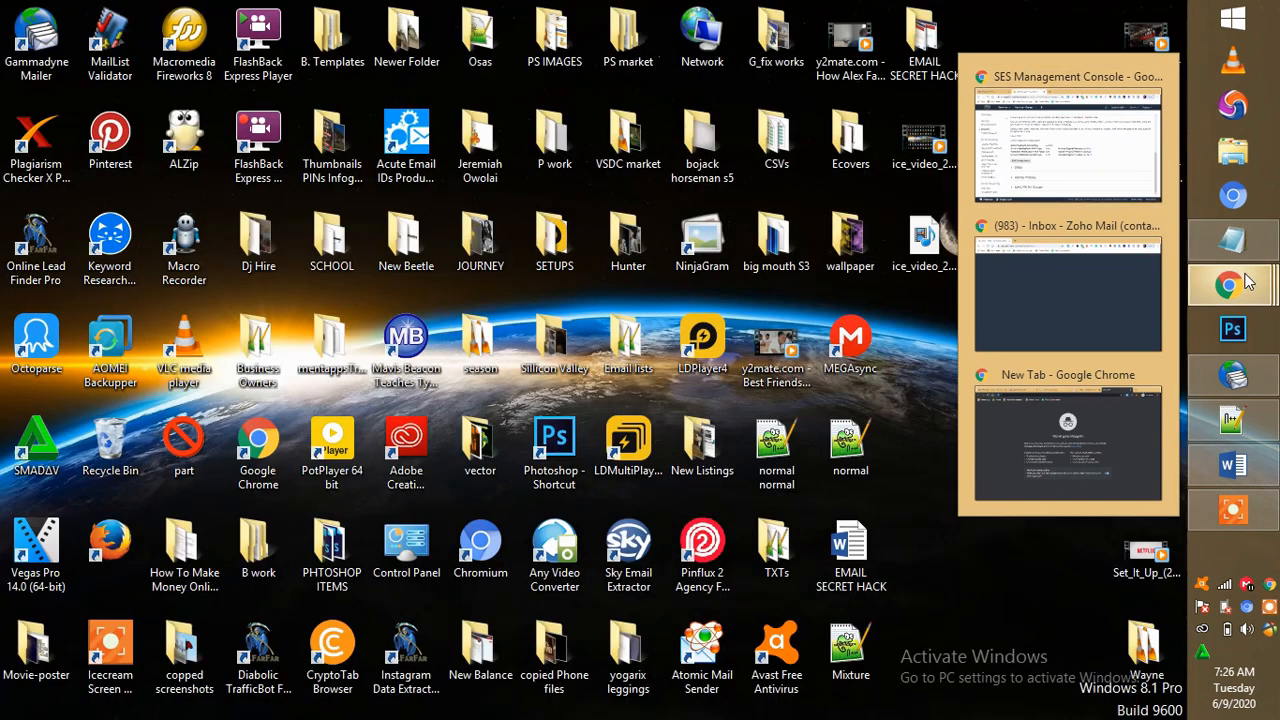
right_click(1245, 285)
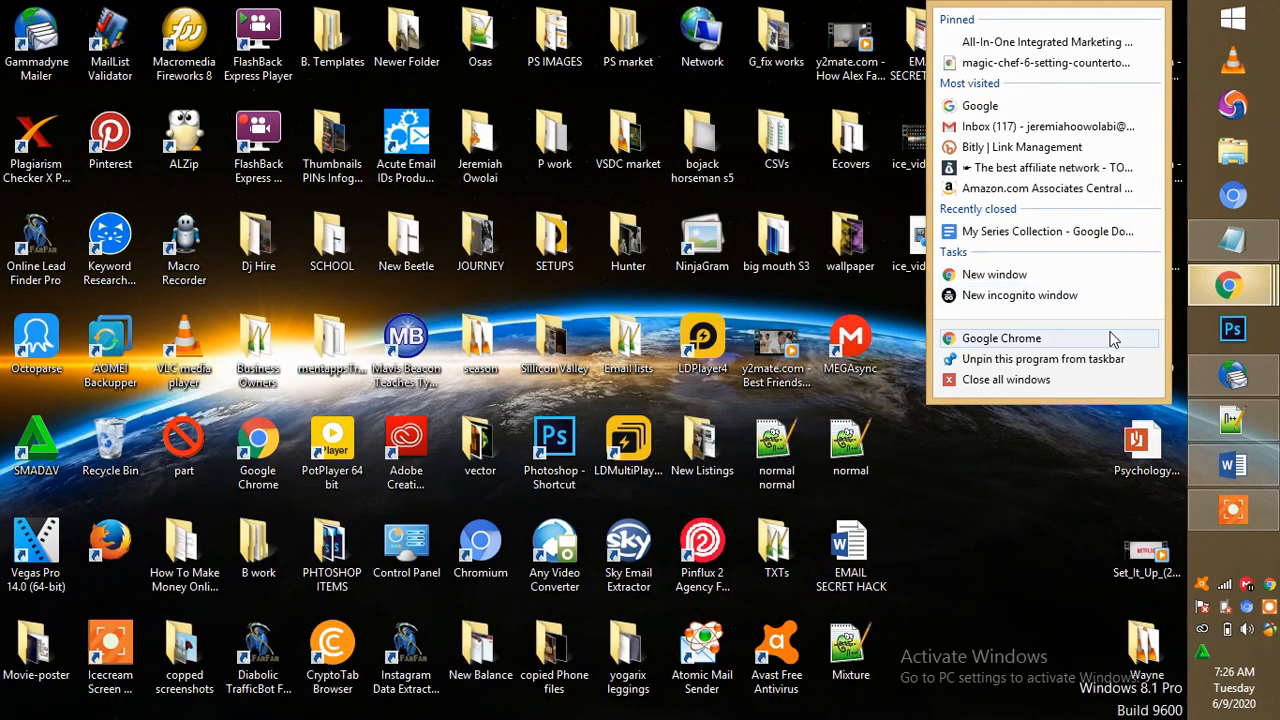
left_click(1113, 340)
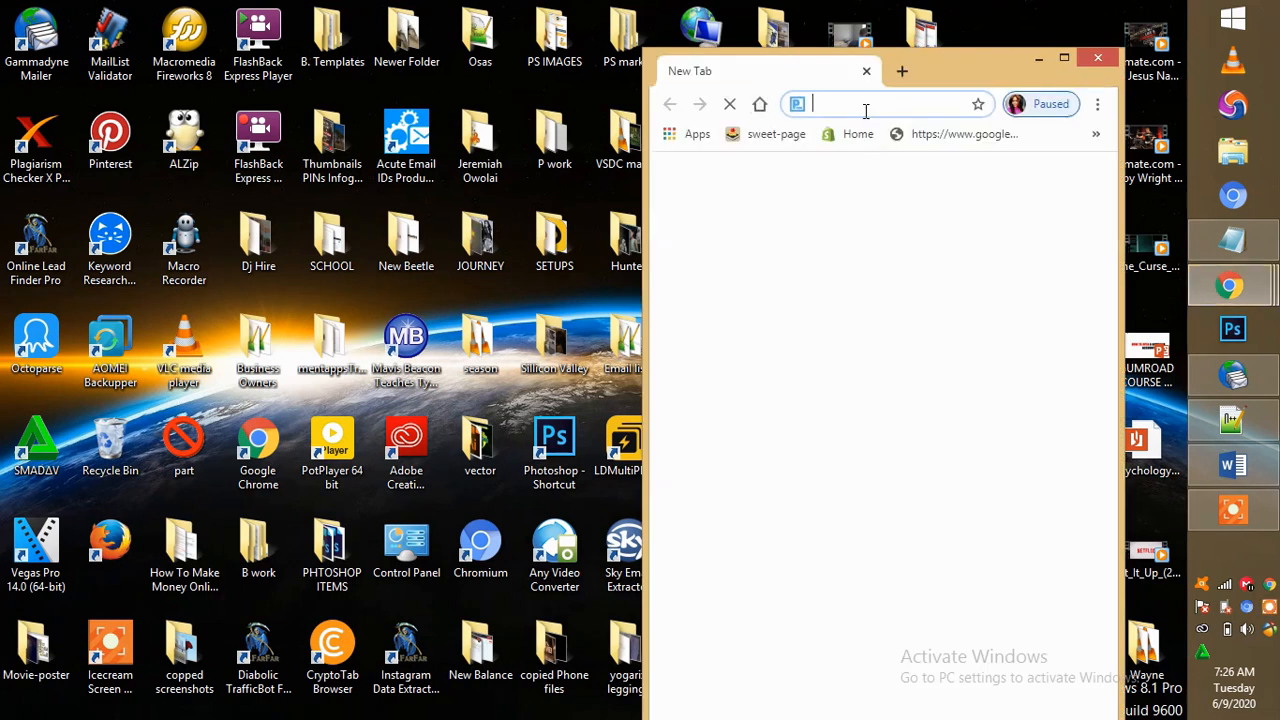
type("gmail.com")
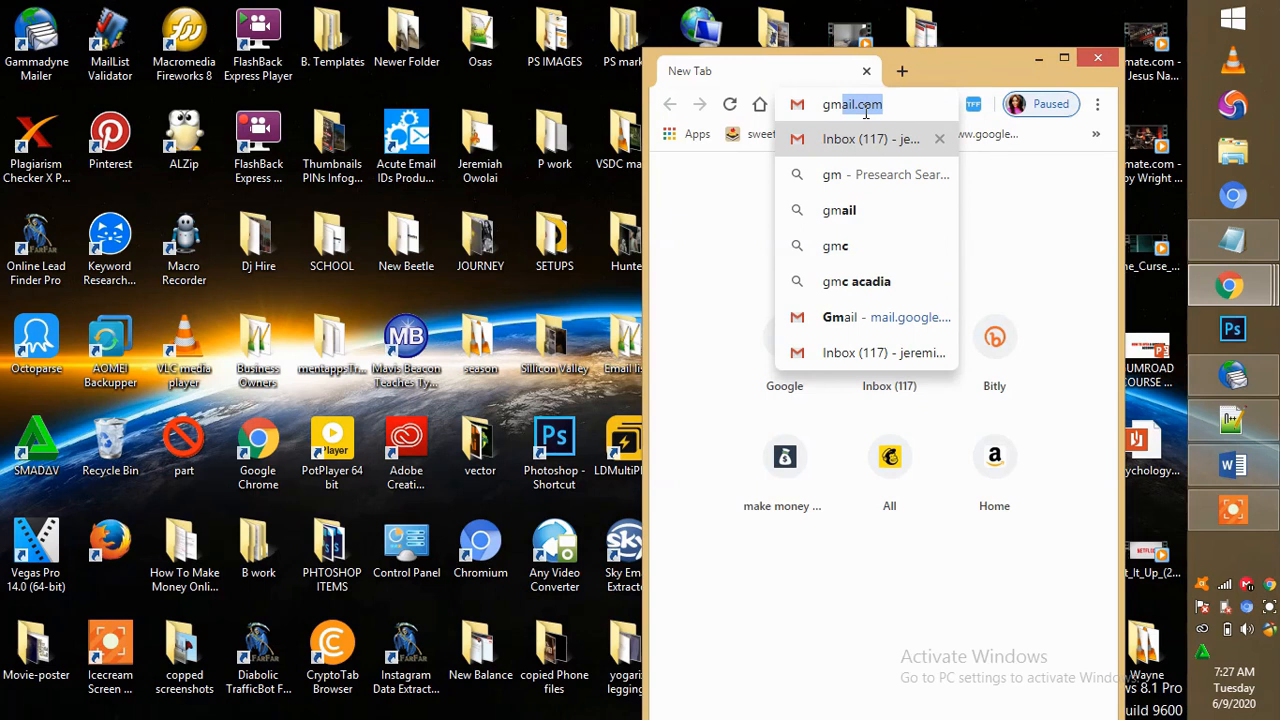
key("Return")
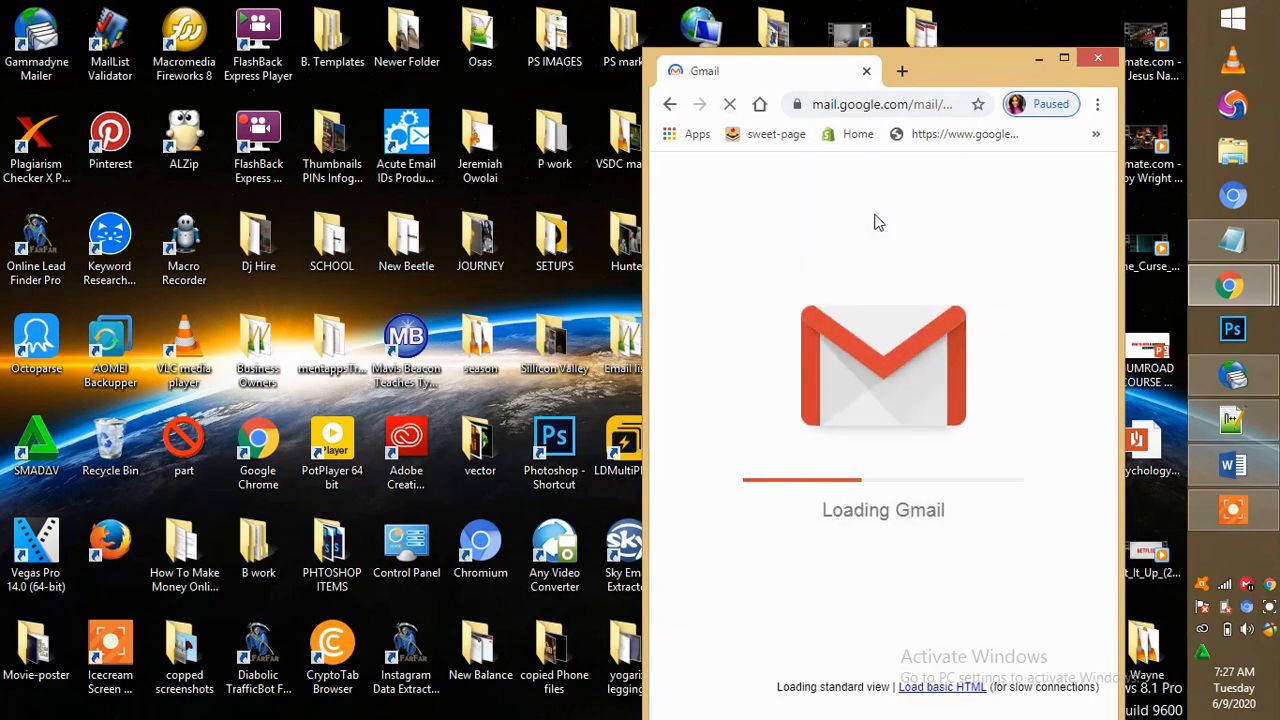
left_click(1066, 61)
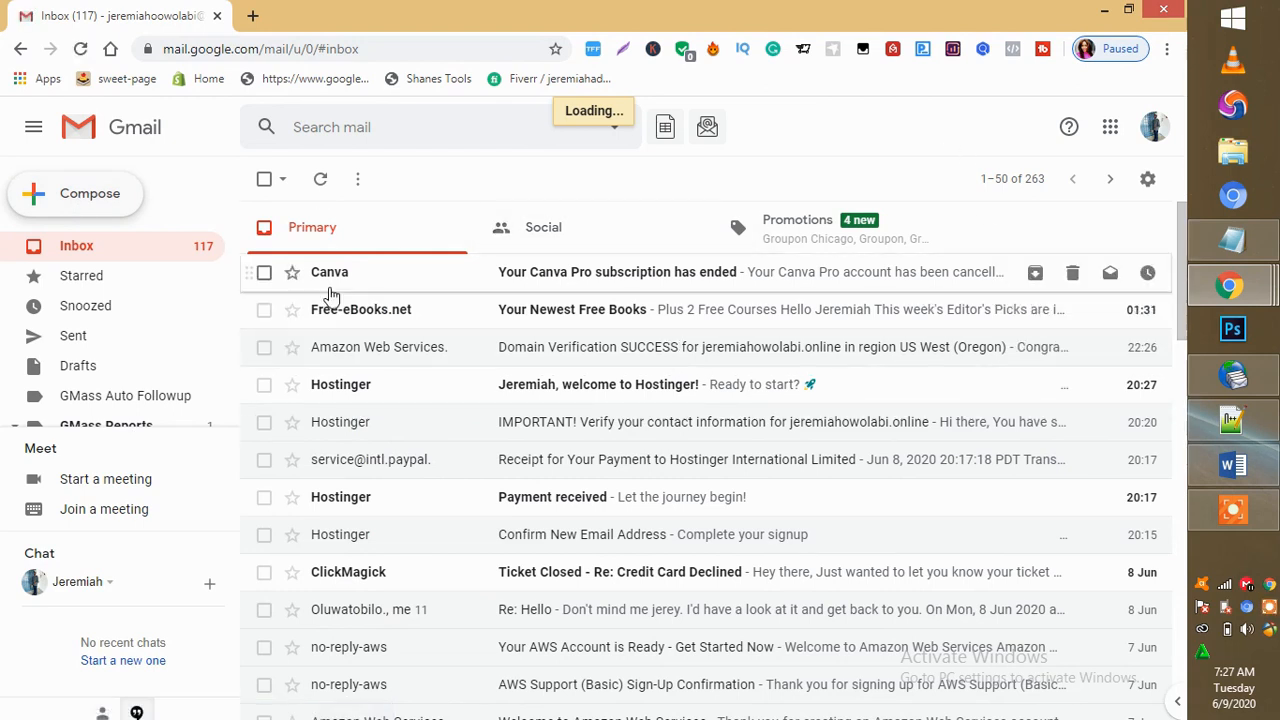
- Send an email titled 'Testing mic' reading 'This is just a test' to the domain's contact address
left_click(135, 190)
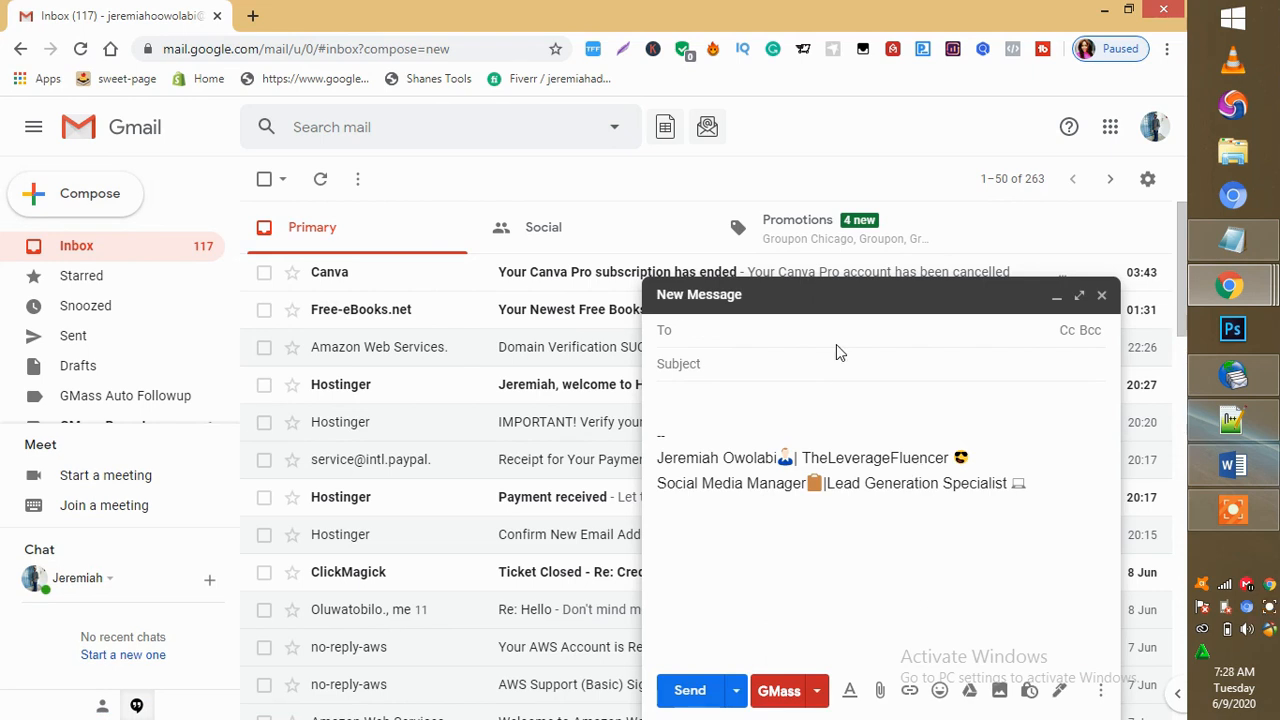
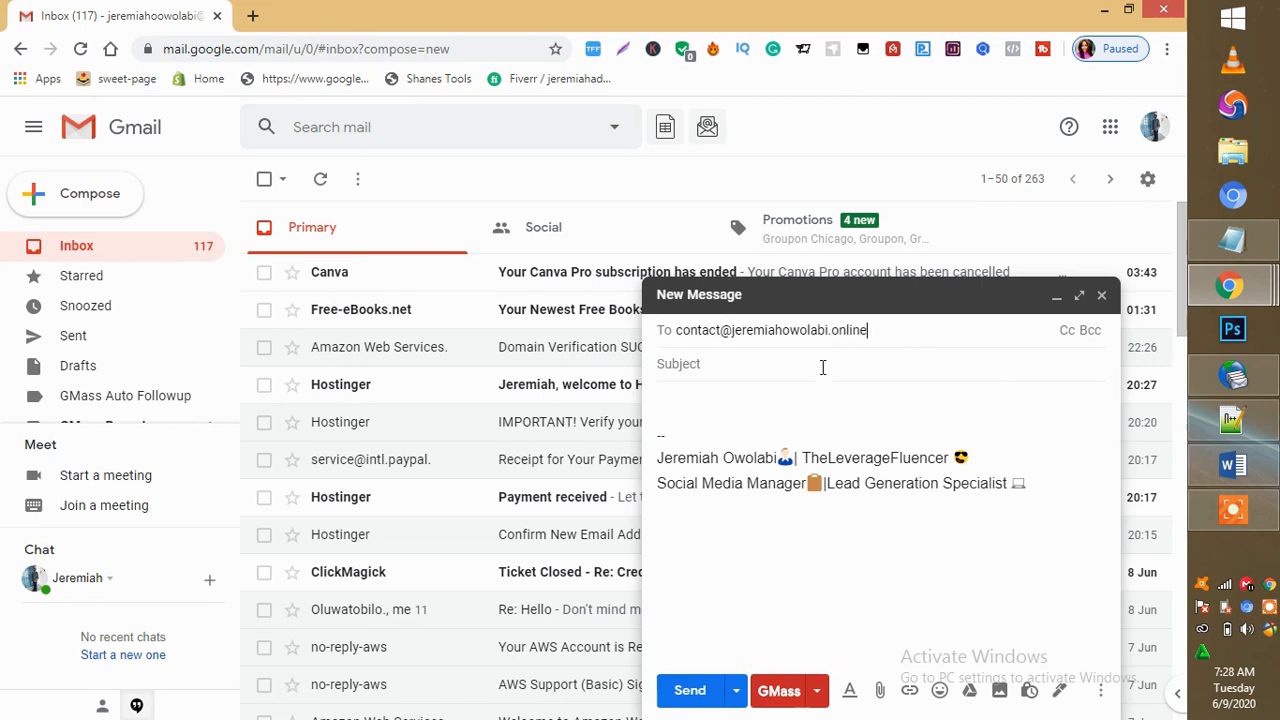
left_click(822, 367)
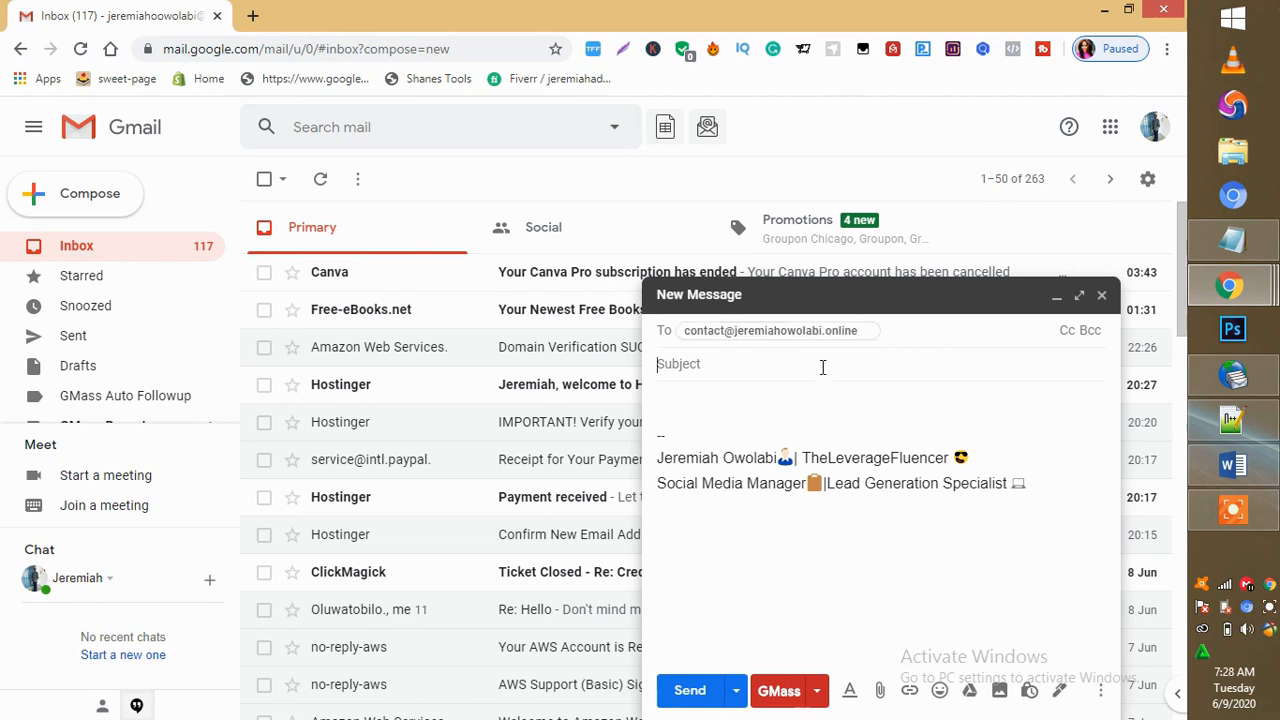
type("Testing mic")
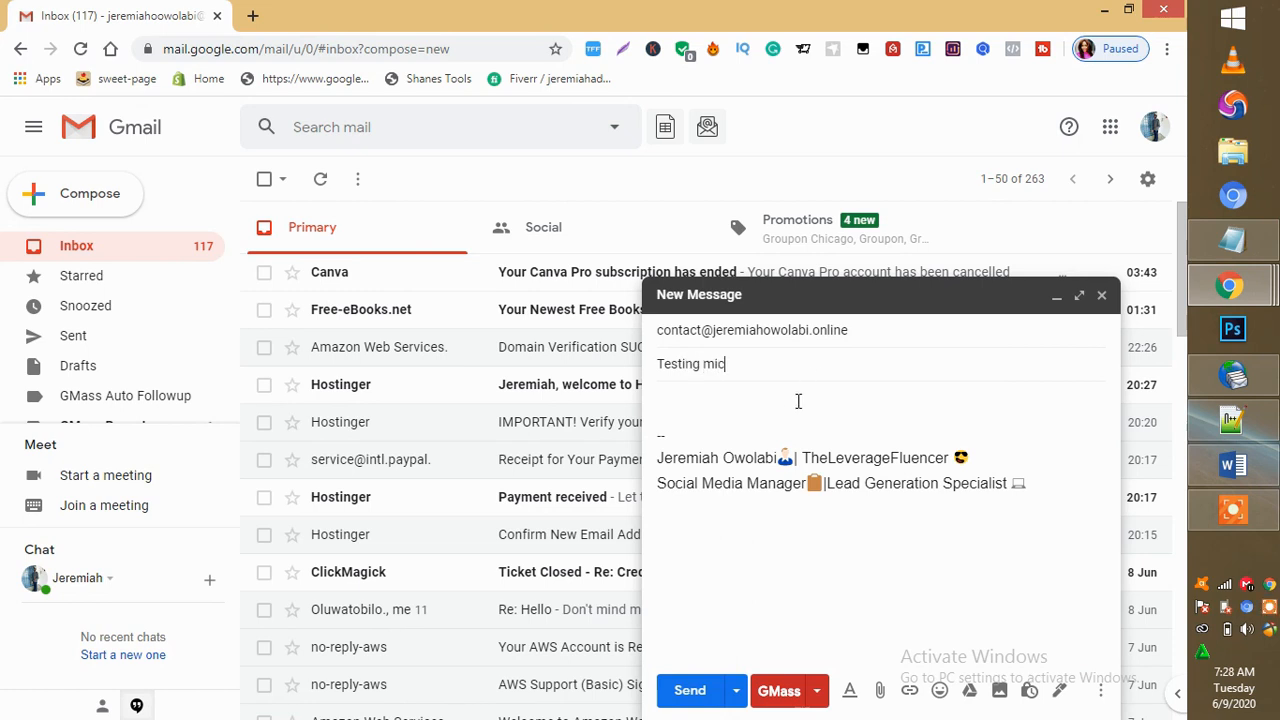
left_click(775, 405)
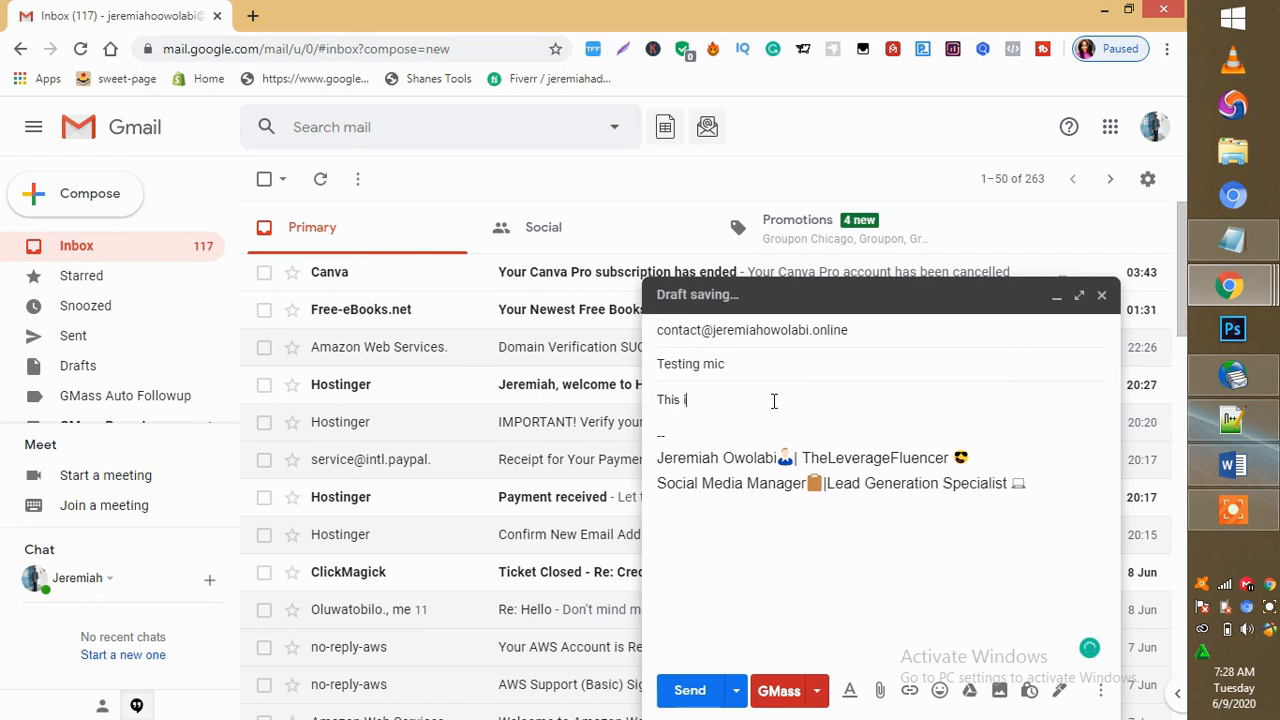
type("This is just a test")
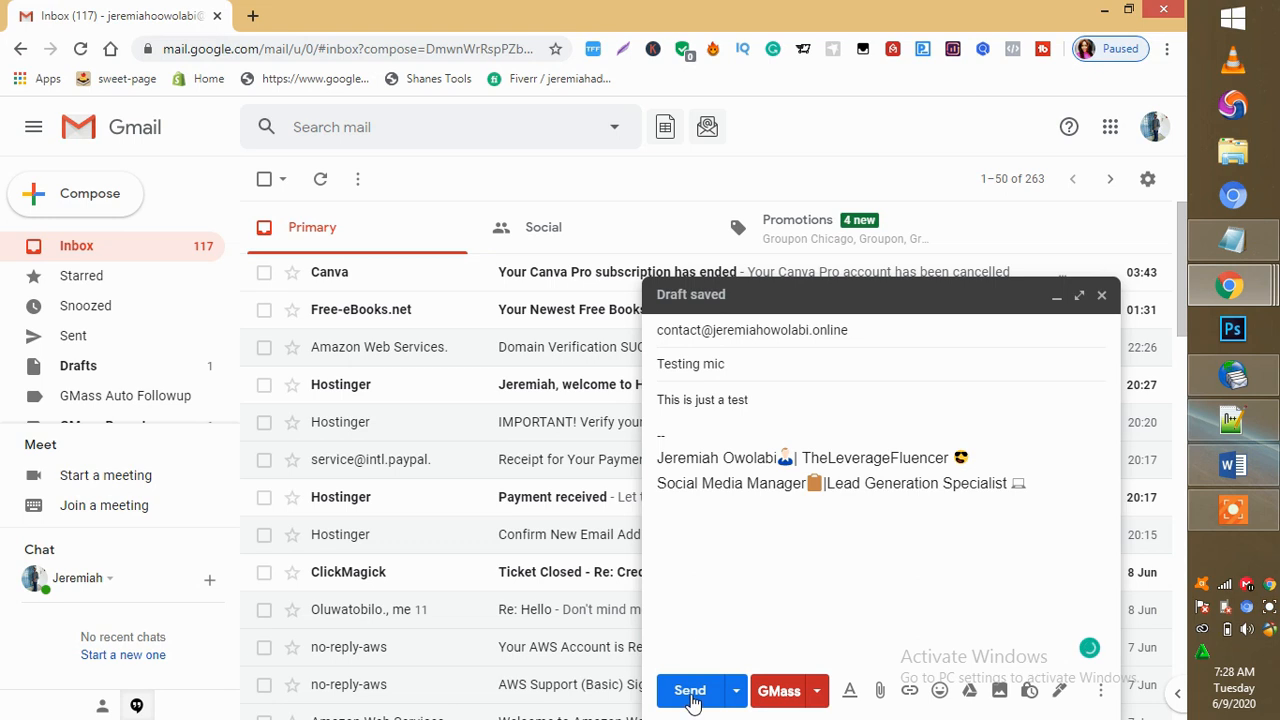
left_click(691, 697)
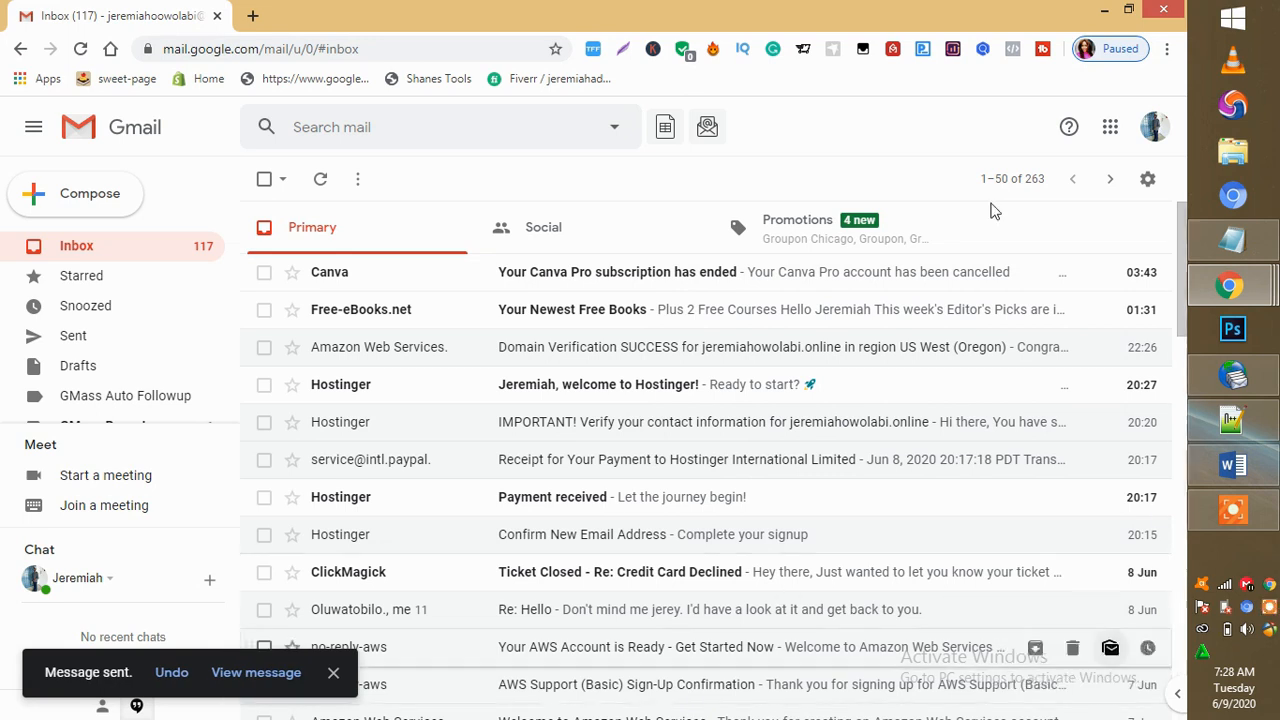
- Switch to the incognito window, close its empty tab, and reload the Zoho Mail inbox
left_click(1238, 290)
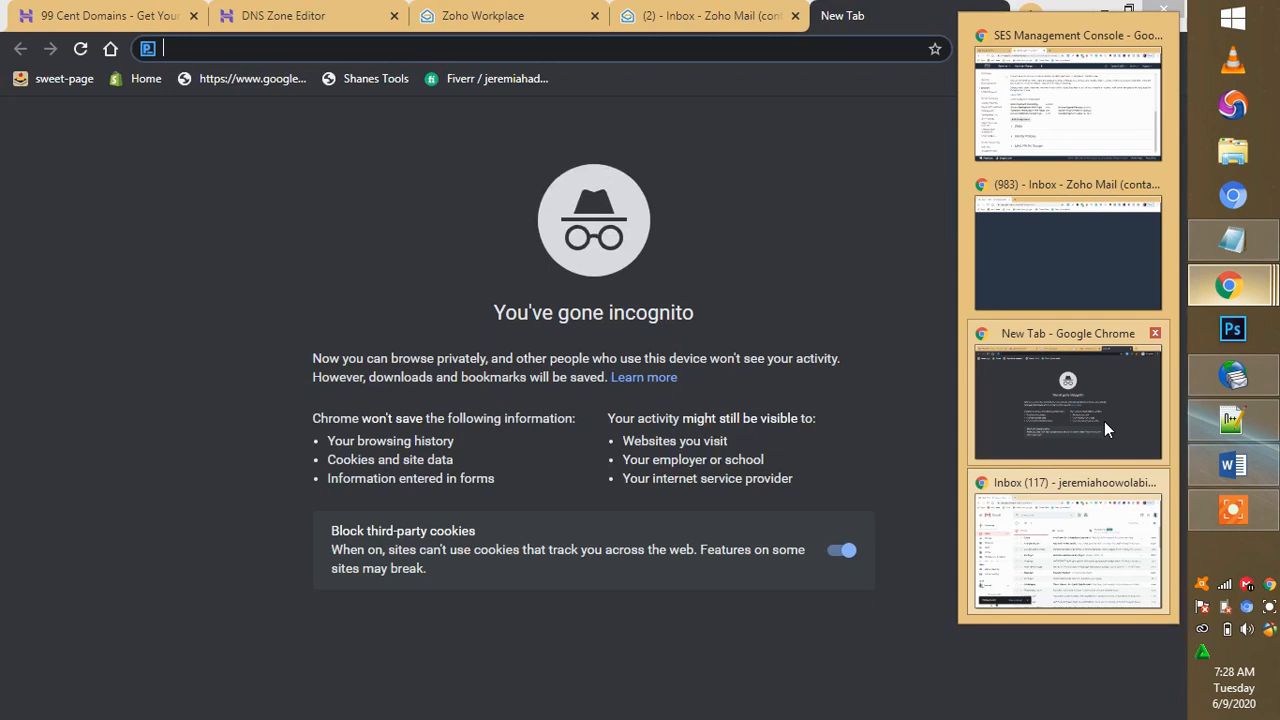
left_click(1104, 421)
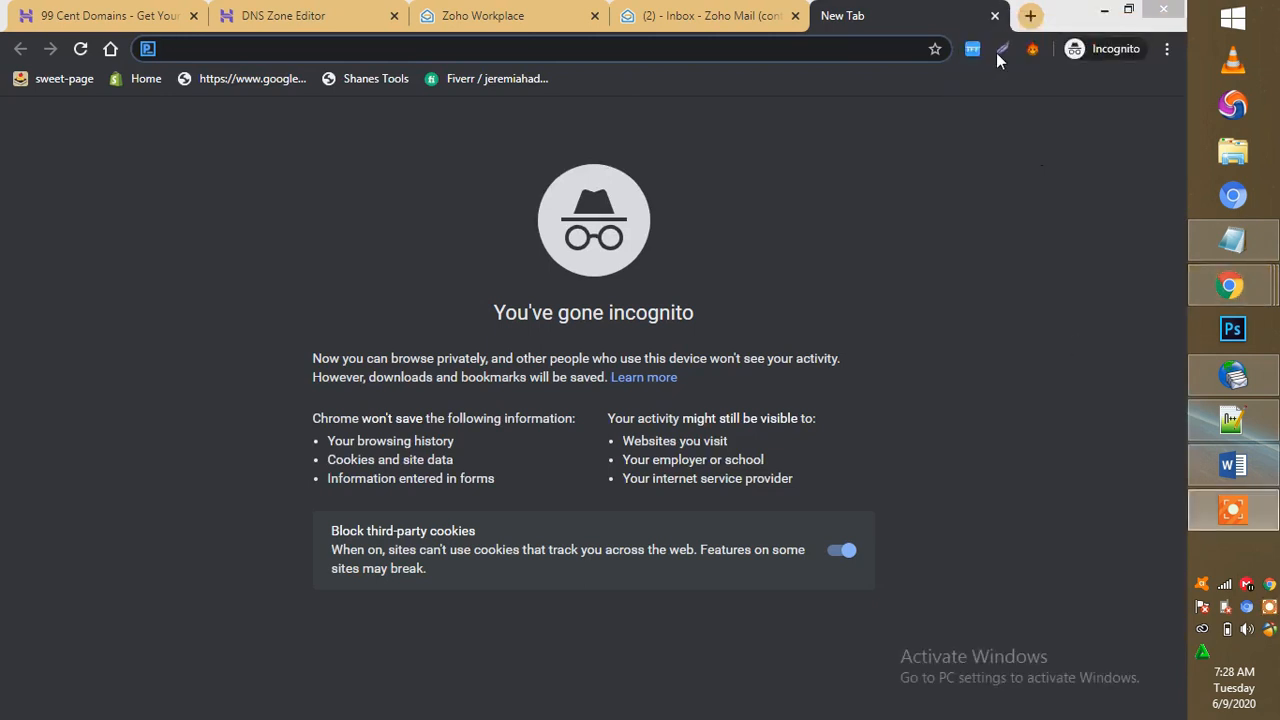
left_click(995, 15)
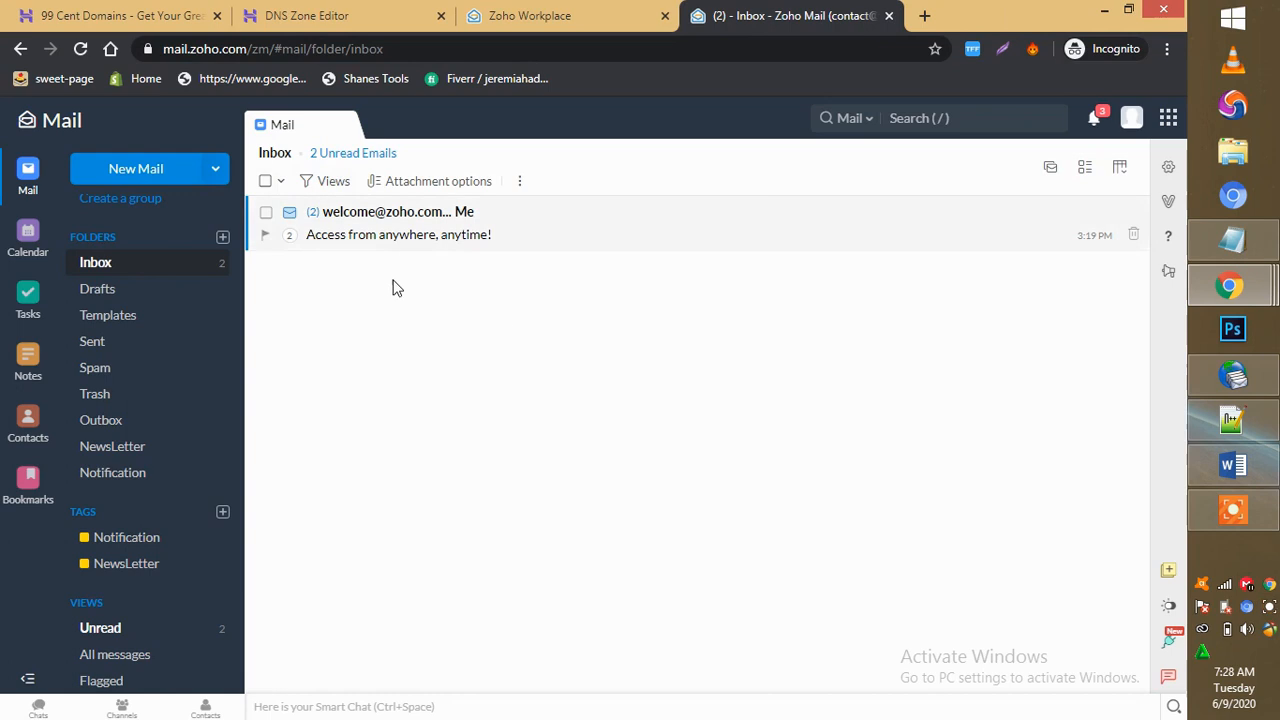
left_click(81, 50)
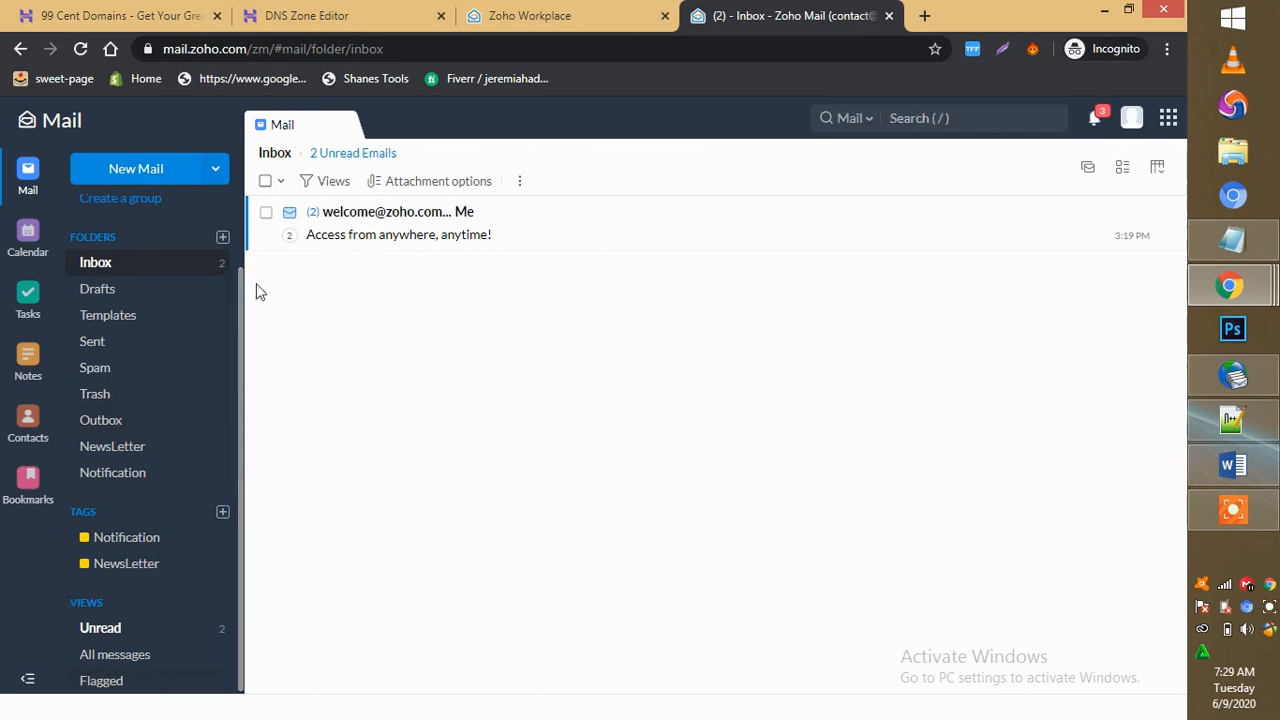
- Dismiss the bookmark plugin promotion and open the MX configuration details from notifications
left_click(1099, 122)
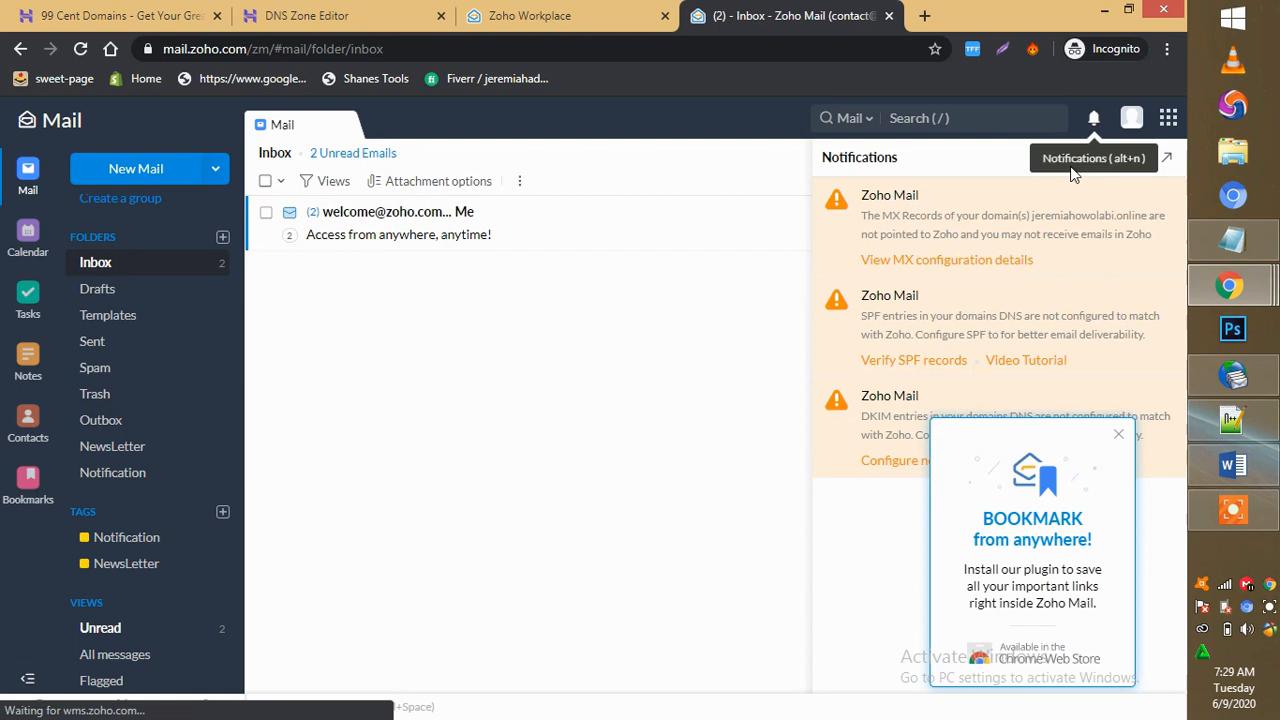
left_click(1124, 438)
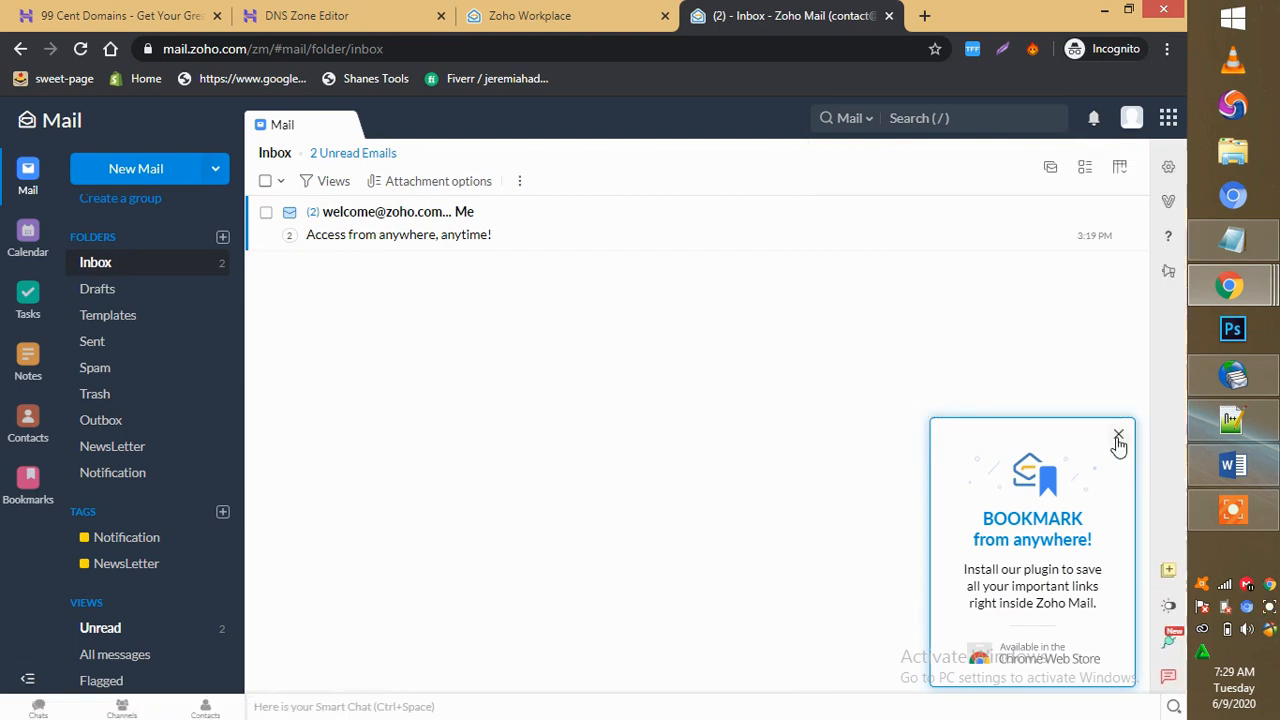
left_click(1095, 119)
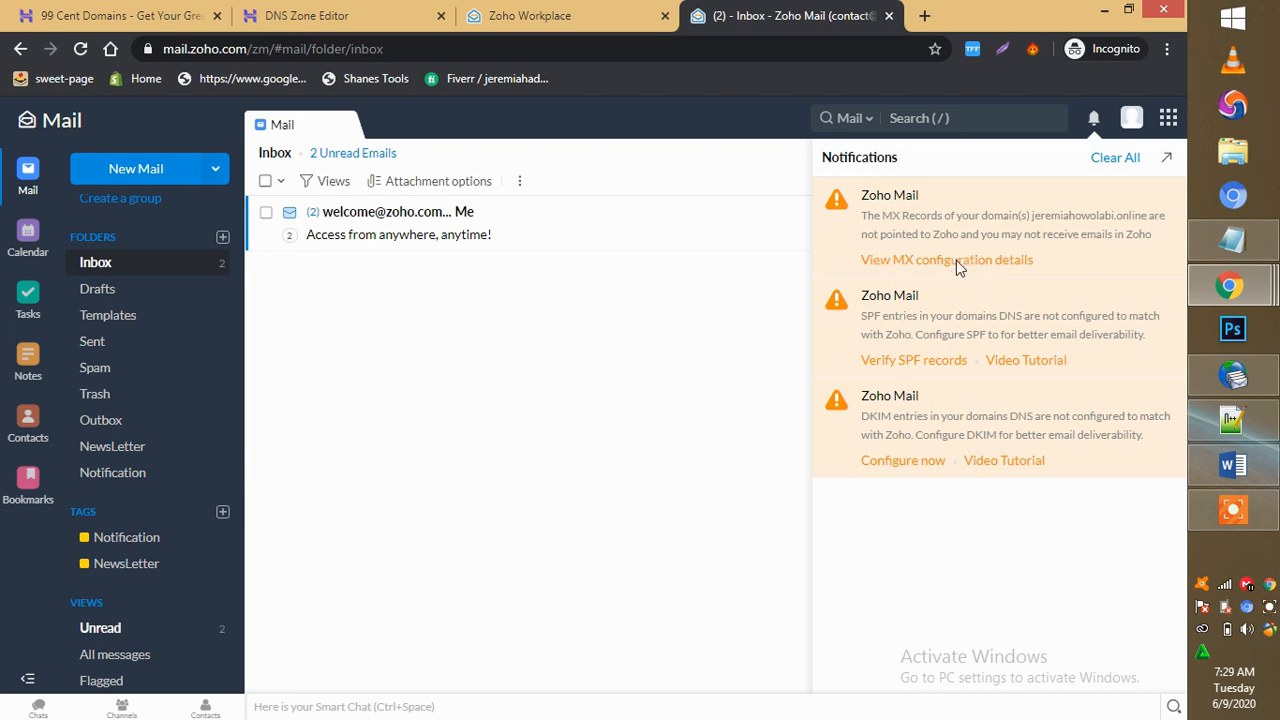
left_click(956, 260)
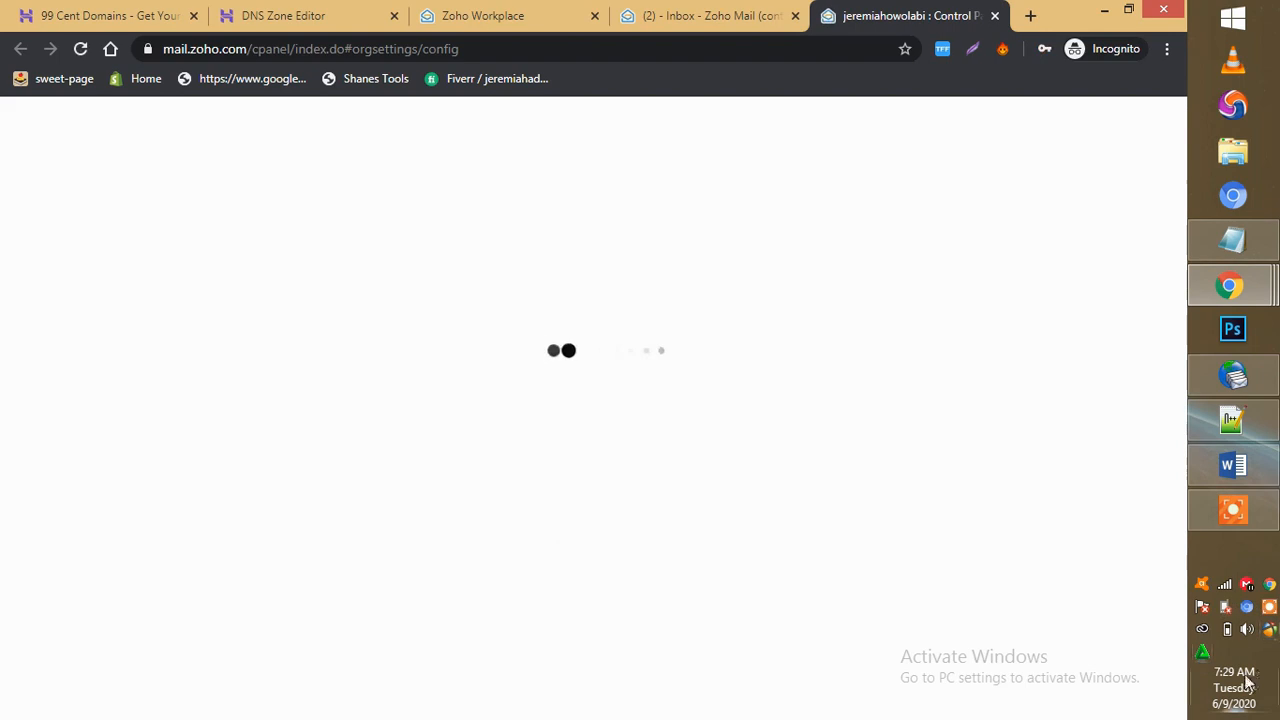
- Return to the Zoho Mail inbox tab, where the Testing mic email has arrived
left_click(1269, 607)
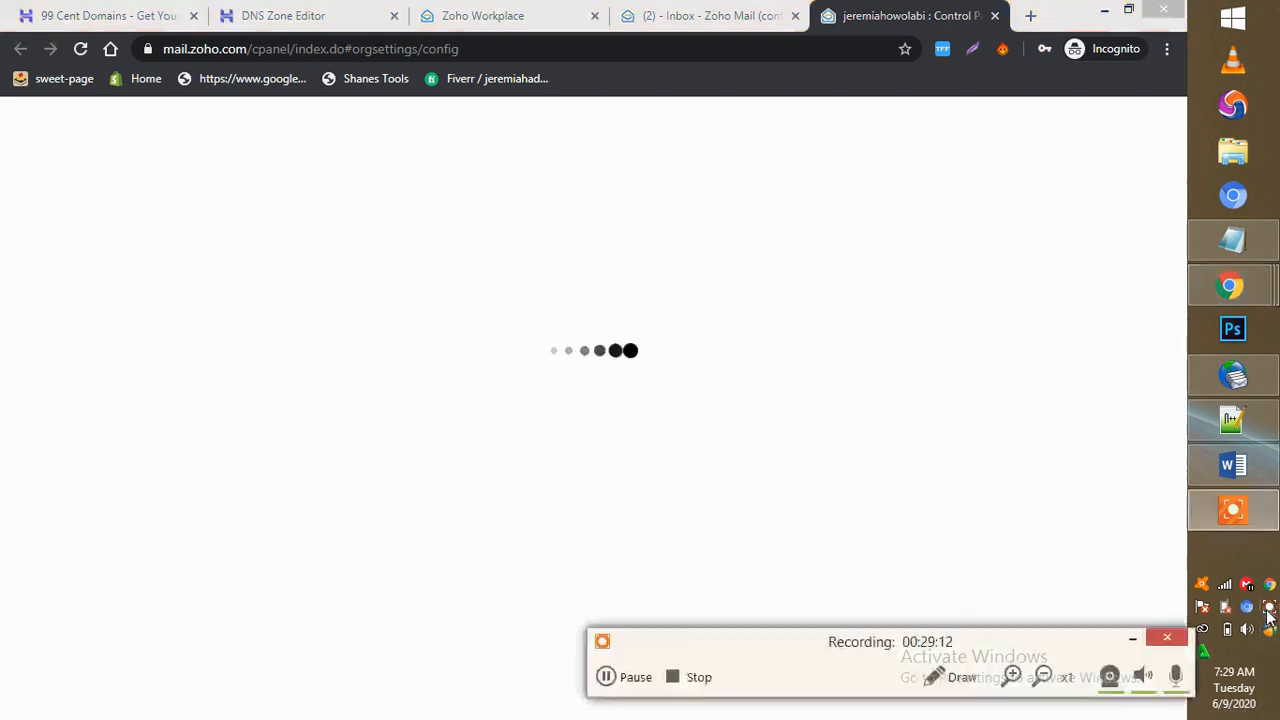
left_click(642, 690)
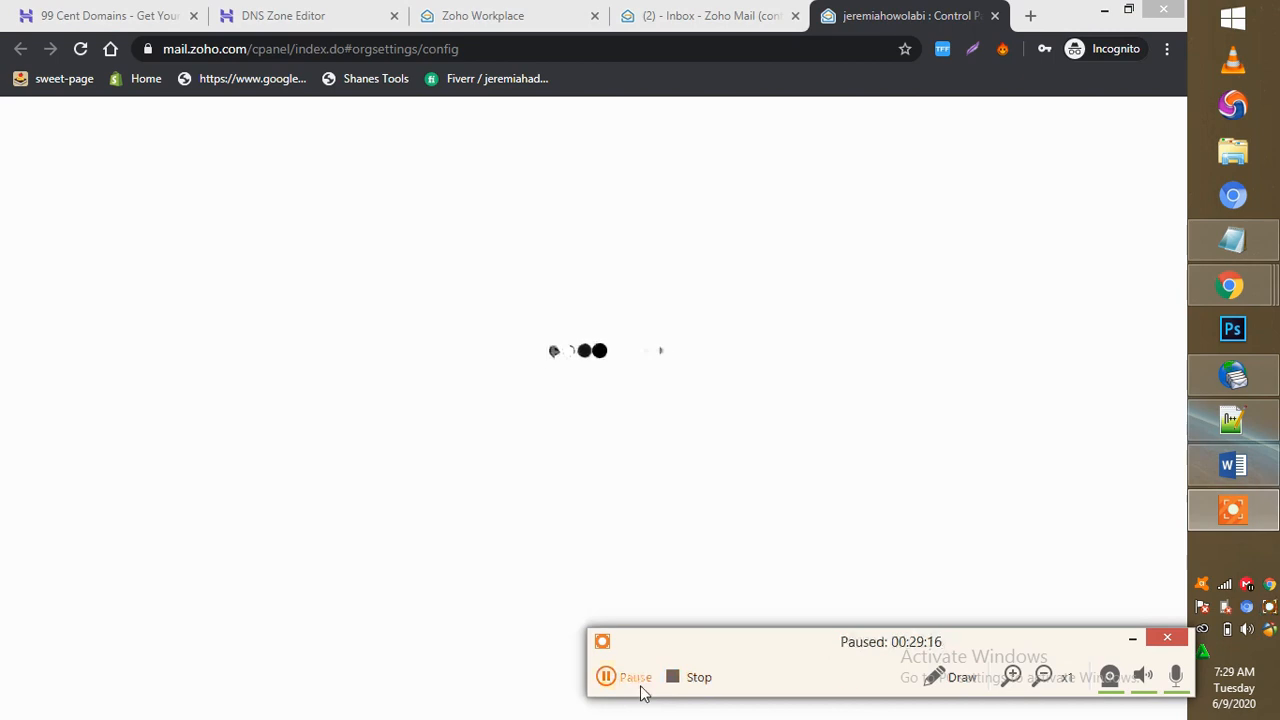
left_click(642, 690)
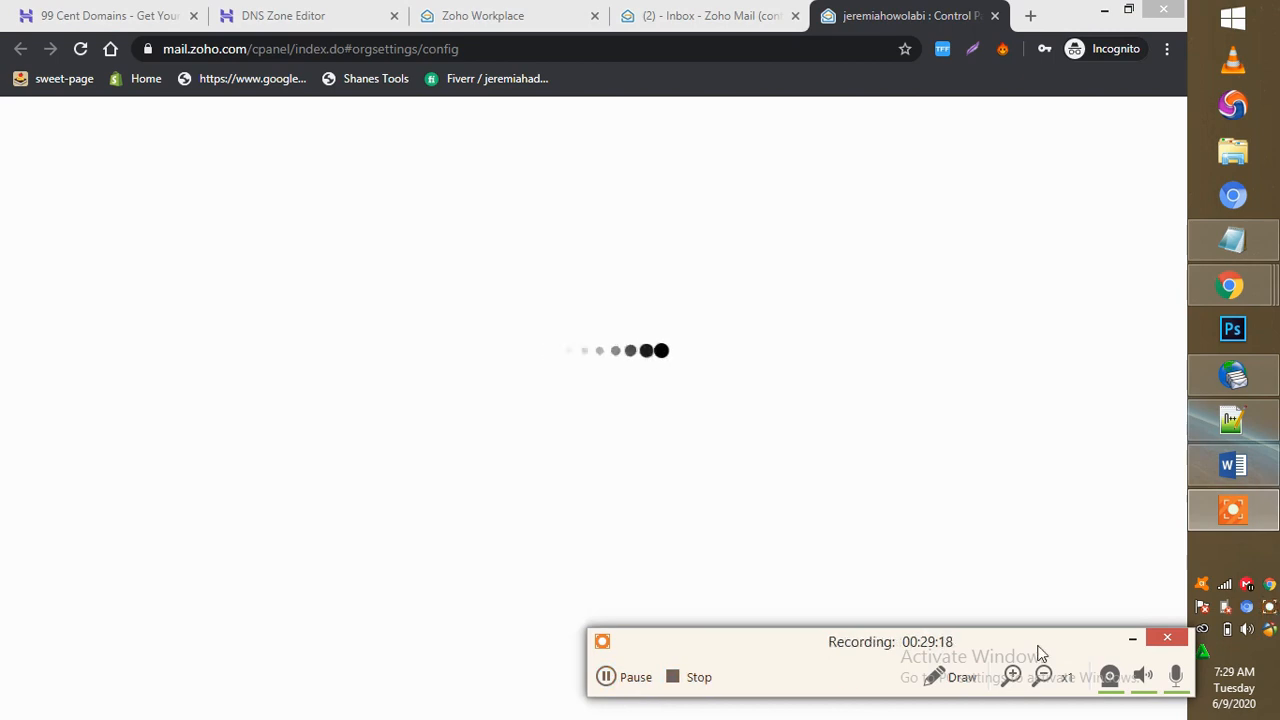
left_click(607, 678)
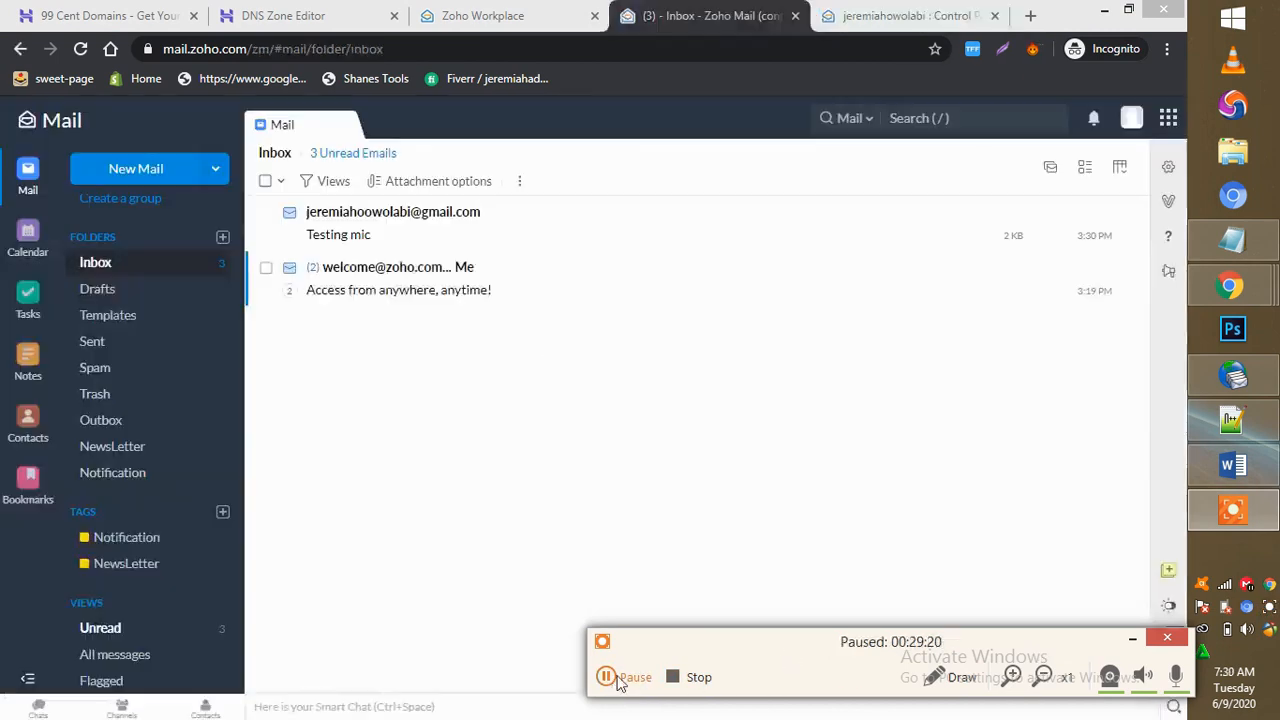
left_click(607, 678)
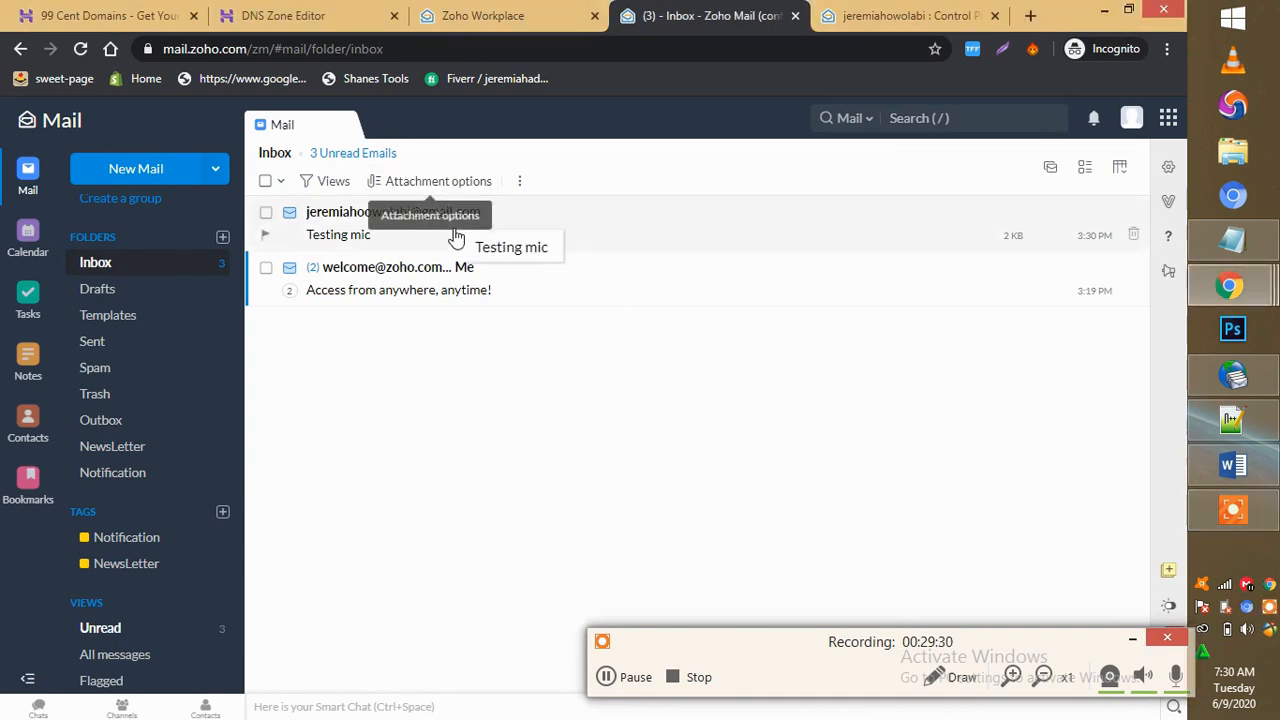
- Open the 'Testing mic' email and highlight its body text and the sender's gmail.com domain
left_click(584, 247)
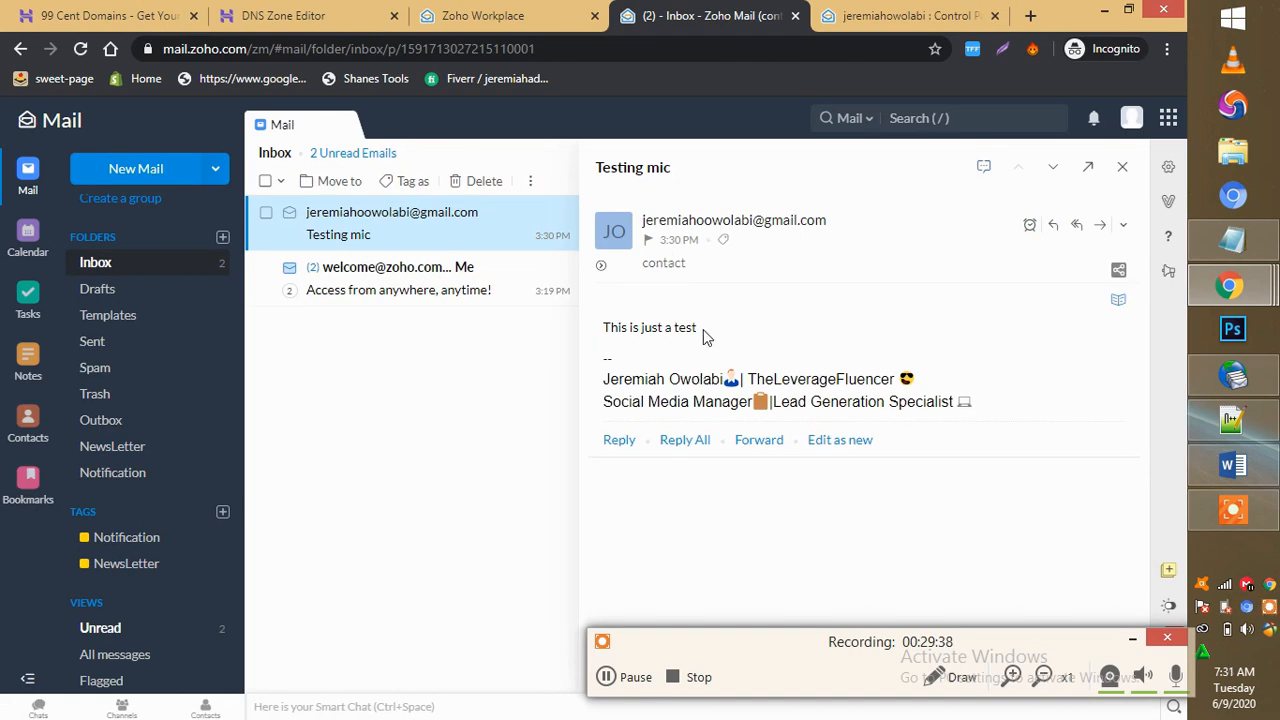
left_click_drag(703, 329, 599, 331)
left_click(701, 335)
left_click_drag(834, 226, 763, 221)
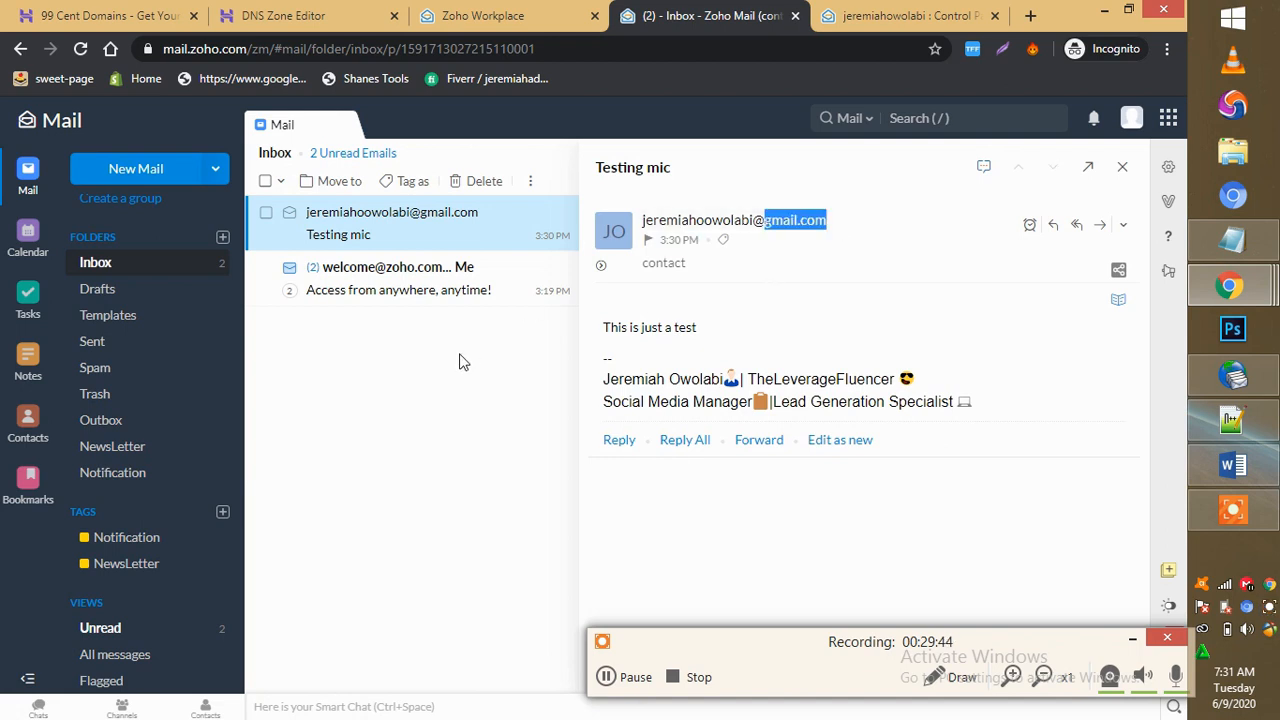